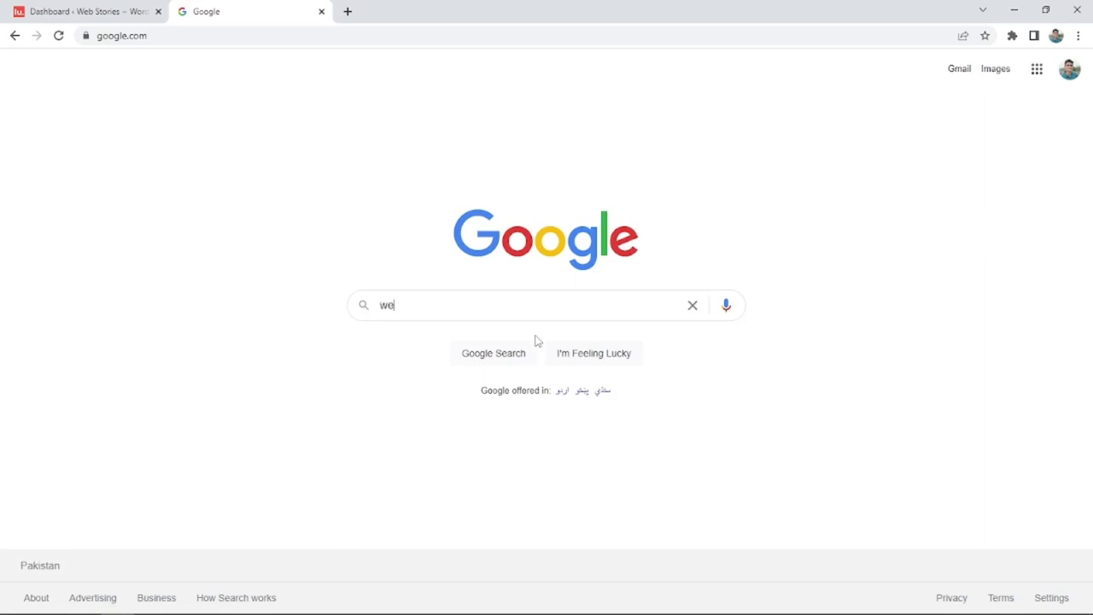
- Search Google for "web stories", open the Google for Creators Web Stories page and review its introduction
type("b stories")
key("Return")
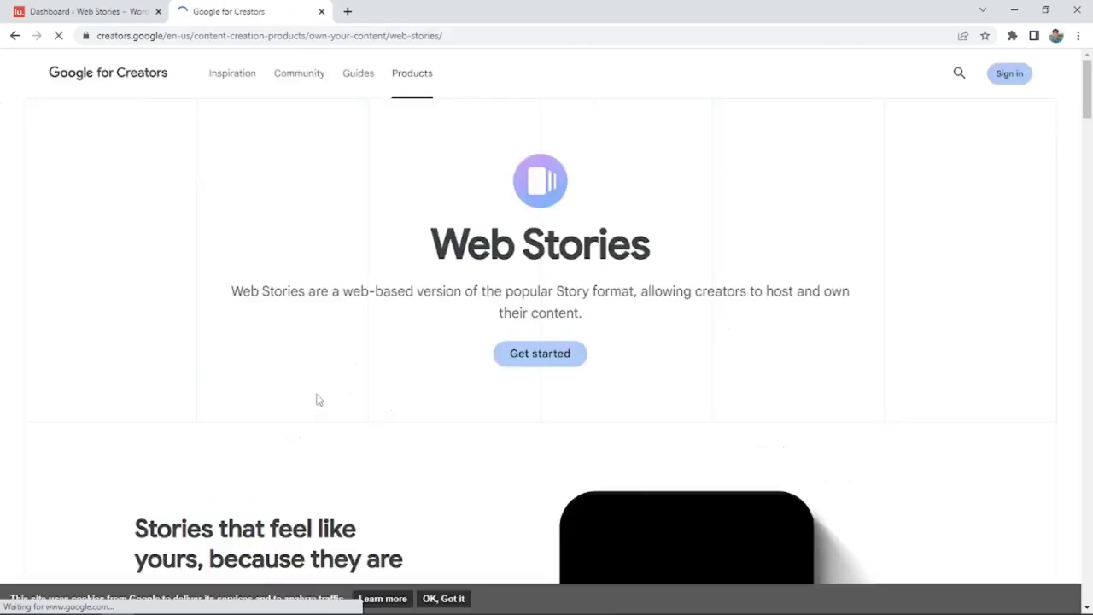
scroll(510, 305, "down", 5)
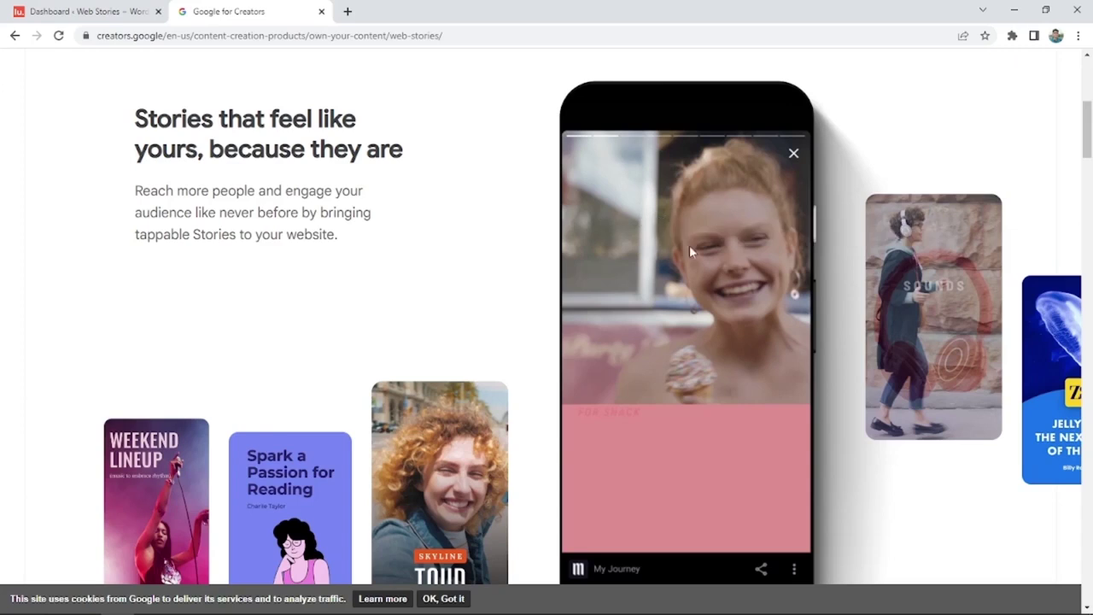
scroll(427, 264, "down", 3)
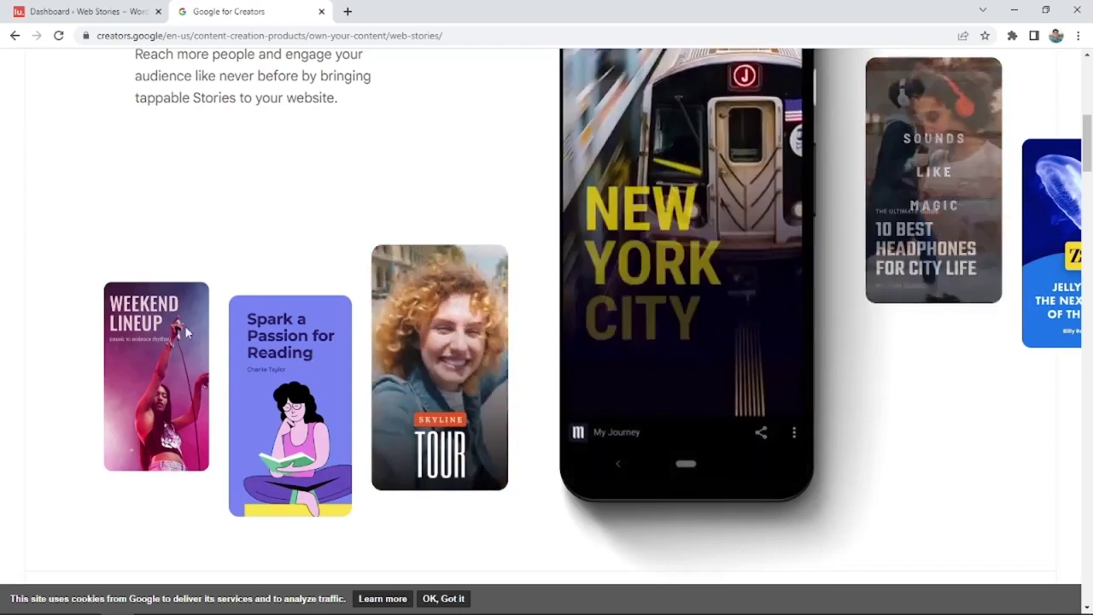
scroll(374, 252, "down", 4)
scroll(457, 282, "down", 2)
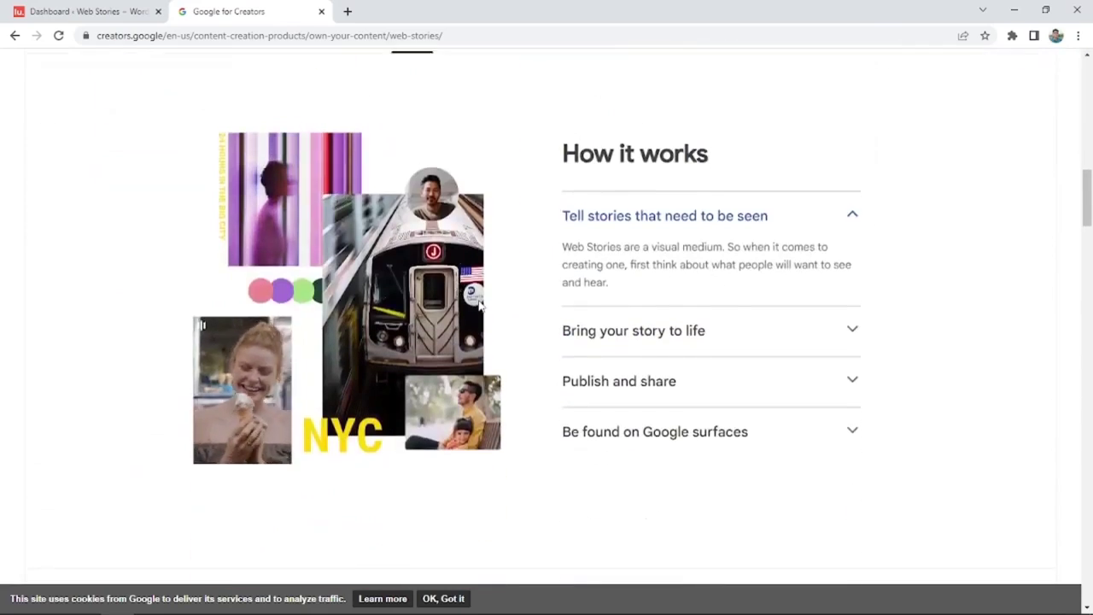
scroll(470, 295, "up", 7)
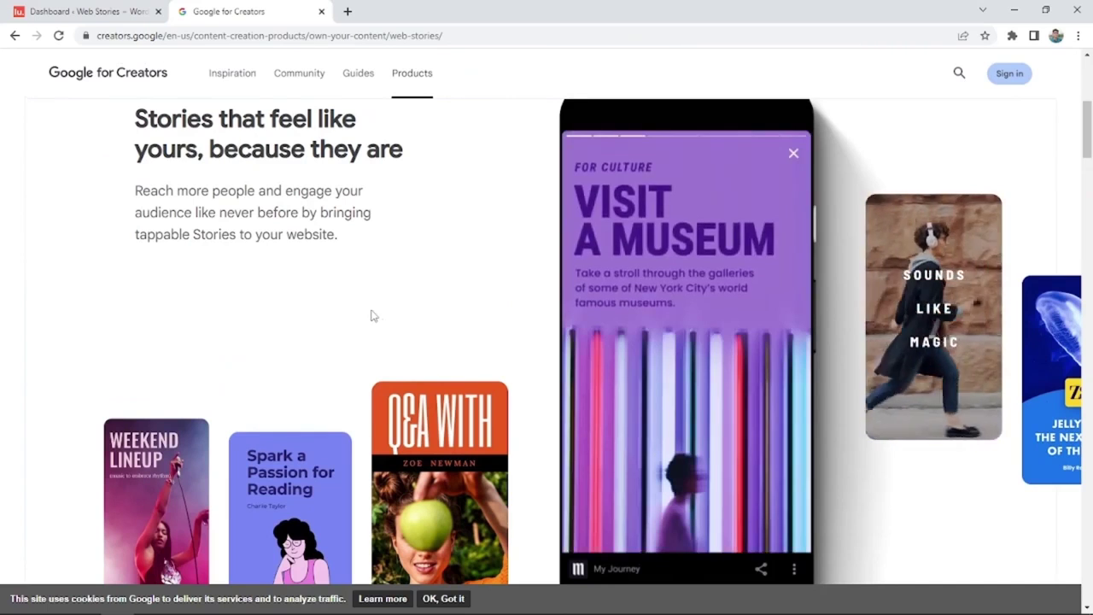
scroll(375, 313, "down", 3)
scroll(375, 315, "down", 4)
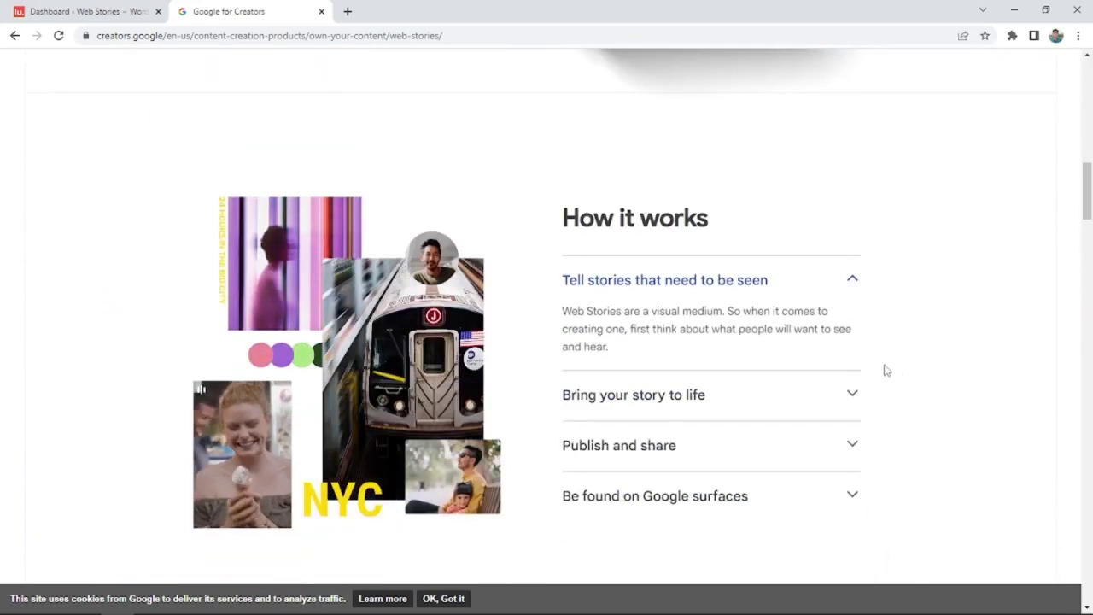
- In the How it works section, expand and read Bring your story to life, Publish and share, and Be found on Google surfaces
scroll(726, 341, "down", 1)
left_click(742, 331)
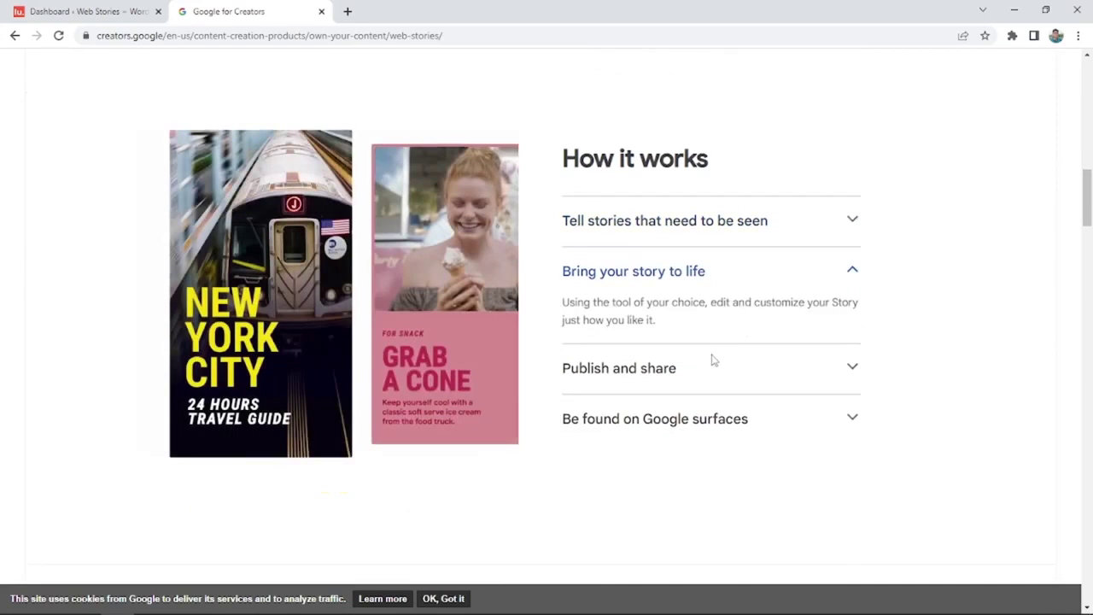
left_click(672, 372)
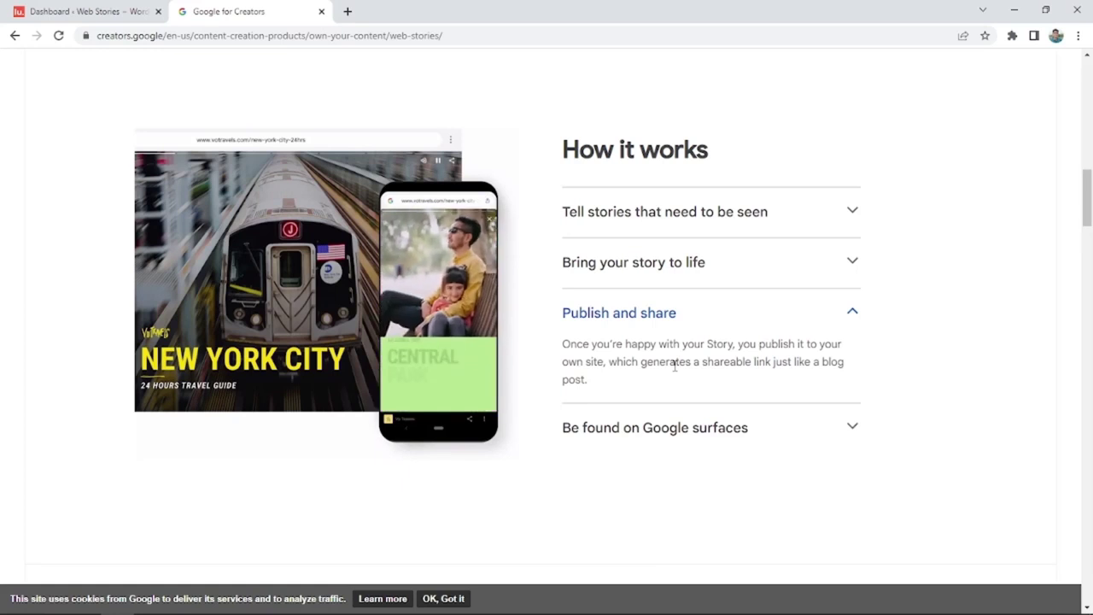
scroll(786, 341, "down", 2)
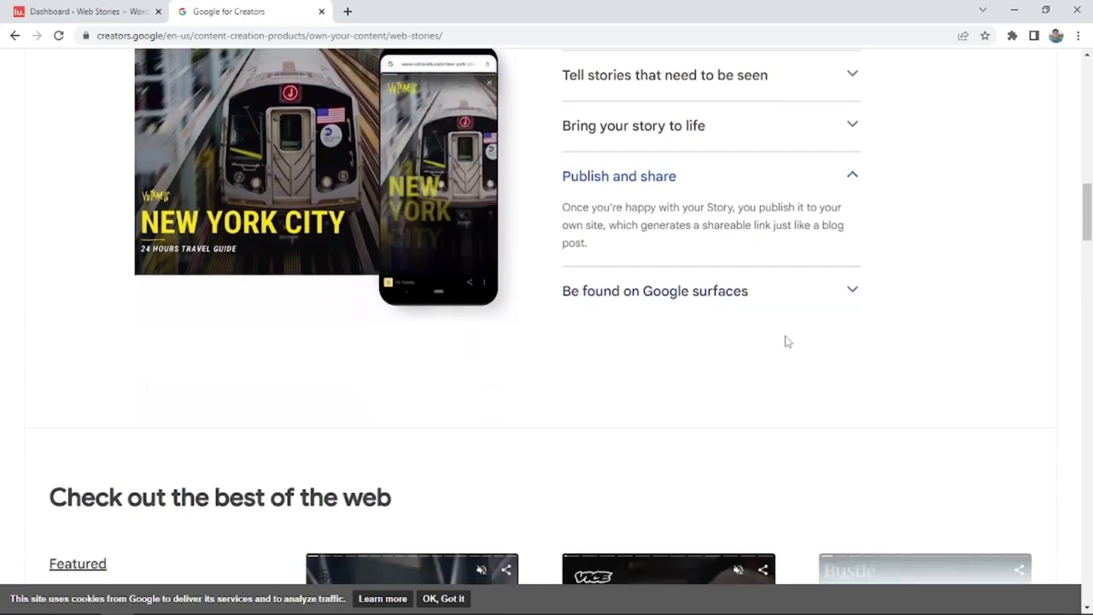
left_click(780, 304)
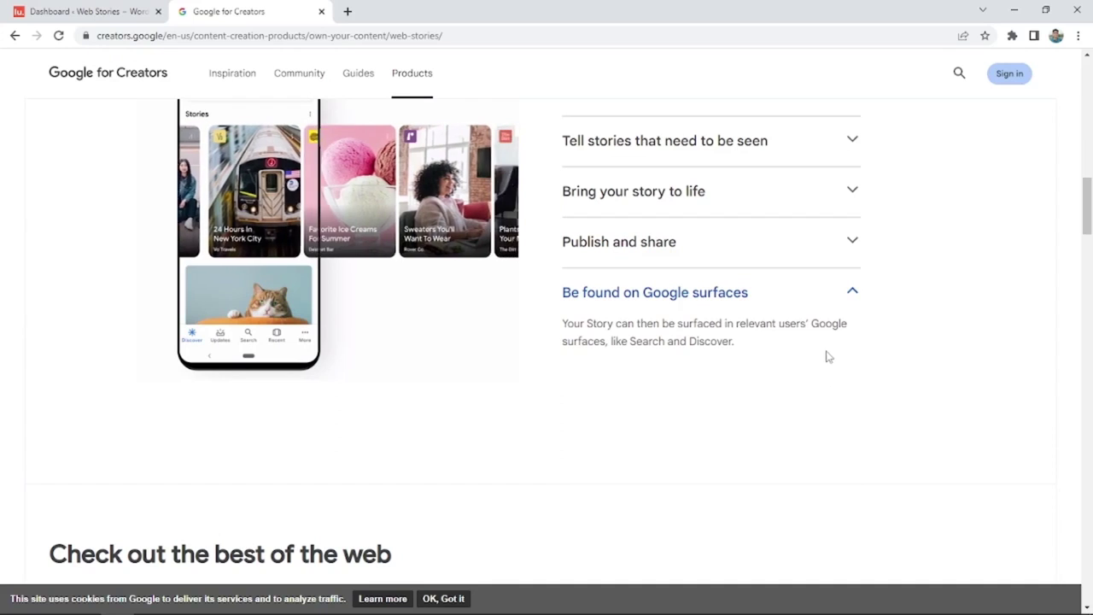
scroll(418, 344, "up", 2)
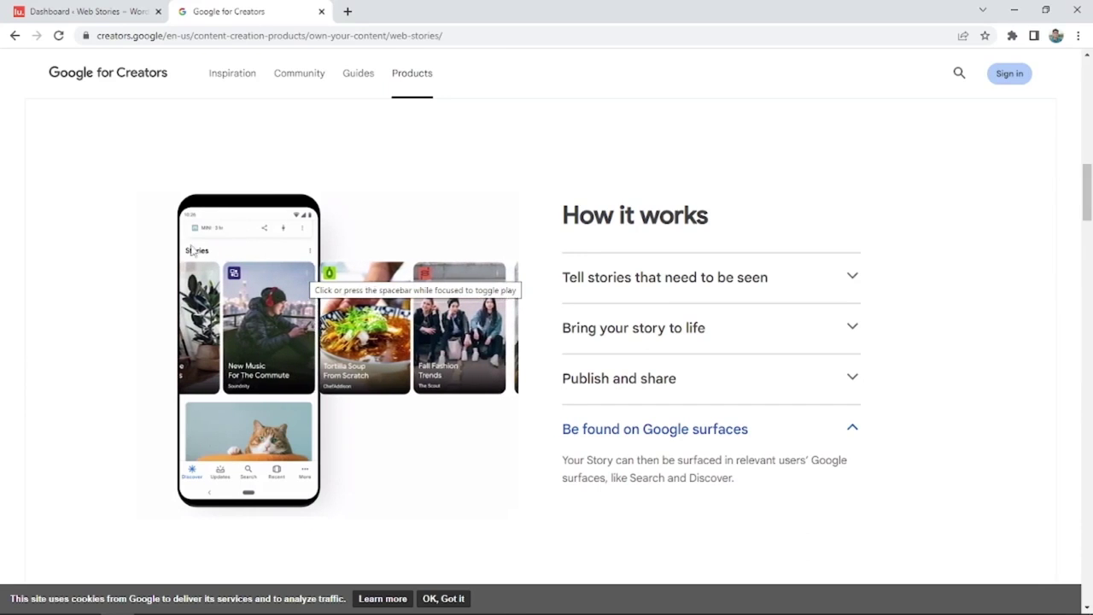
- Browse the featured example stories under Check out the best of the web
scroll(556, 378, "down", 6)
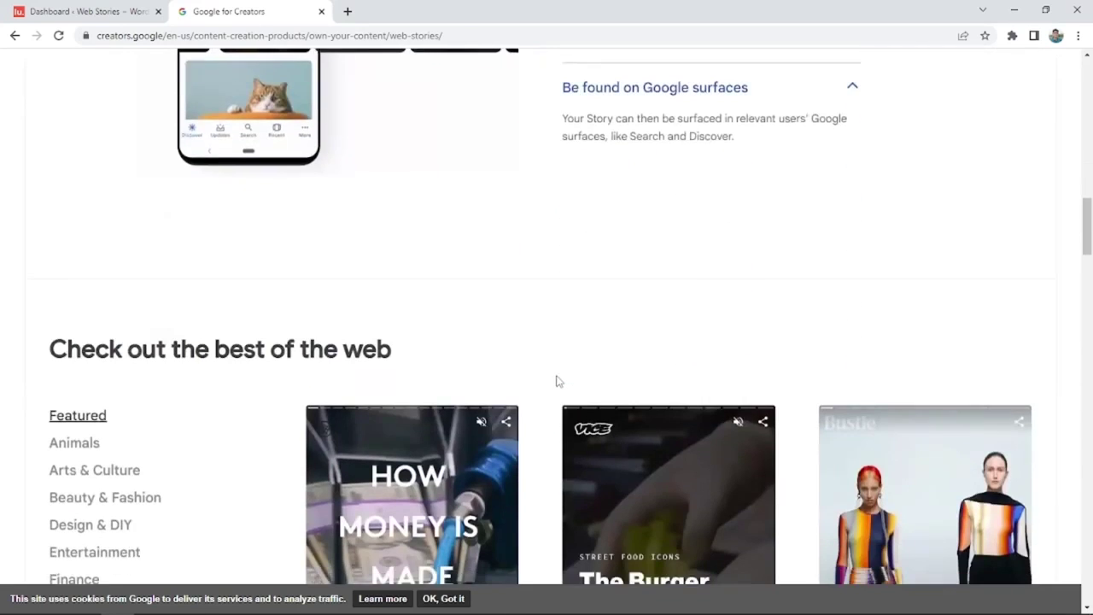
scroll(558, 378, "down", 4)
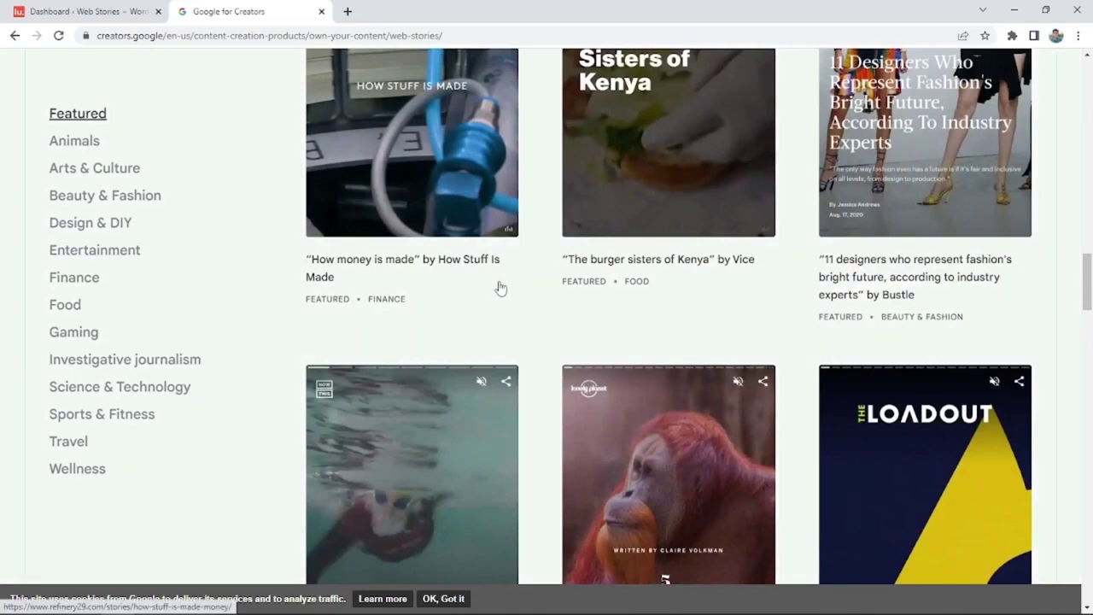
scroll(500, 288, "up", 3)
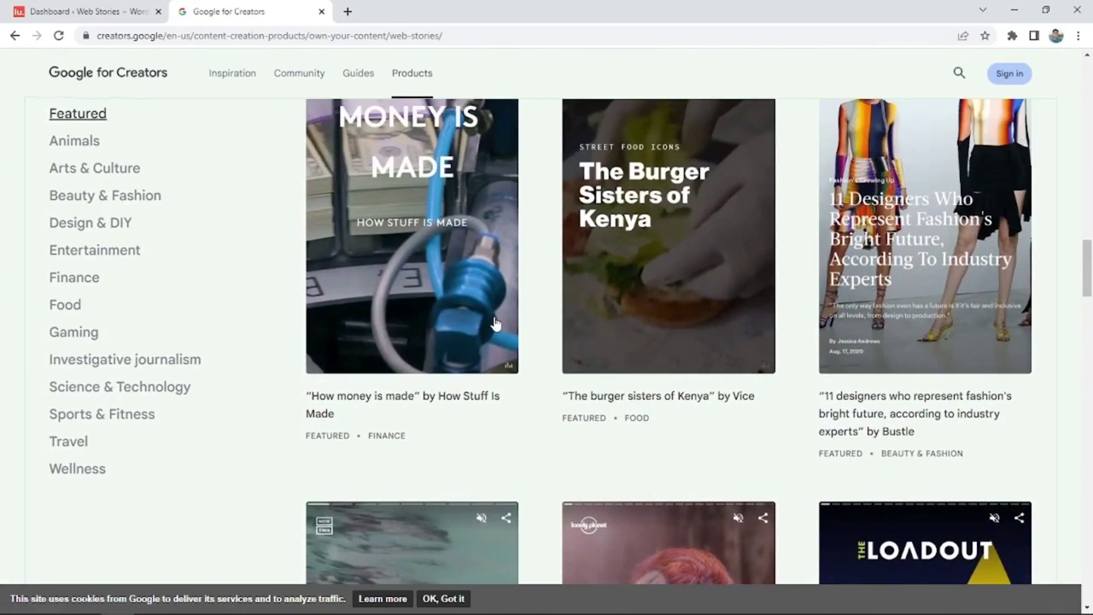
scroll(432, 303, "down", 15)
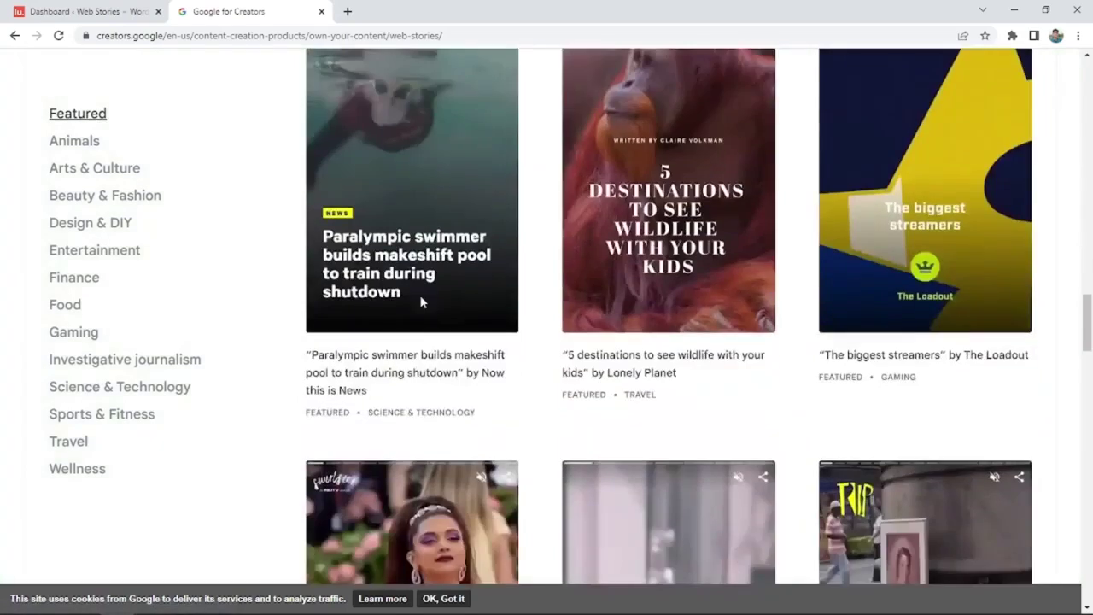
scroll(419, 308, "down", 6)
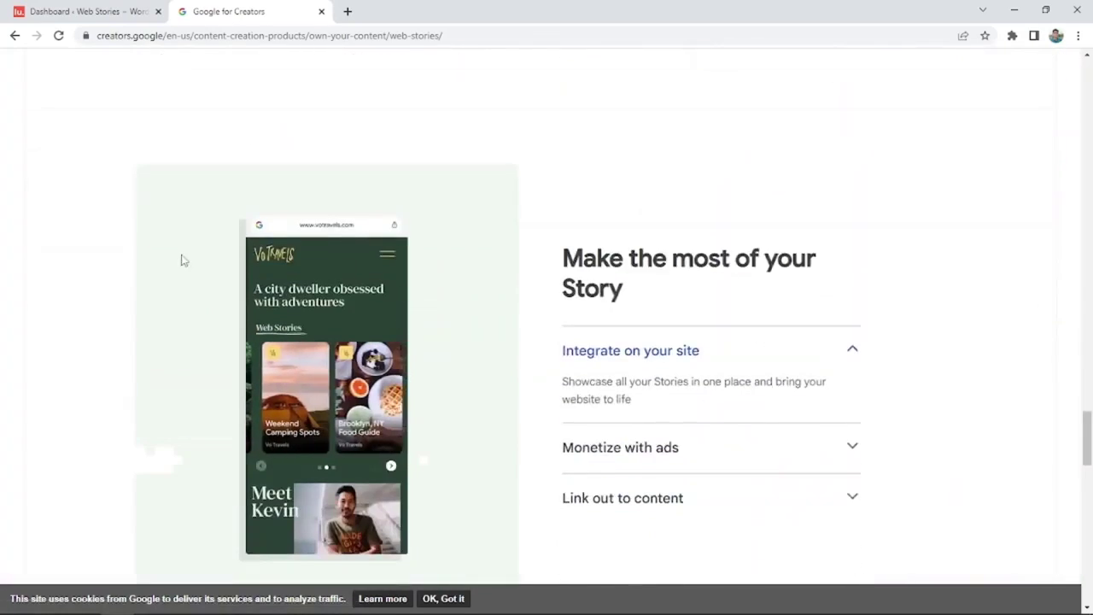
- Read Monetize with ads and Link out to content under Make the most of your Story, and review the Creators tools section
scroll(307, 262, "down", 3)
scroll(886, 261, "up", 1)
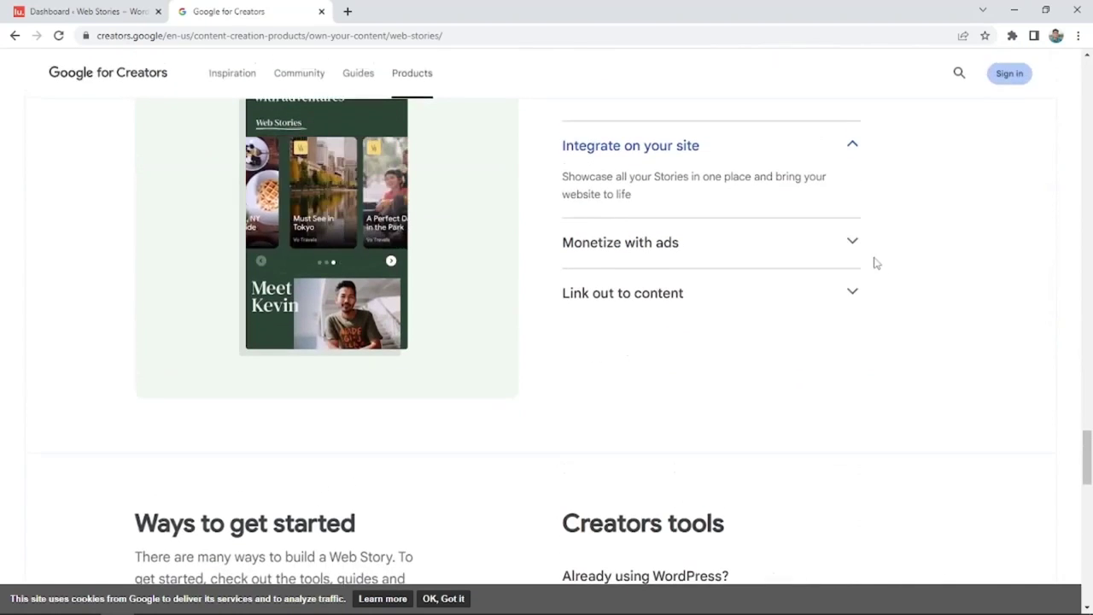
scroll(875, 263, "up", 2)
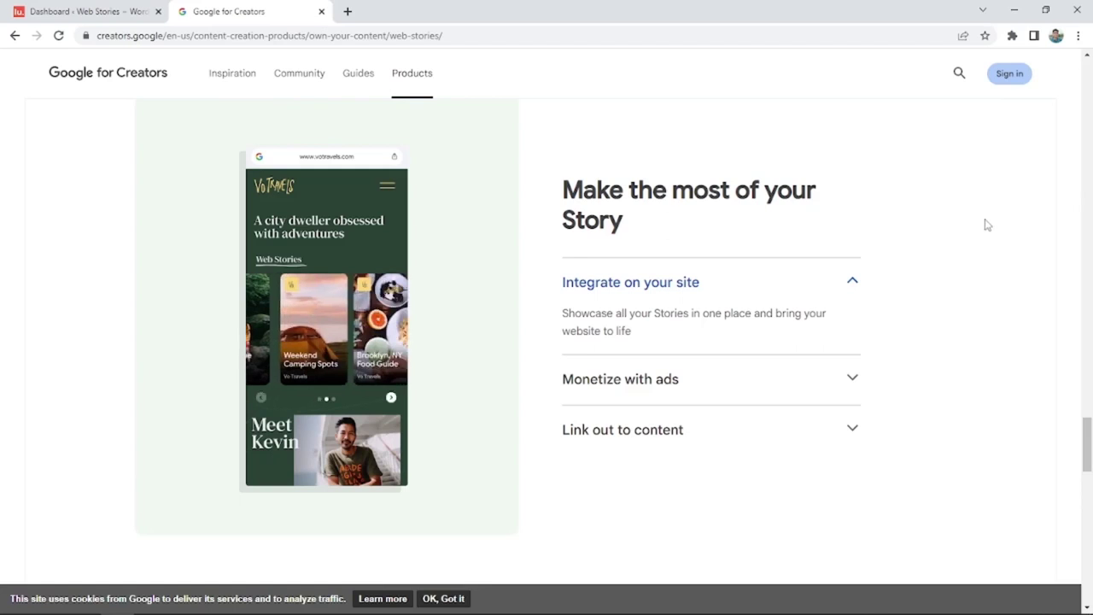
scroll(963, 260, "down", 1)
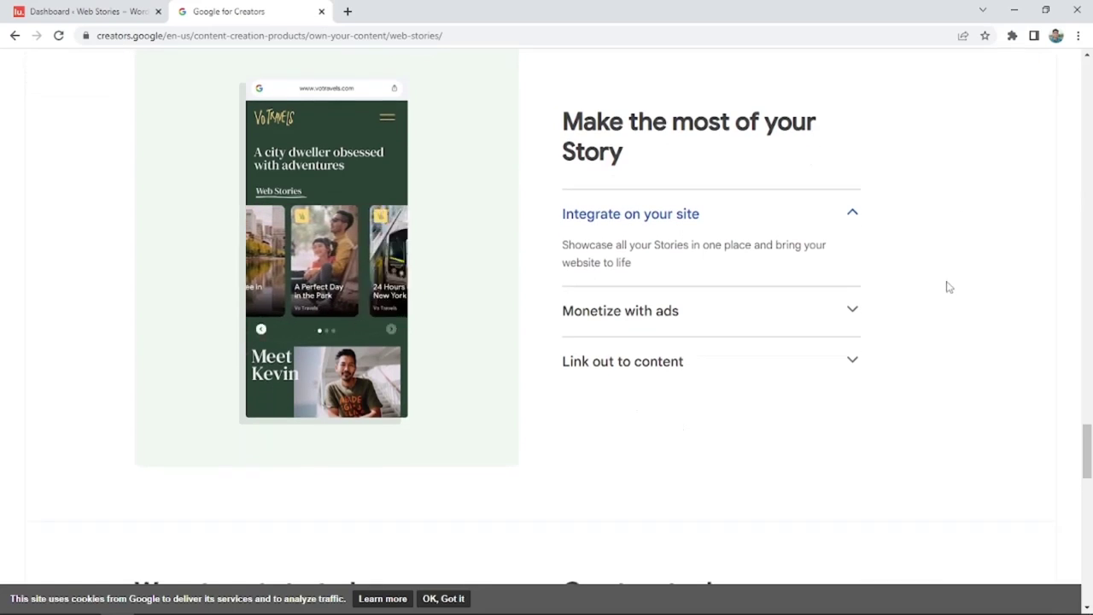
left_click(761, 314)
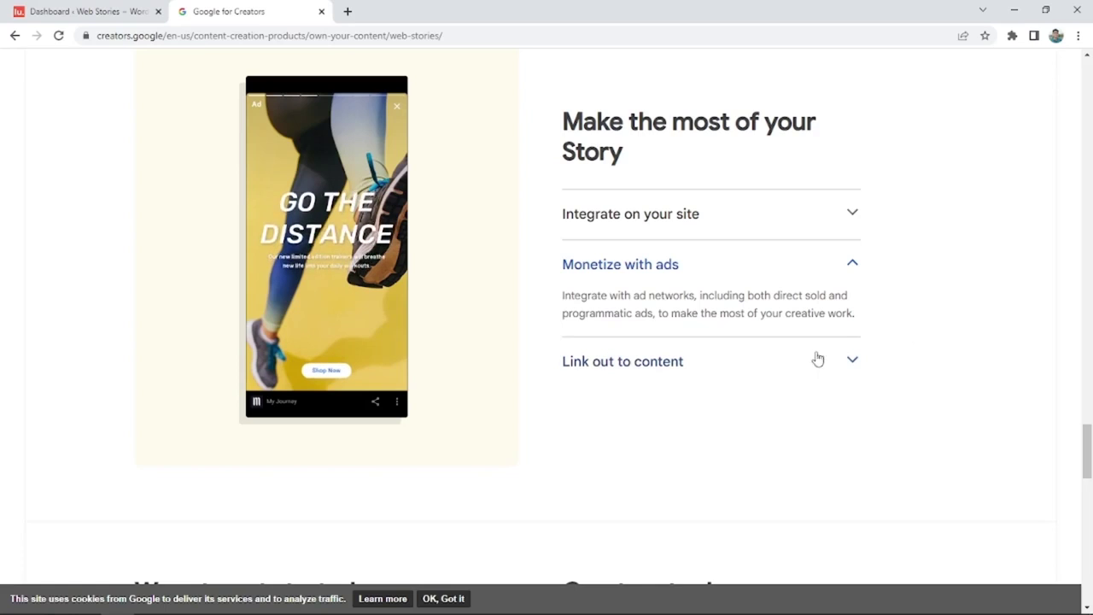
left_click(709, 370)
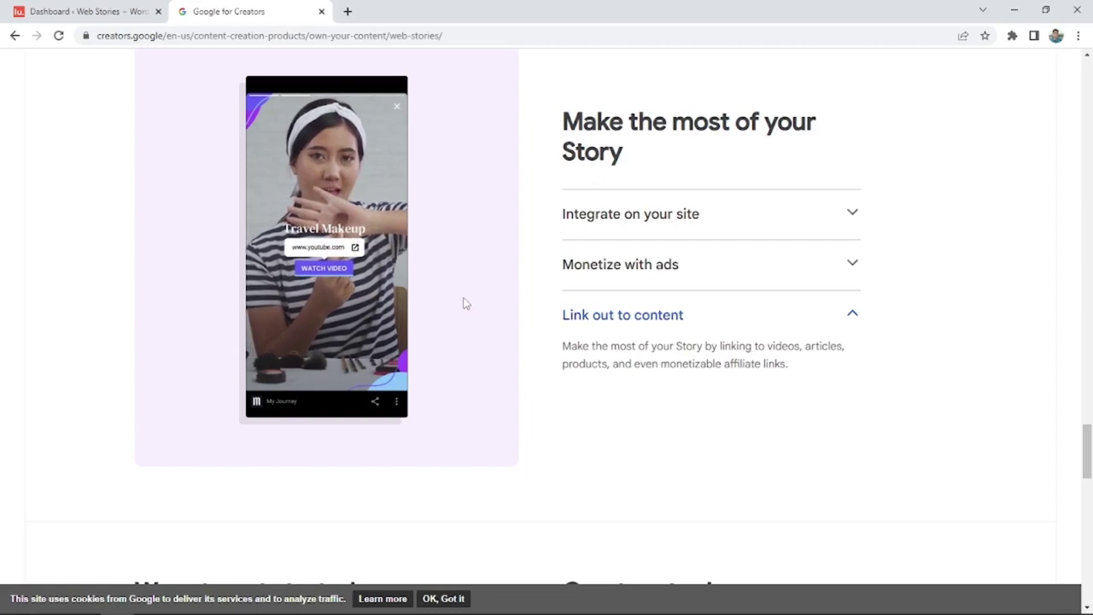
scroll(322, 242, "down", 3)
scroll(502, 211, "down", 3)
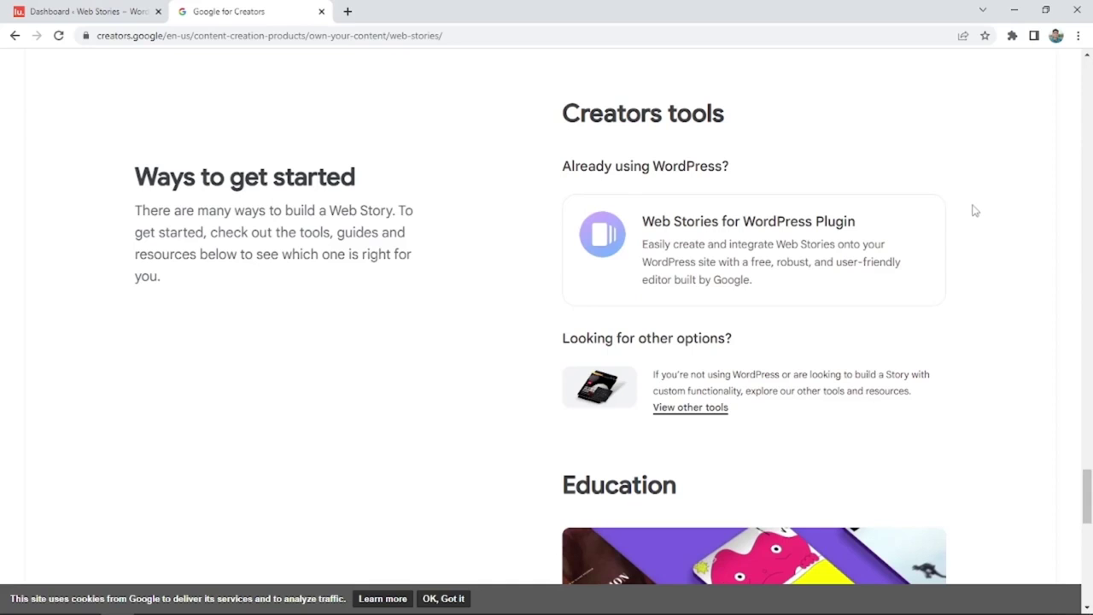
- Switch to the WordPress dashboard, open the installed plugins list and dismiss the Phlox recommendation survey
left_click(54, 9)
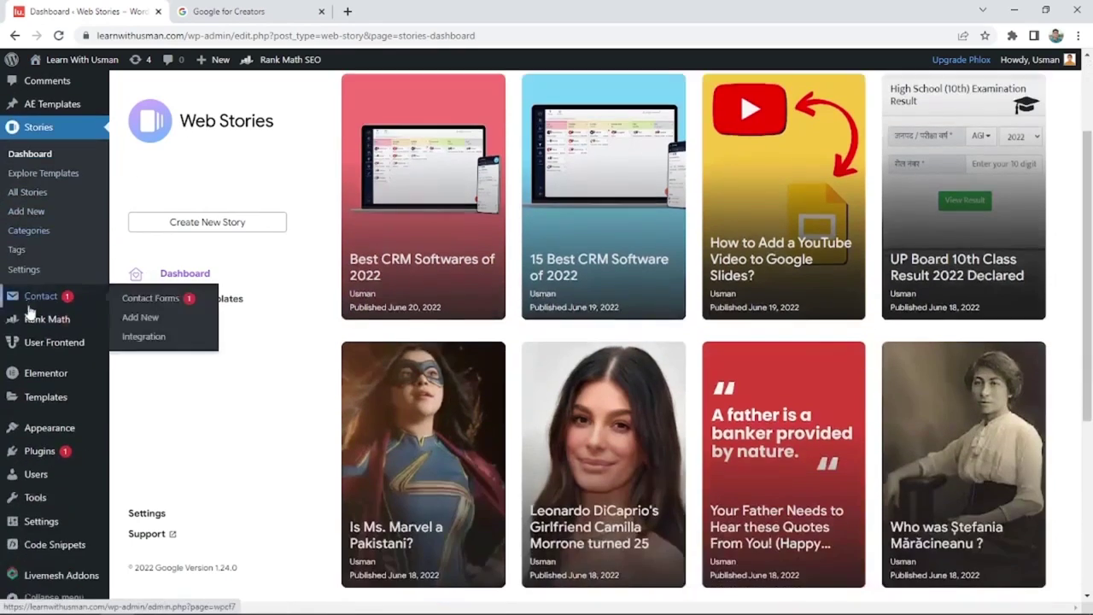
scroll(26, 358, "down", 2)
left_click(40, 461)
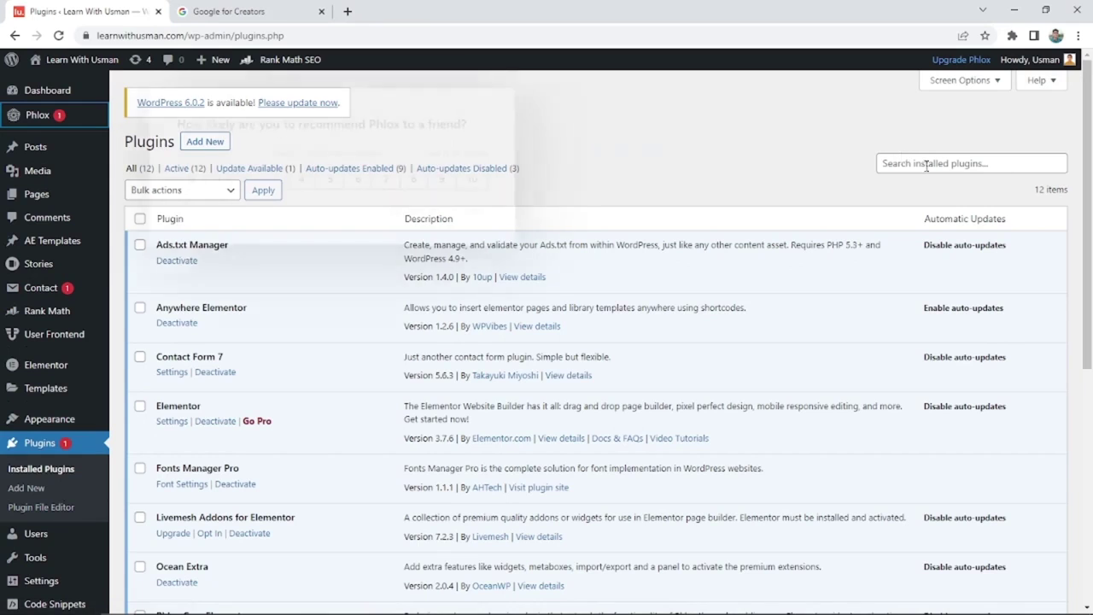
left_click(376, 209)
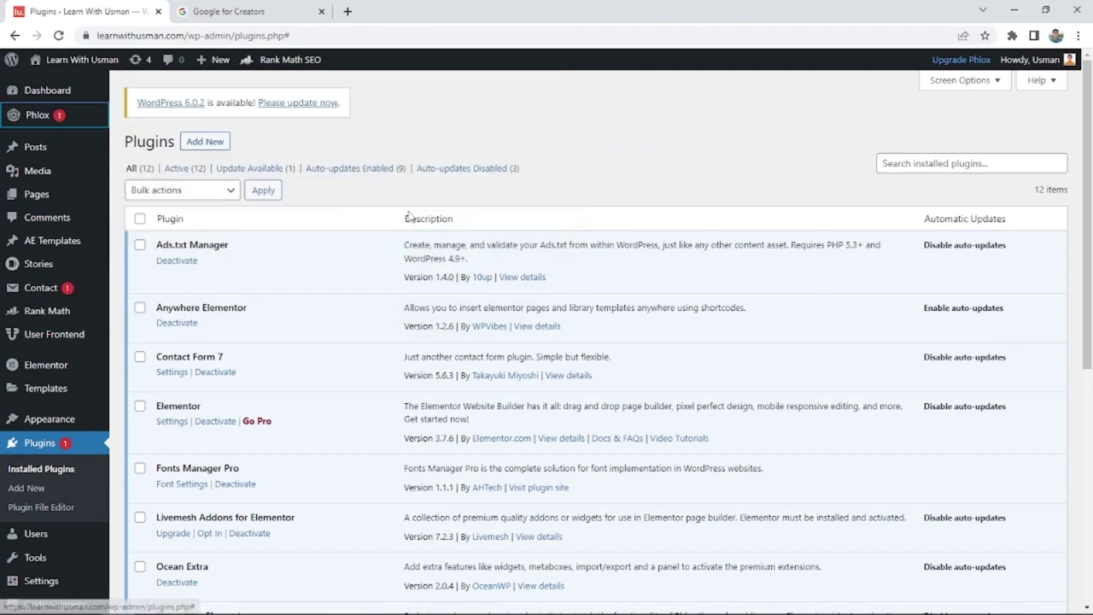
- Search for "web stories" among the plugins to add and check the active installations of Google's Web Stories plugin
left_click(209, 144)
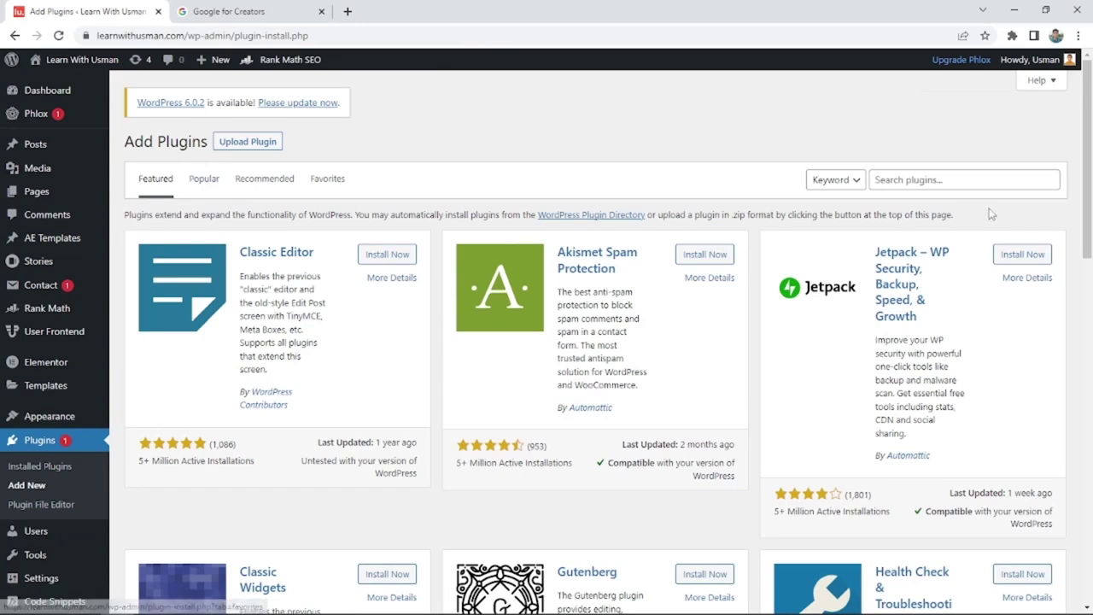
left_click(947, 182)
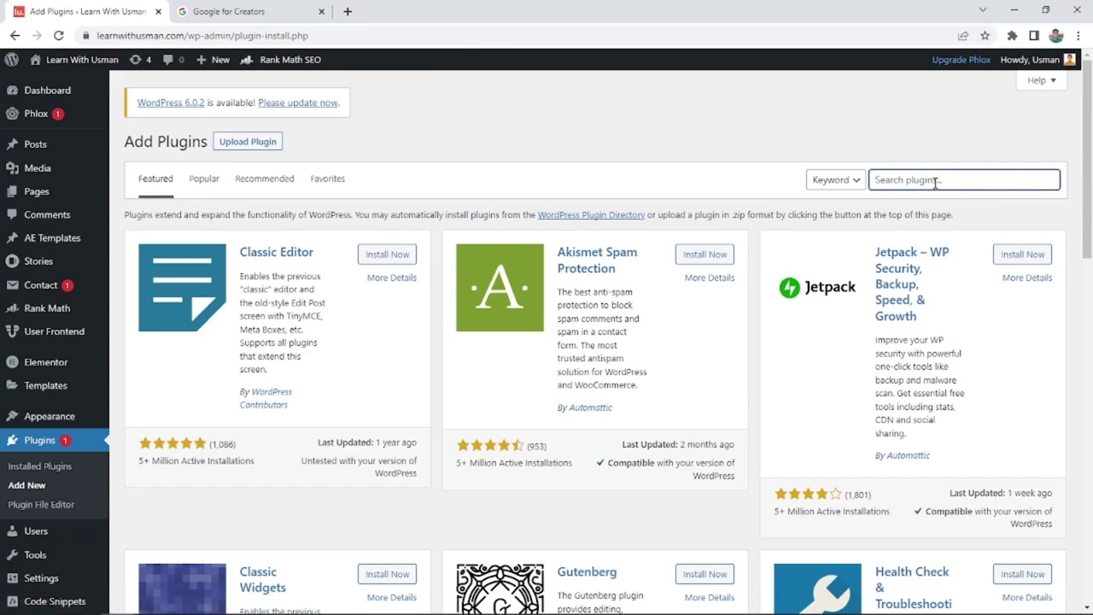
type("web stories")
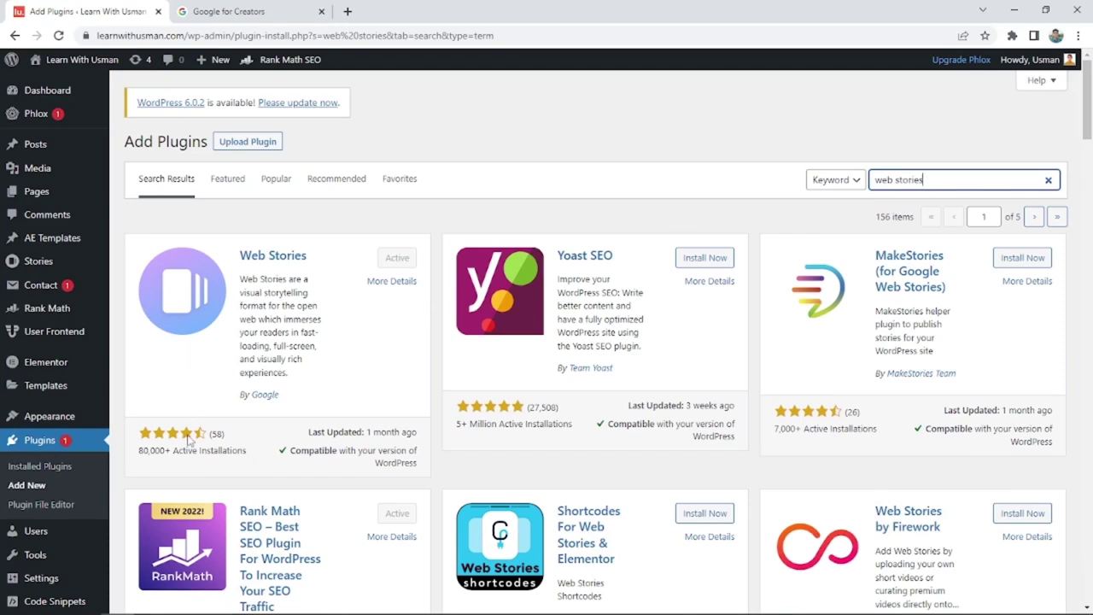
left_click_drag(135, 459, 147, 446)
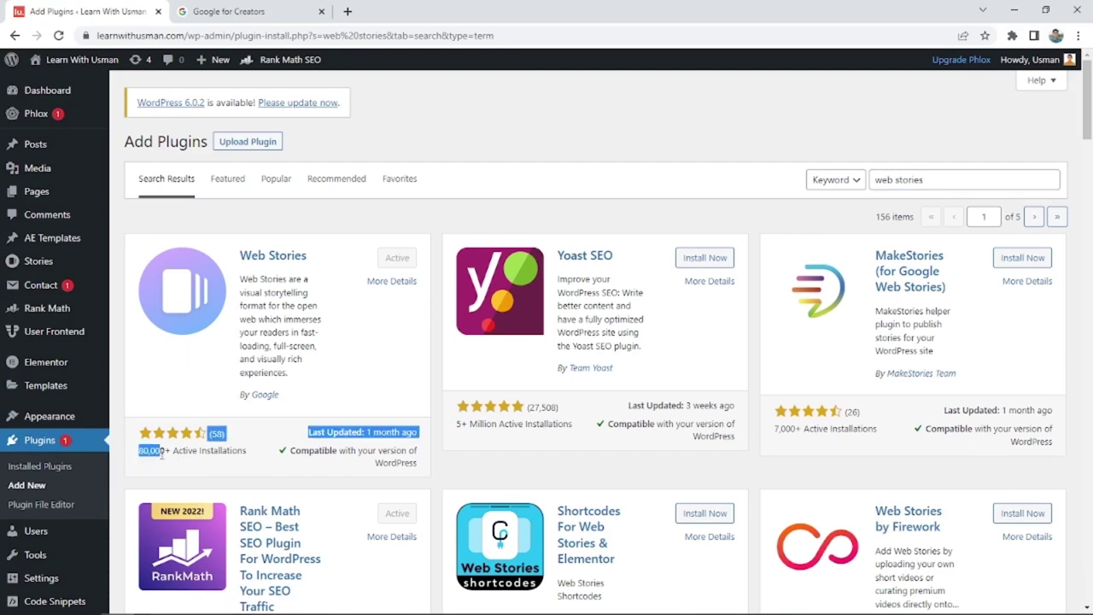
left_click(123, 481)
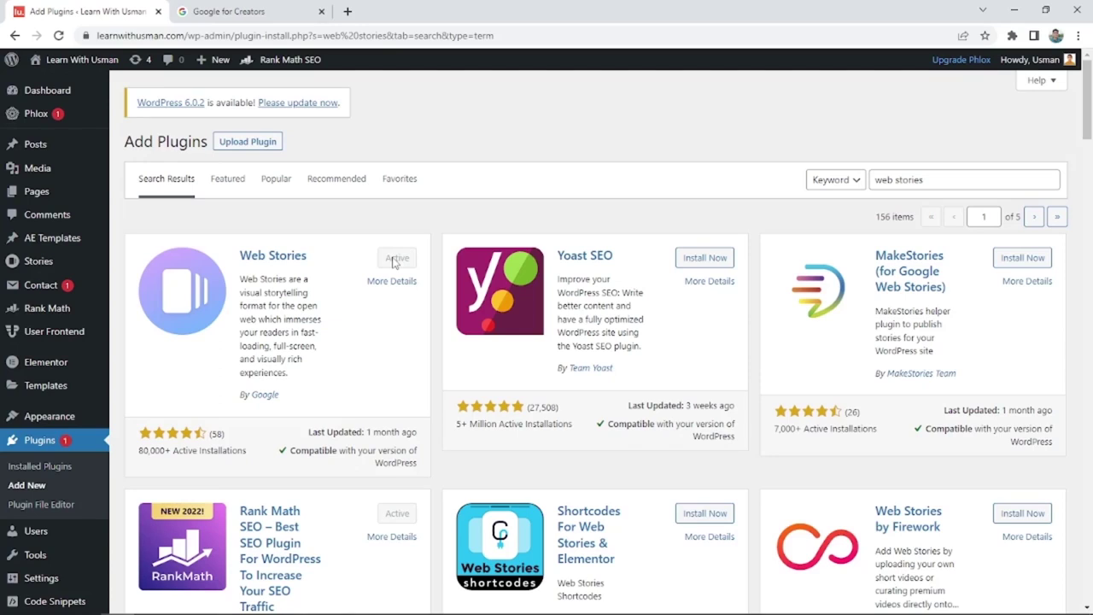
- Return to the Google for Creators page, open the other story-building tools and browse the Creation & Design listings on amp.dev
left_click(214, 10)
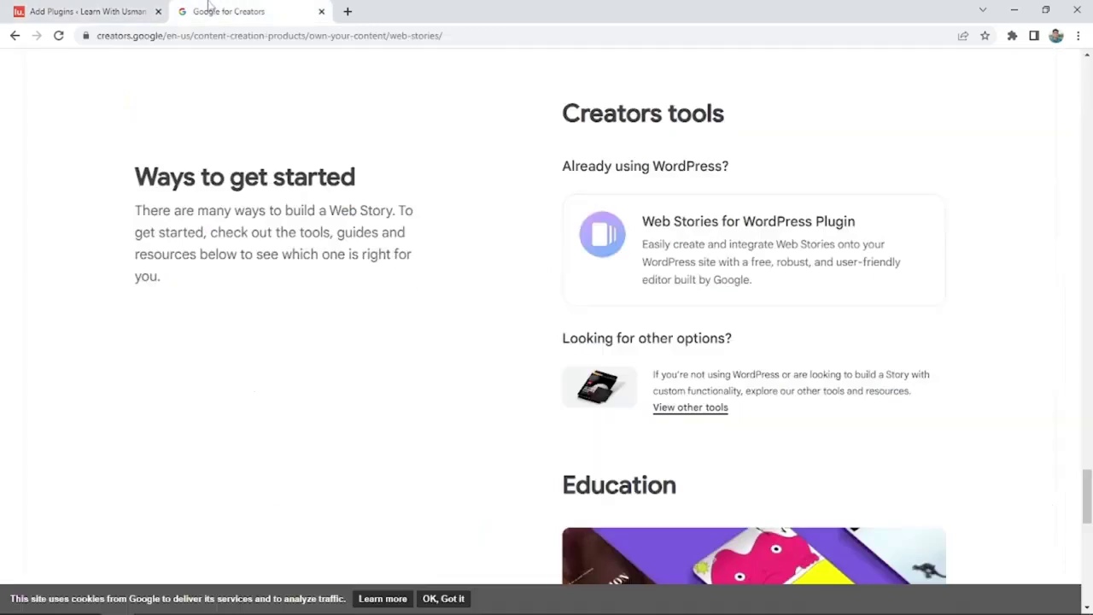
scroll(858, 381, "down", 1)
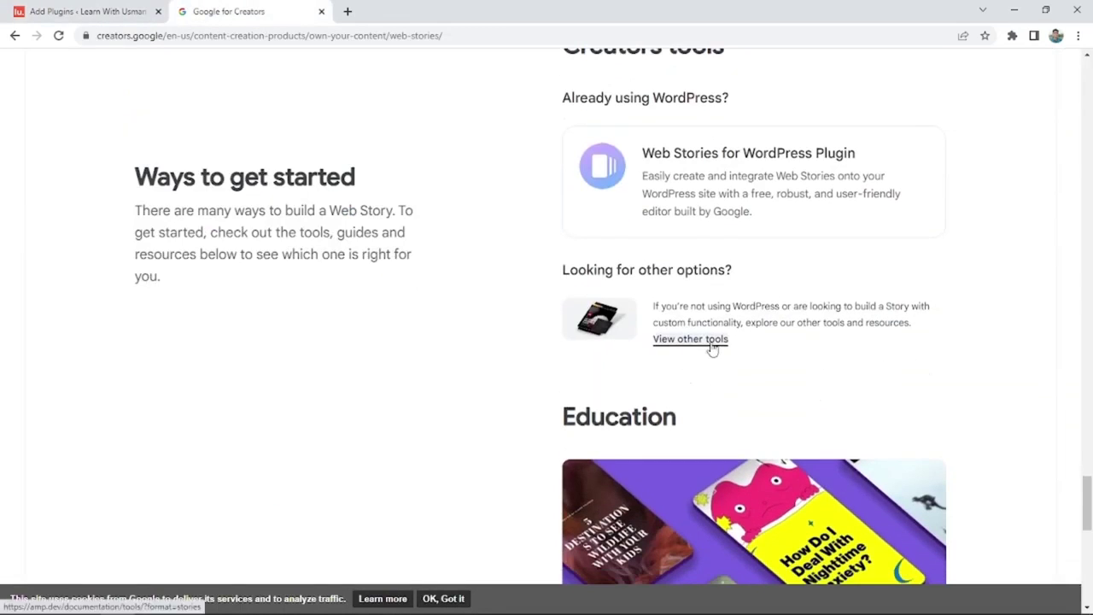
left_click(713, 343)
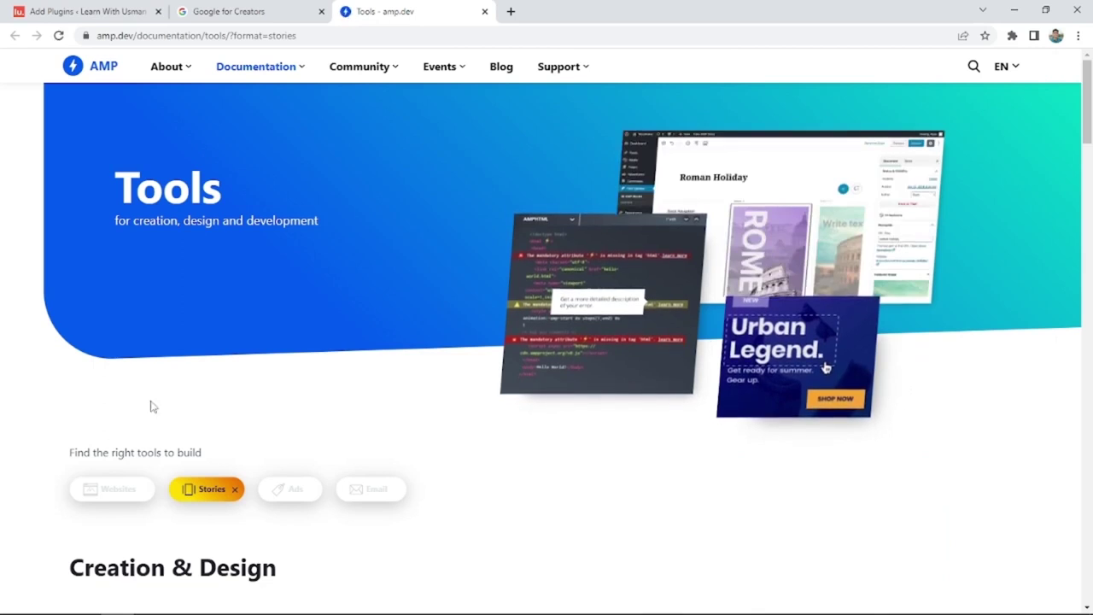
scroll(151, 407, "down", 3)
scroll(196, 402, "down", 2)
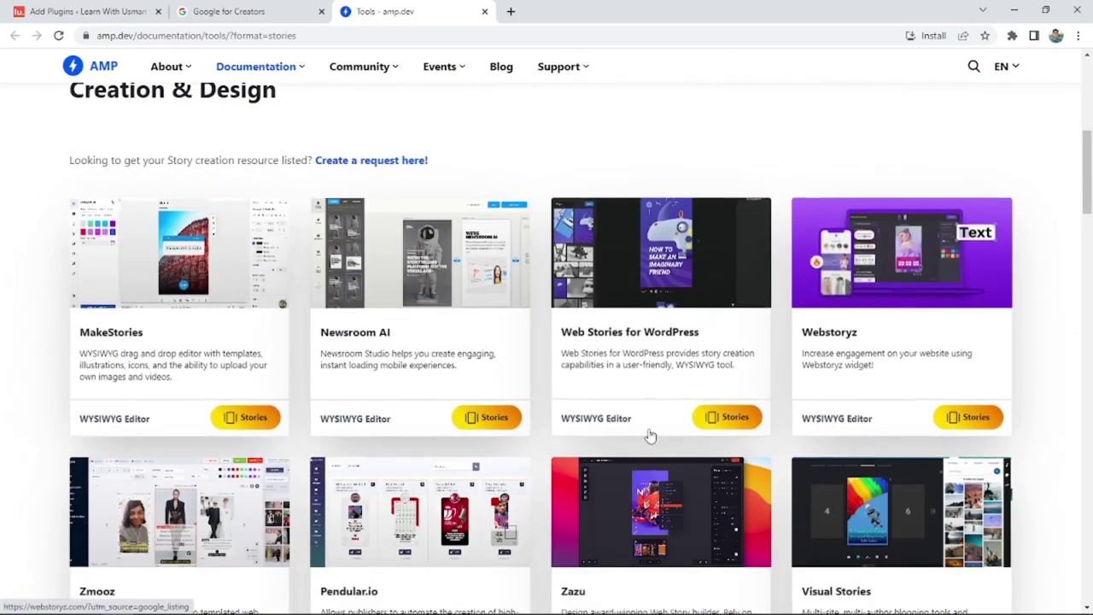
scroll(853, 333, "down", 2)
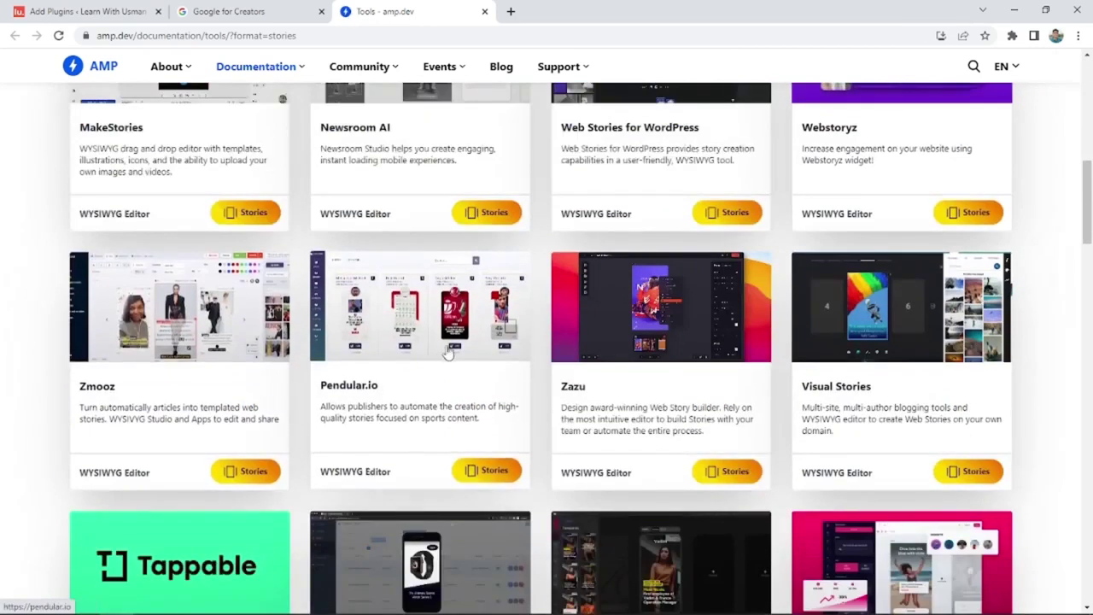
- Look through the remaining Creation & Design tools on amp.dev, ending back at the Web Stories for WordPress listing
scroll(974, 349, "down", 2)
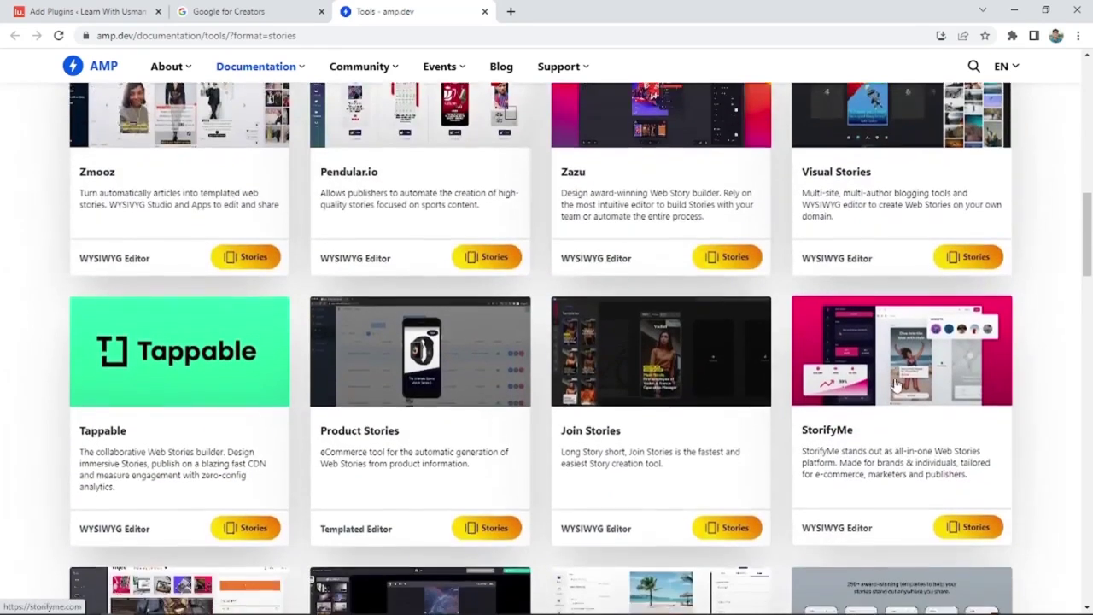
scroll(187, 453, "down", 2)
scroll(186, 452, "down", 3)
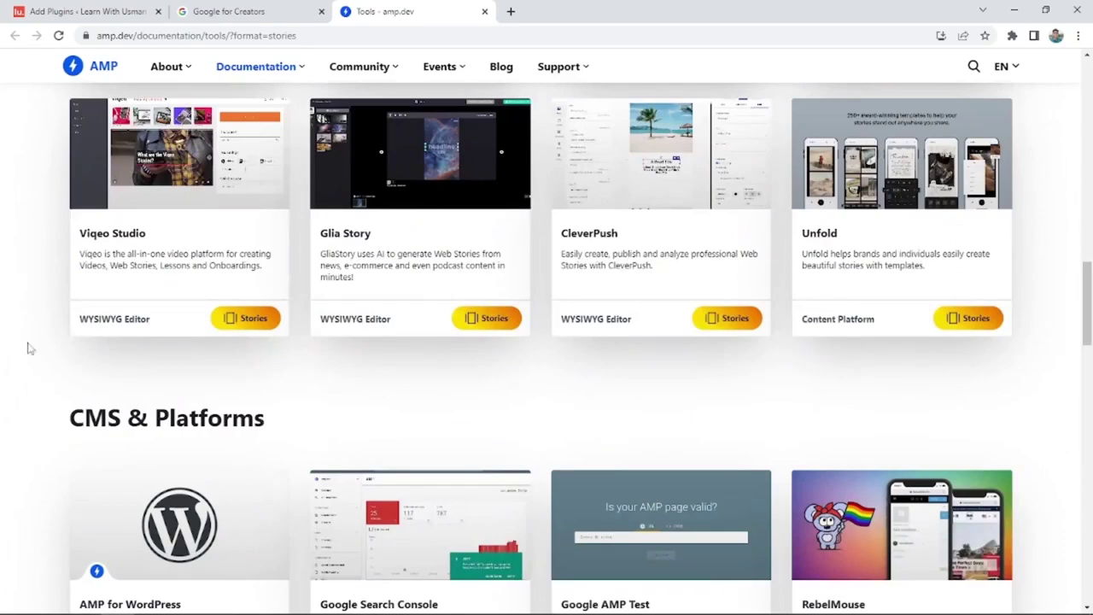
scroll(18, 348, "up", 3)
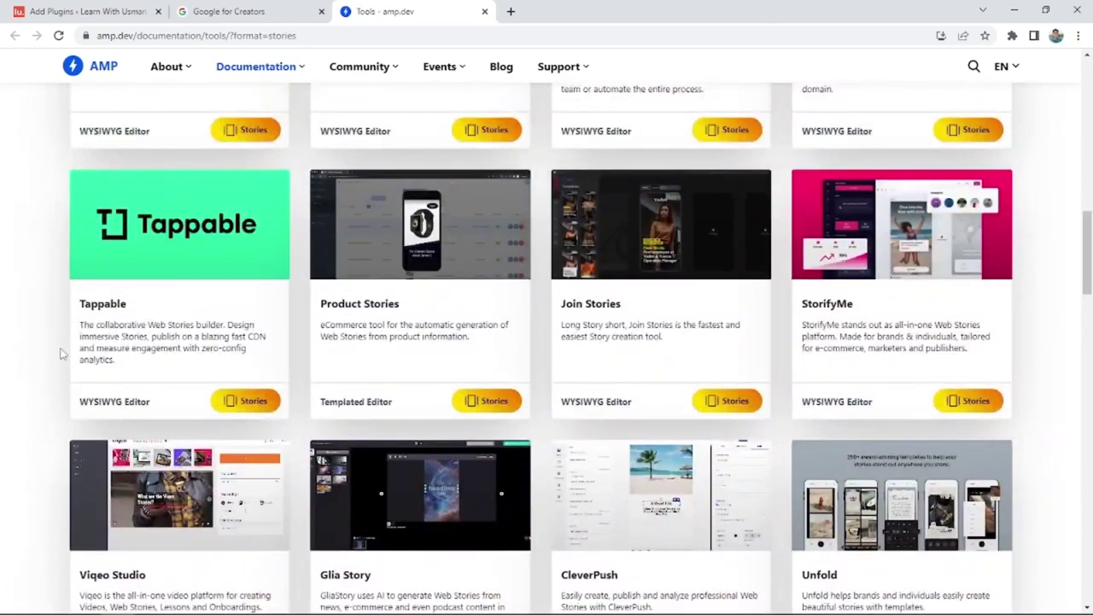
scroll(67, 352, "up", 3)
scroll(156, 370, "up", 3)
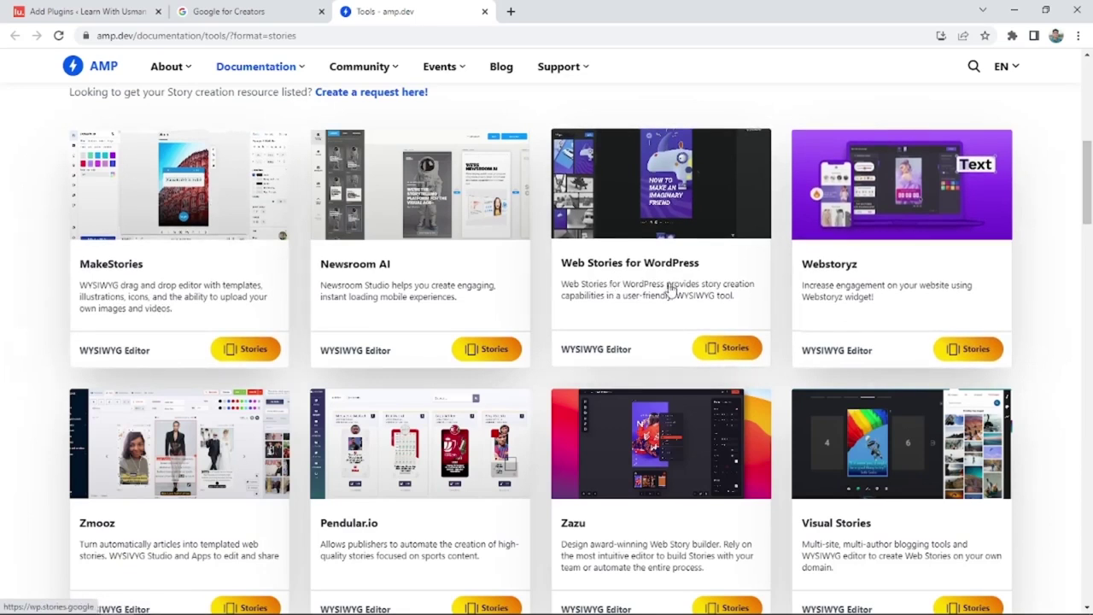
- Switch back to the WordPress site, open the Web Stories dashboard and review the options in its settings
left_click(75, 12)
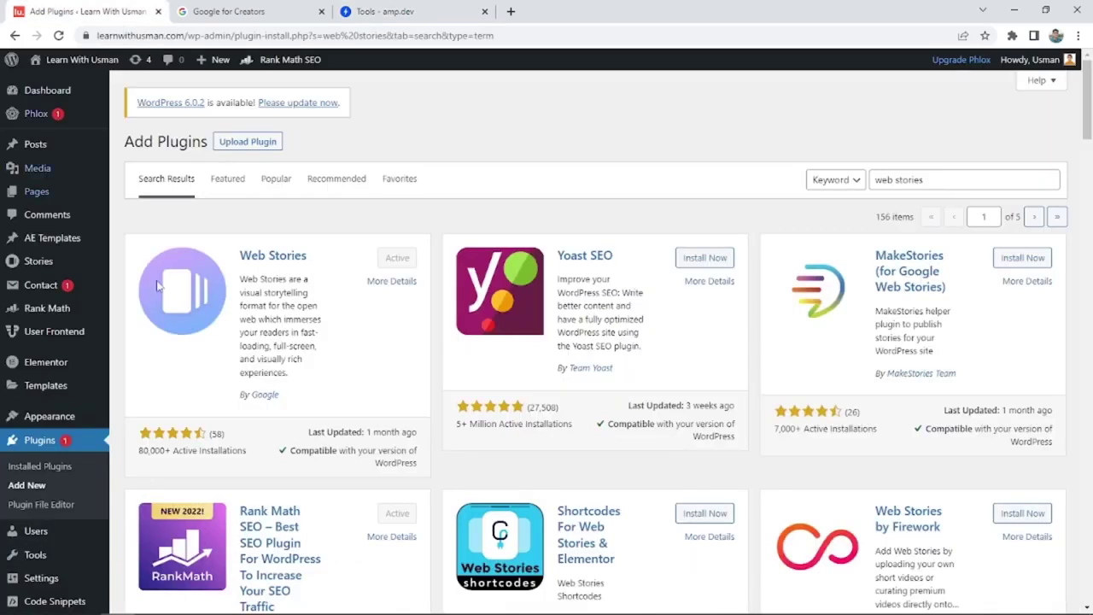
left_click(41, 266)
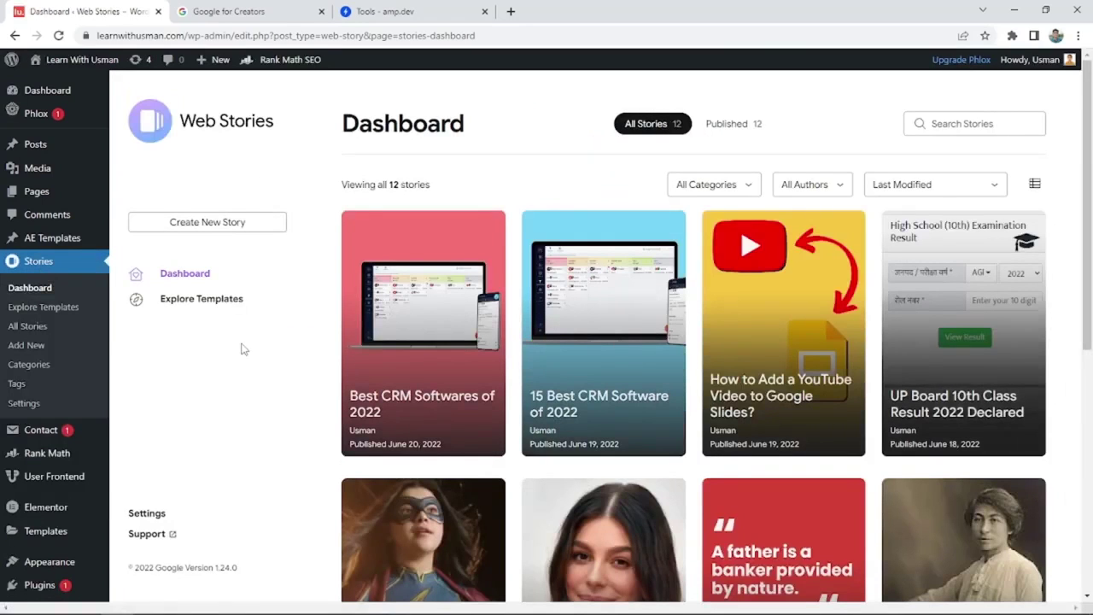
left_click(147, 513)
scroll(875, 390, "down", 1)
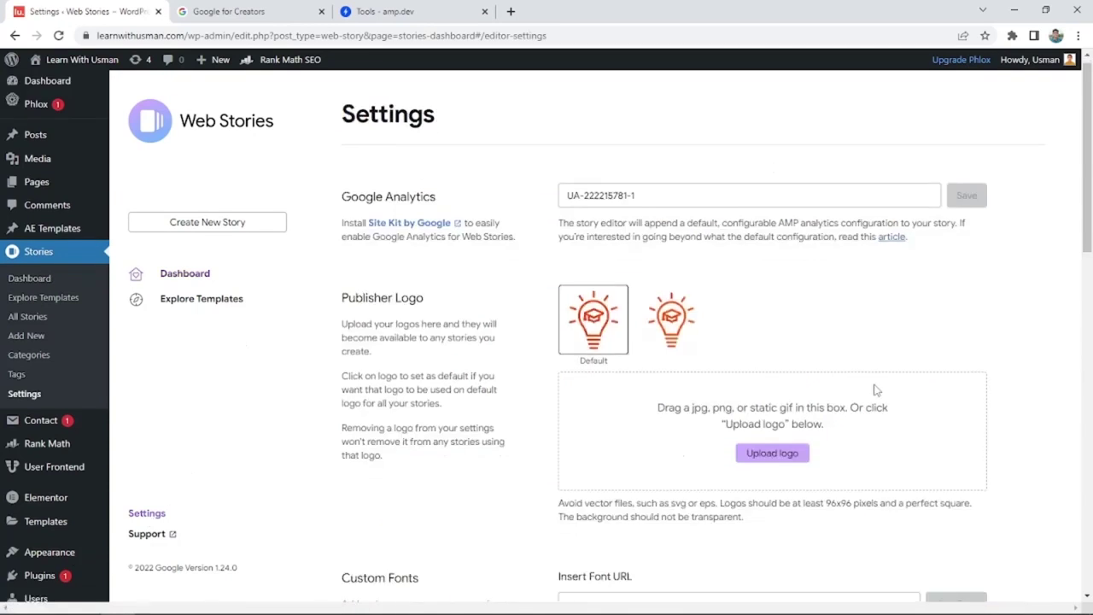
scroll(875, 390, "down", 10)
scroll(696, 448, "up", 3)
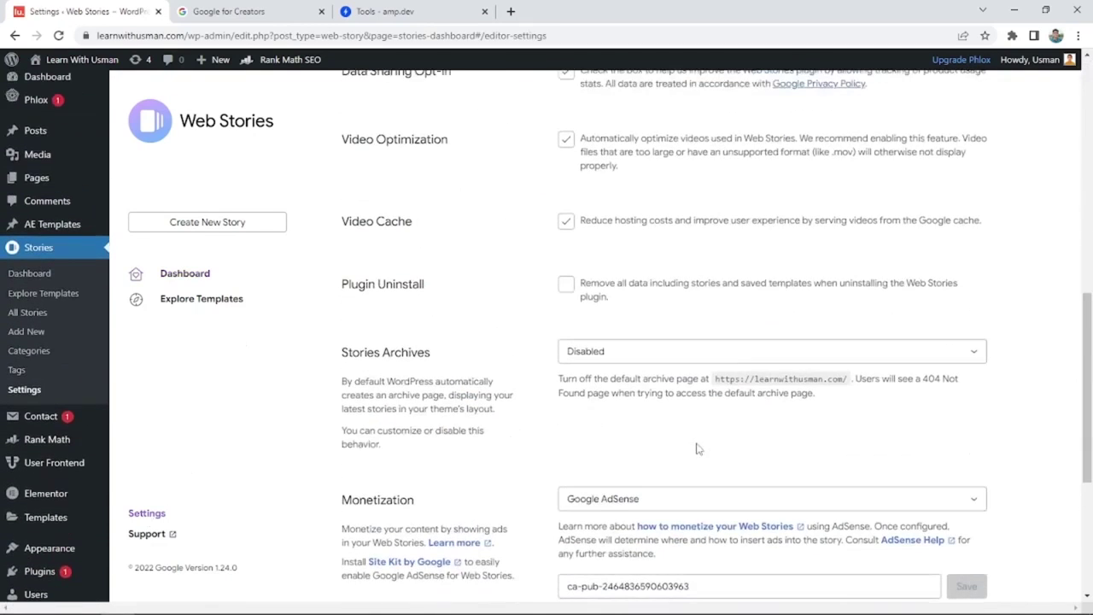
scroll(647, 512, "up", 1)
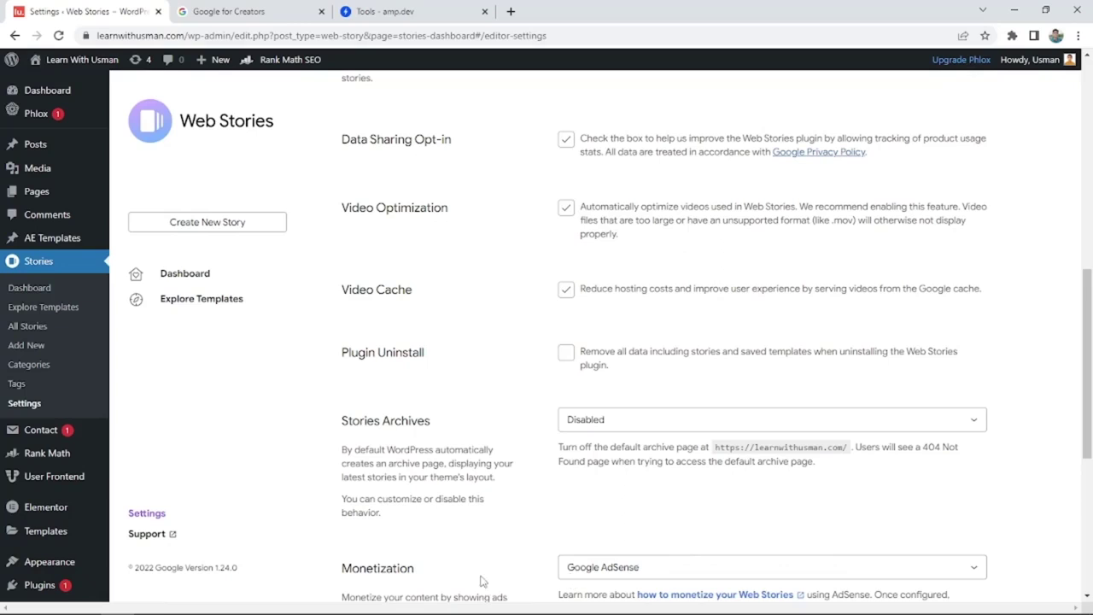
- Check the AdSense publisher ID under Monetization and the Google Analytics tracking ID in the Web Stories settings
scroll(674, 478, "down", 3)
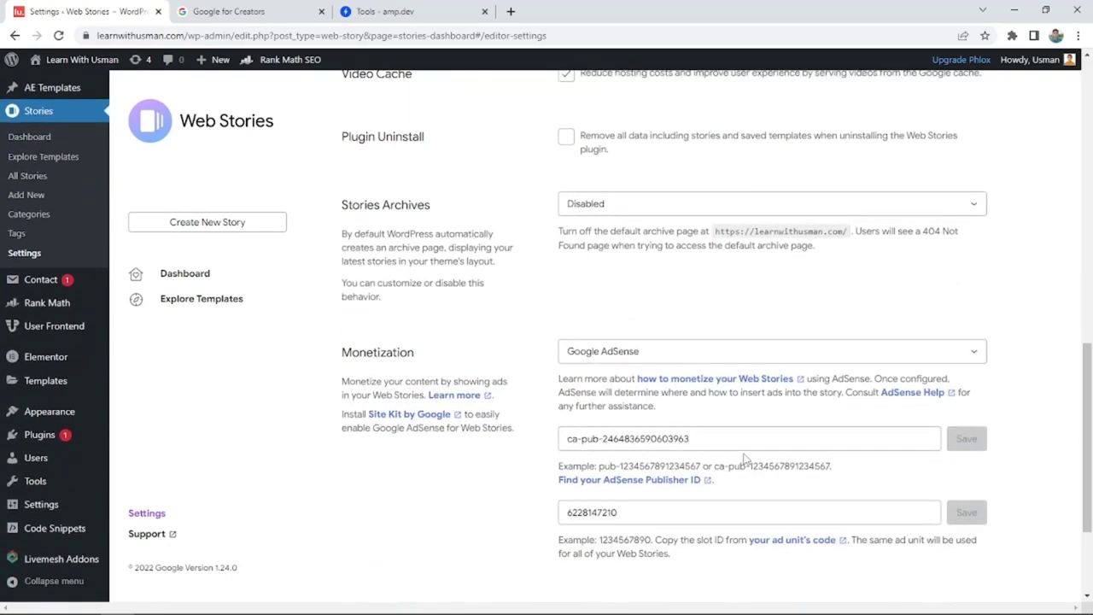
triple_click(684, 439)
left_click(510, 489)
left_click_drag(1088, 498, 1087, 235)
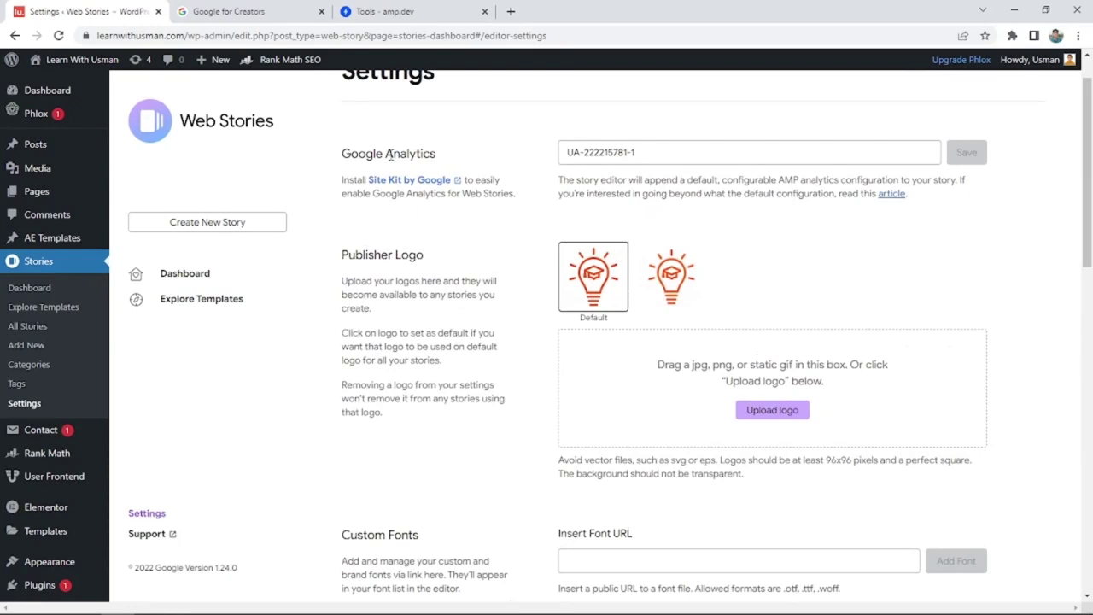
triple_click(668, 156)
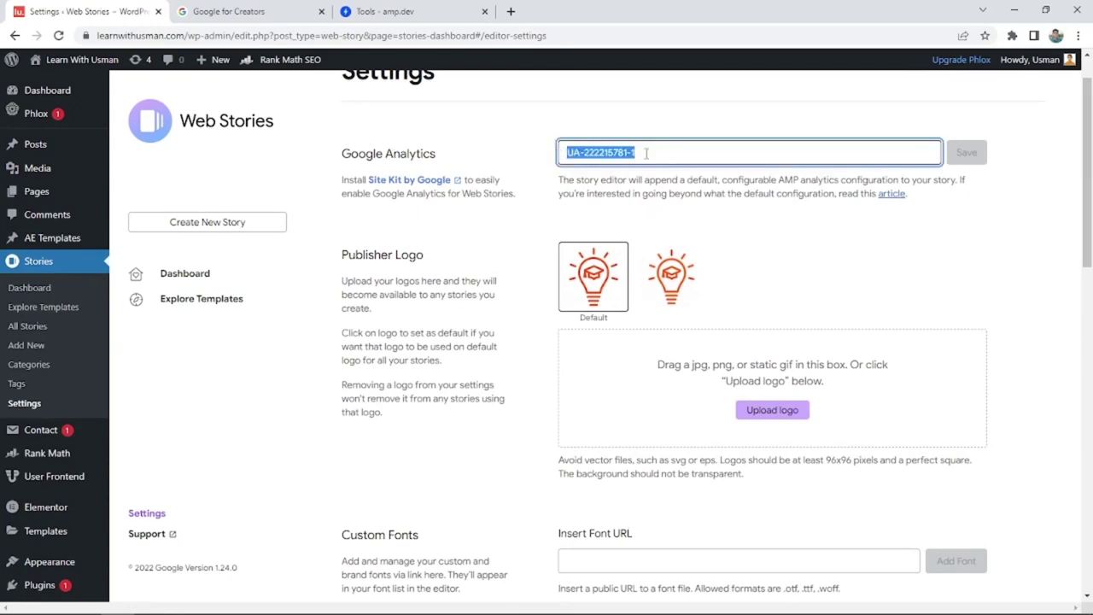
left_click(667, 129)
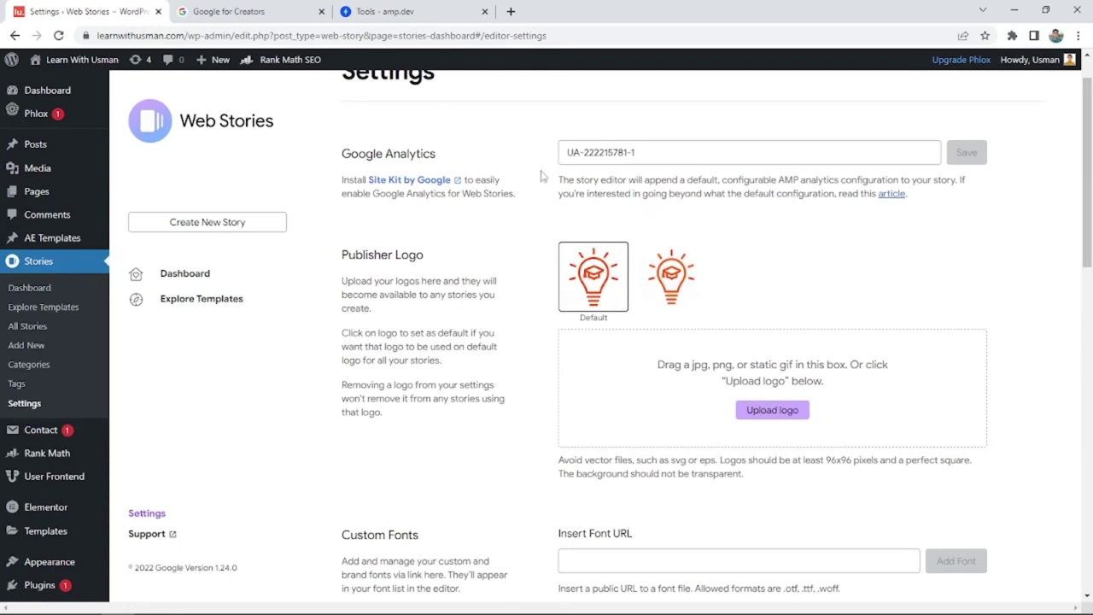
- Return to the Web Stories dashboard, open Explore Templates and browse the template gallery
left_click(187, 277)
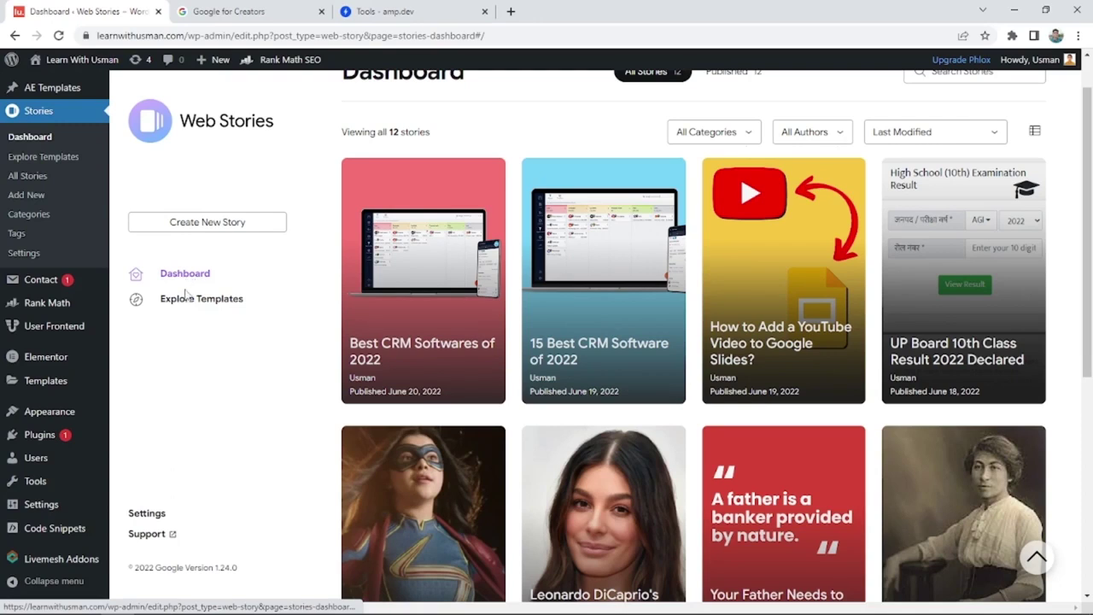
left_click(190, 305)
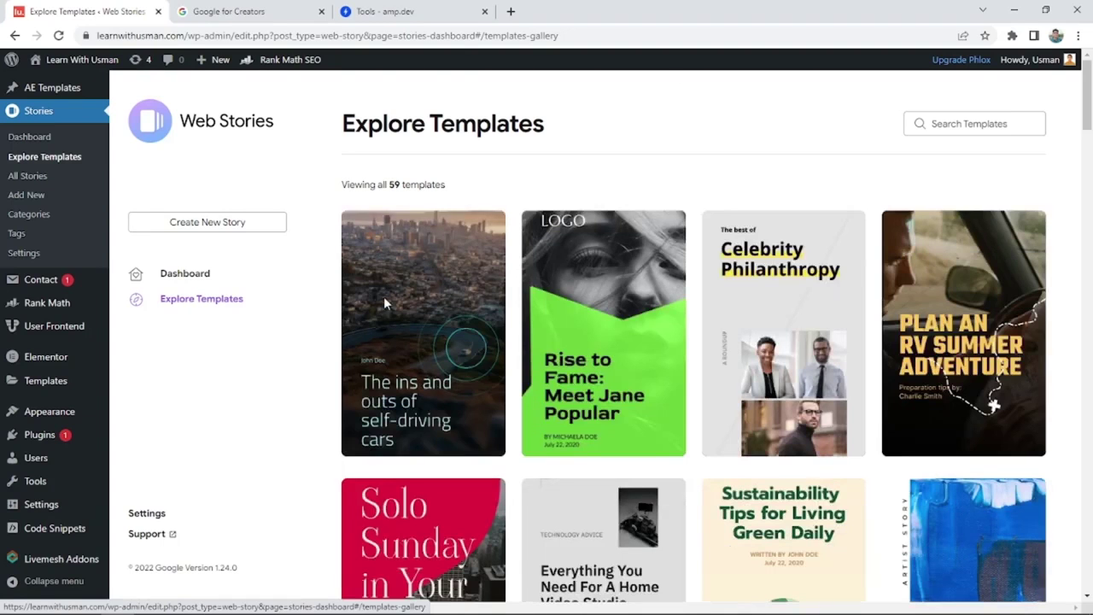
left_click_drag(1089, 101, 1054, 279)
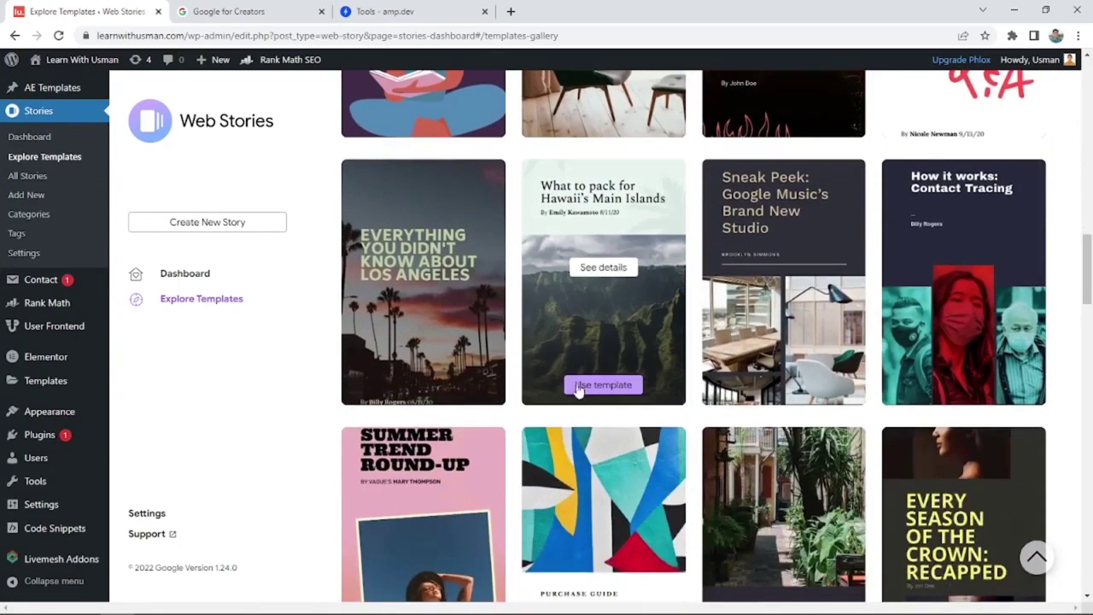
mouse_move(449, 363)
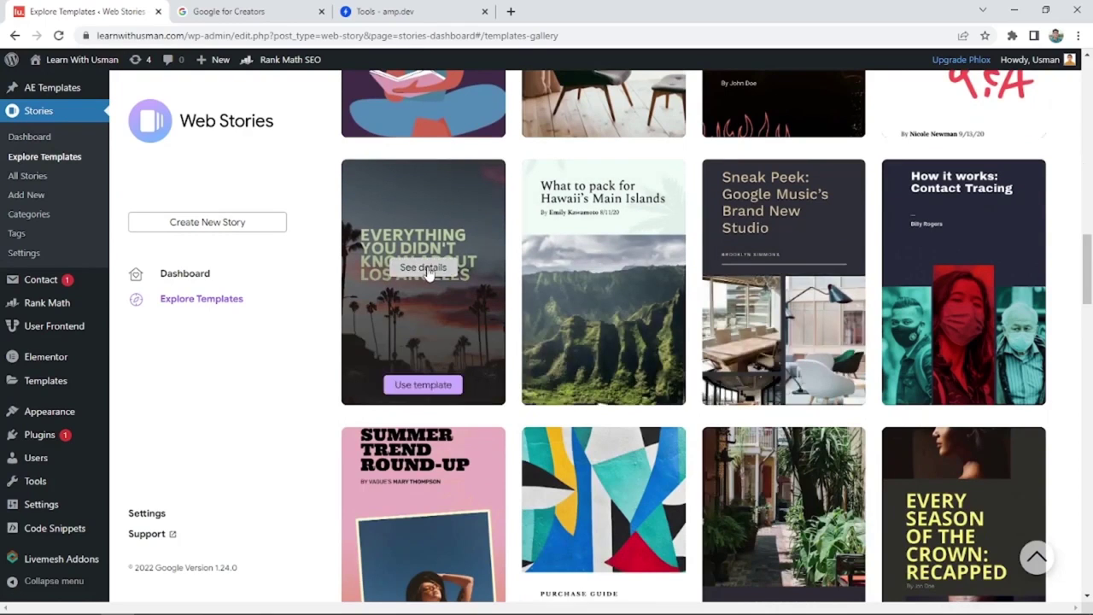
- View the details of the Los Angeles City Guide template and page backward through the preceding templates to Skin Care at Home
left_click(427, 268)
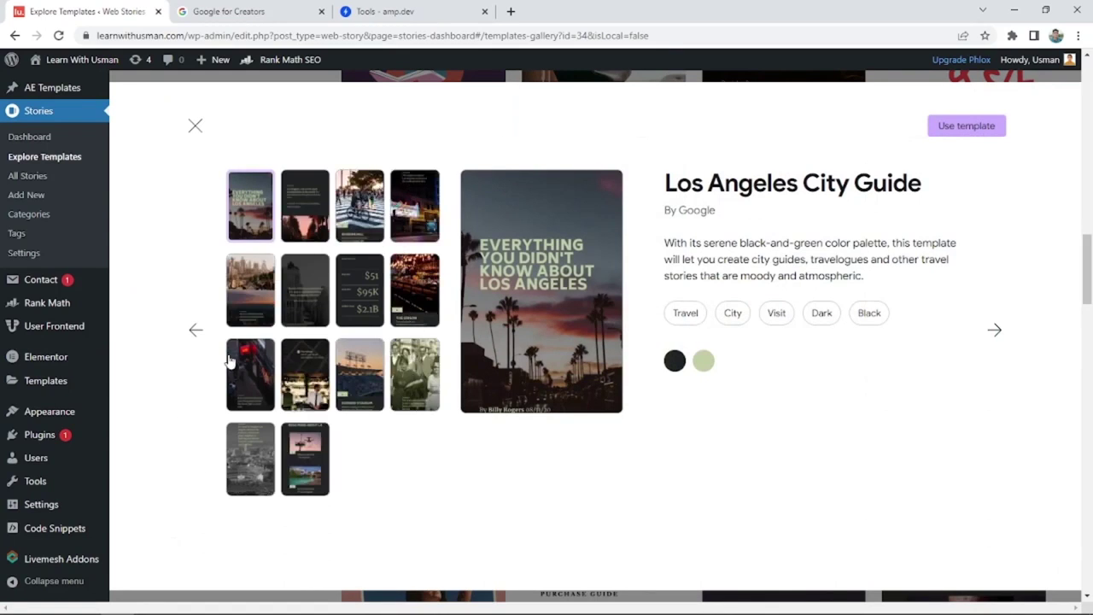
left_click(195, 331)
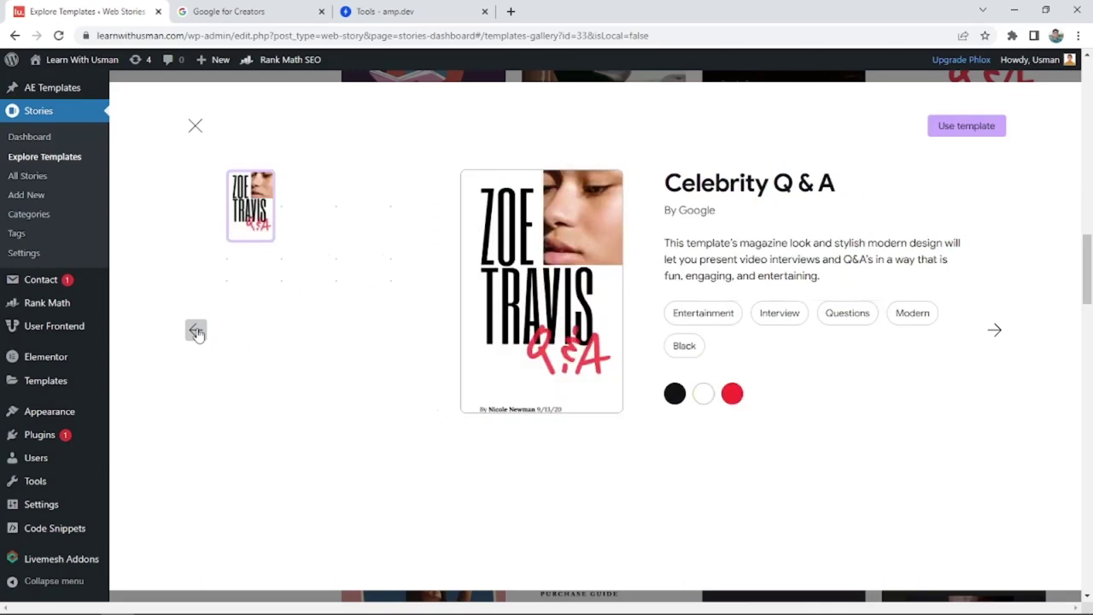
left_click(196, 331)
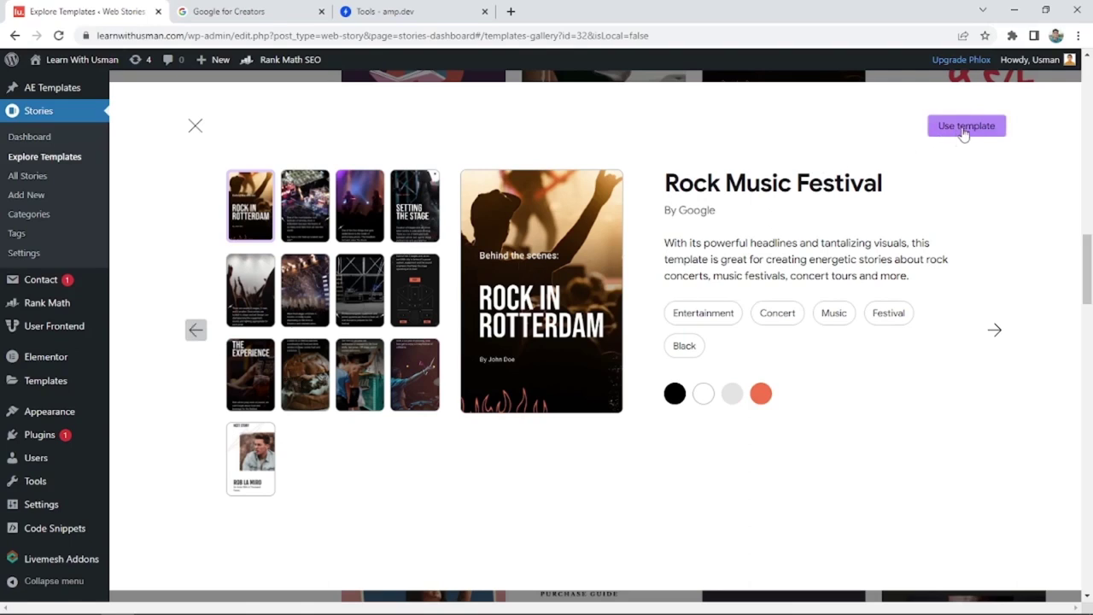
left_click(195, 331)
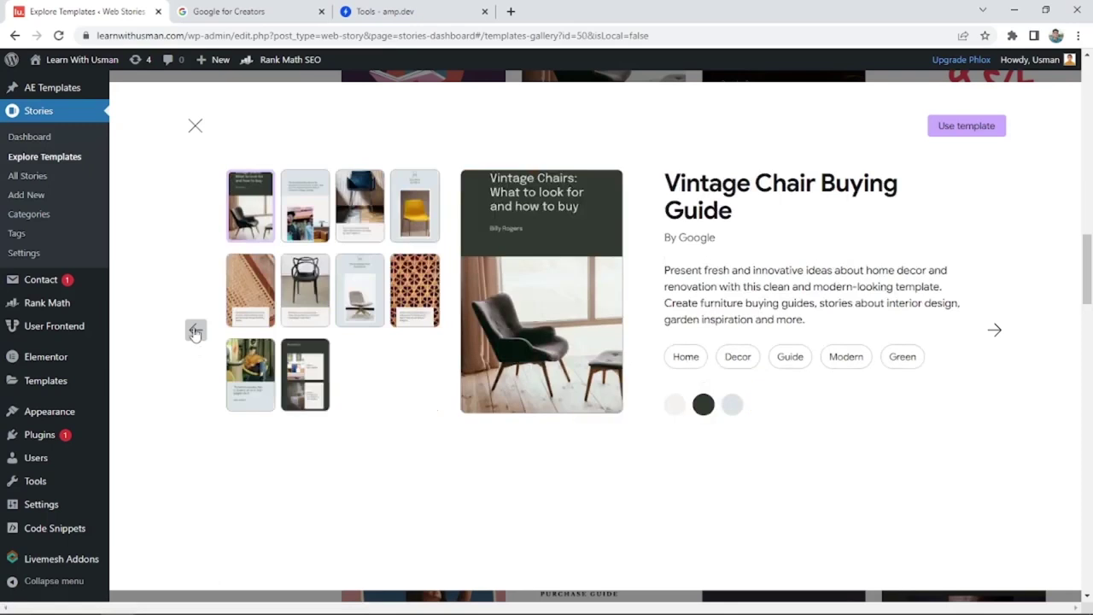
left_click(196, 332)
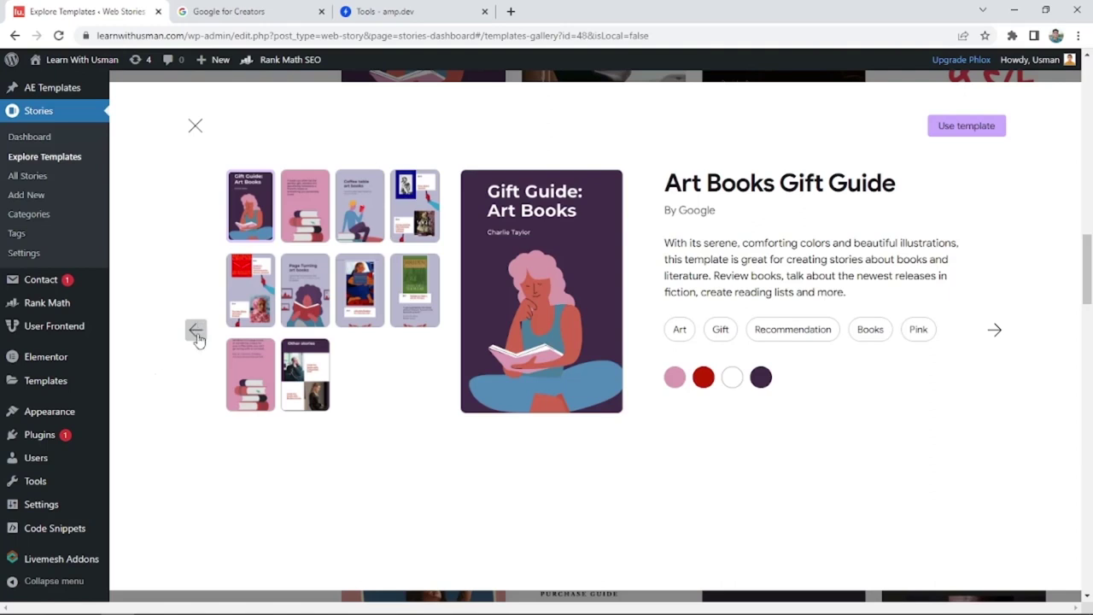
left_click(195, 331)
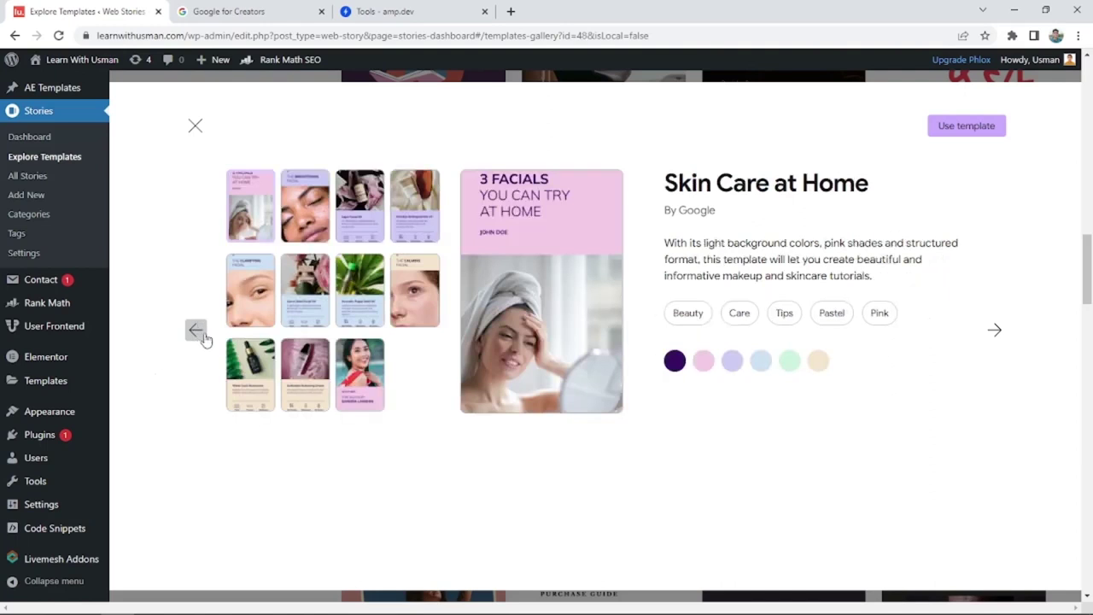
- Search Google for "nytimes" in a new browser tab and open The New York Times home page from the results
left_click(511, 12)
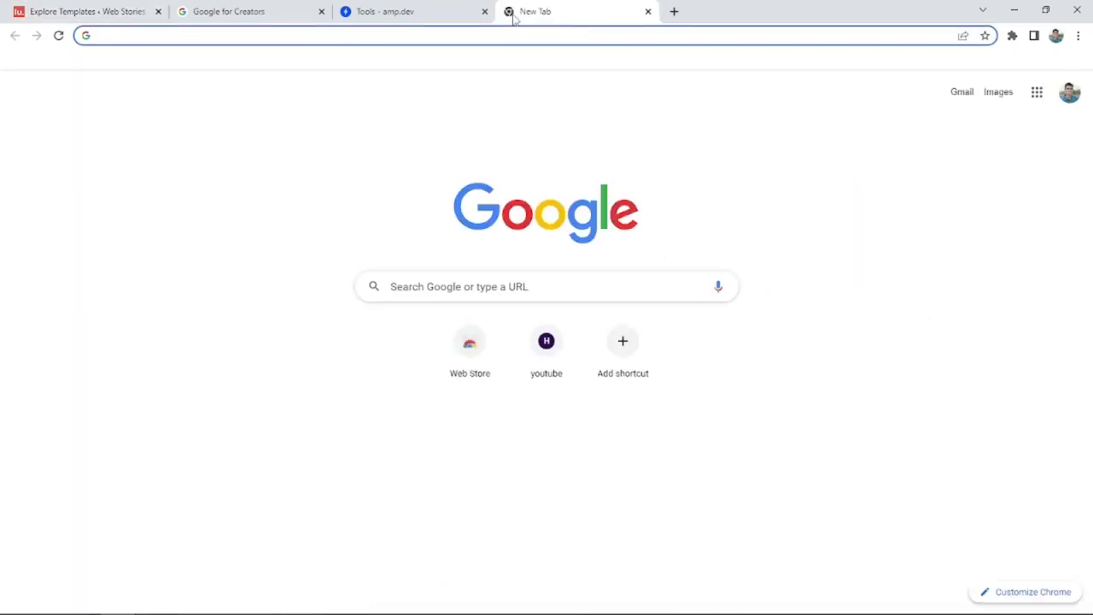
type("for")
key("BackSpace")
key("BackSpace")
key("BackSpace")
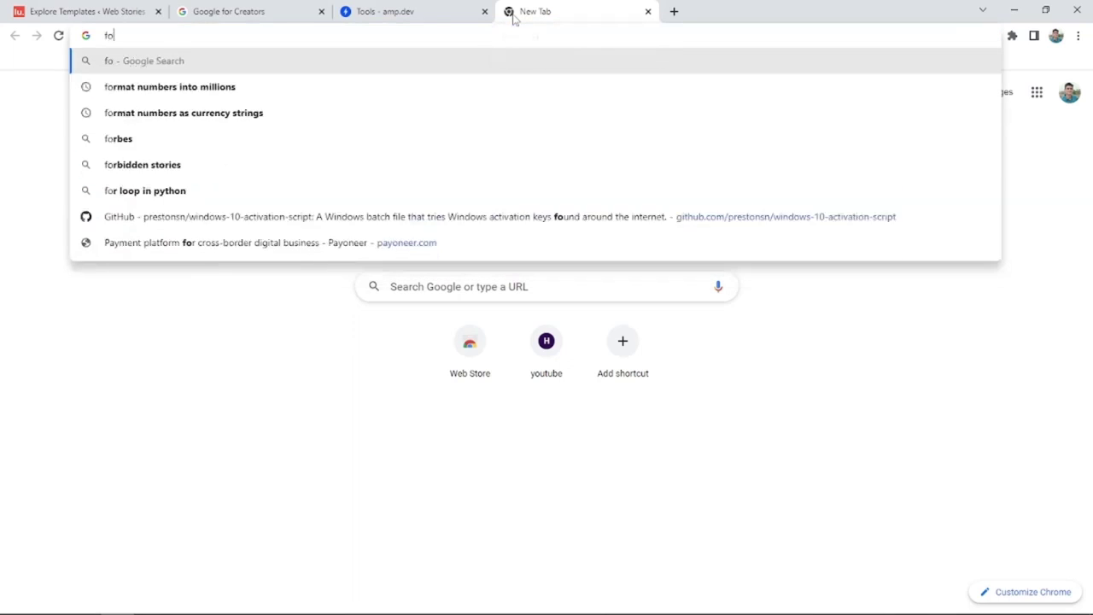
type("nytimes")
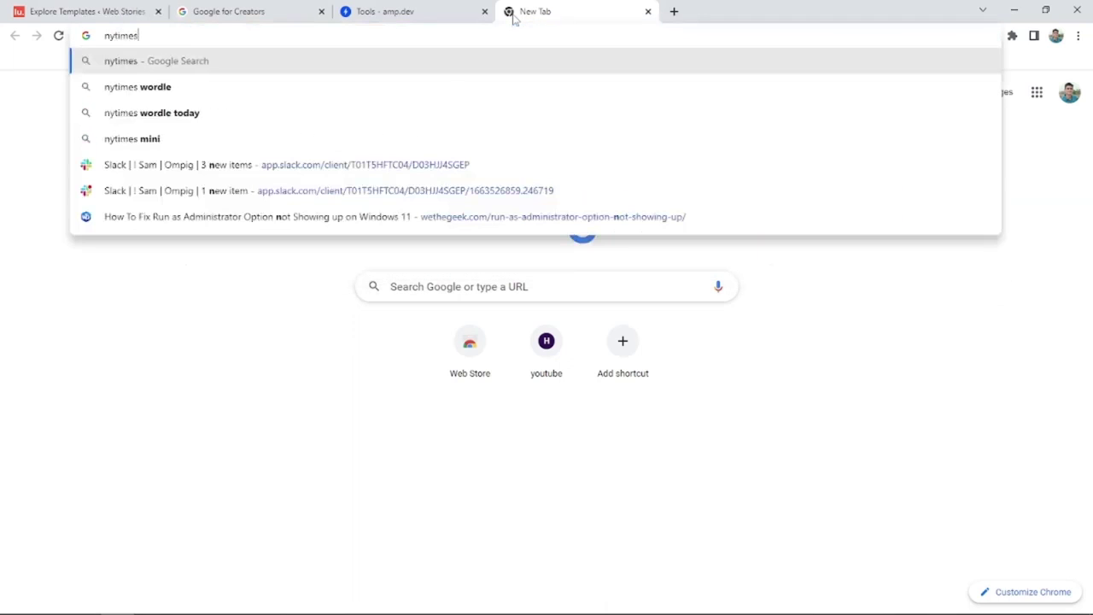
key("Return")
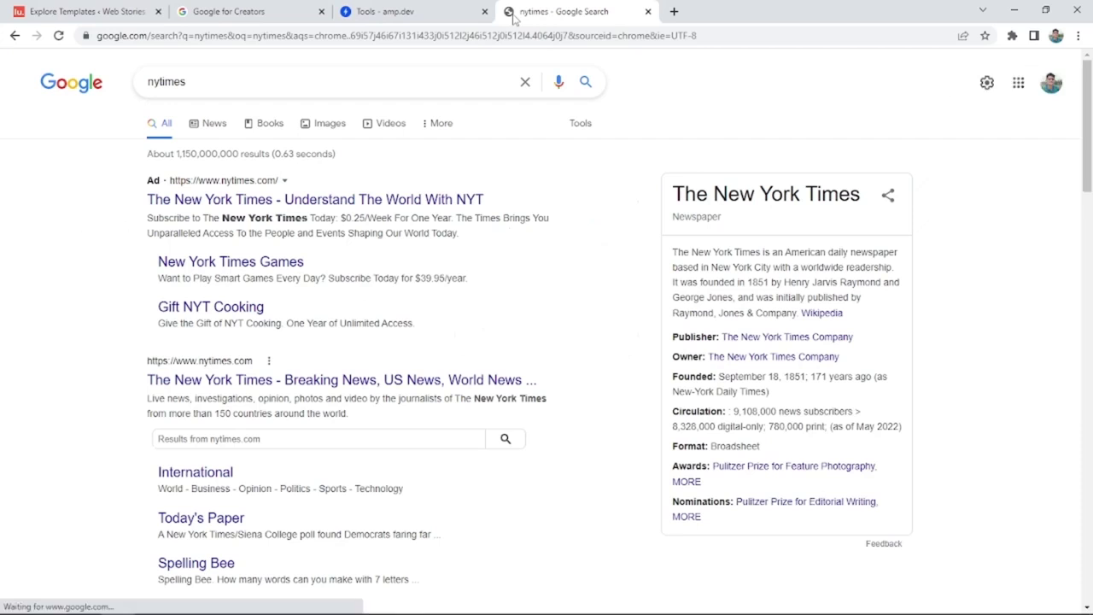
left_click(401, 383)
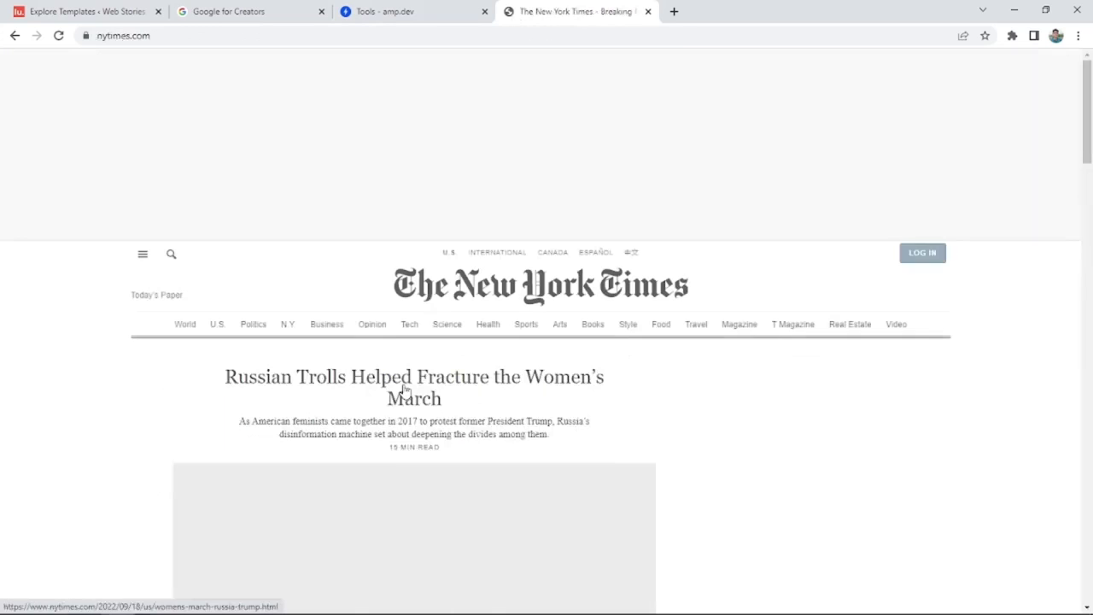
- Browse the front page and open the article "'A Crisis Coming': The Twin Threats to American Democracy" in a new tab
scroll(741, 371, "down", 7)
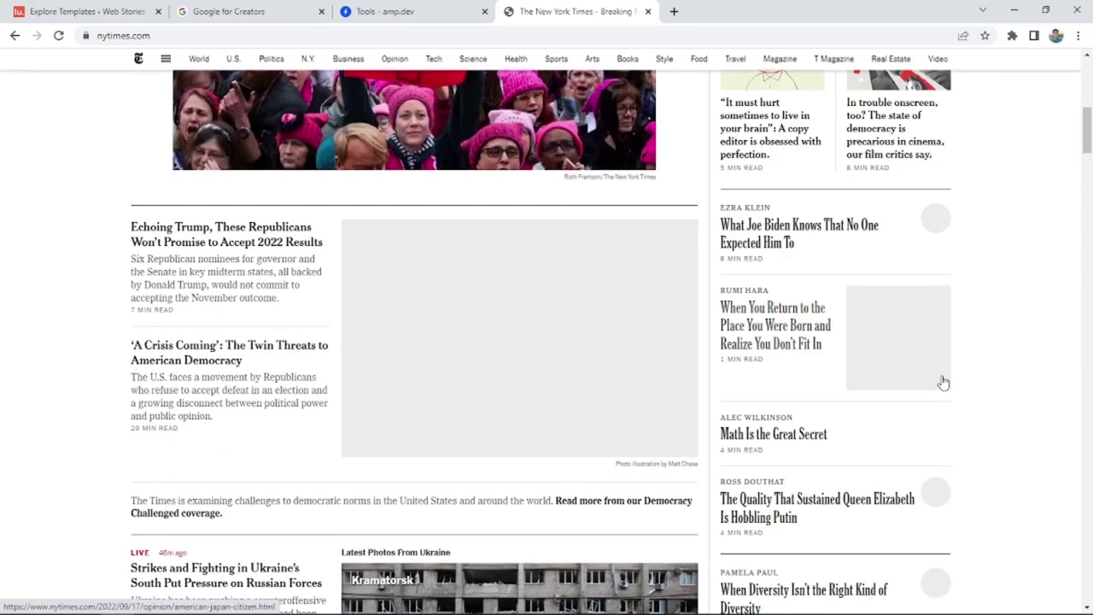
scroll(224, 324, "down", 3)
scroll(241, 311, "up", 2)
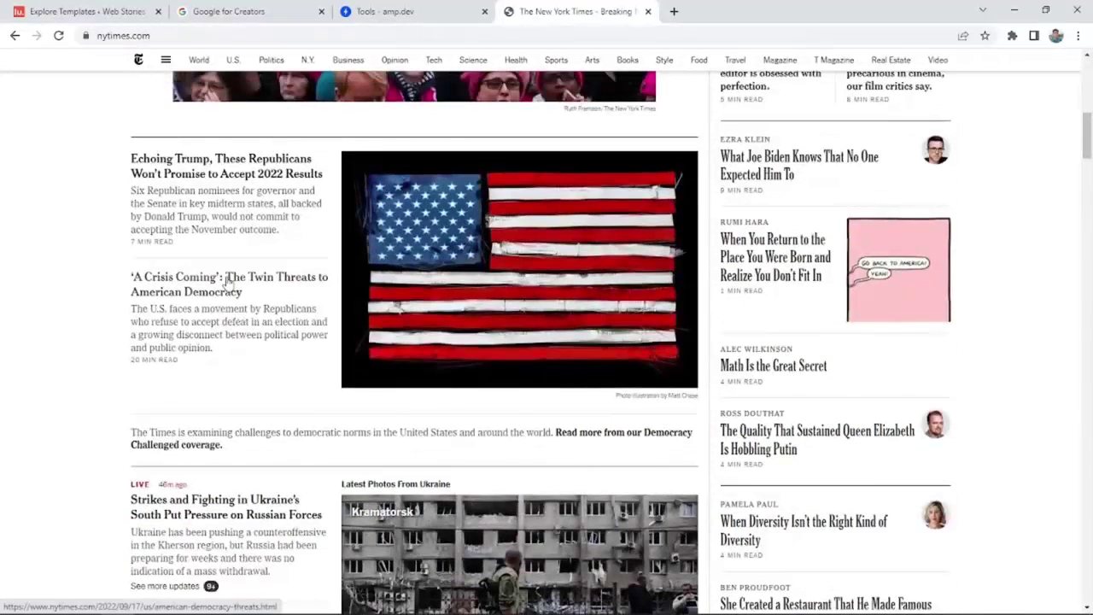
right_click(229, 280)
left_click(256, 284)
left_click(723, 7)
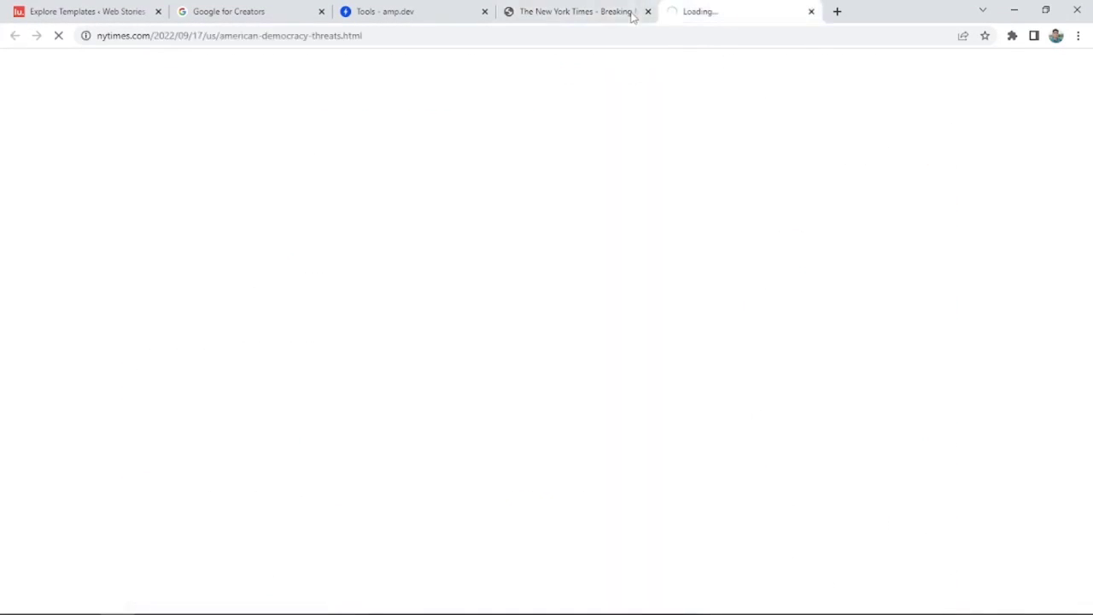
- Look over the article's cover image, headline and opening paragraphs as an example of a regular news page
mouse_move(630, 16)
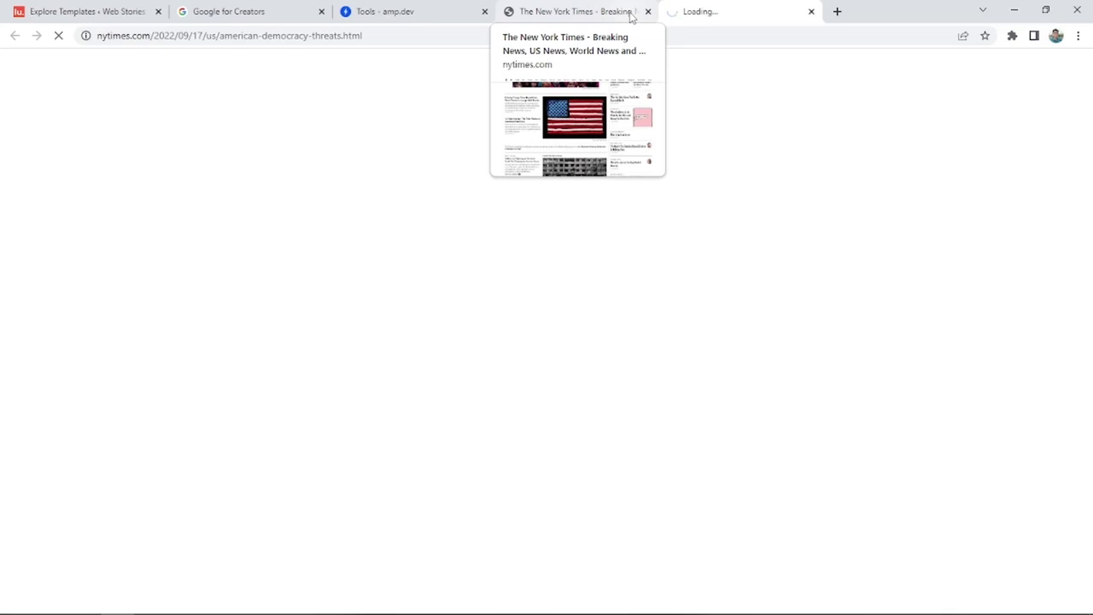
mouse_move(304, 6)
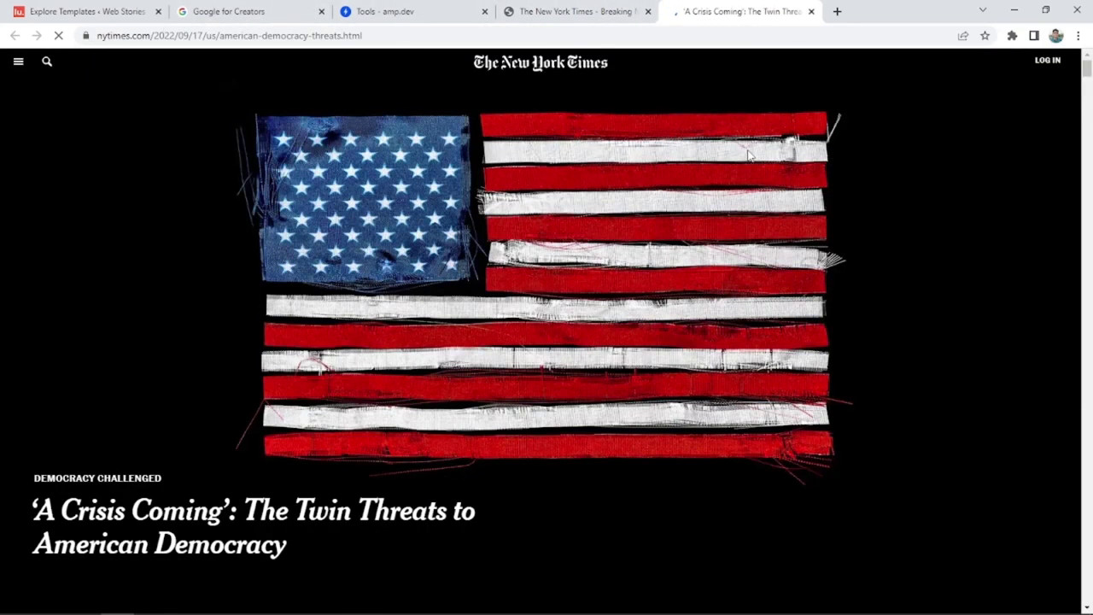
scroll(149, 211, "down", 4)
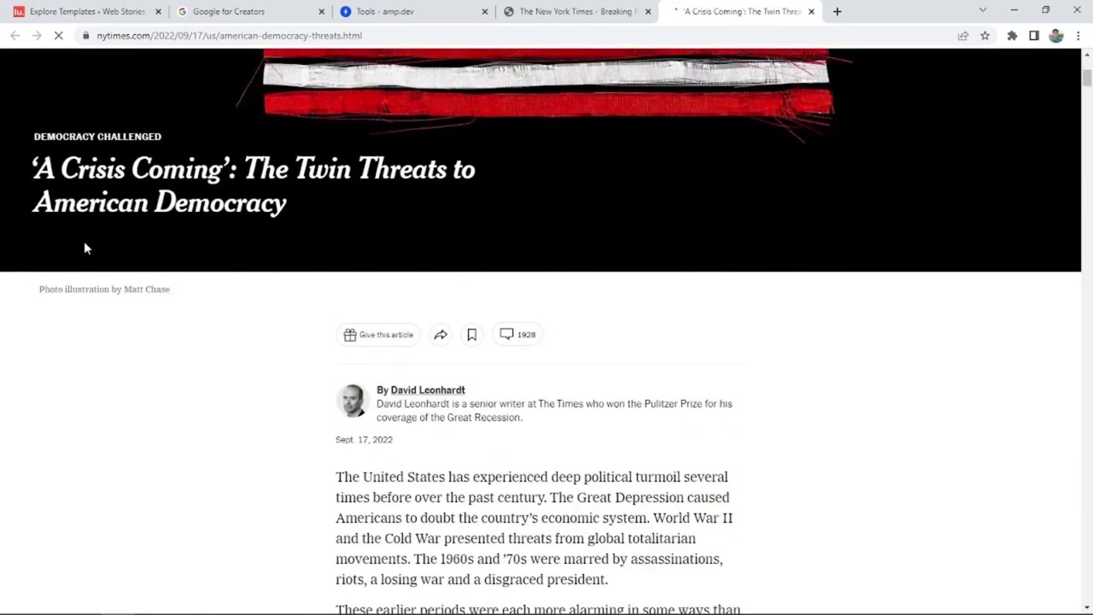
scroll(501, 288, "up", 3)
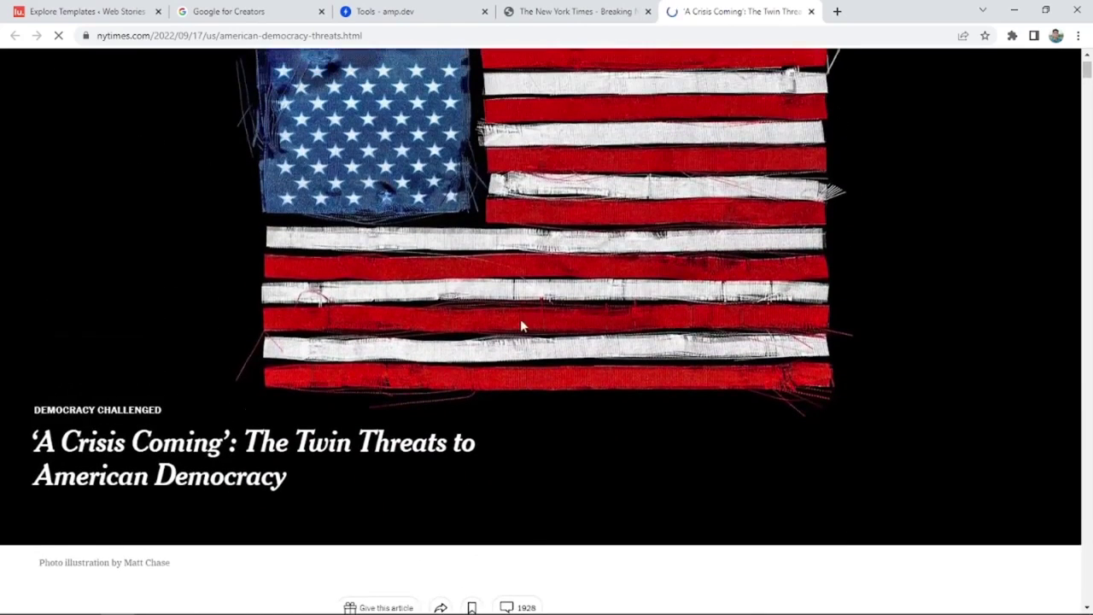
- Return to The New York Times front page, browse its stories and open the opinion essay "When Your Dog Is a Teenager"
scroll(521, 322, "down", 10)
scroll(526, 323, "up", 10)
scroll(529, 330, "up", 1)
left_click(567, 11)
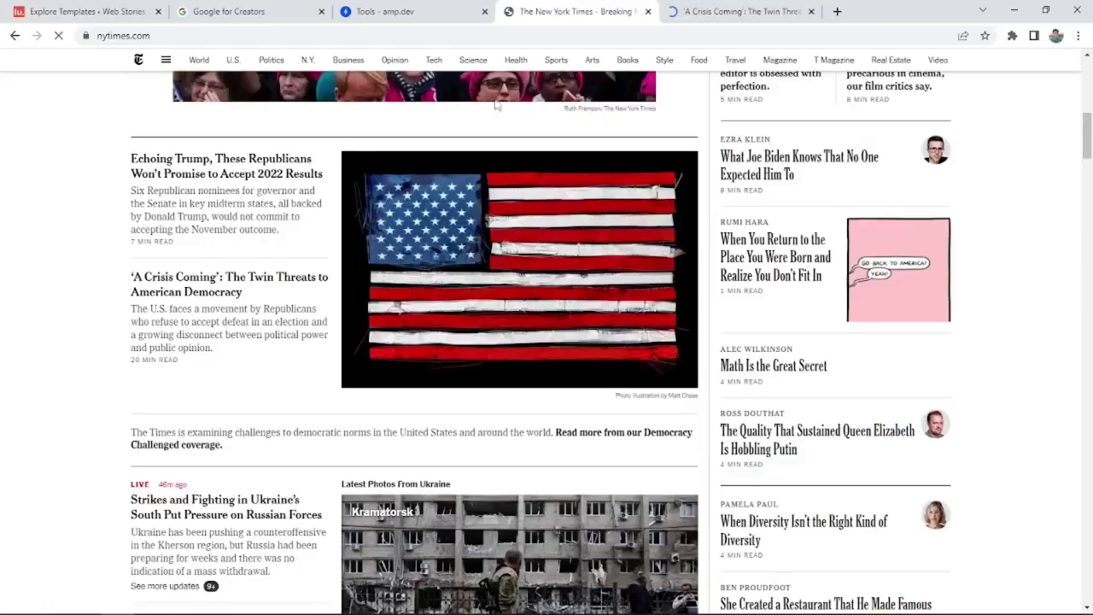
scroll(512, 320, "down", 6)
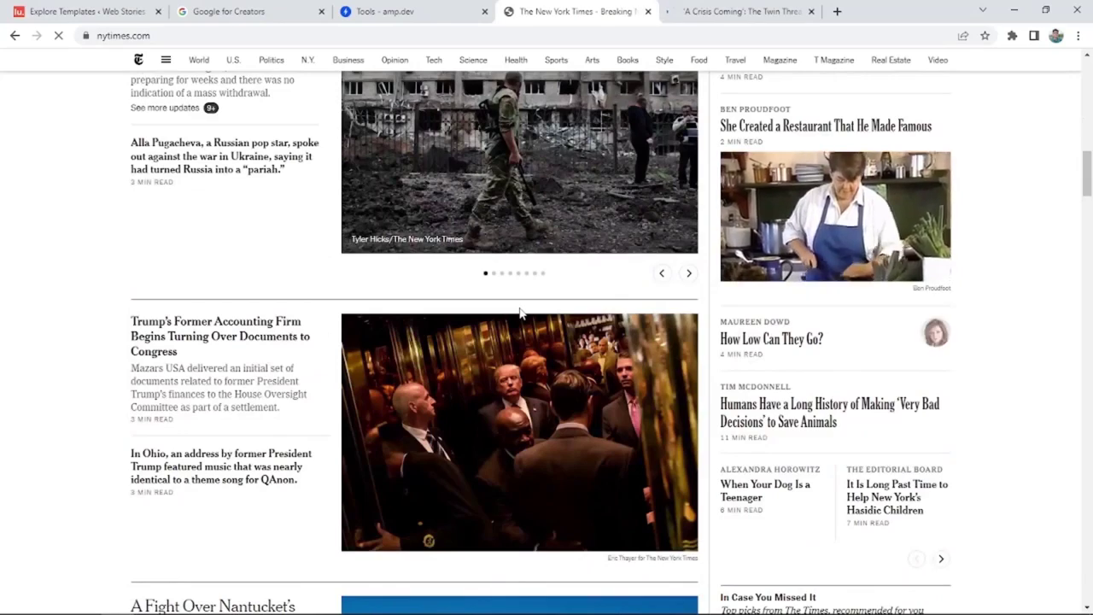
scroll(504, 318, "down", 5)
scroll(489, 315, "up", 7)
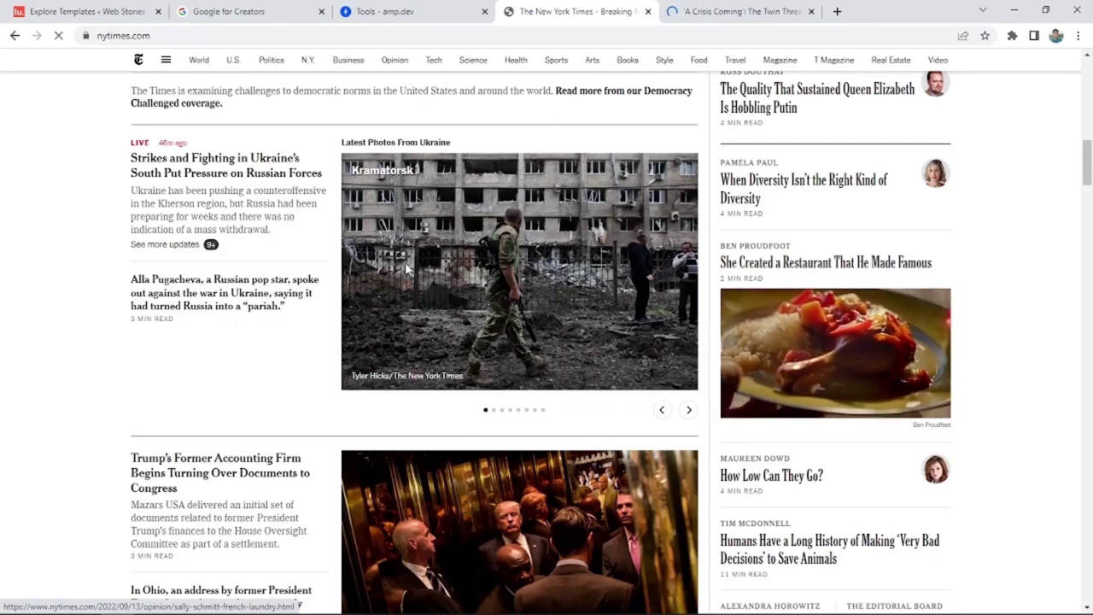
scroll(282, 282, "down", 3)
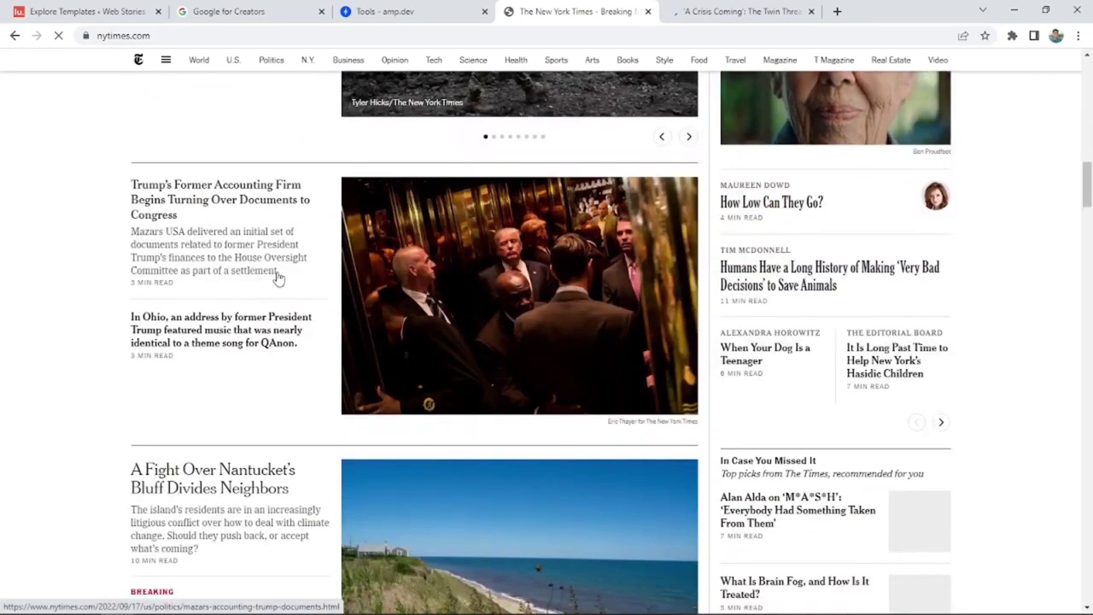
scroll(277, 278, "down", 2)
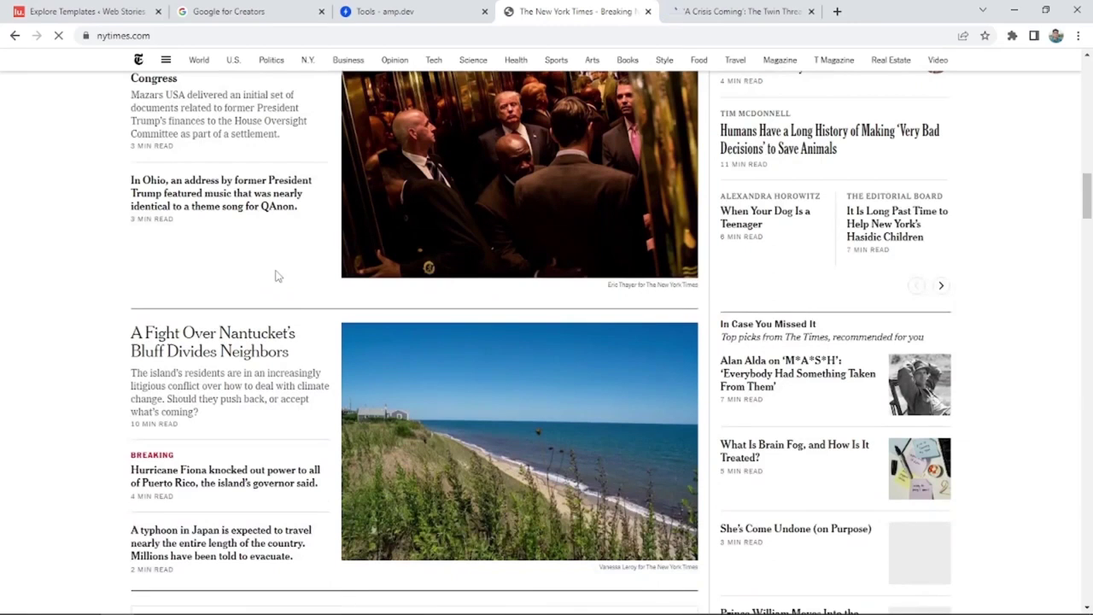
left_click(780, 214)
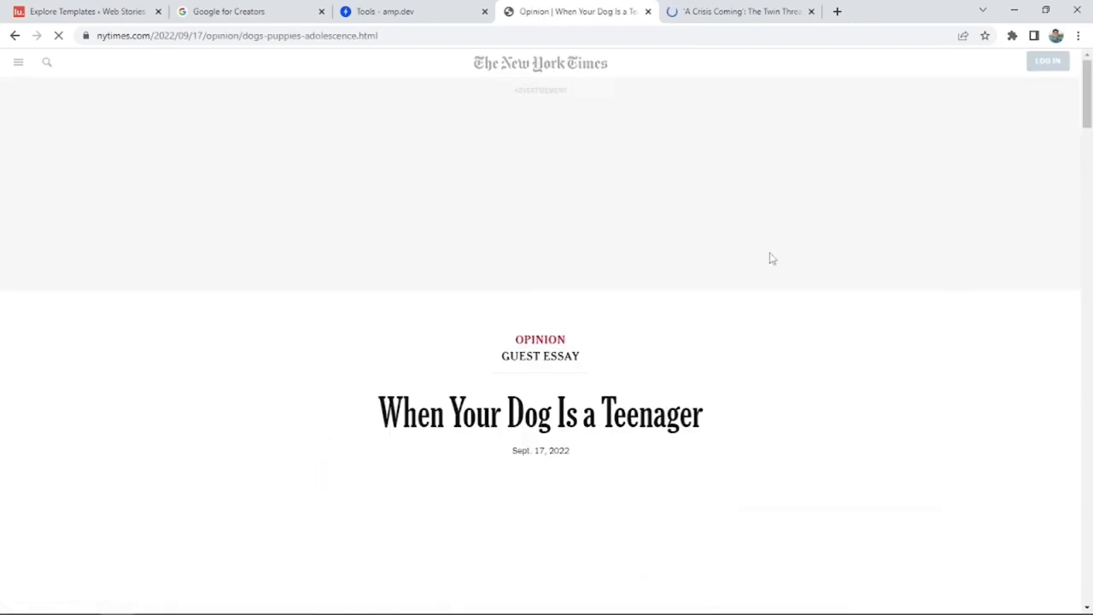
scroll(794, 370, "down", 8)
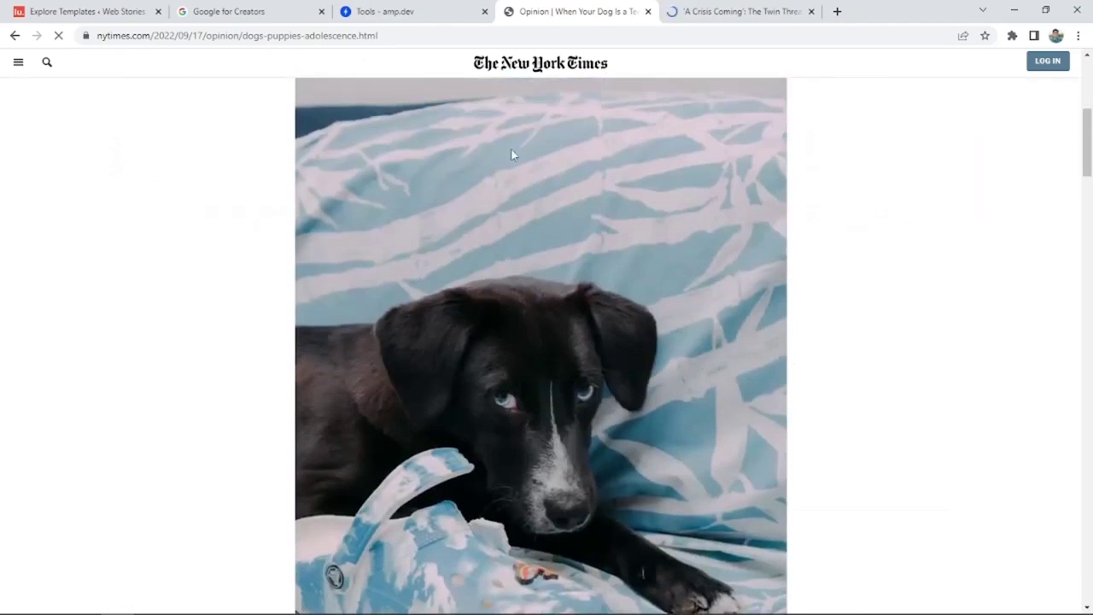
- Close the amp.dev Tools tab and move the dog essay's tab beside the Web Stories templates tab
left_click(402, 13)
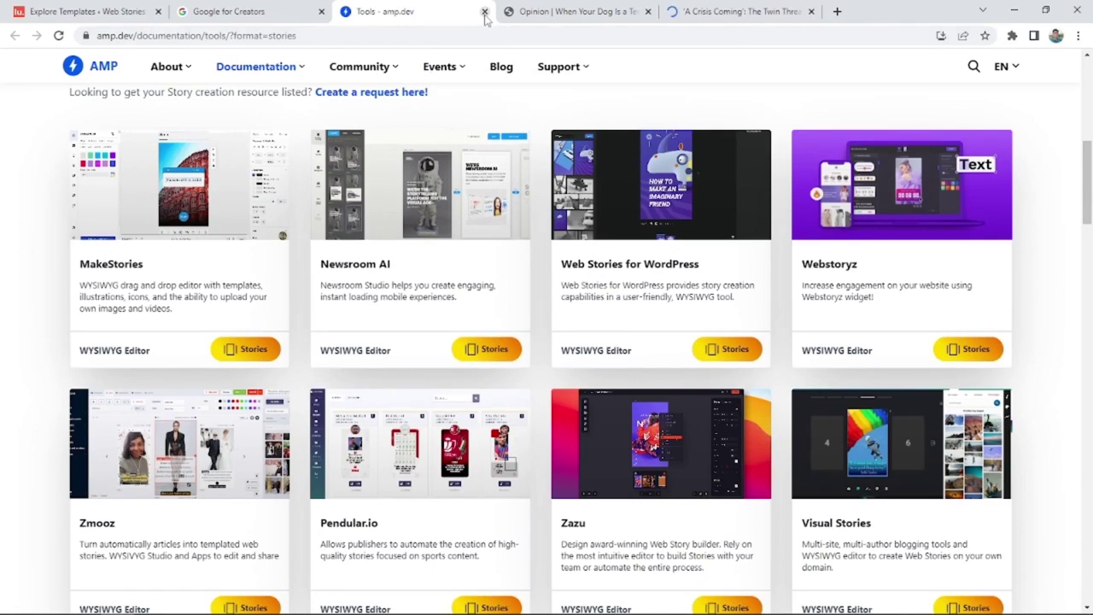
left_click(484, 12)
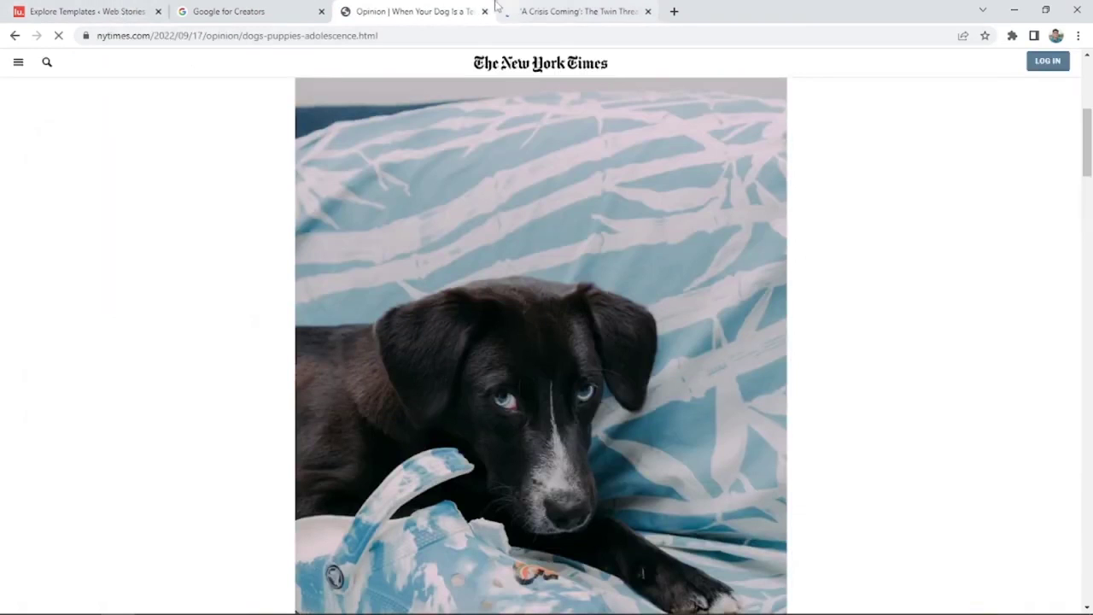
left_click_drag(392, 5, 265, 7)
- Return to the Web Stories template gallery and start a new story from the Skin Care at Home template
left_click(103, 8)
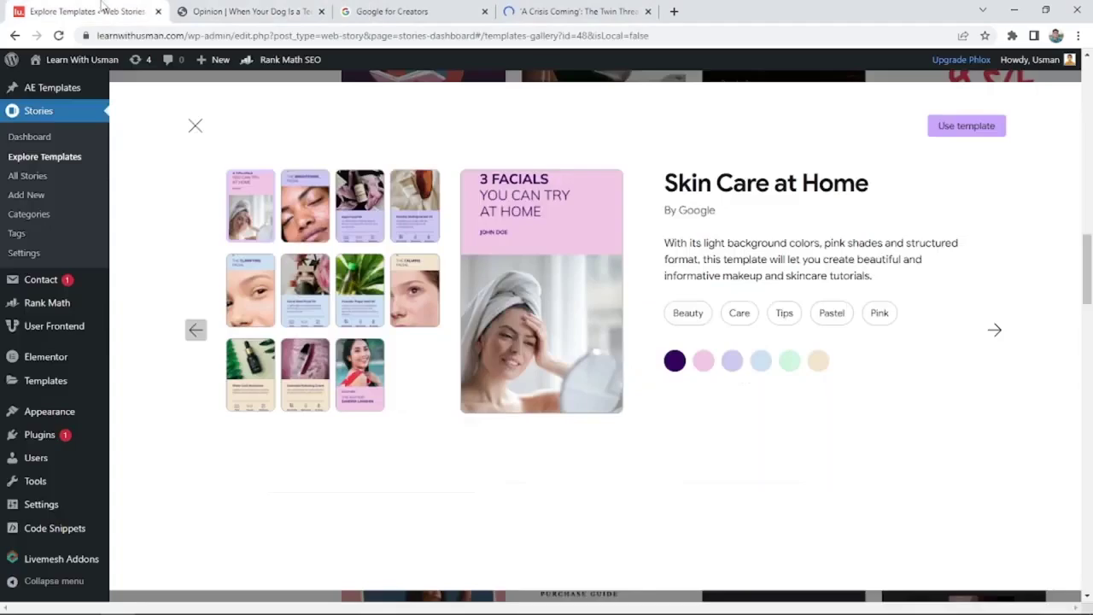
left_click(198, 332)
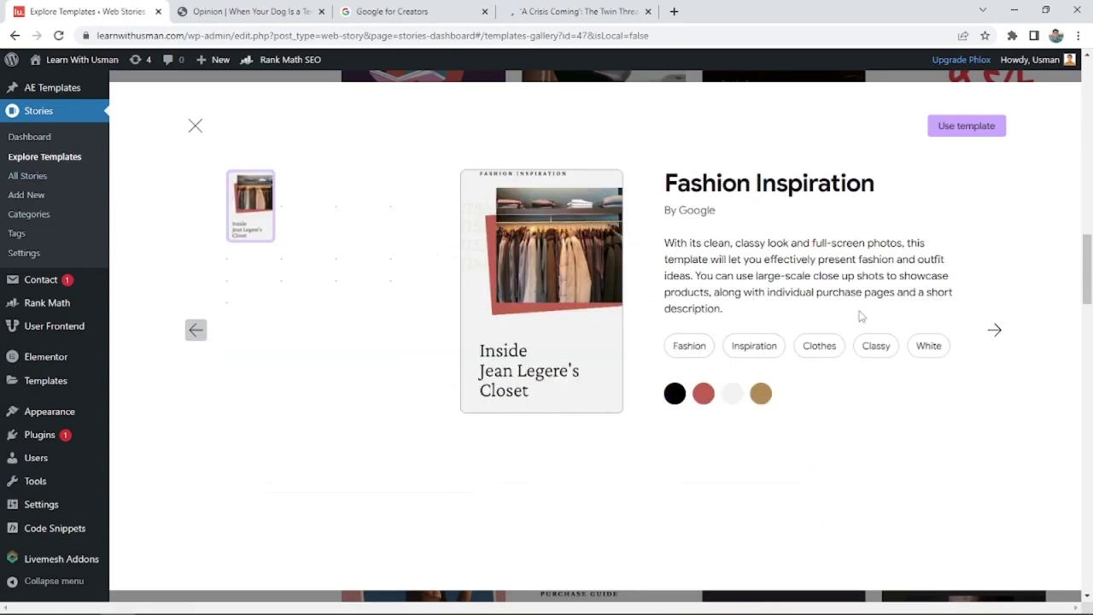
left_click(997, 335)
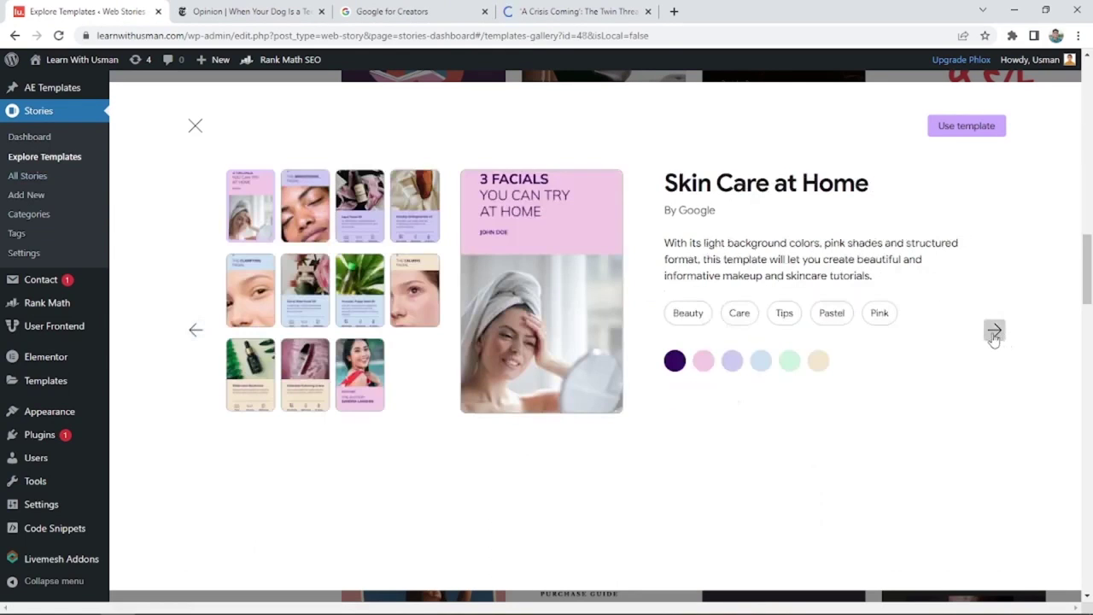
left_click(979, 127)
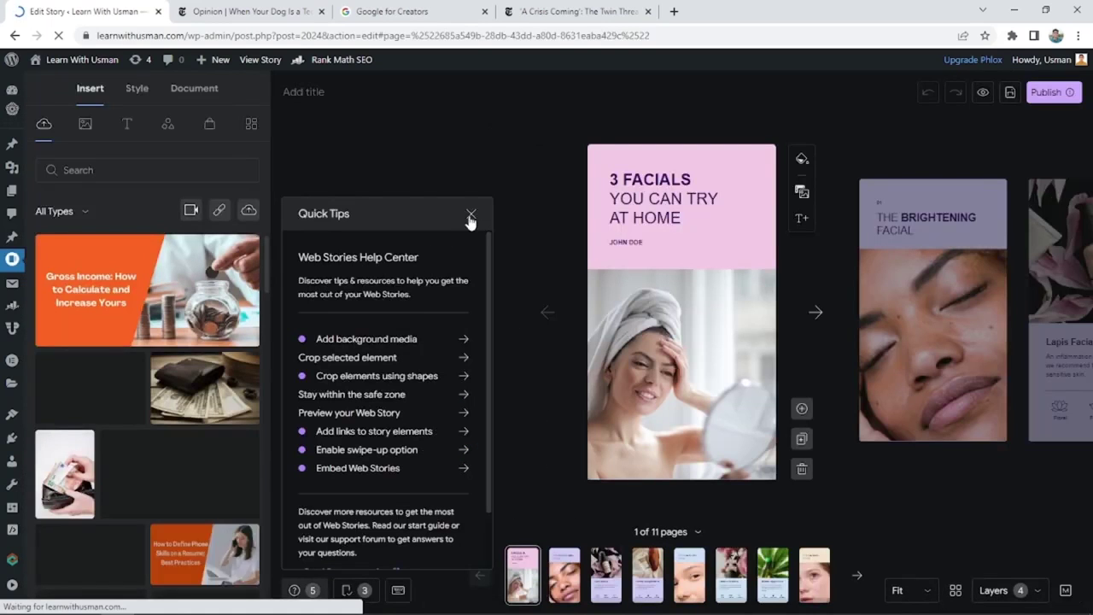
- Dismiss the Quick Tips help panel and the checklist in the story editor
left_click(471, 216)
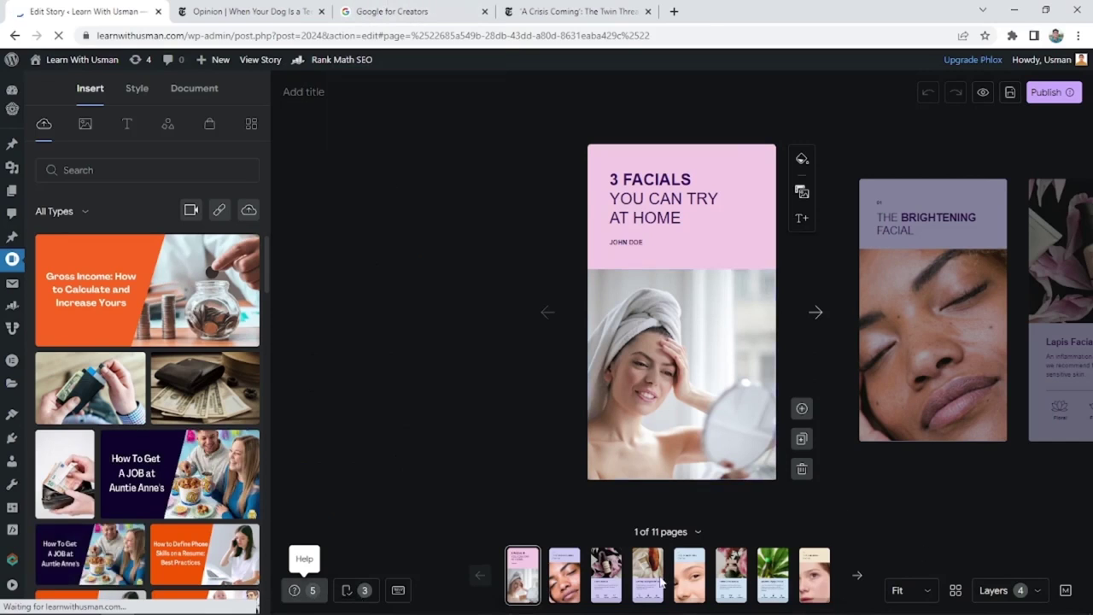
left_click(342, 584)
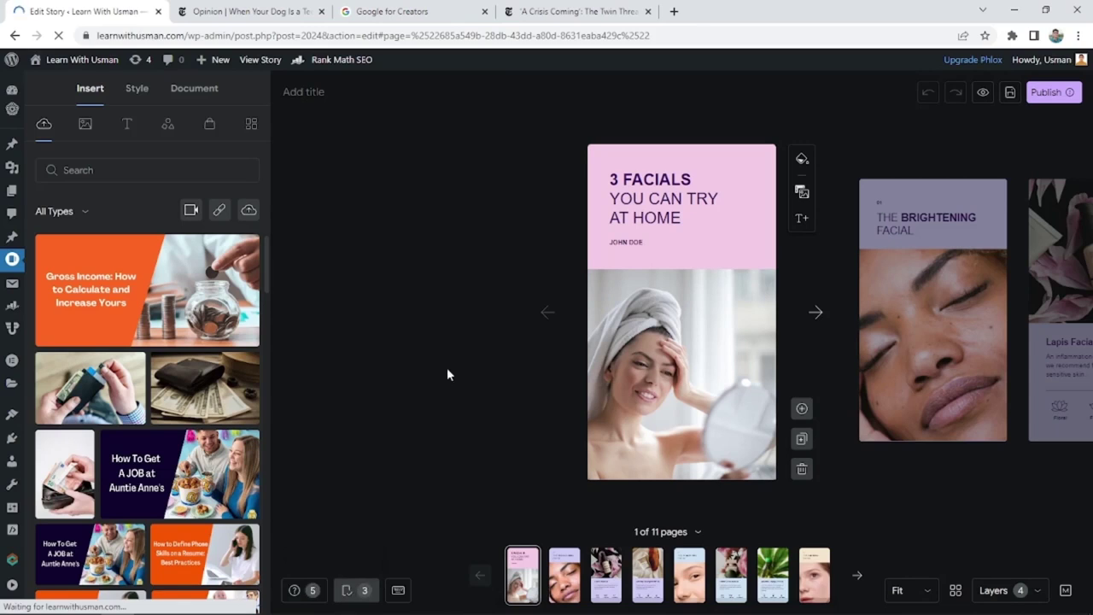
left_click(523, 133)
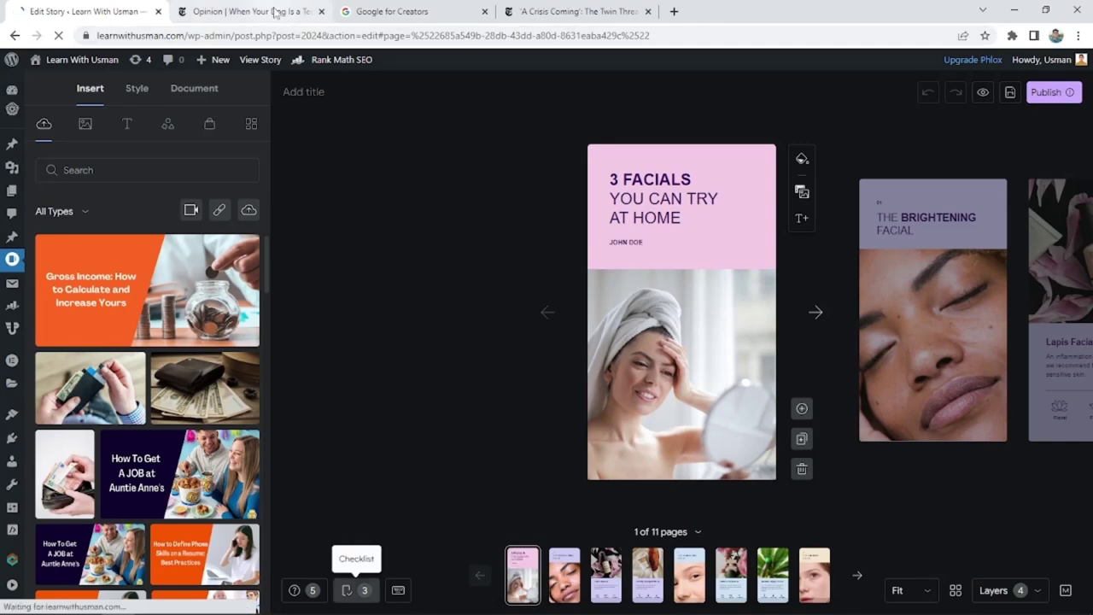
- Close the "A Crisis Coming" article tab and go back to the essay "When Your Dog Is a Teenager"
left_click(574, 11)
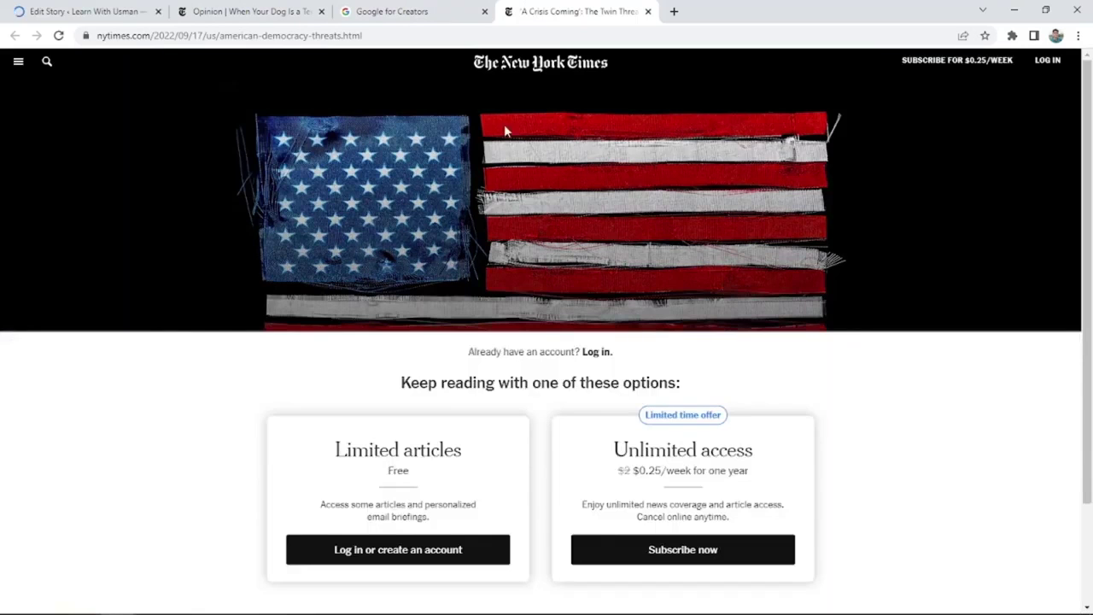
left_click(648, 12)
left_click(295, 11)
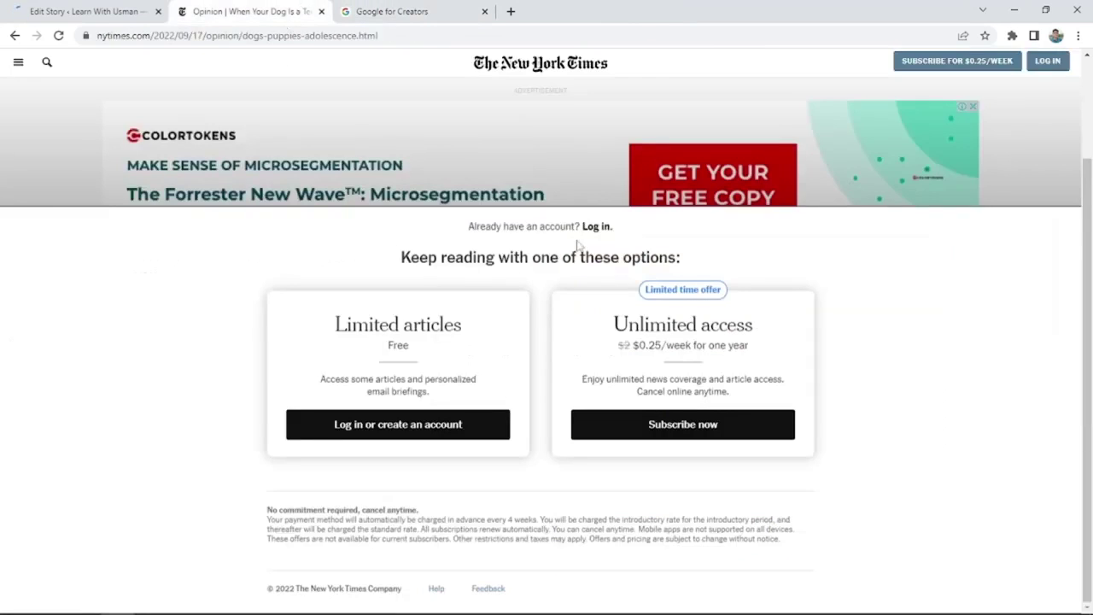
left_click(940, 171)
left_click(254, 5)
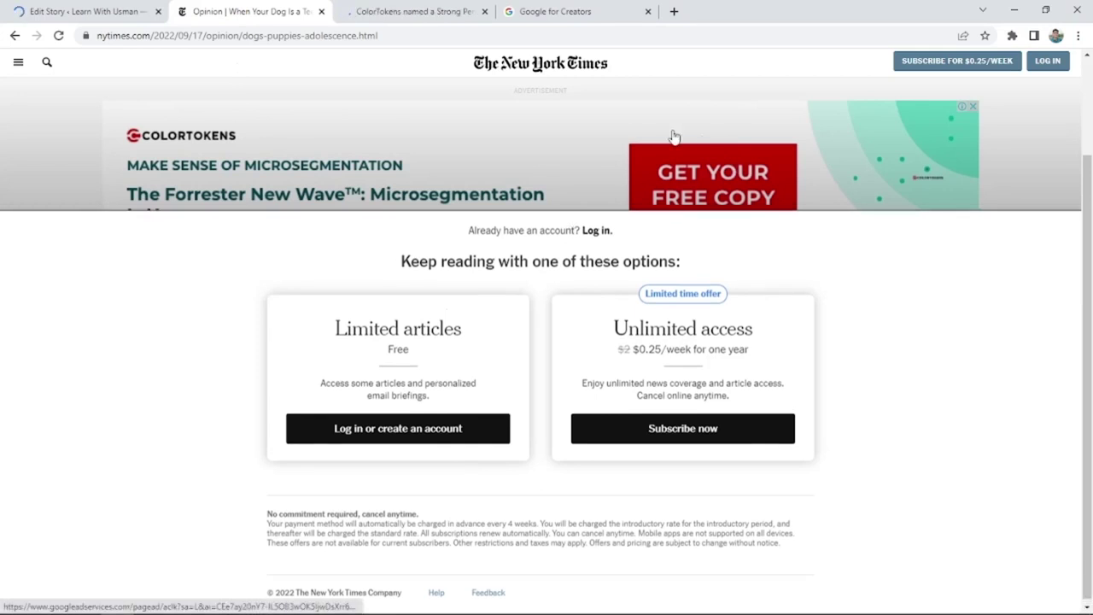
scroll(676, 139, "up", 2)
scroll(371, 265, "down", 2)
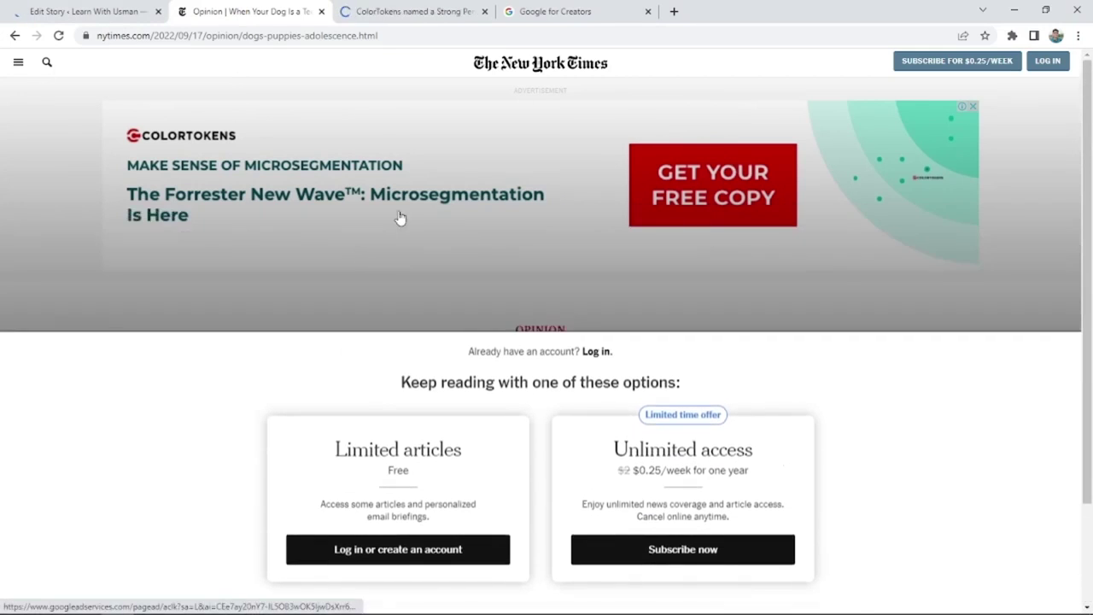
scroll(256, 153, "down", 1)
- Reopen "When Your Dog Is a Teenager" from the front page and look over its photo and body text
left_click(14, 35)
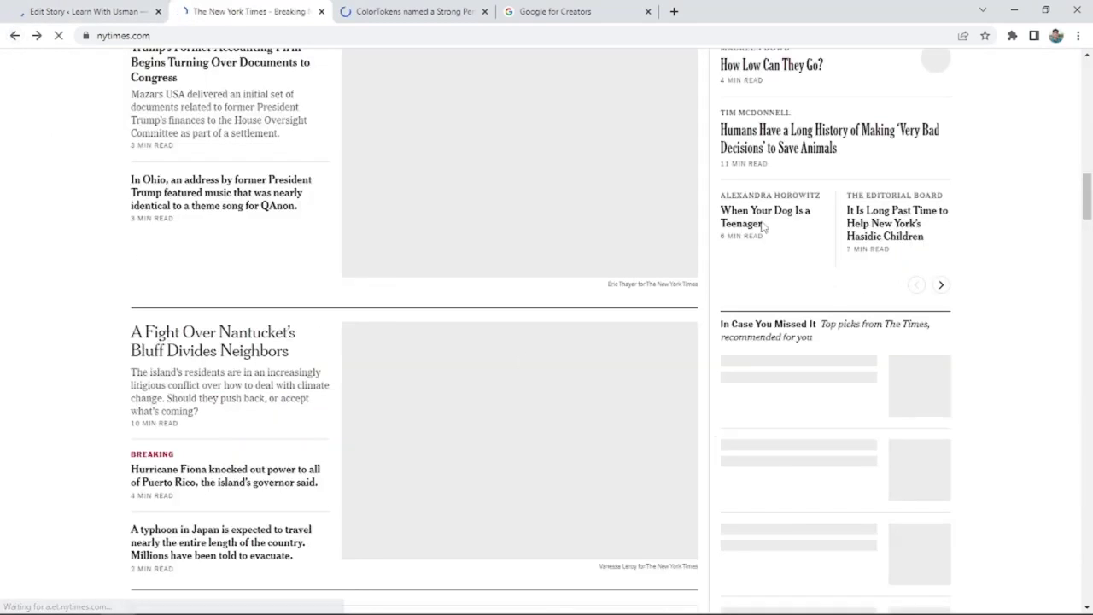
left_click(762, 221)
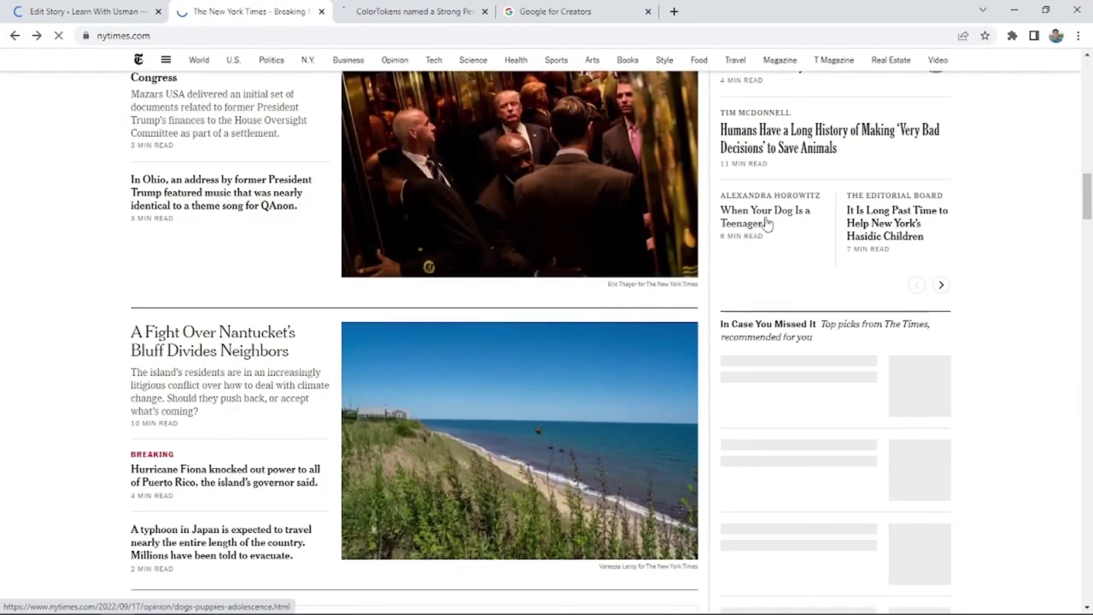
scroll(486, 339, "down", 10)
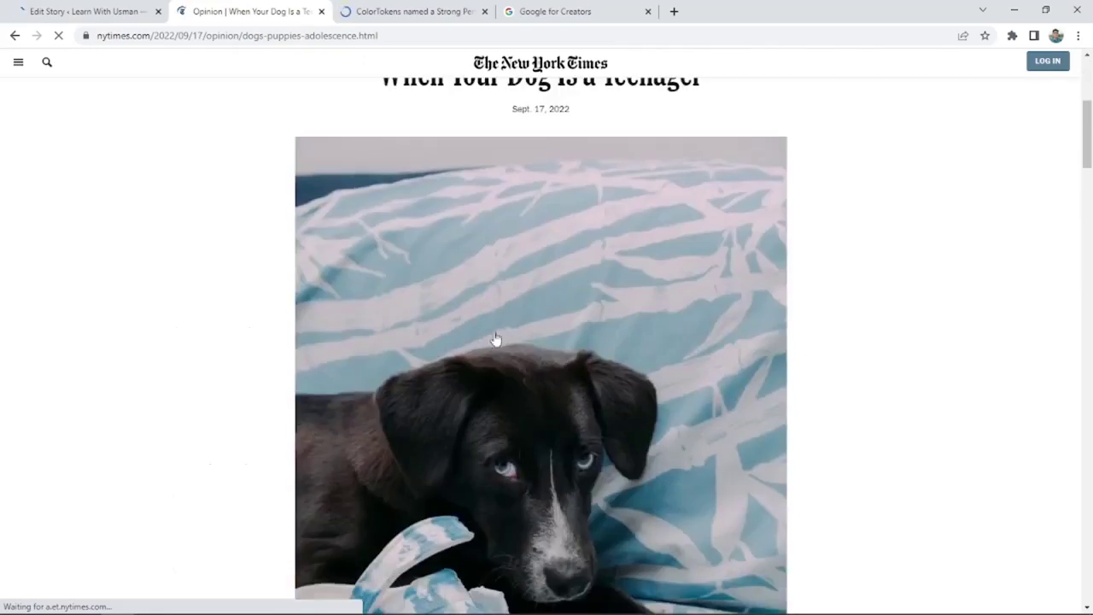
scroll(504, 339, "down", 6)
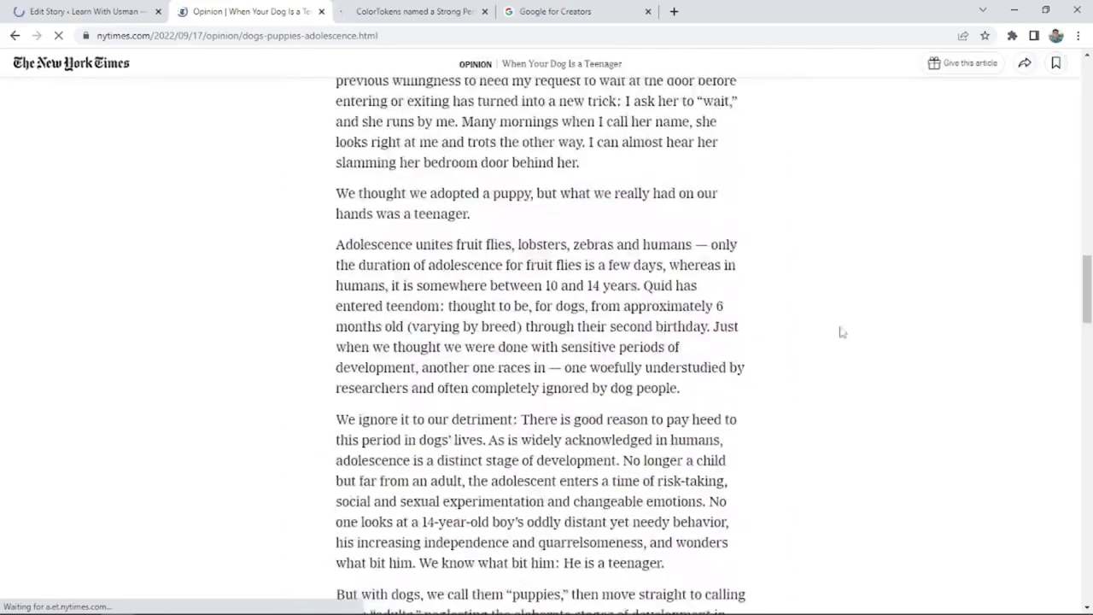
left_click_drag(1087, 291, 1089, 186)
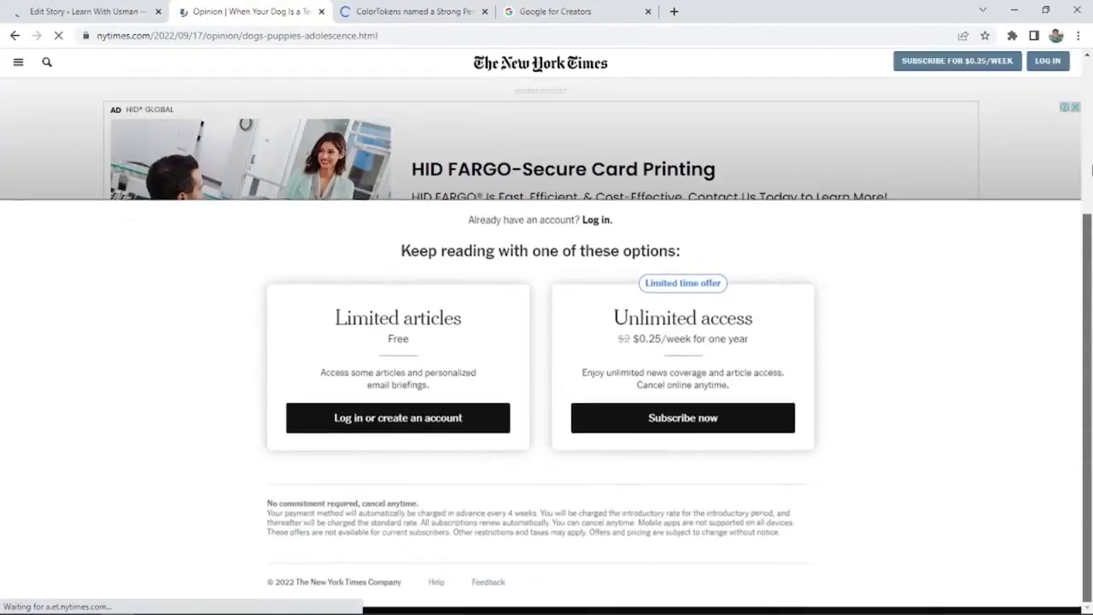
- Search Google for "google trends" in the essay's tab and open the Google Trends site
left_click(332, 36)
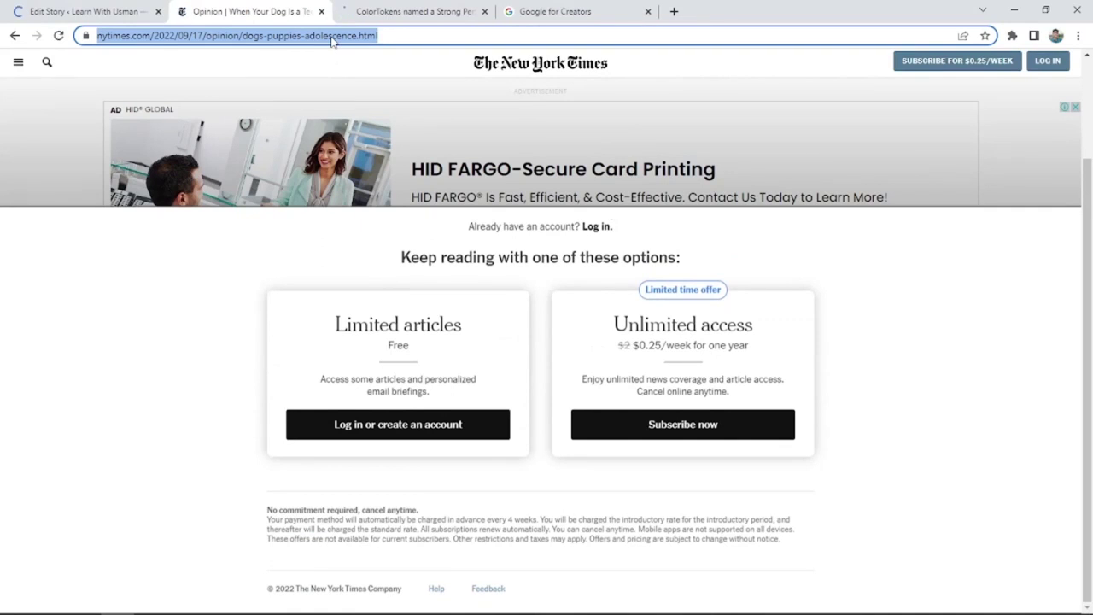
type("google trend")
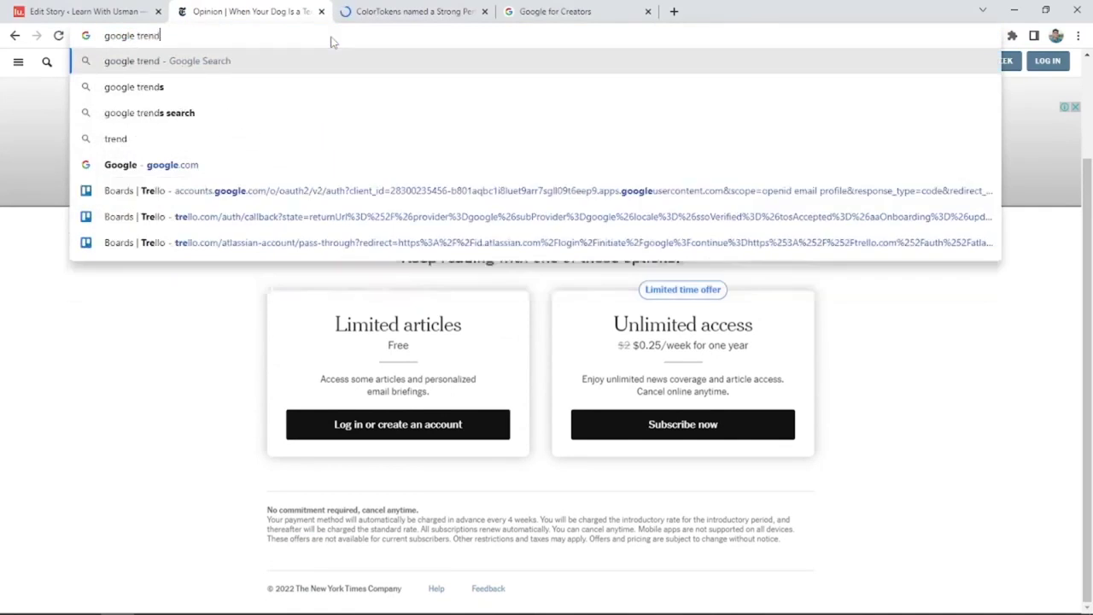
type("s")
key("Return")
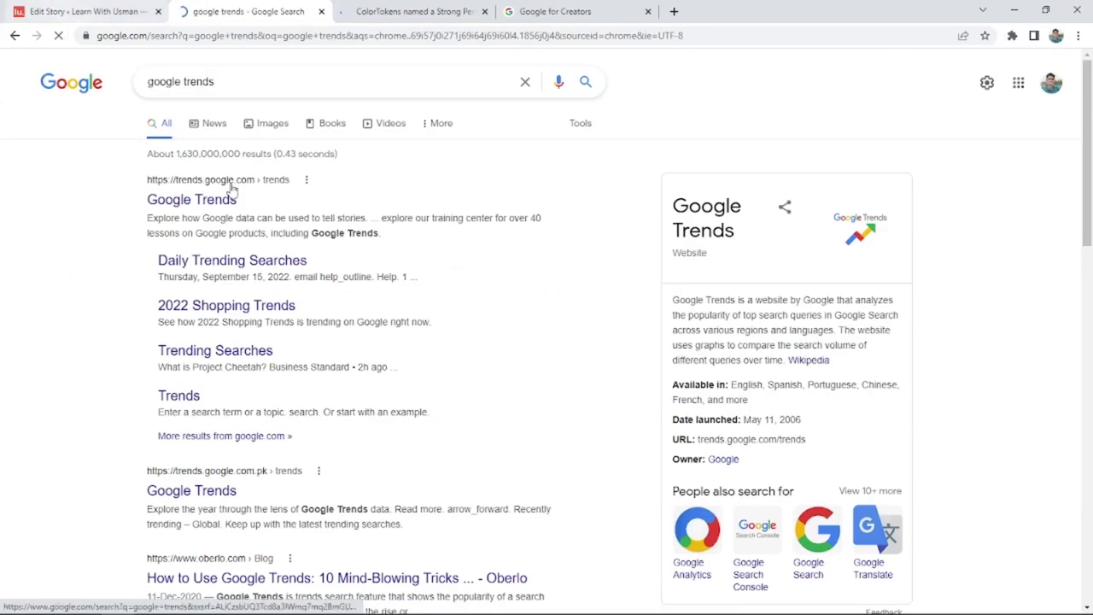
left_click(202, 199)
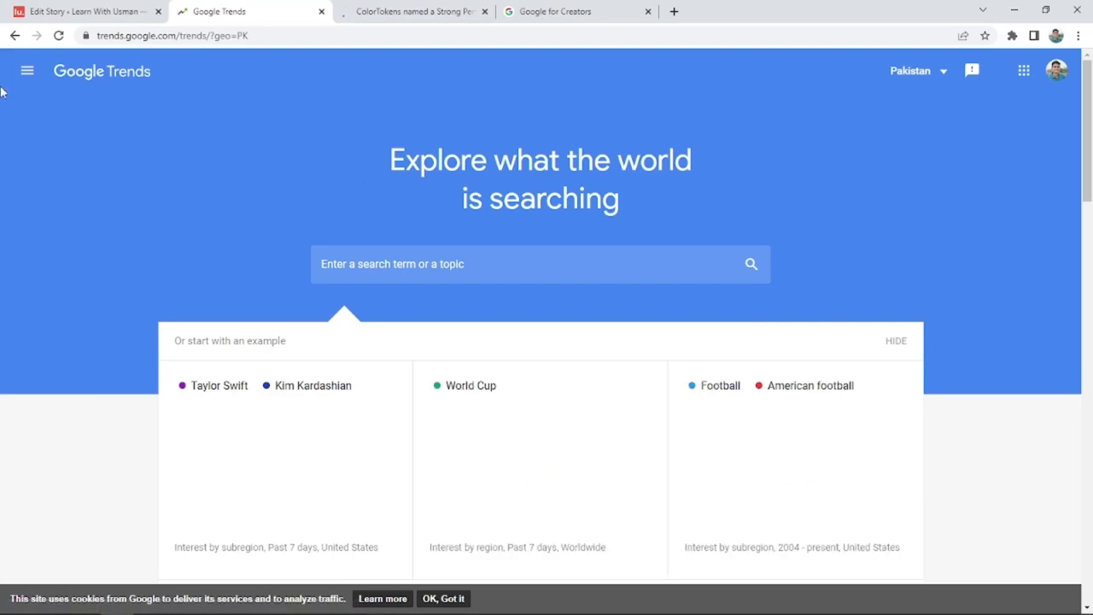
- Open the daily trending searches and set the region to United States
left_click(26, 71)
left_click(78, 181)
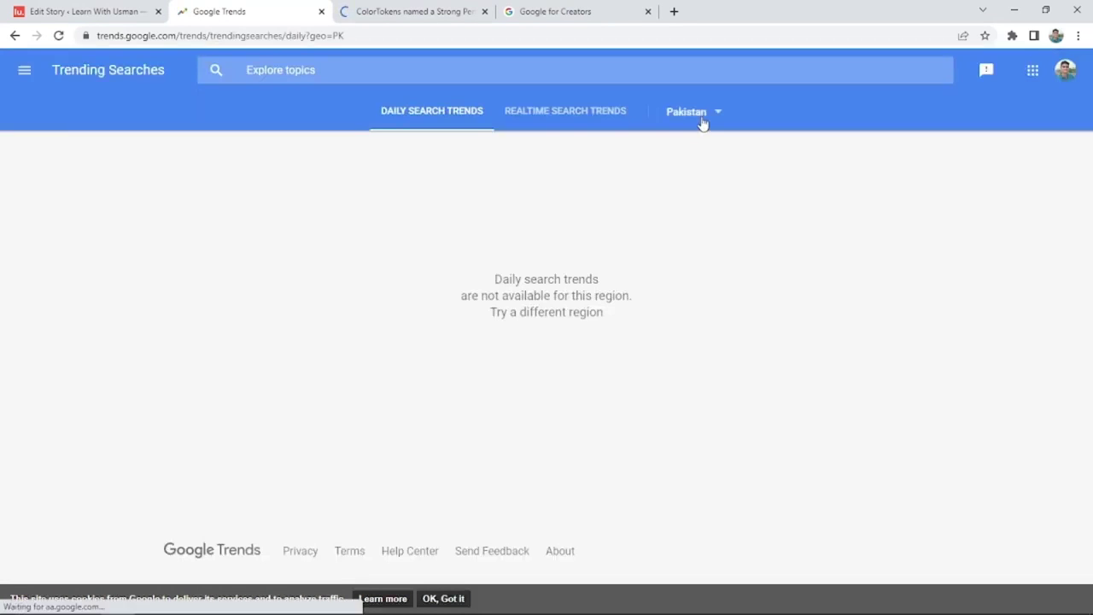
left_click(701, 120)
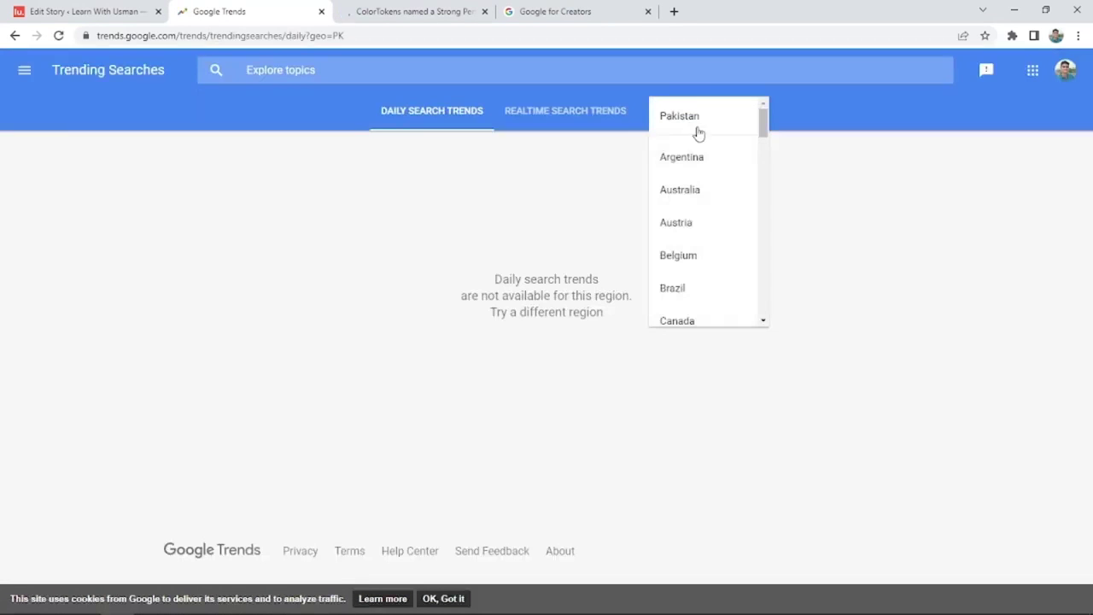
key("u")
key("n")
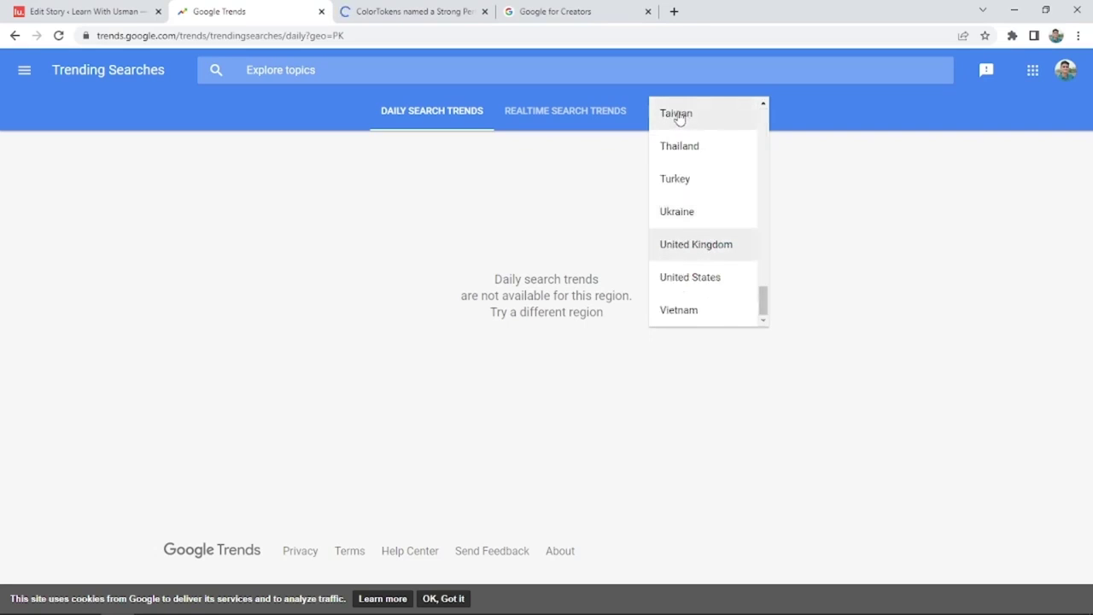
left_click(702, 276)
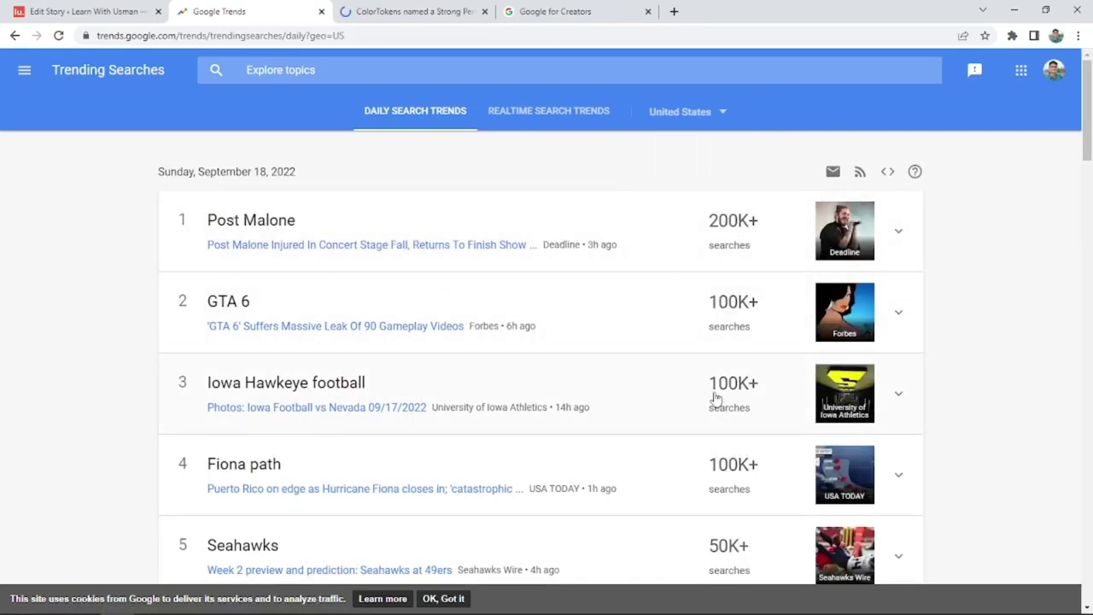
- Expand the GTA 6 trend and open the Forbes article "'GTA 6' Suffers Massive Leak Of 90 Gameplay Videos" in a new tab
left_click(605, 307)
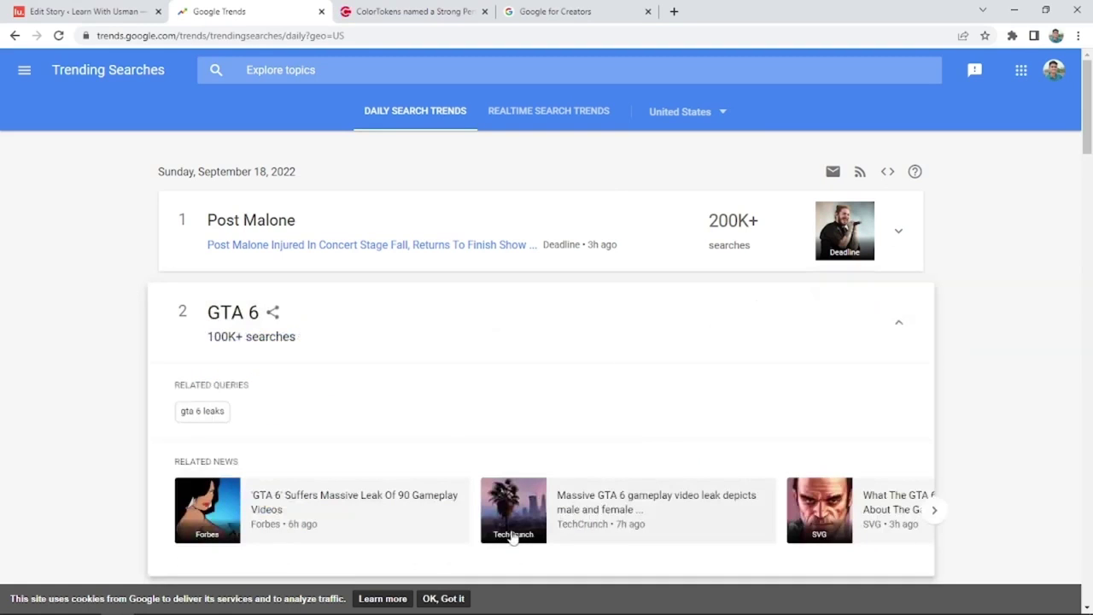
right_click(432, 505)
left_click(501, 362)
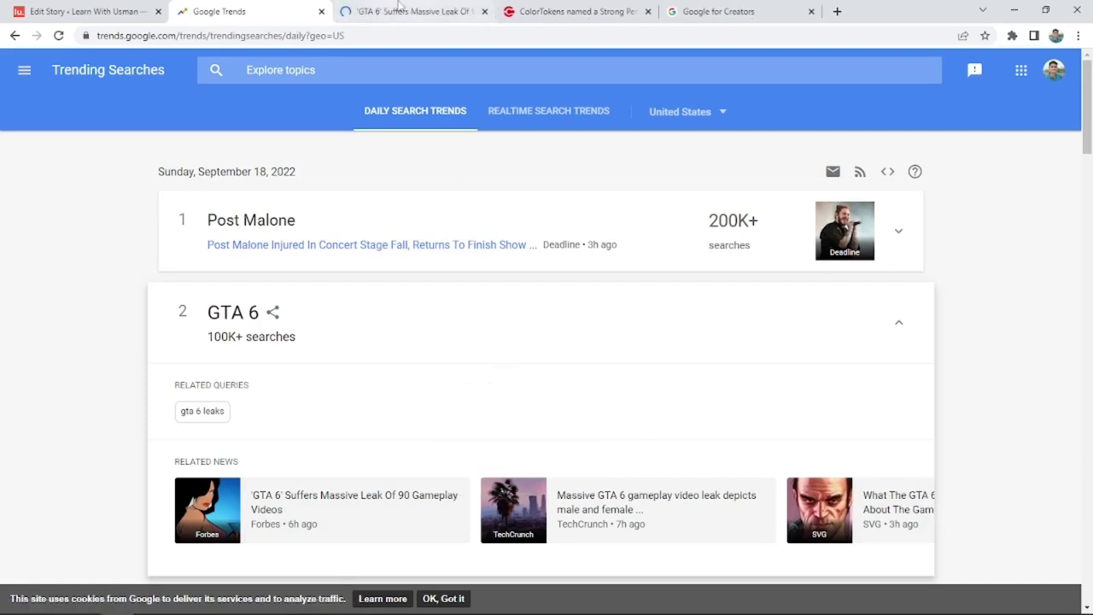
- Move the Forbes article's tab beside the story editor's tab and copy the article's GTA Vice City image
left_click_drag(385, 12, 226, 10)
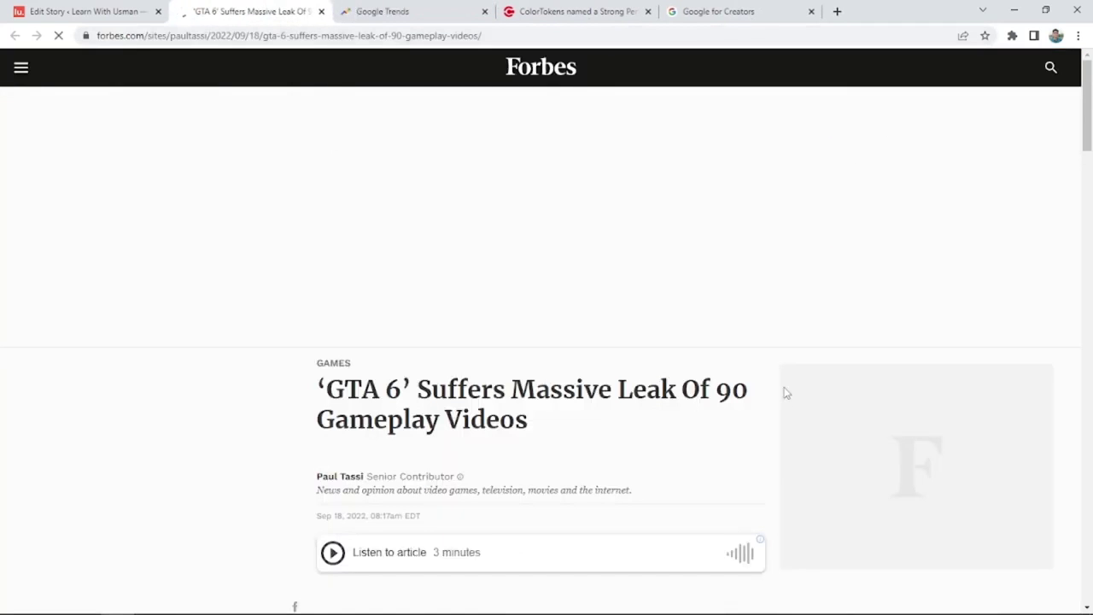
scroll(488, 385, "down", 6)
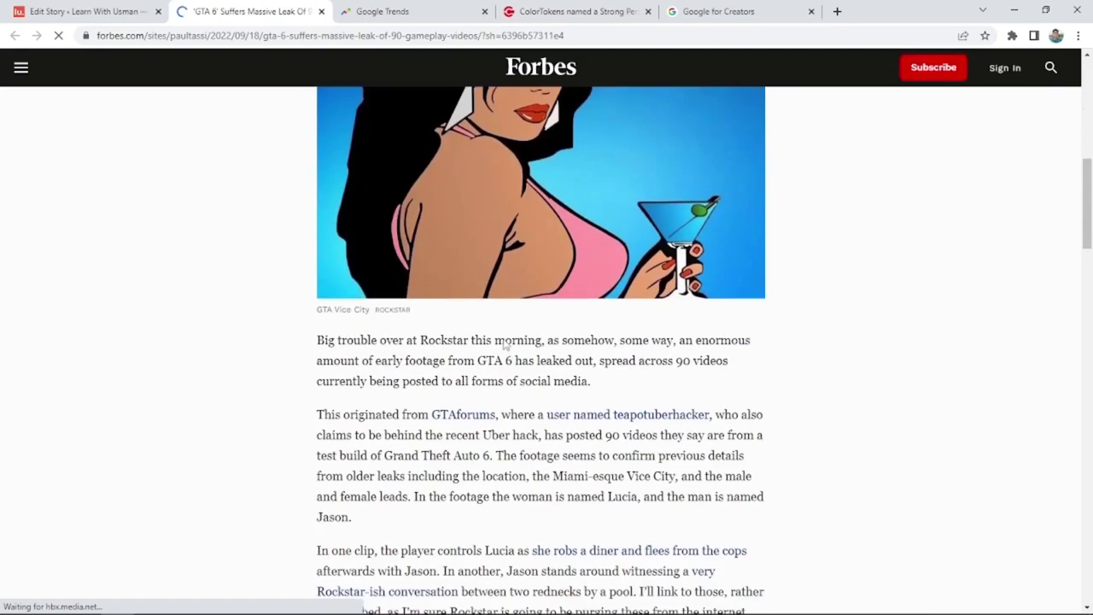
left_click(27, 9)
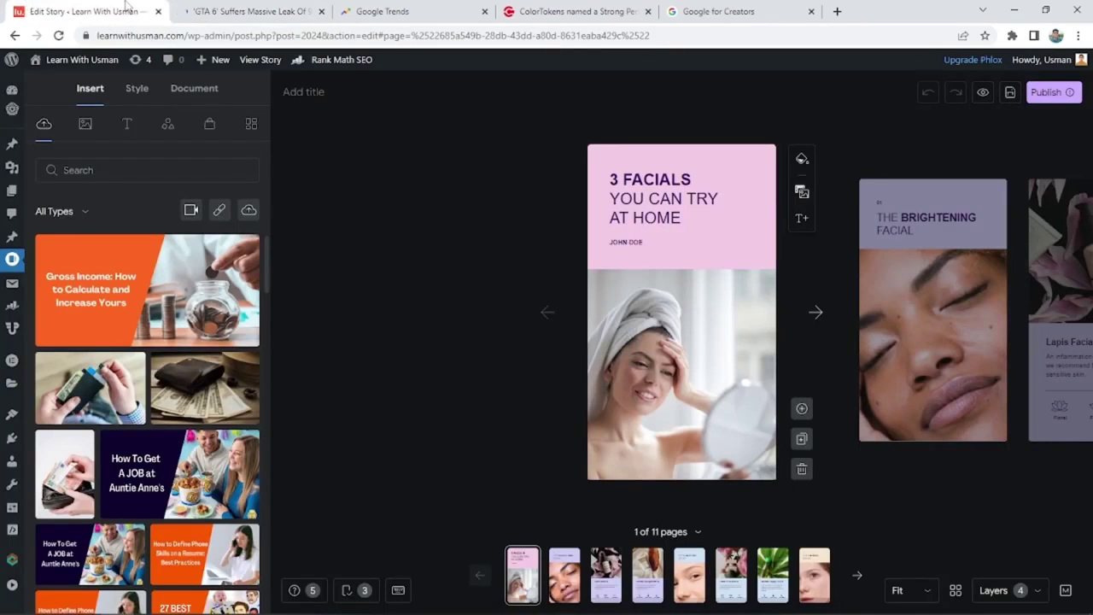
left_click(198, 7)
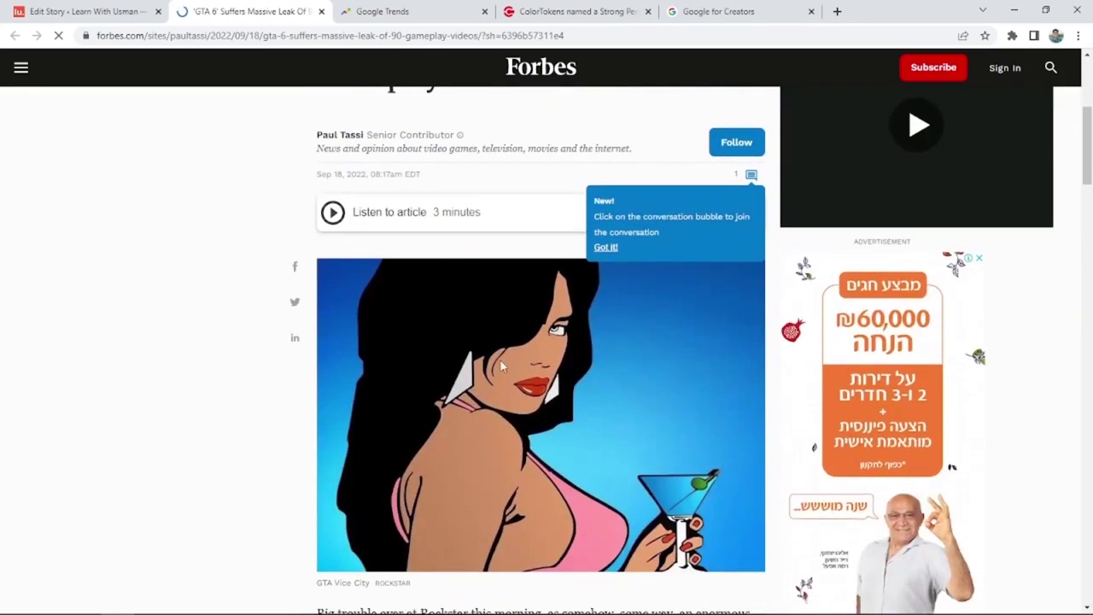
right_click(498, 357)
left_click(533, 401)
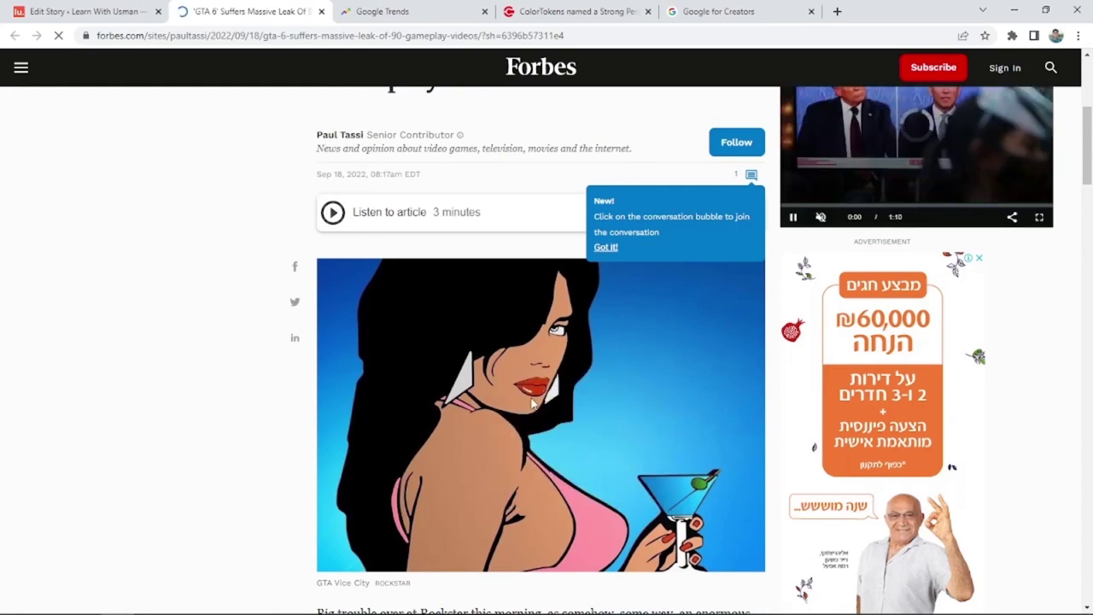
- Return to the story editor and delete the "3 FACIALS YOU CAN TRY AT HOME" title and the author text from the first page
key("ctrl+1")
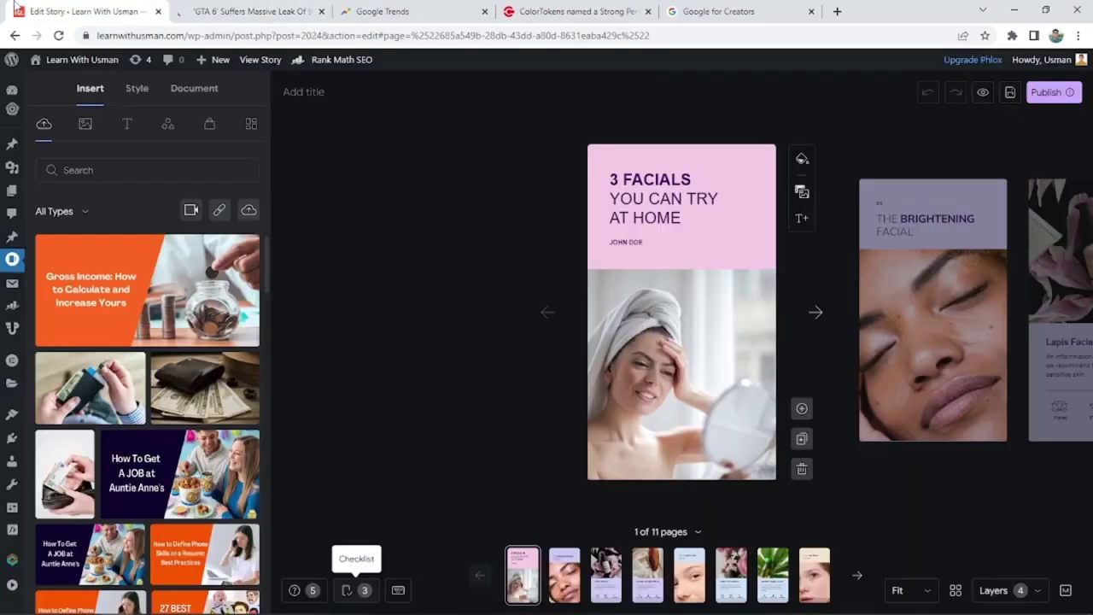
left_click(709, 341)
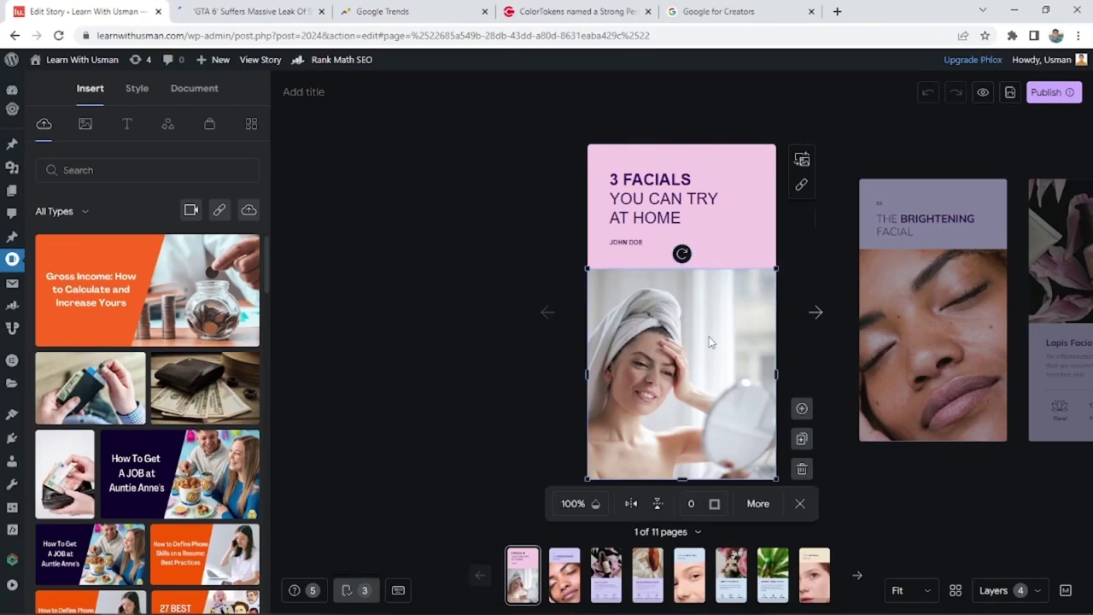
left_click(730, 232)
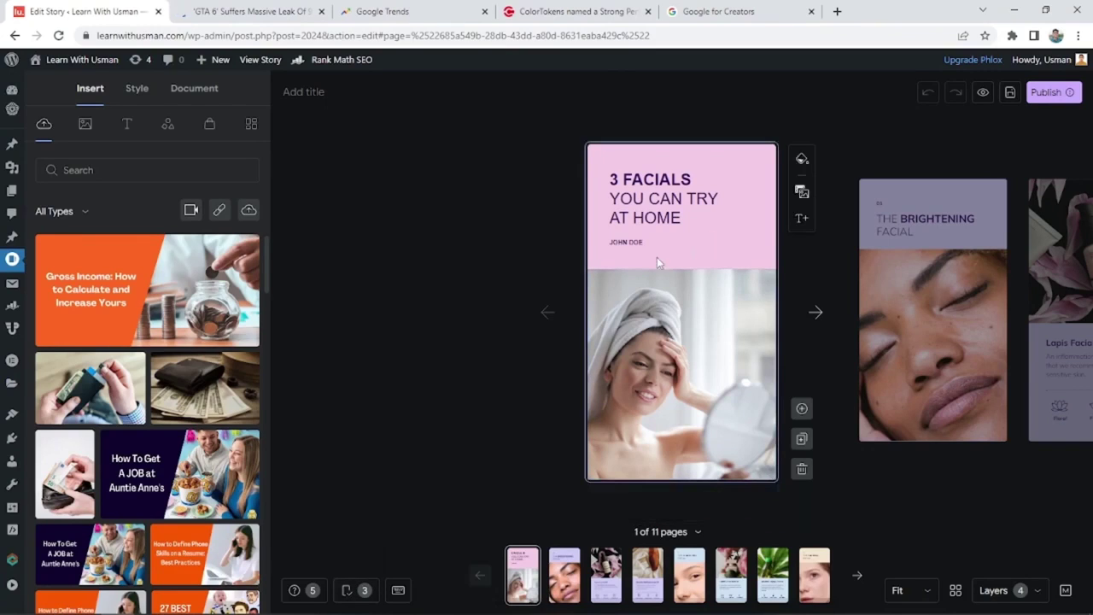
left_click(657, 216)
key("Delete")
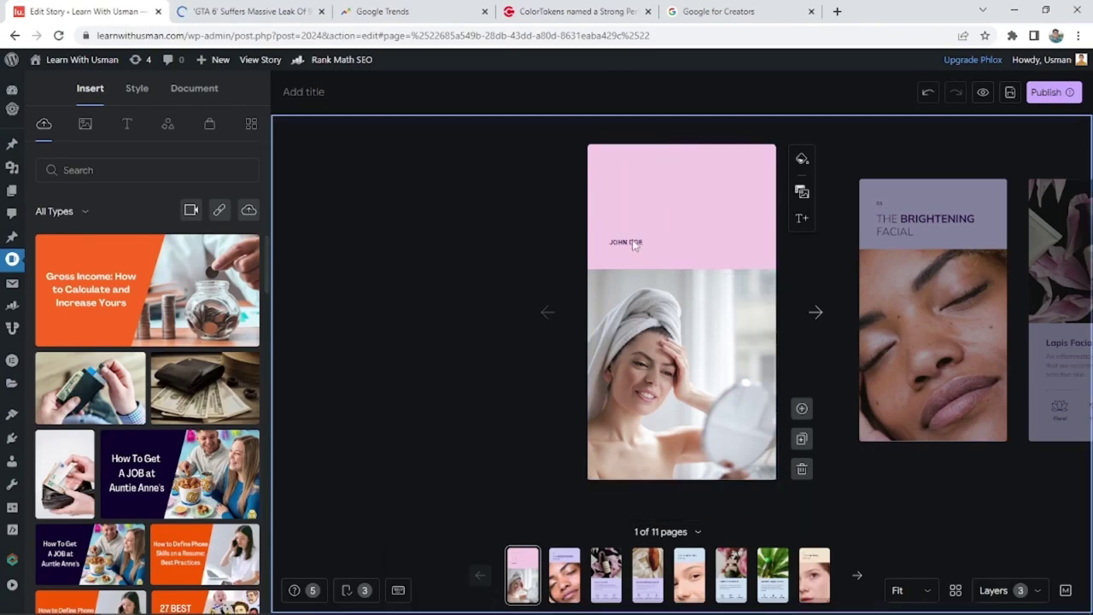
left_click(631, 241)
key("Delete")
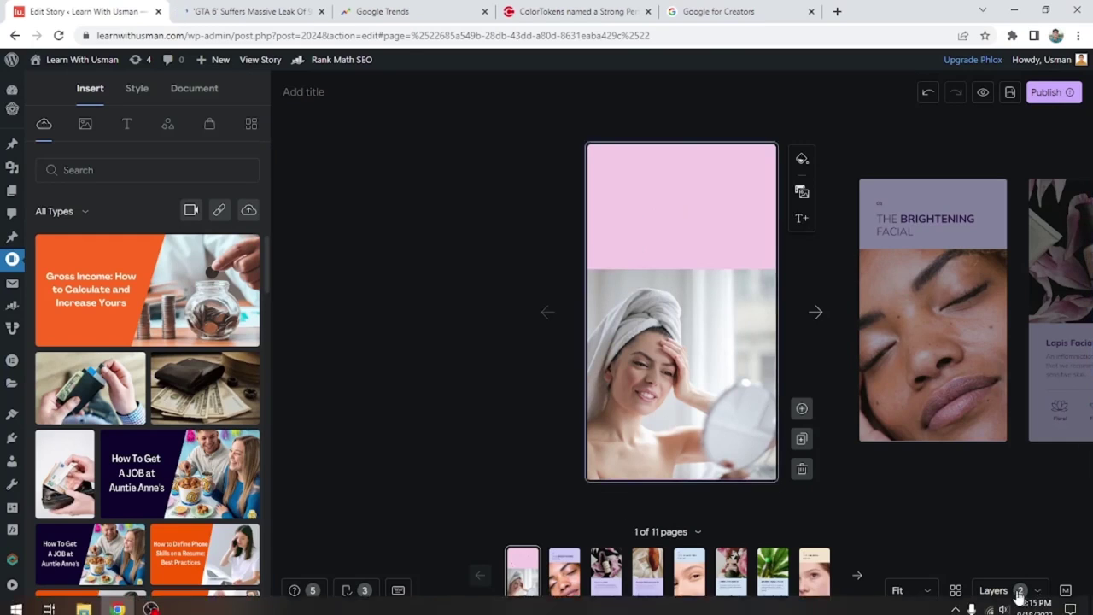
- Paste the copied image enlarged as the first page's full background and delete the portrait photo of the woman in a towel
left_click(1010, 591)
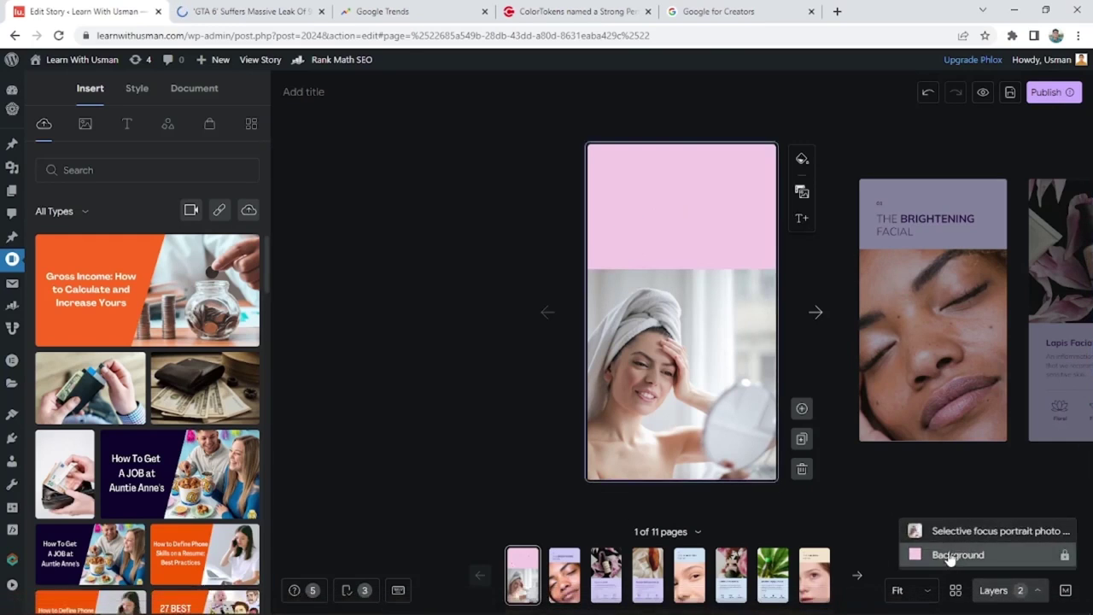
left_click(695, 359)
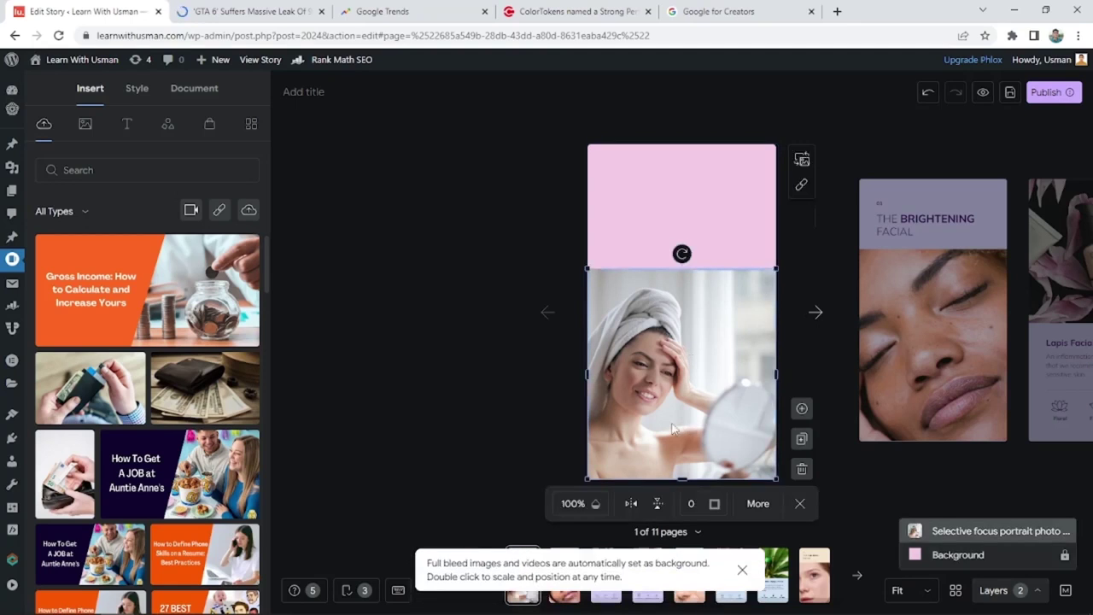
key("ctrl+v")
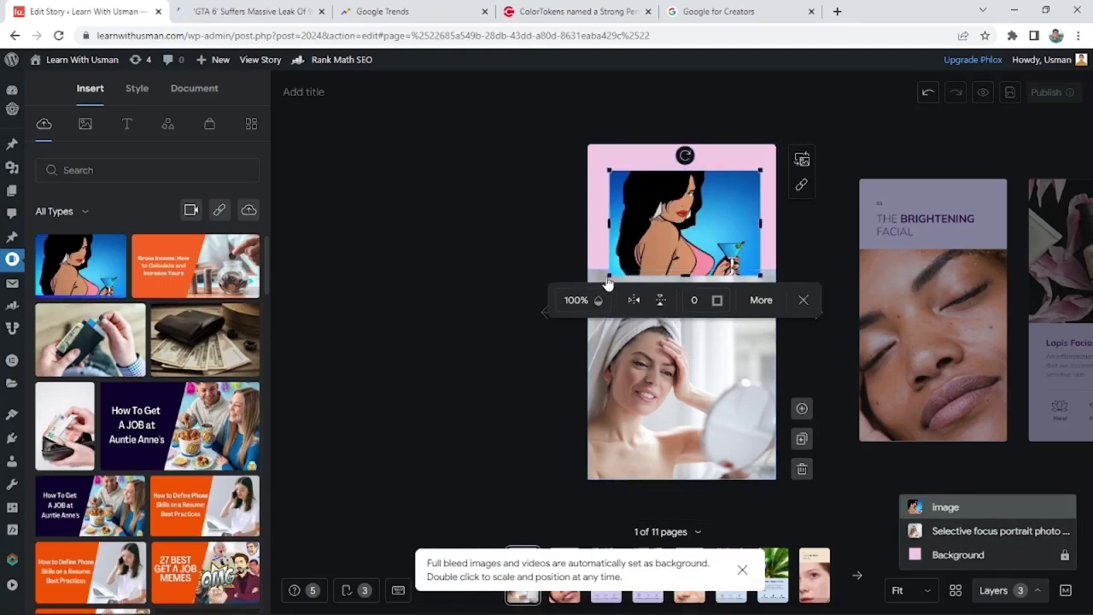
left_click_drag(569, 303, 322, 539)
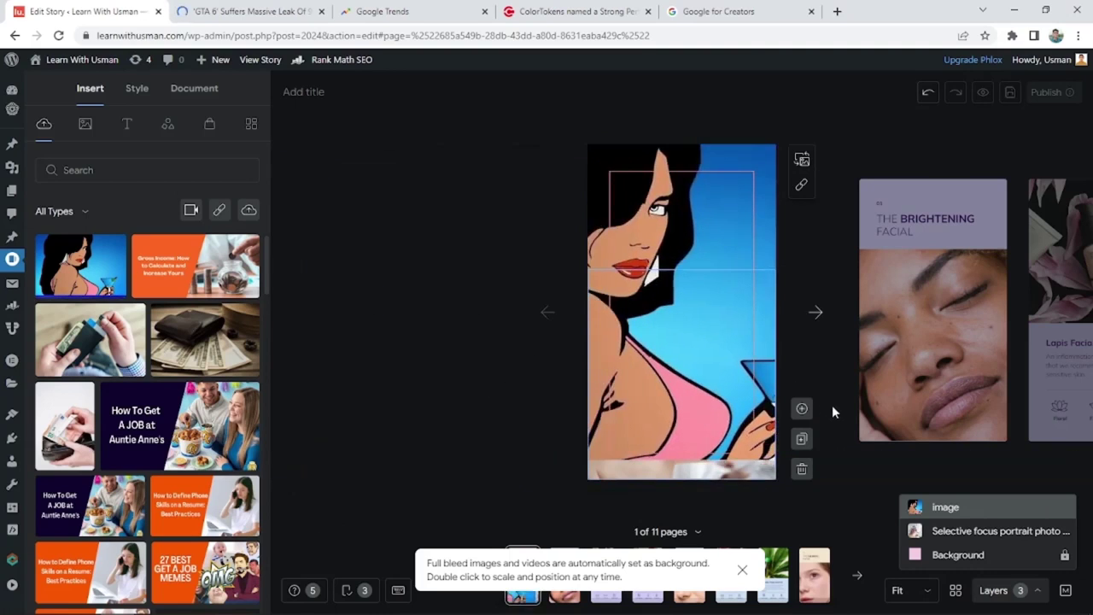
left_click(807, 377)
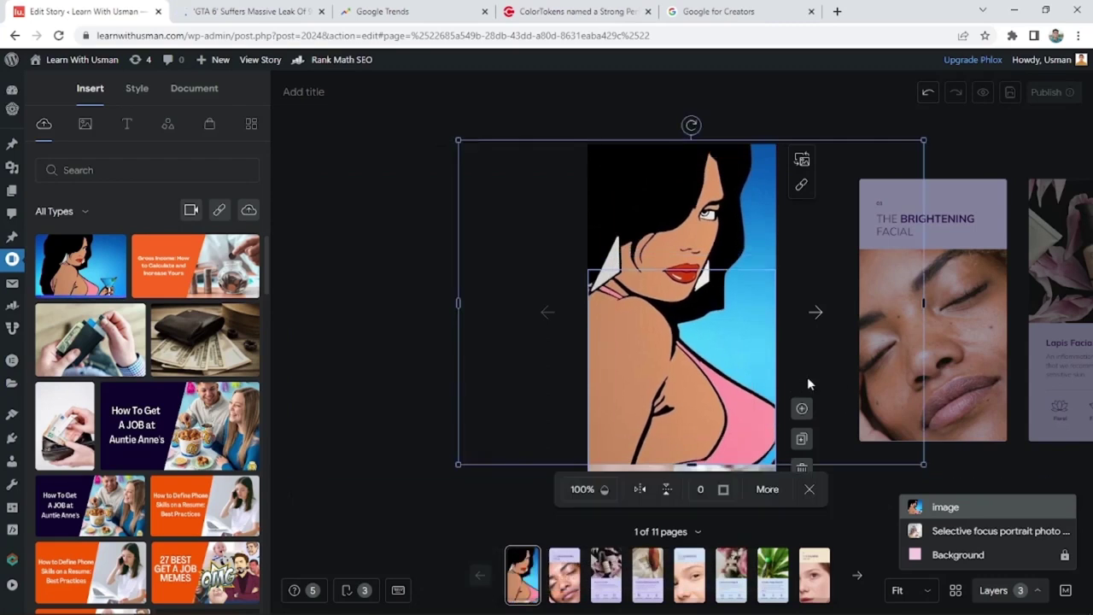
left_click_drag(692, 465, 383, 350)
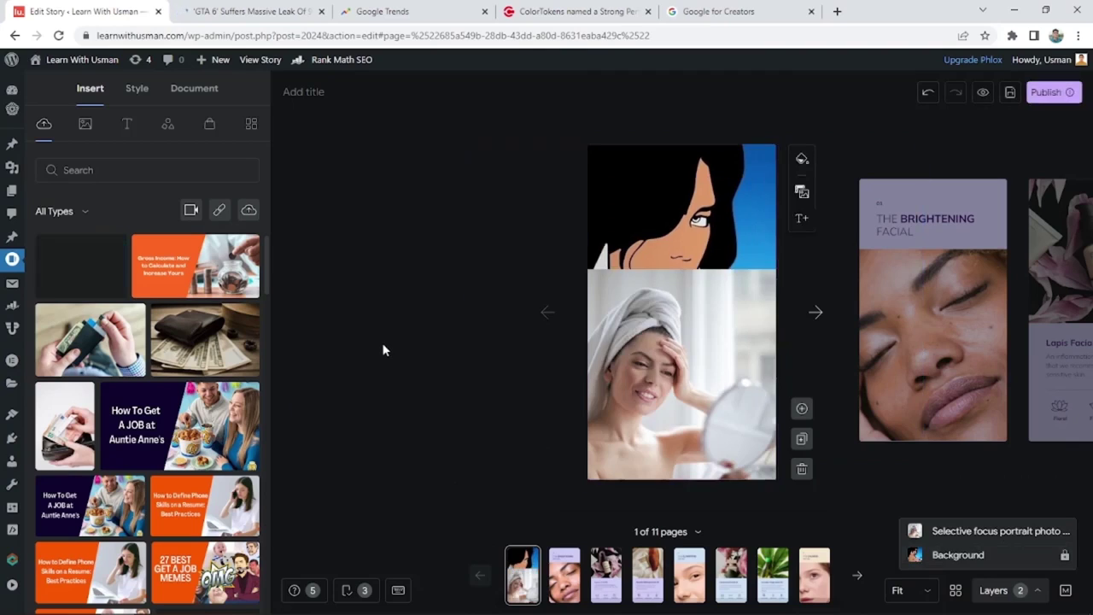
left_click(695, 371)
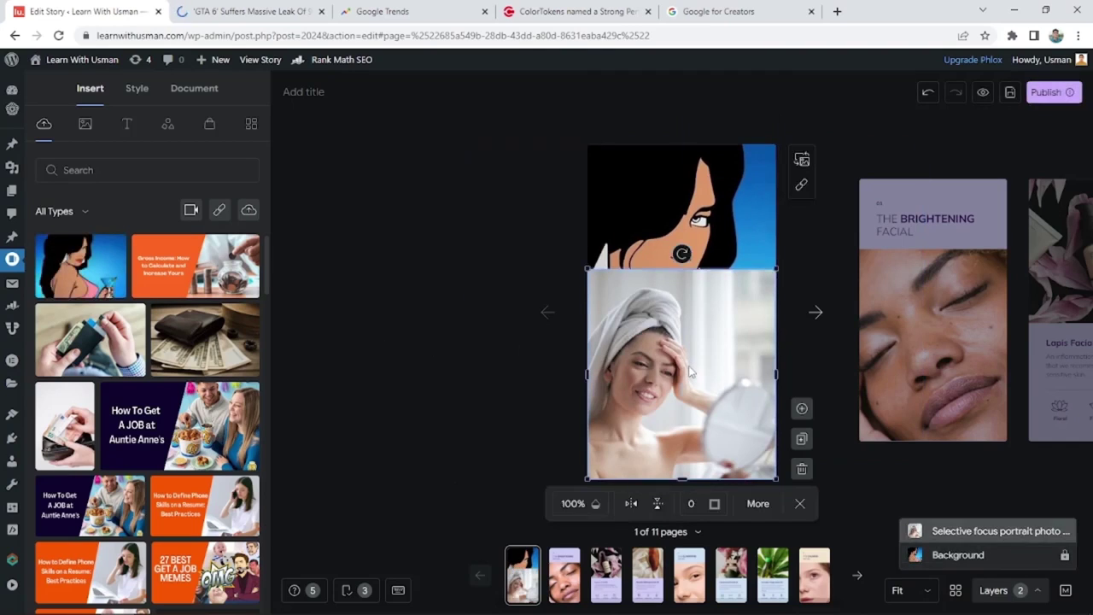
key("Delete")
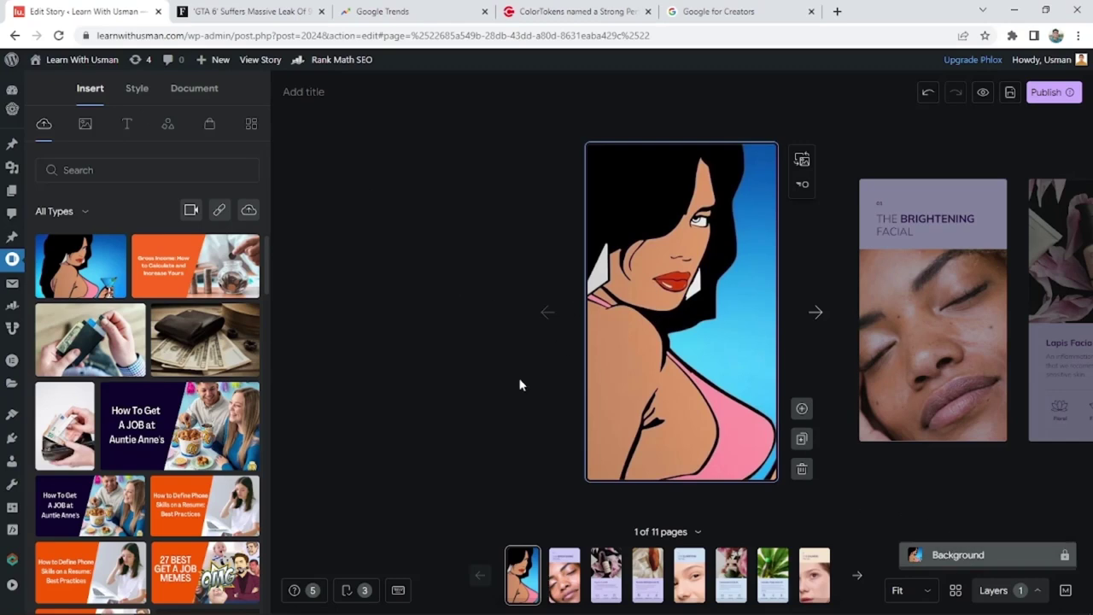
- Try the Tint filter on the page background and apply the Linear filter instead
left_click(137, 90)
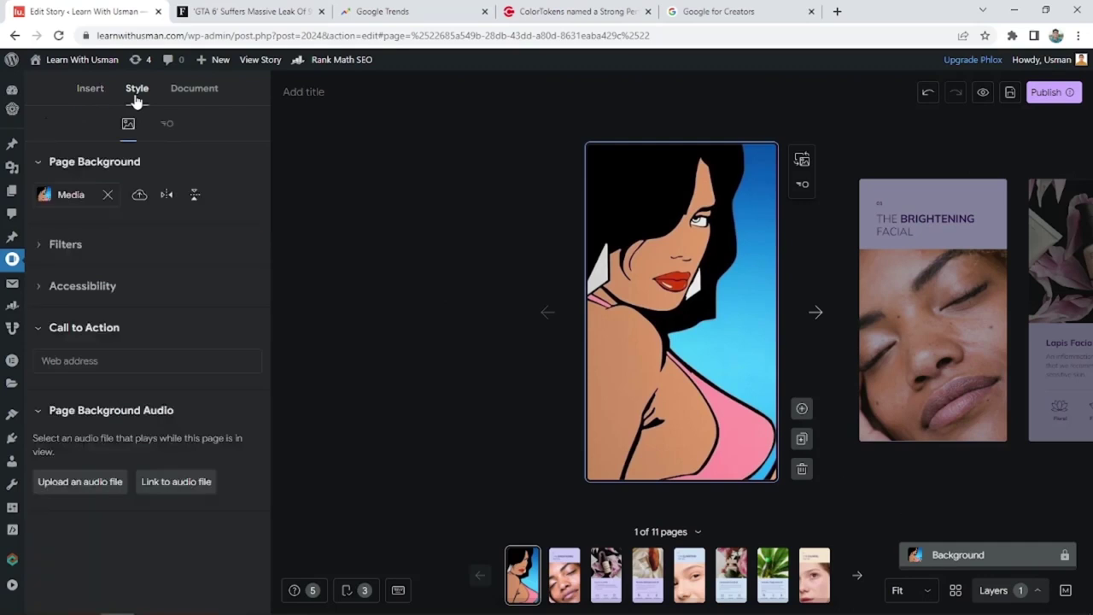
left_click(74, 245)
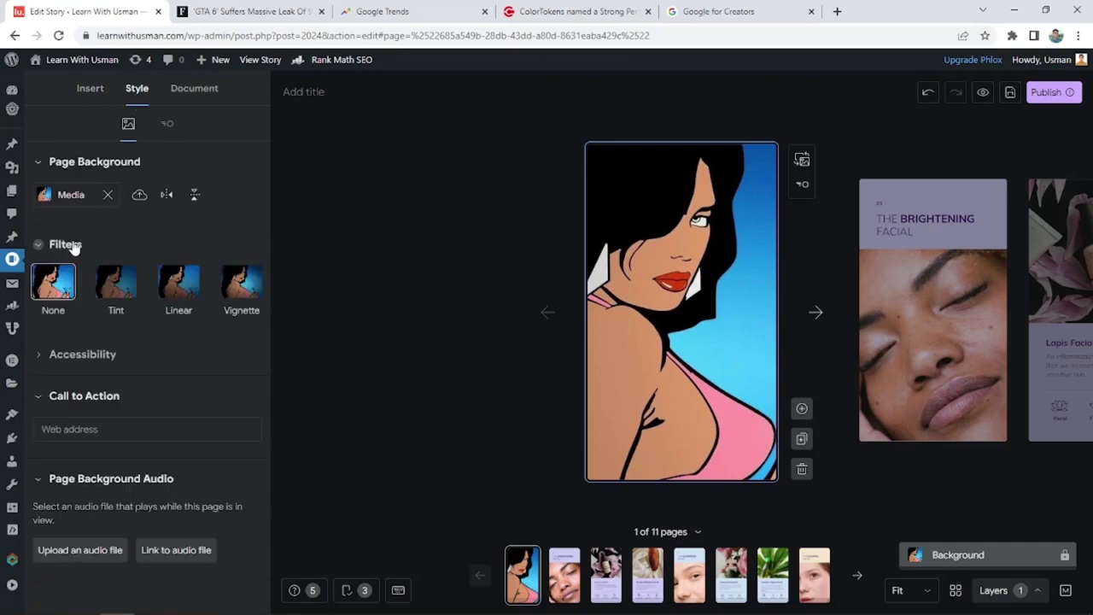
left_click(113, 290)
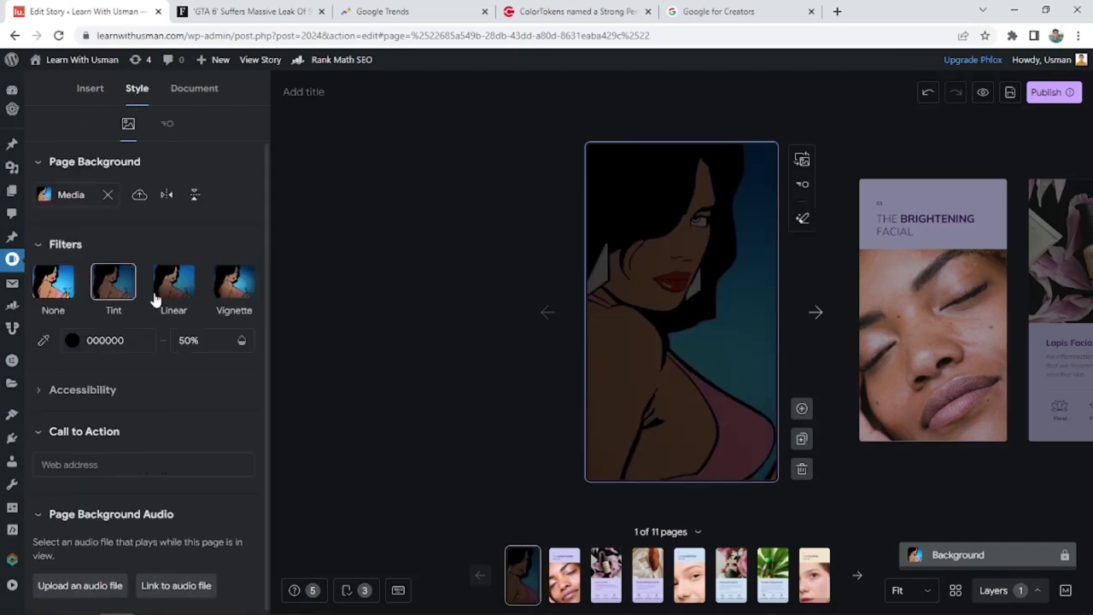
left_click(177, 290)
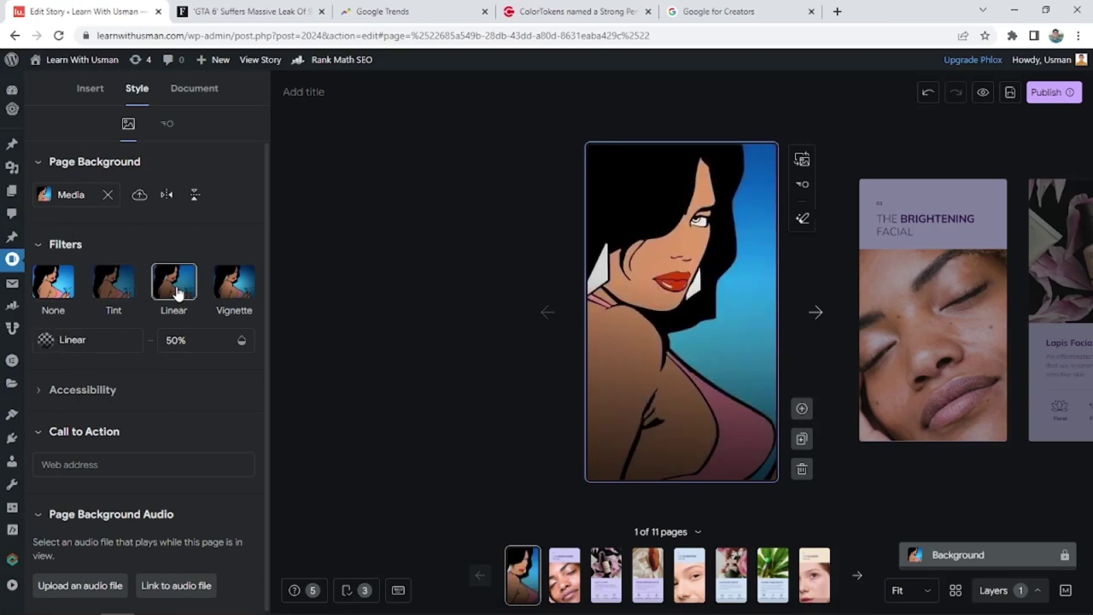
- Adjust the position of the transparent stop in the Linear filter's gradient
left_click(47, 342)
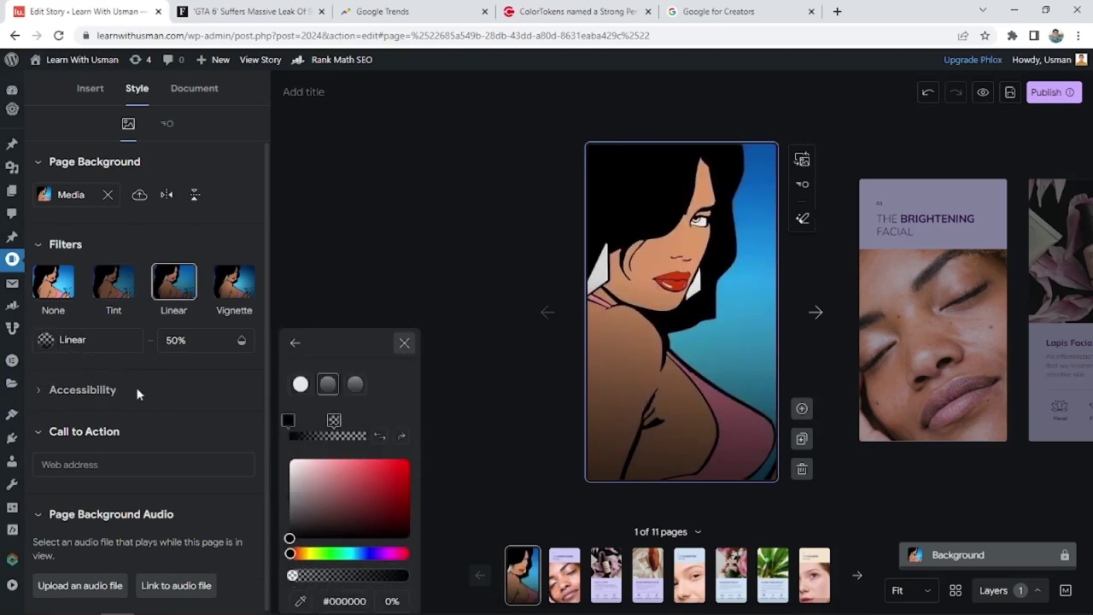
mouse_move(292, 575)
left_mouse_down()
mouse_move(408, 576)
mouse_move(291, 579)
left_mouse_up()
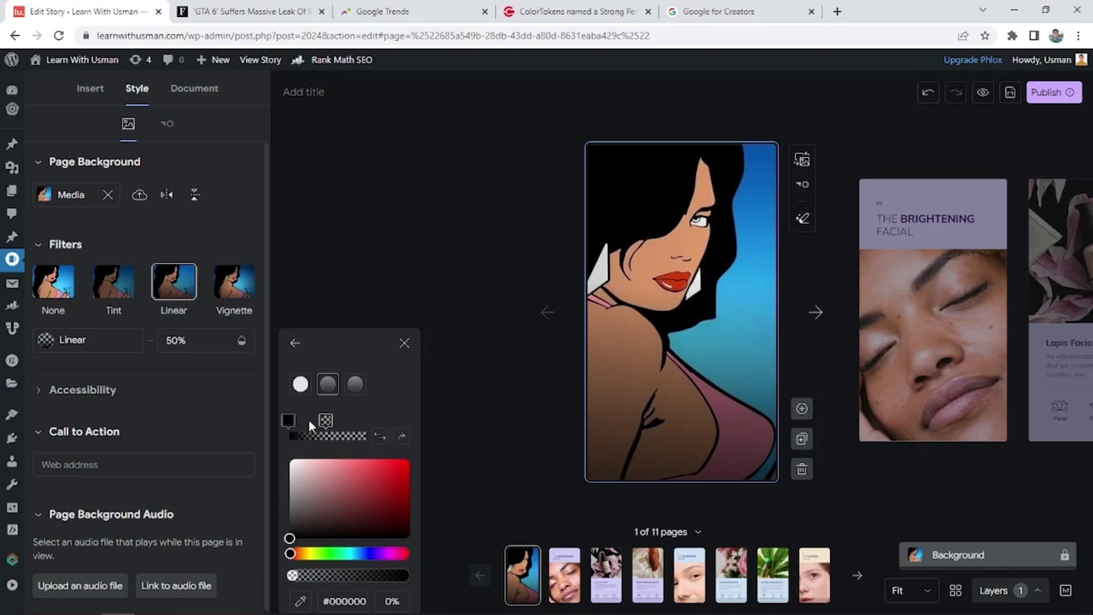
mouse_move(326, 420)
left_mouse_down()
mouse_move(363, 420)
mouse_move(322, 418)
left_mouse_up()
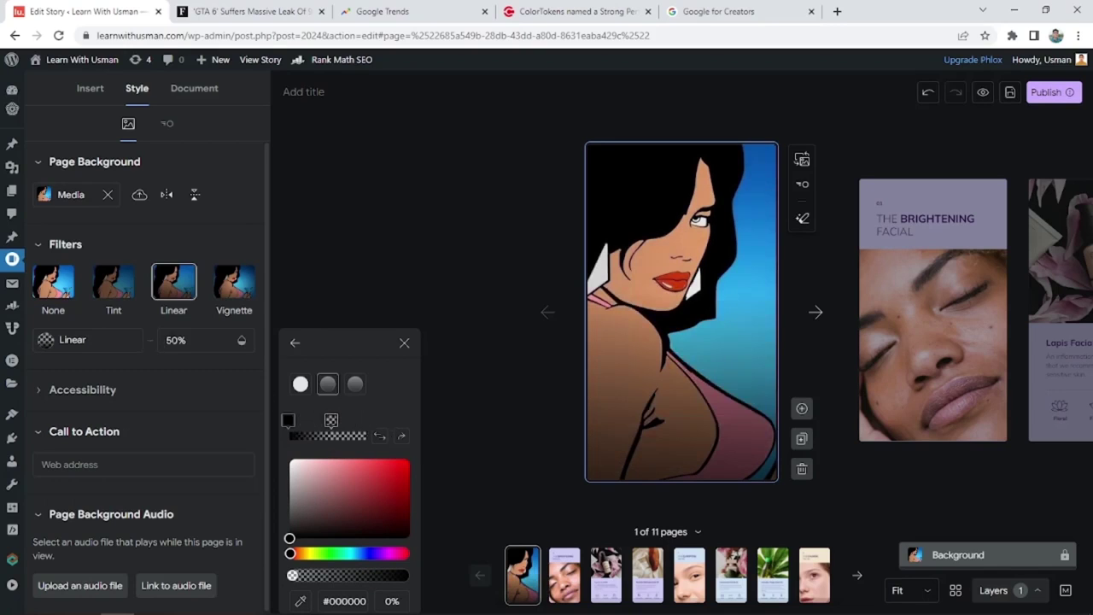
key("Escape")
- Set the Linear filter's opacity to 70%
type("52")
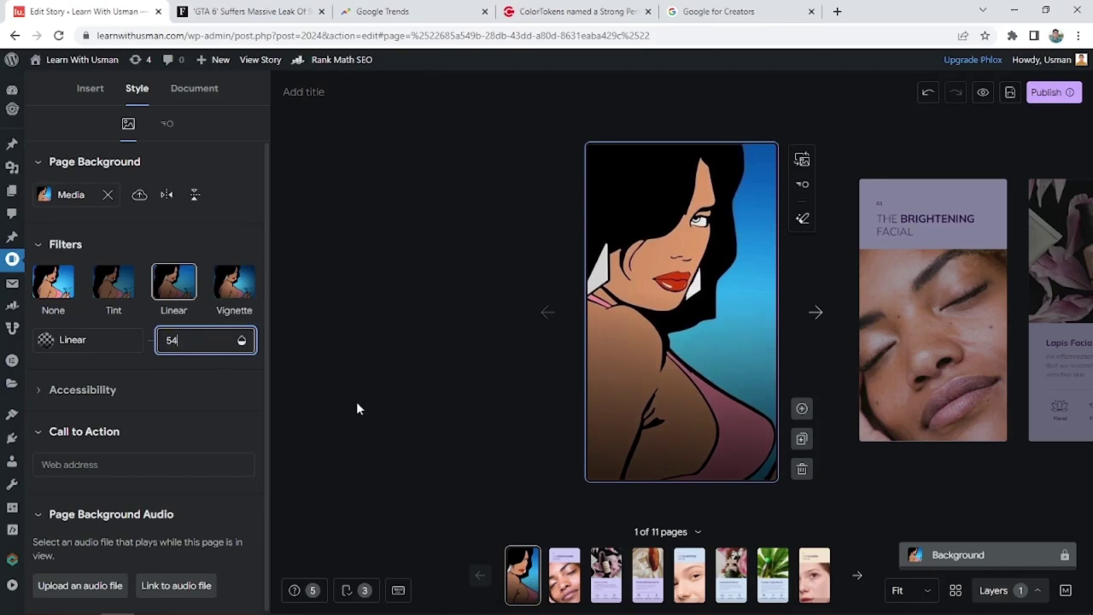
key("Up")
key("Up")
key("Up")
key("ctrl+a")
type("57")
key("ctrl+a")
key("Home")
key("Down")
triple_click(219, 340)
key("BackSpace")
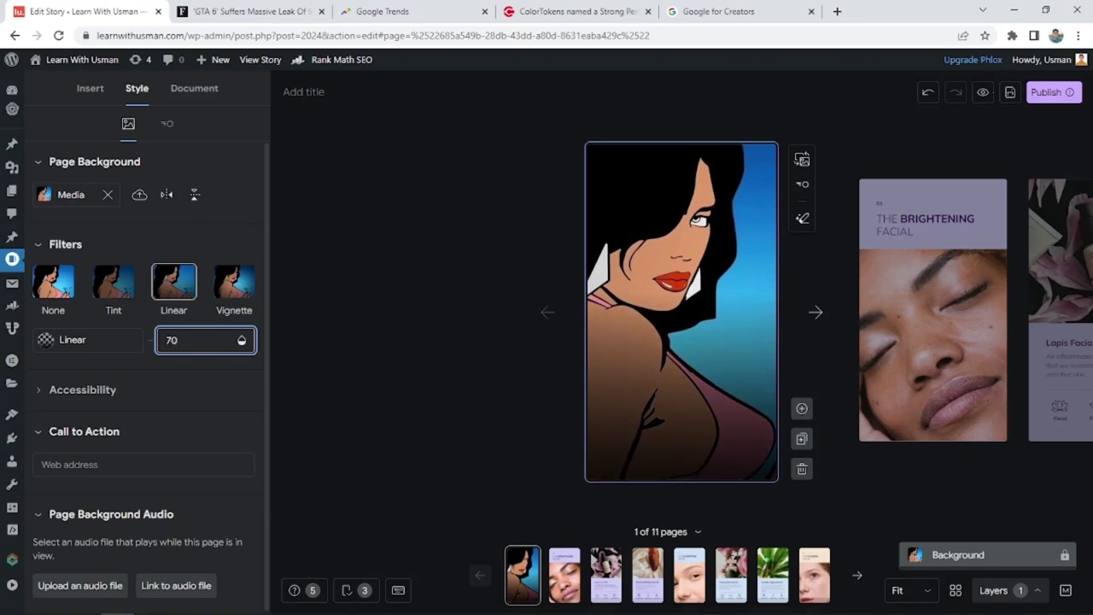
- Move the black stop of the Linear filter's gradient inward to darken the lower part of the page
left_click(79, 345)
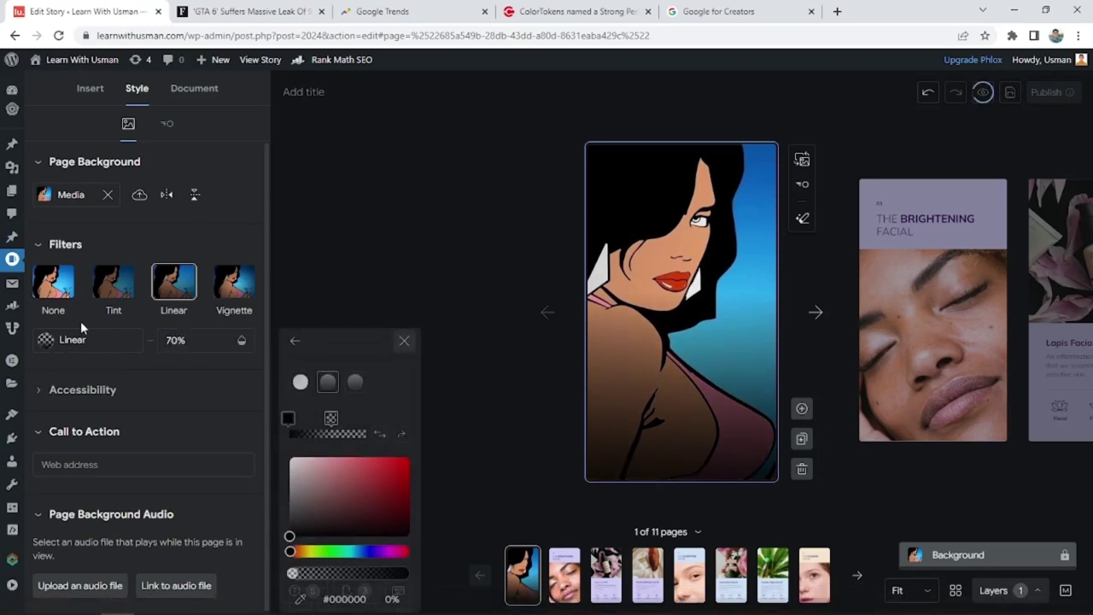
mouse_move(293, 574)
left_mouse_down()
mouse_move(478, 566)
mouse_move(293, 576)
left_mouse_up()
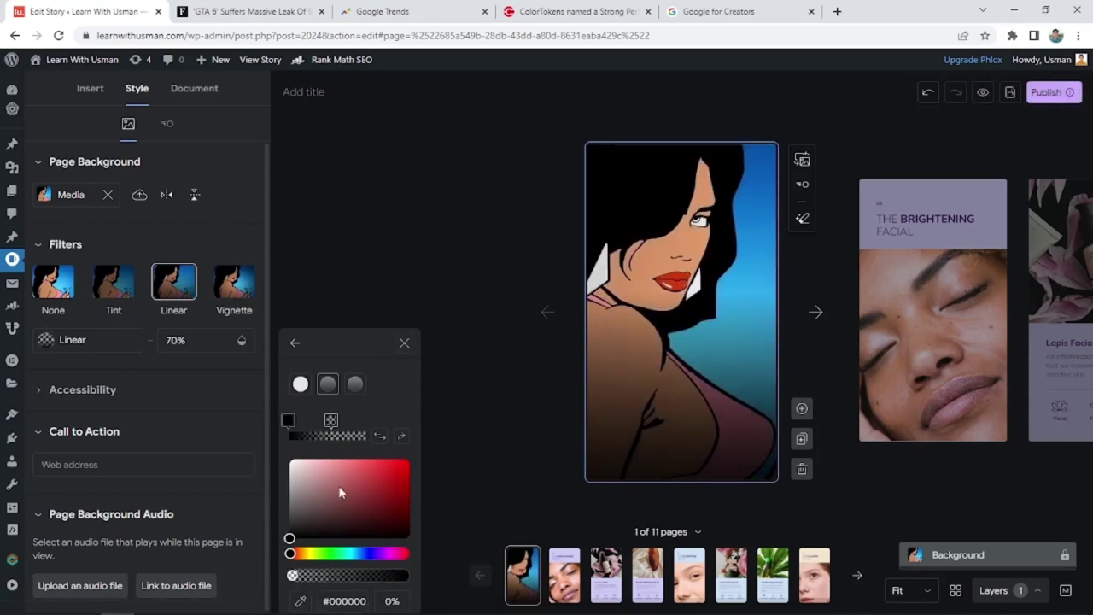
left_click(287, 420)
left_click_drag(288, 420, 371, 416)
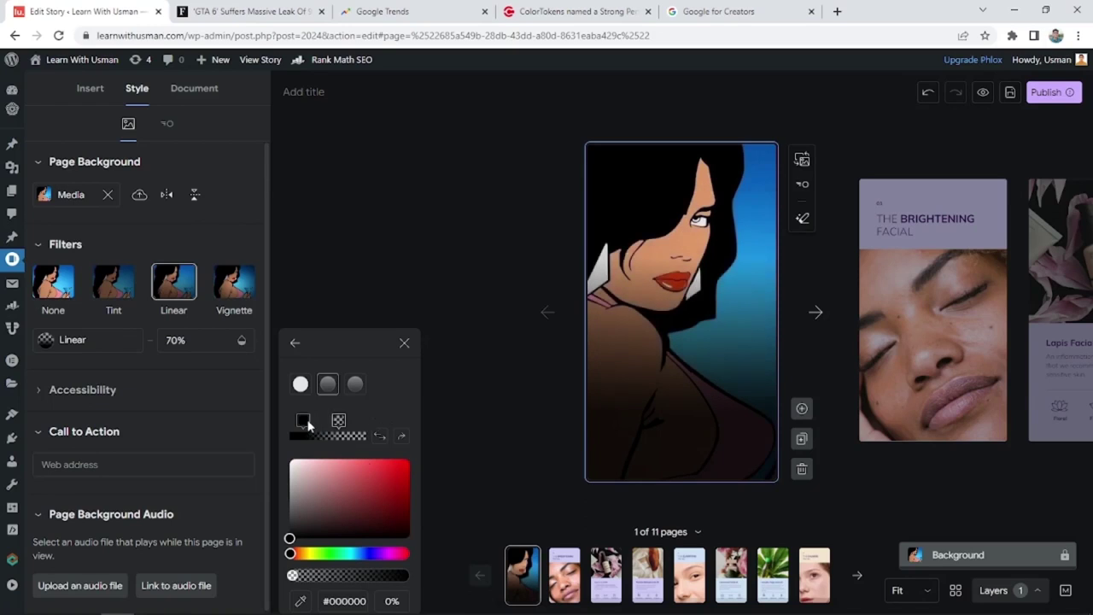
mouse_move(305, 423)
left_mouse_down()
mouse_move(288, 422)
mouse_move(306, 425)
left_mouse_up()
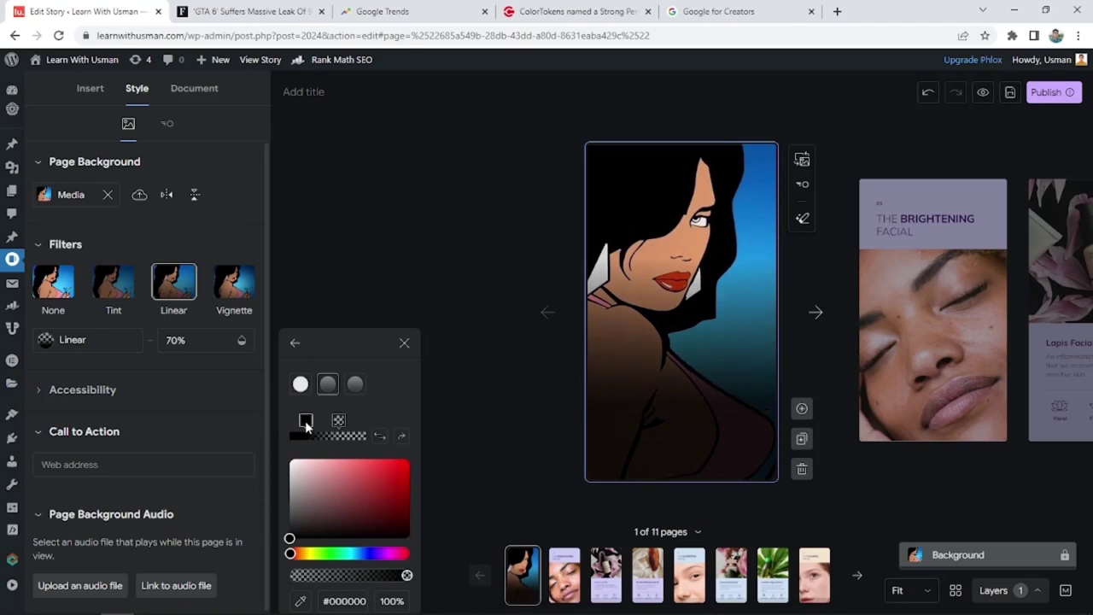
left_click(454, 213)
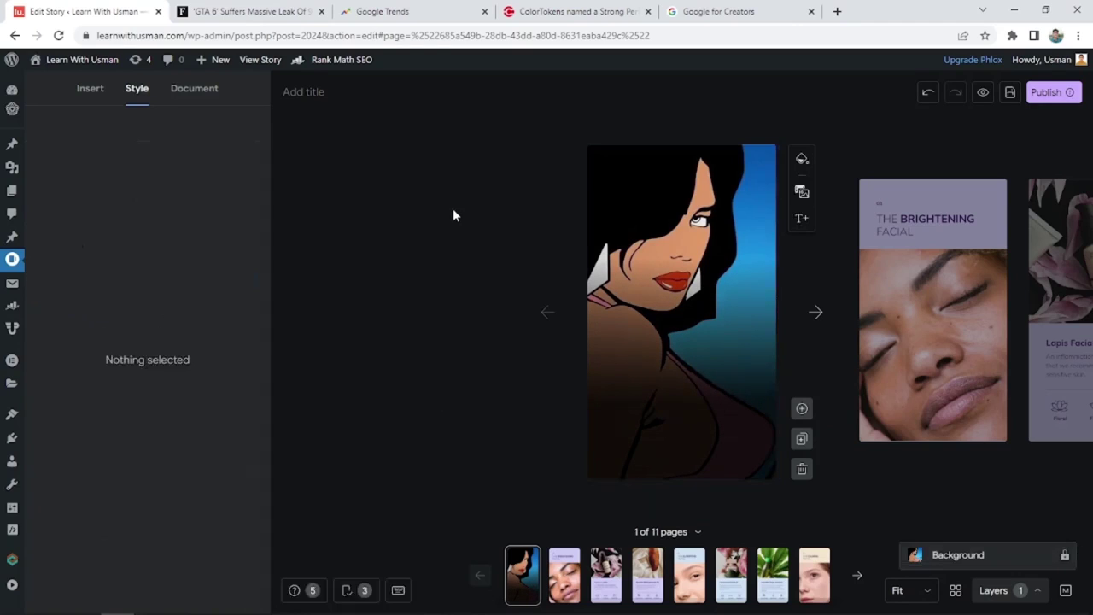
- Dismiss the sign-up pop-up in the Forbes article and copy the headline "'GTA 6' Suffers Massive Leak Of 90 Gameplay Videos"
left_click(286, 12)
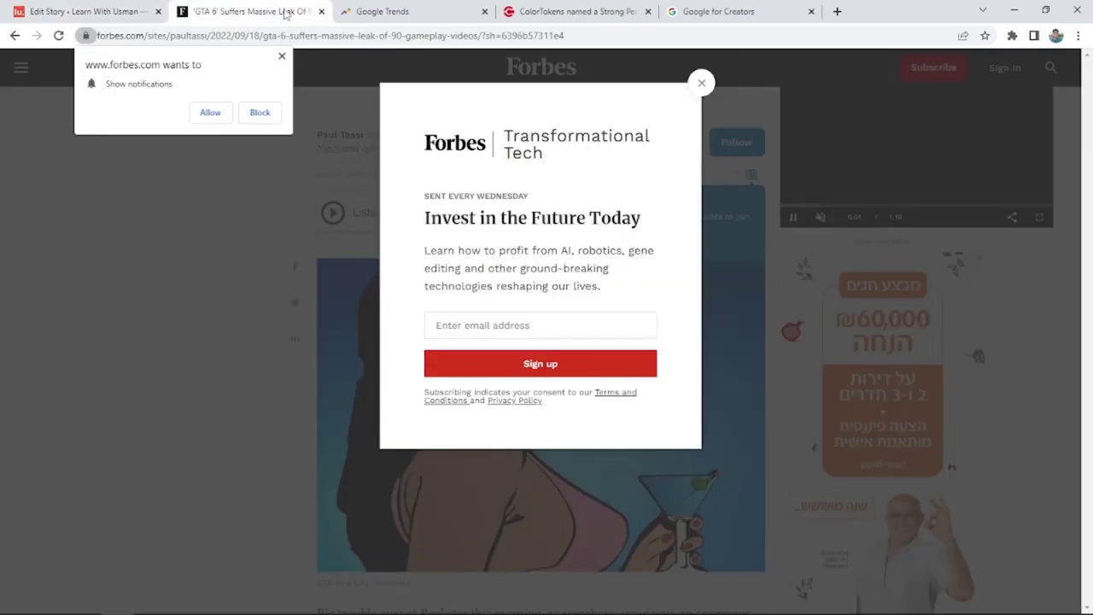
left_click(698, 90)
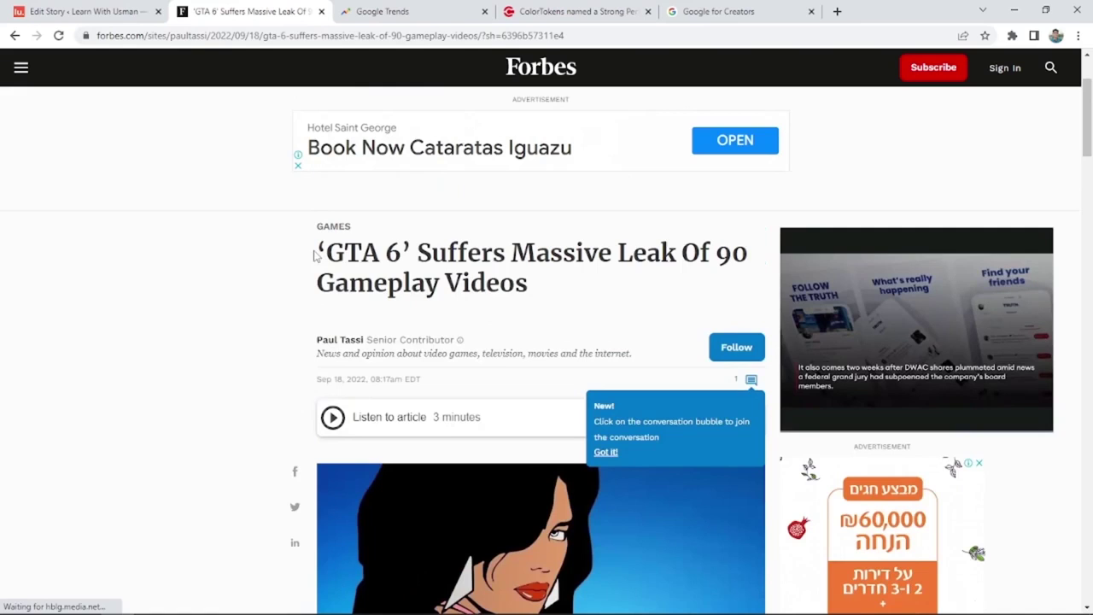
left_click_drag(314, 255, 523, 283)
right_click(517, 273)
left_click(543, 279)
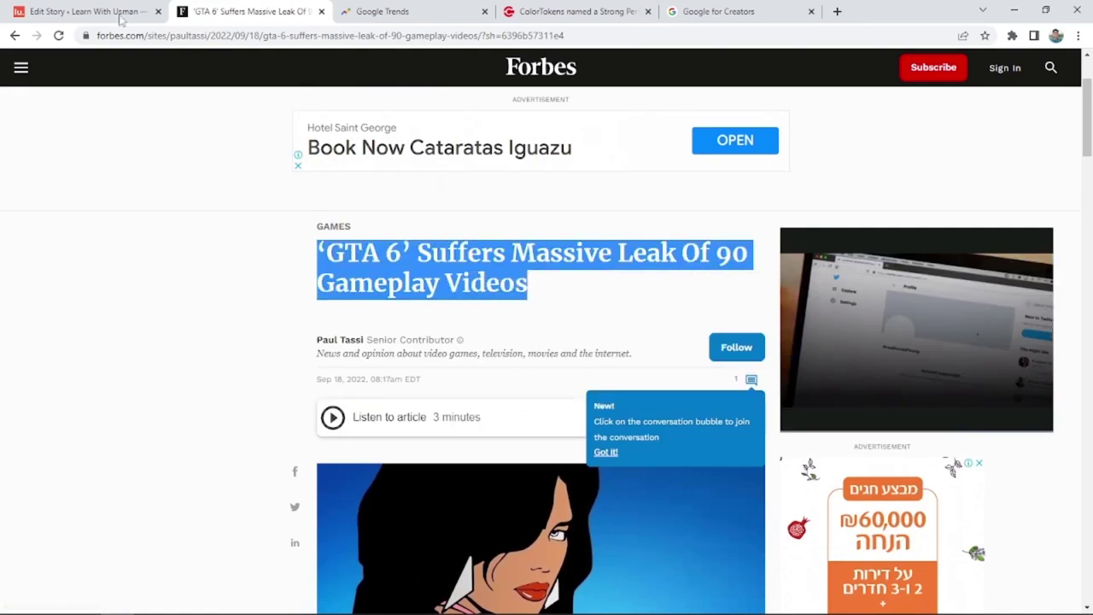
- Switch back to the story editor and paste the copied headline "'GTA 6' Suffers Massive Leak Of 90 Gameplay Videos" as the story title
left_click(86, 11)
left_click(294, 92)
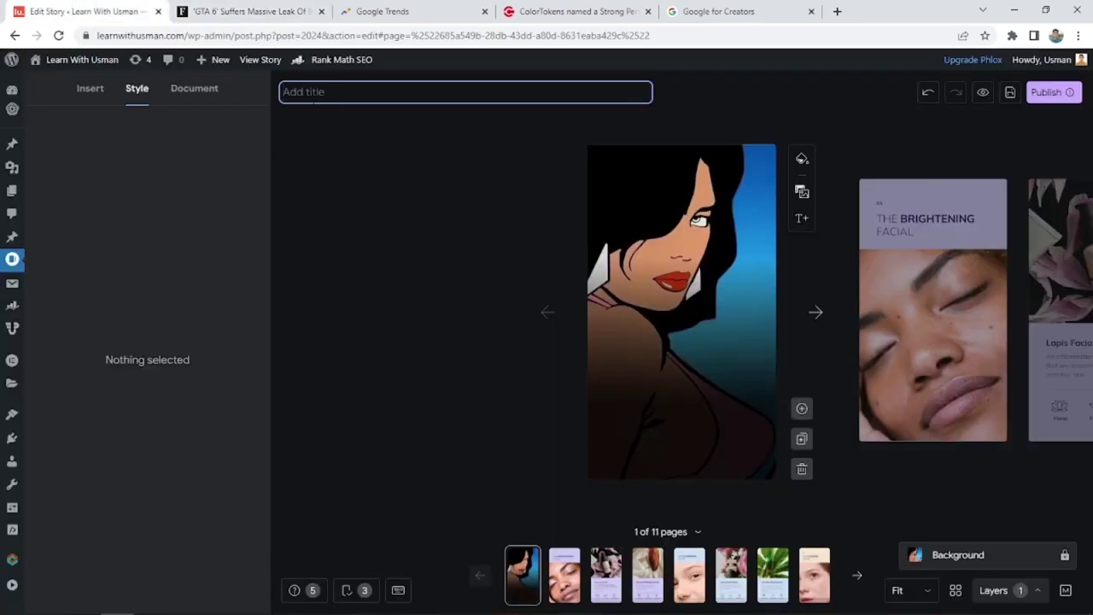
key("ctrl+v")
left_click(711, 98)
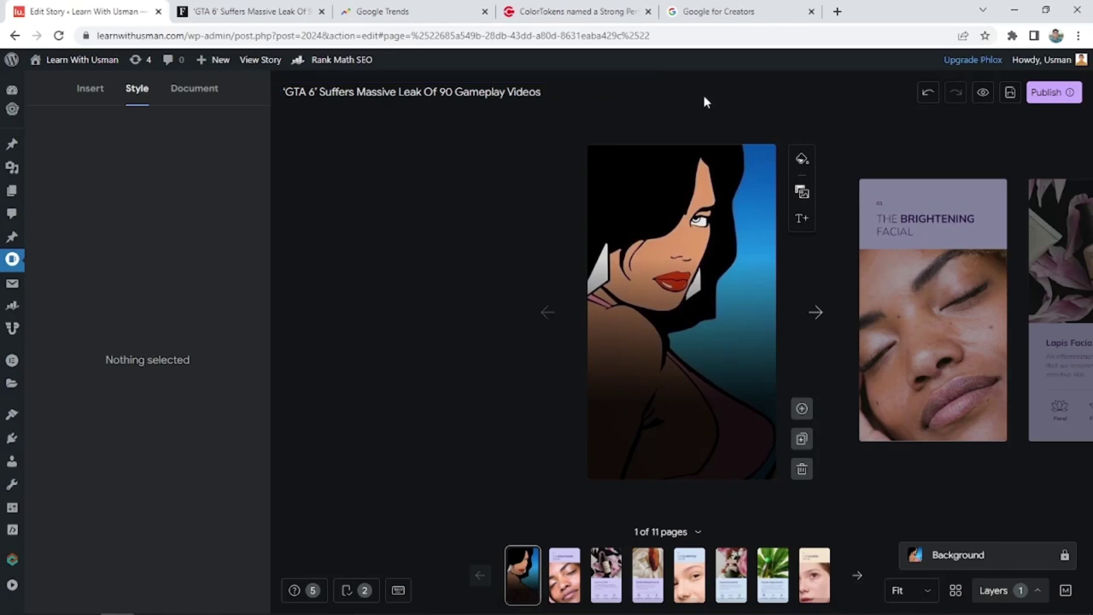
- Add a white Title 2 text to the first page and place it over the darkened lower area
left_click(103, 92)
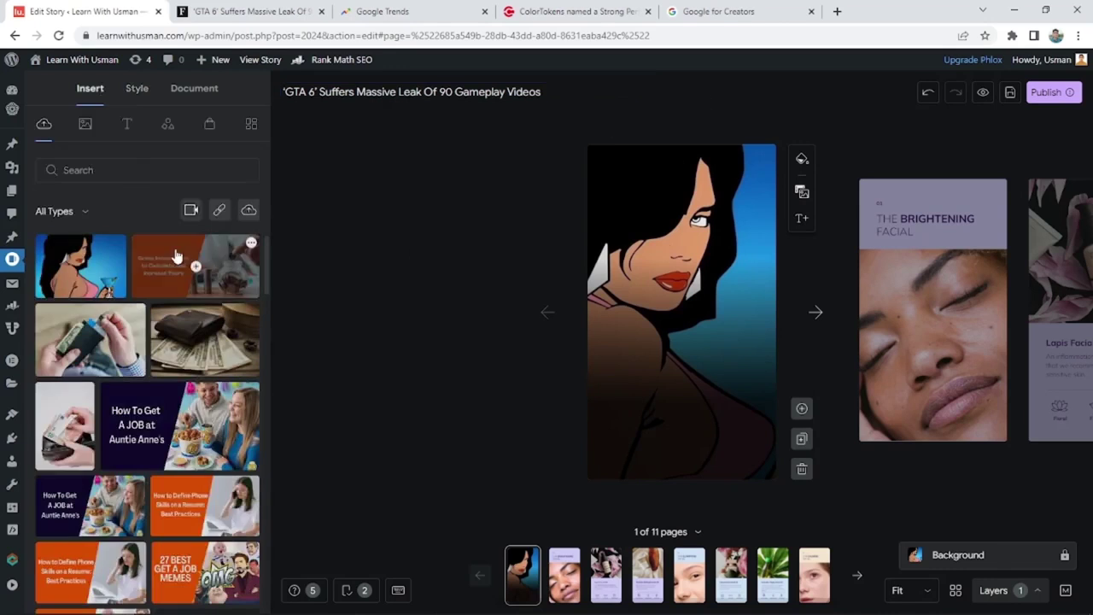
left_click(127, 125)
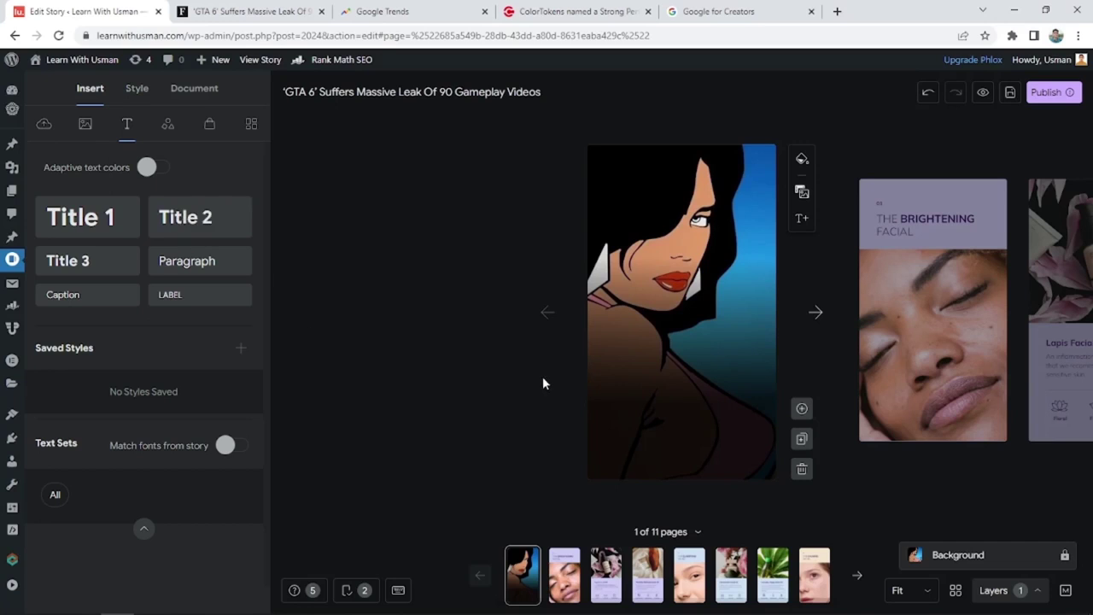
left_click(189, 222)
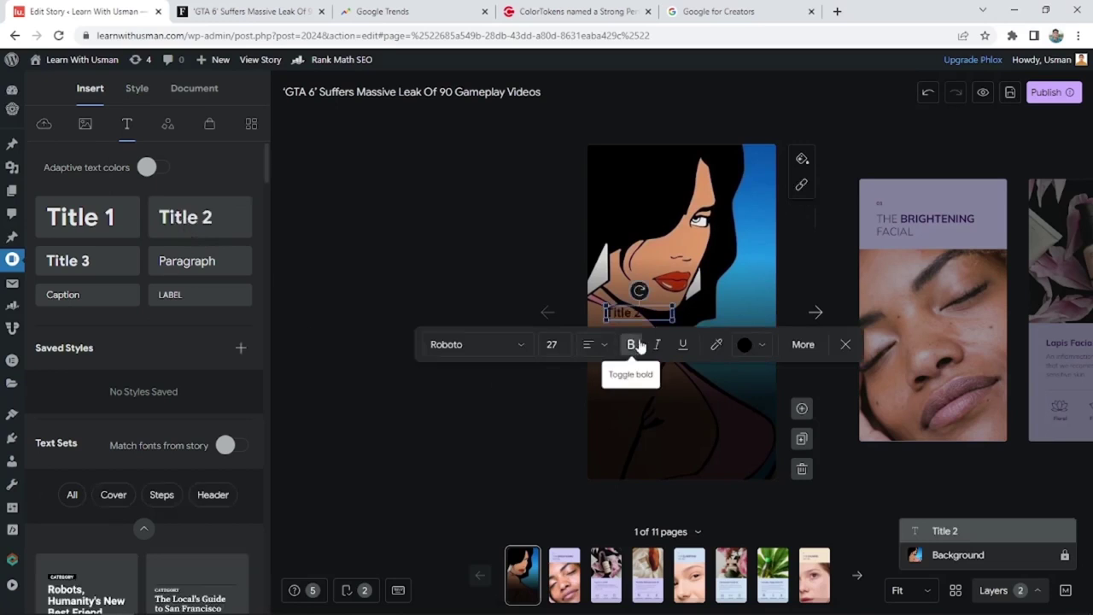
left_click_drag(634, 313, 642, 391)
double_click(642, 391)
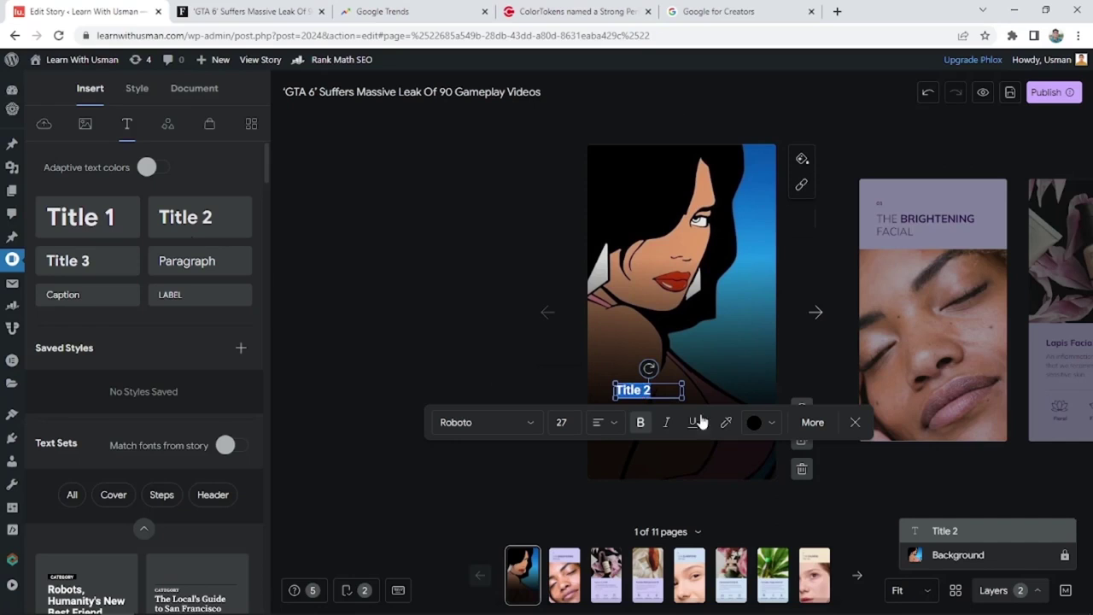
left_click(752, 423)
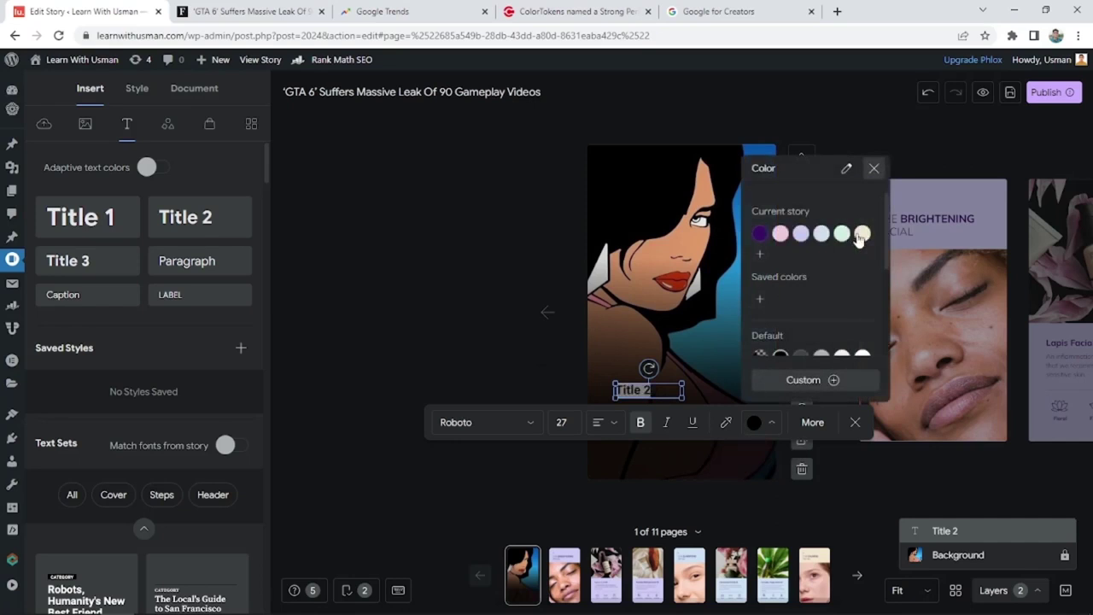
left_click(863, 356)
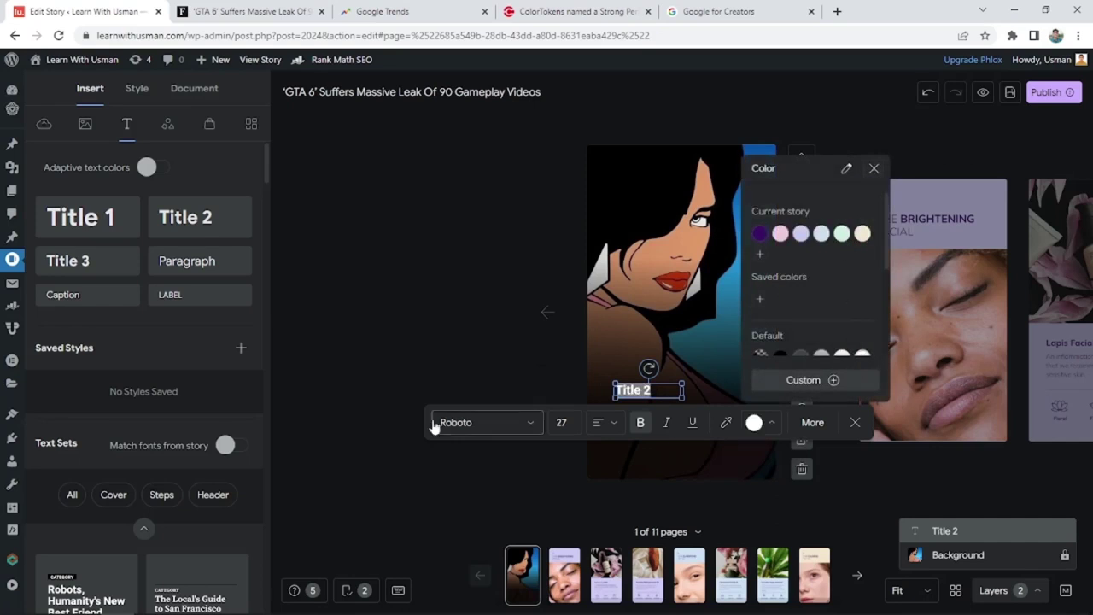
- Replace the Title 2 placeholder with the copied GTA 6 headline and widen its text box
left_click(581, 437)
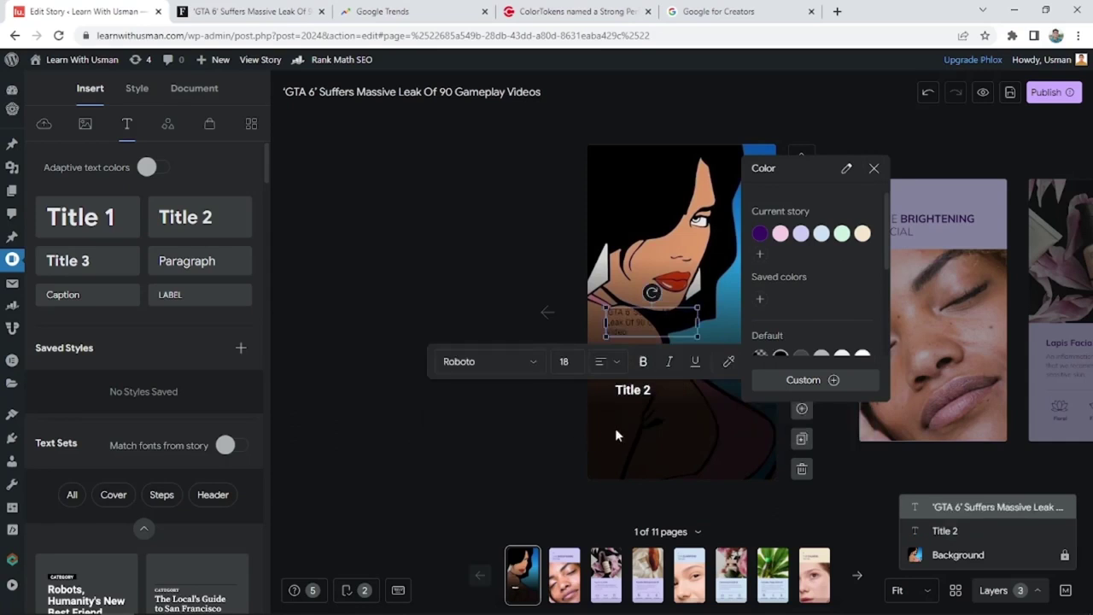
left_click(638, 395)
double_click(639, 396)
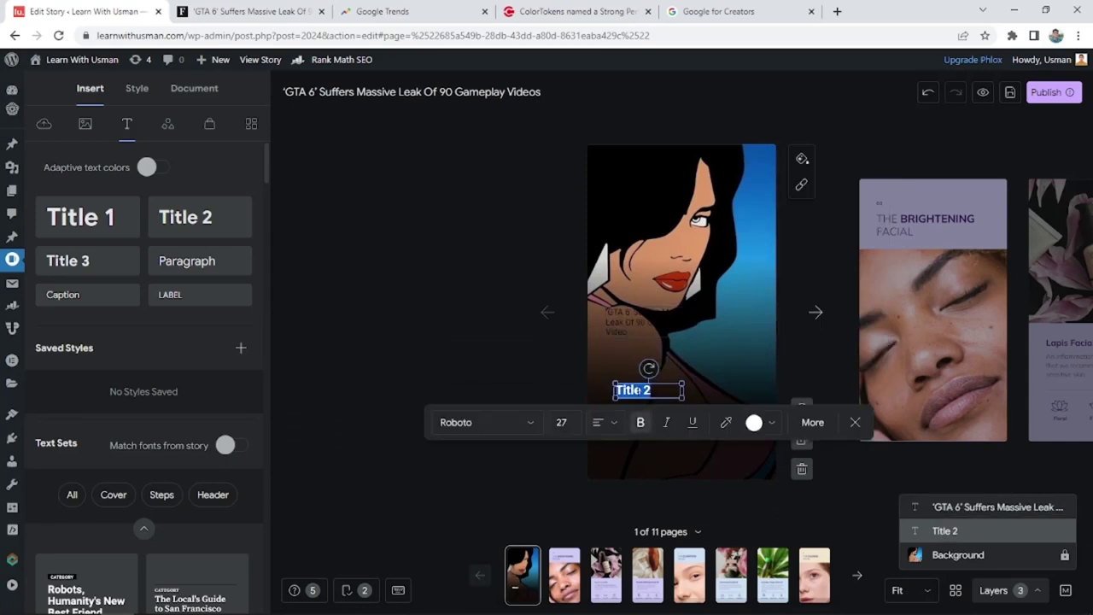
key("ctrl+v")
left_click_drag(682, 433, 737, 427)
- Set the font of the entire white headline text to Staatliches
key("ctrl+a")
left_click(516, 479)
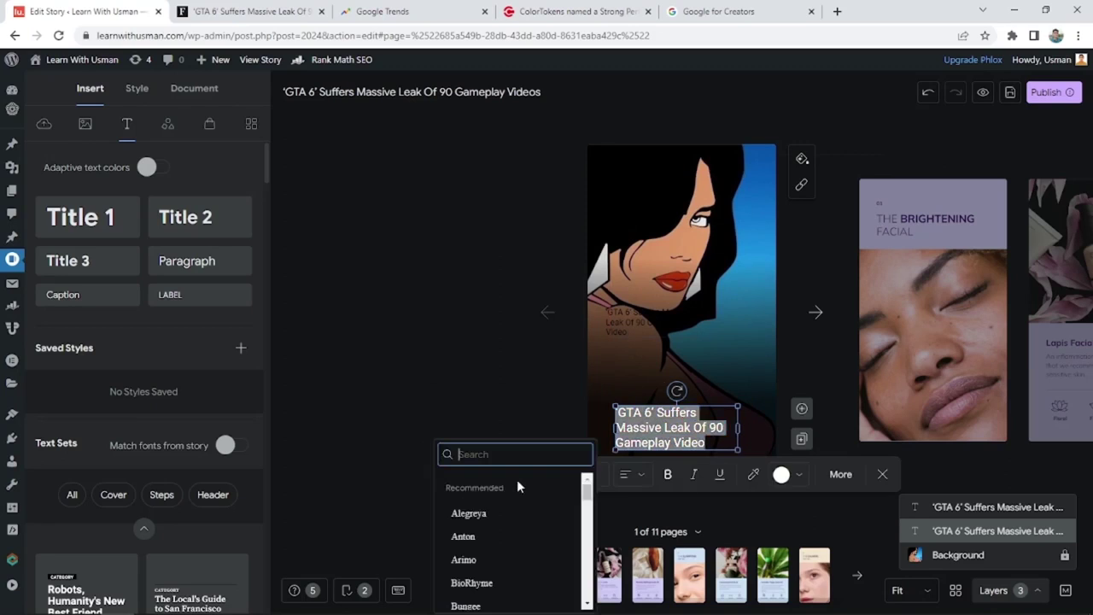
type("staa")
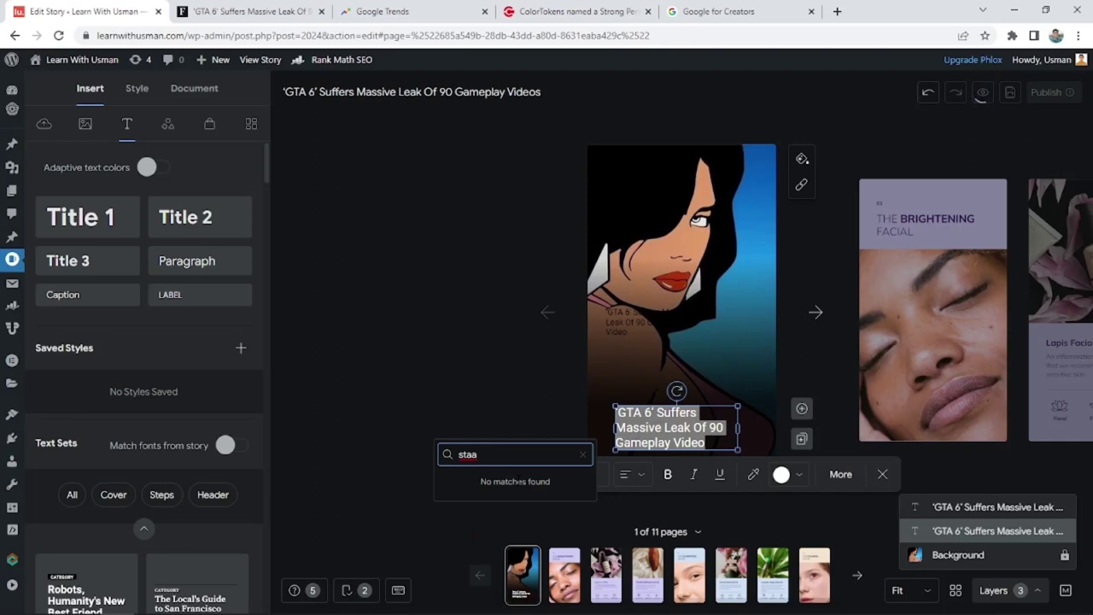
key("BackSpace")
type("alitches")
key("ctrl+a")
key("BackSpace")
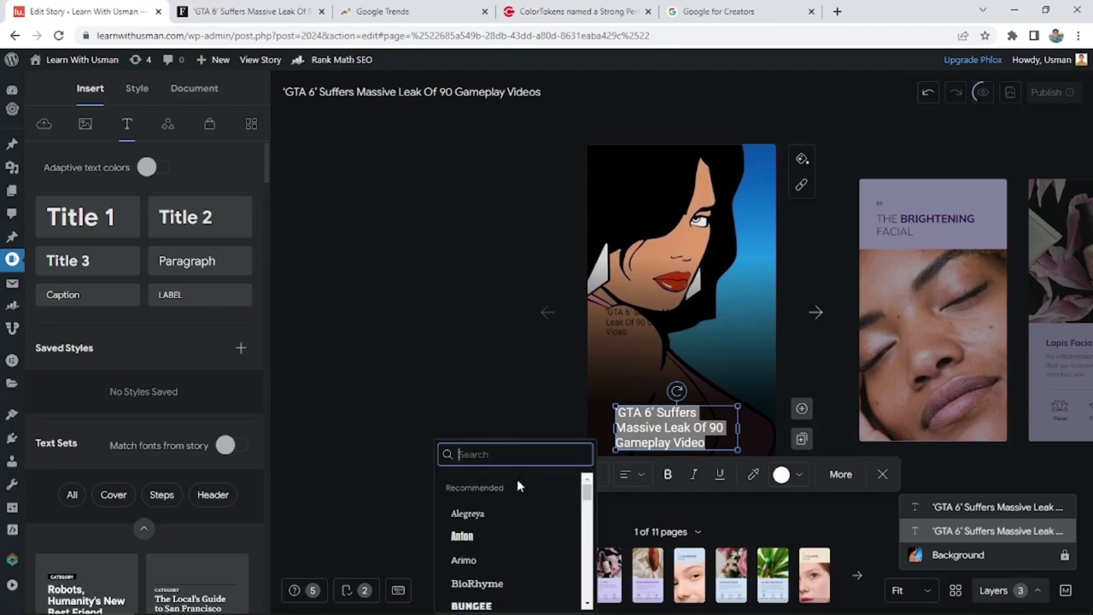
type("st")
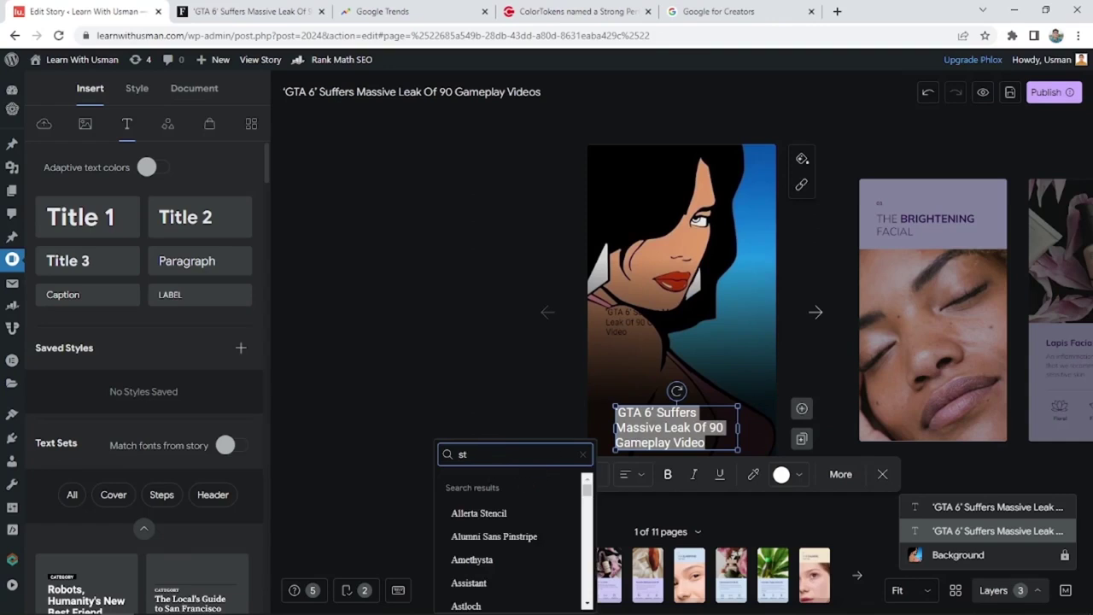
type("a")
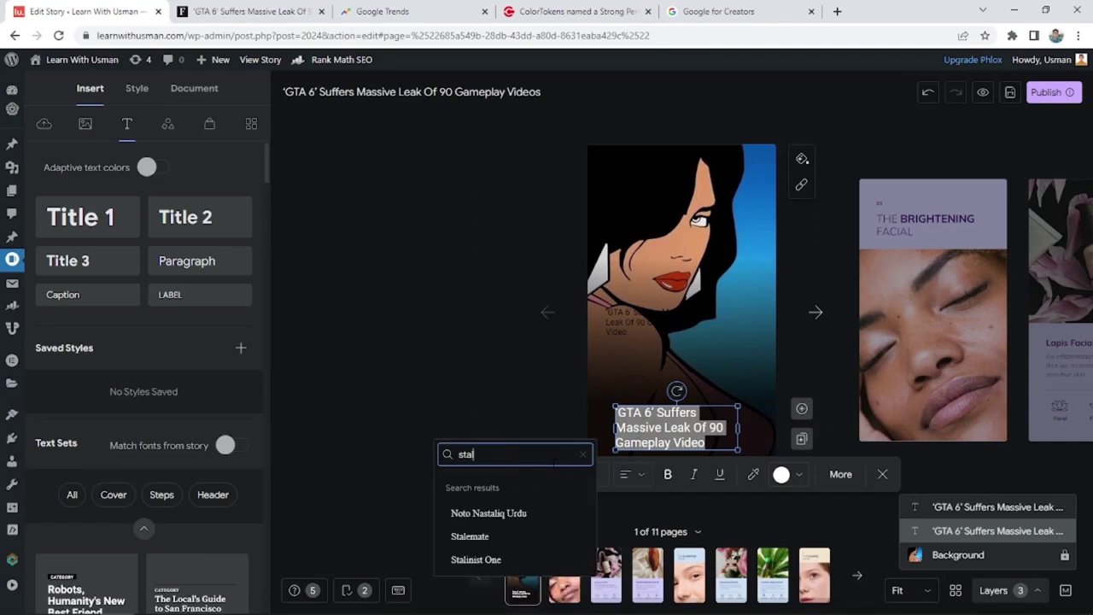
type("a")
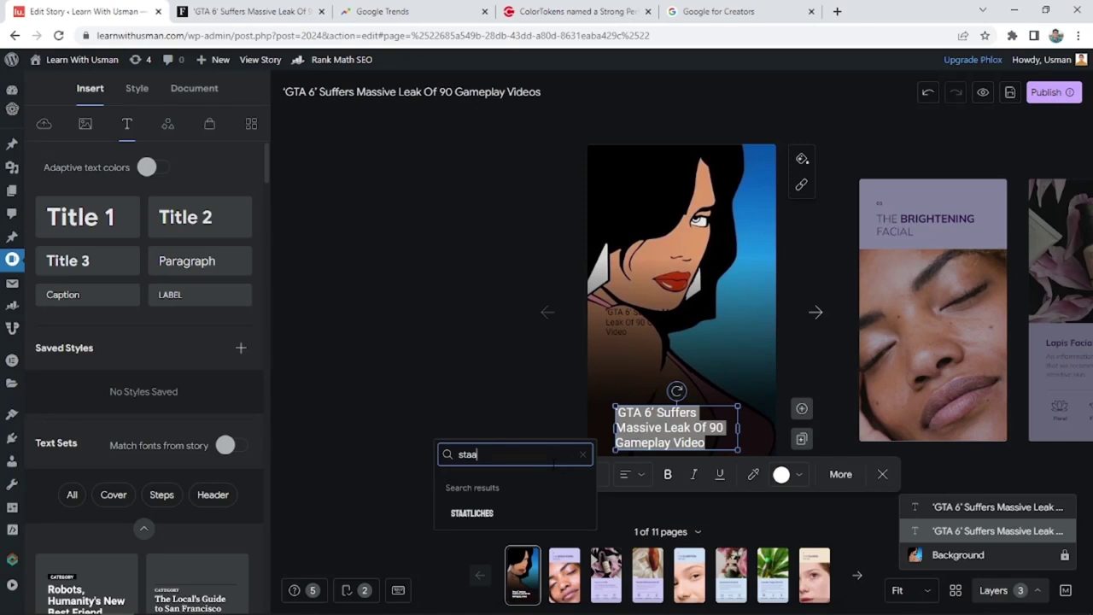
left_click(534, 516)
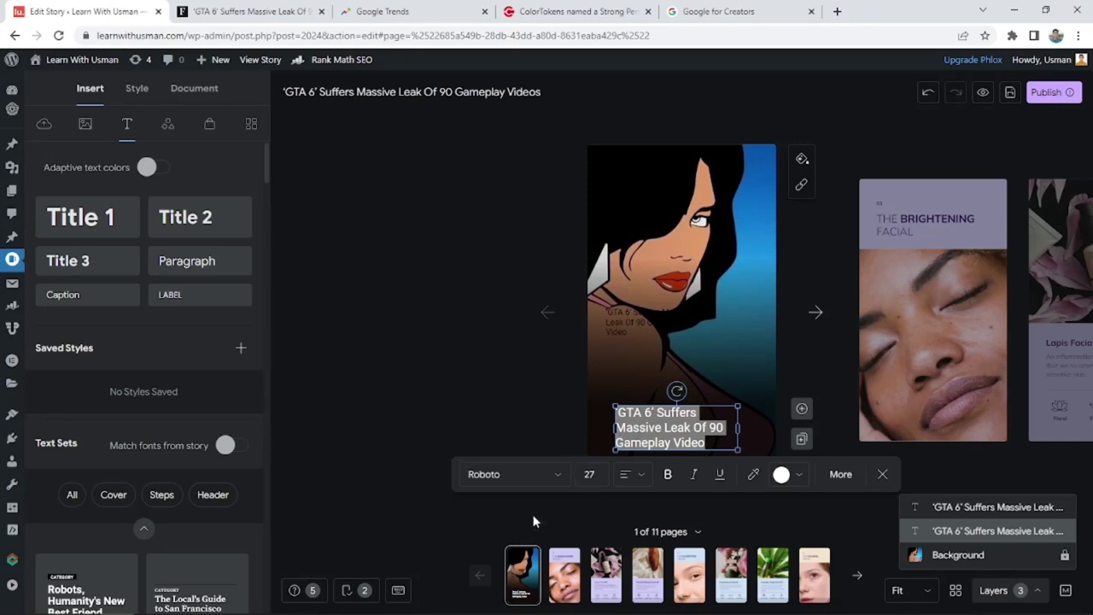
left_click(473, 379)
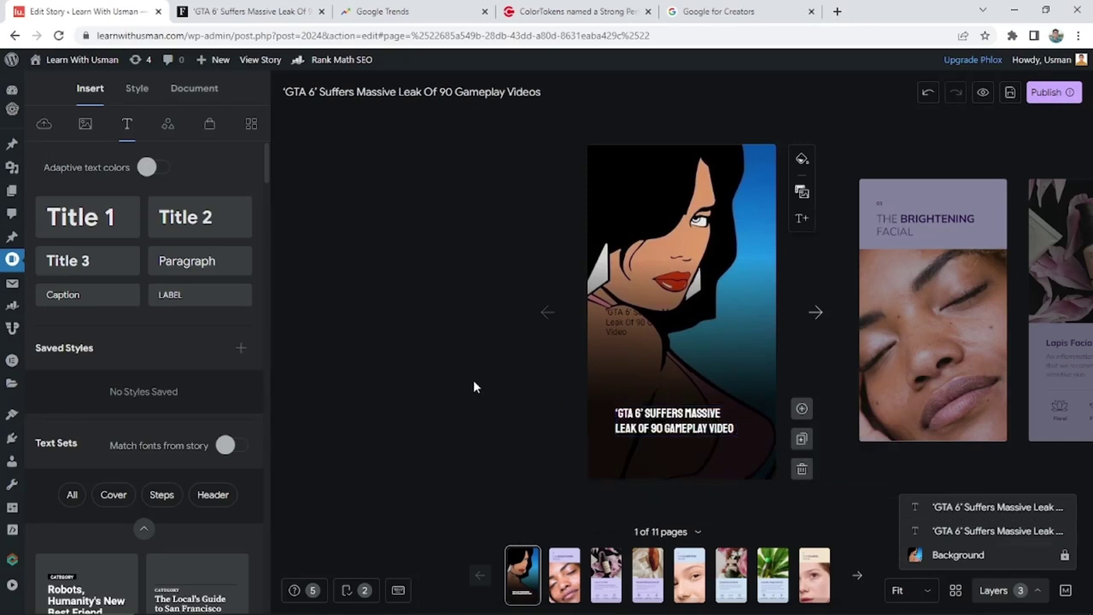
- Enlarge the white headline to about font size 47 and move it up to align with the page's left margin
left_click(726, 427)
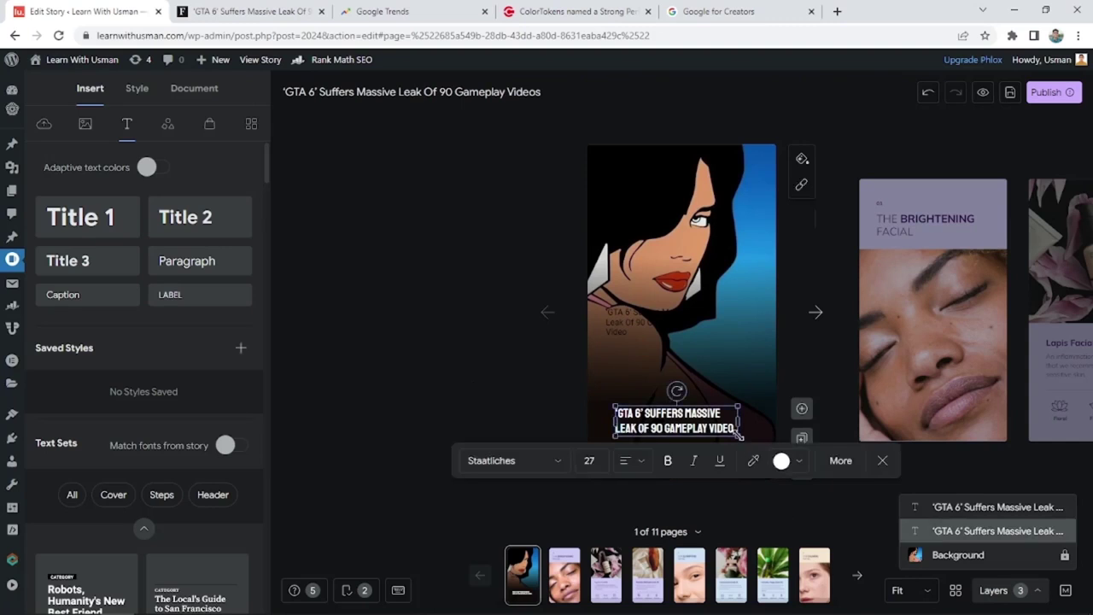
left_click_drag(739, 436, 817, 487)
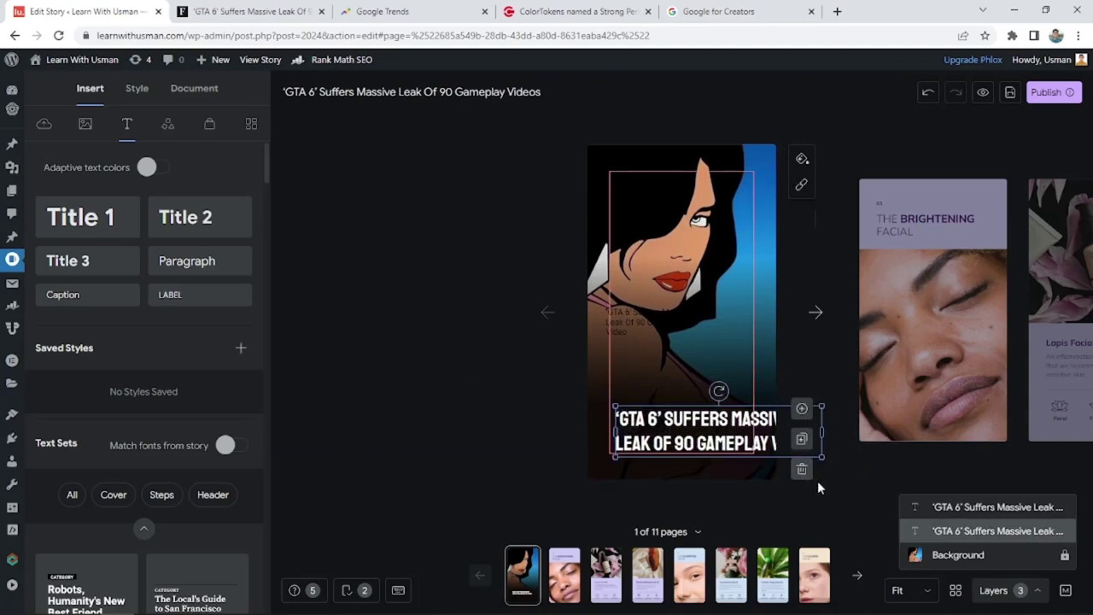
left_click(496, 446)
left_click_drag(679, 439, 677, 395)
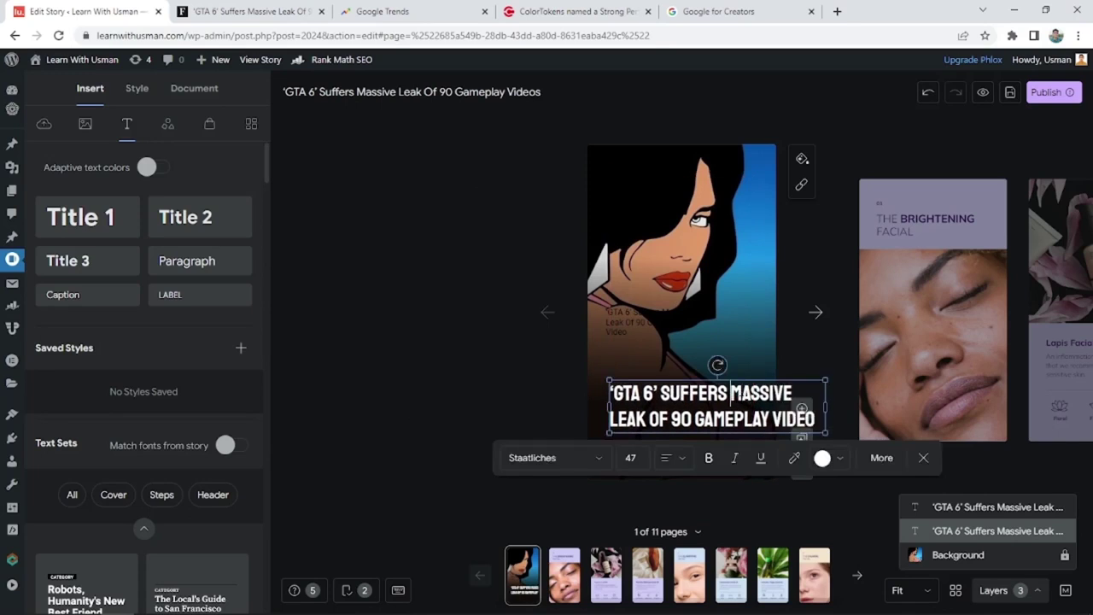
- Insert a line break before "Massive" in the headline and nudge the text box slightly upward
key("Return")
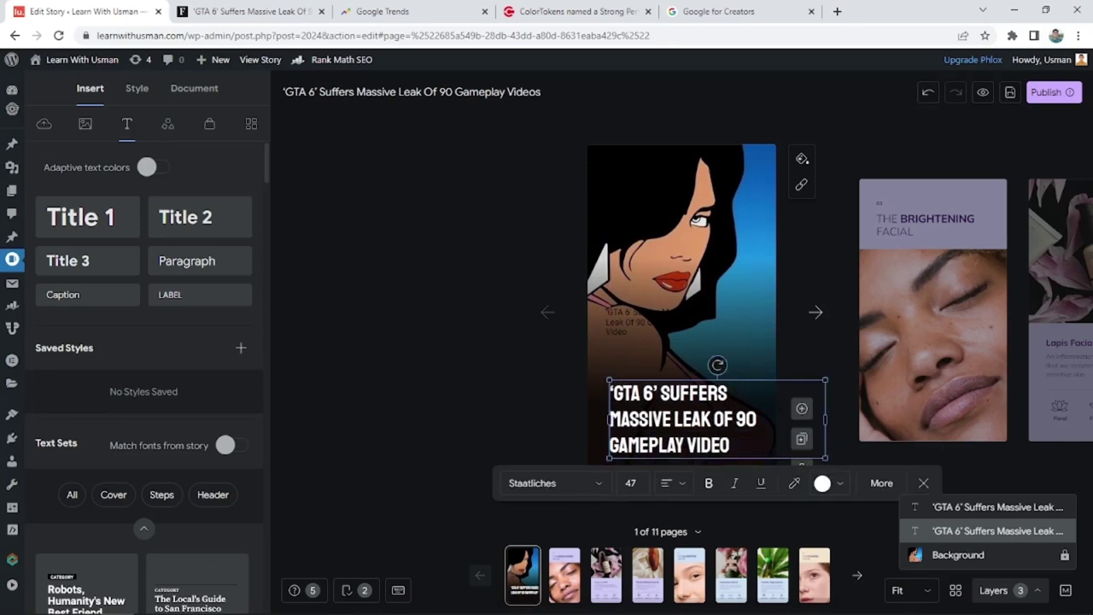
left_click_drag(679, 427, 680, 416)
left_click(436, 390)
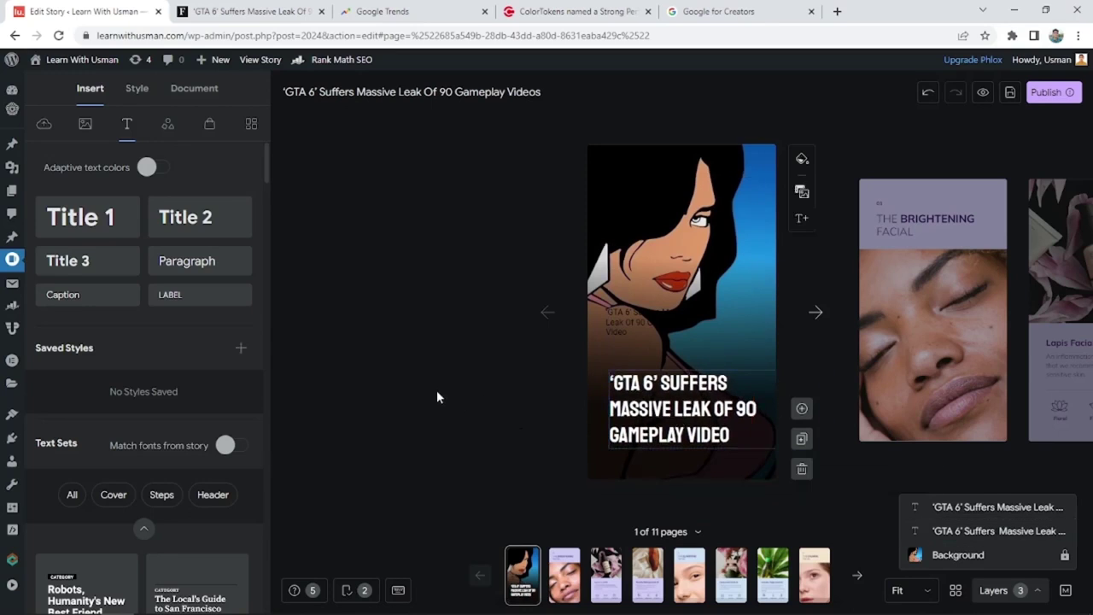
- Delete the small black duplicate headline and move the large white headline slightly higher on the page
left_click(633, 325)
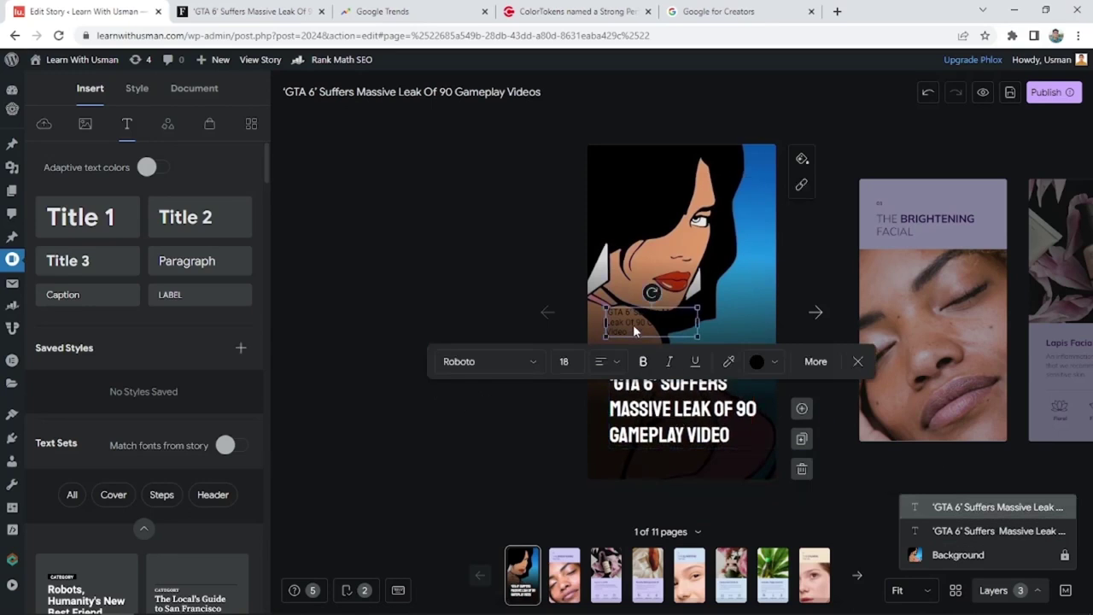
key("Delete")
left_click(665, 418)
left_click_drag(665, 417, 665, 407)
left_click(473, 338)
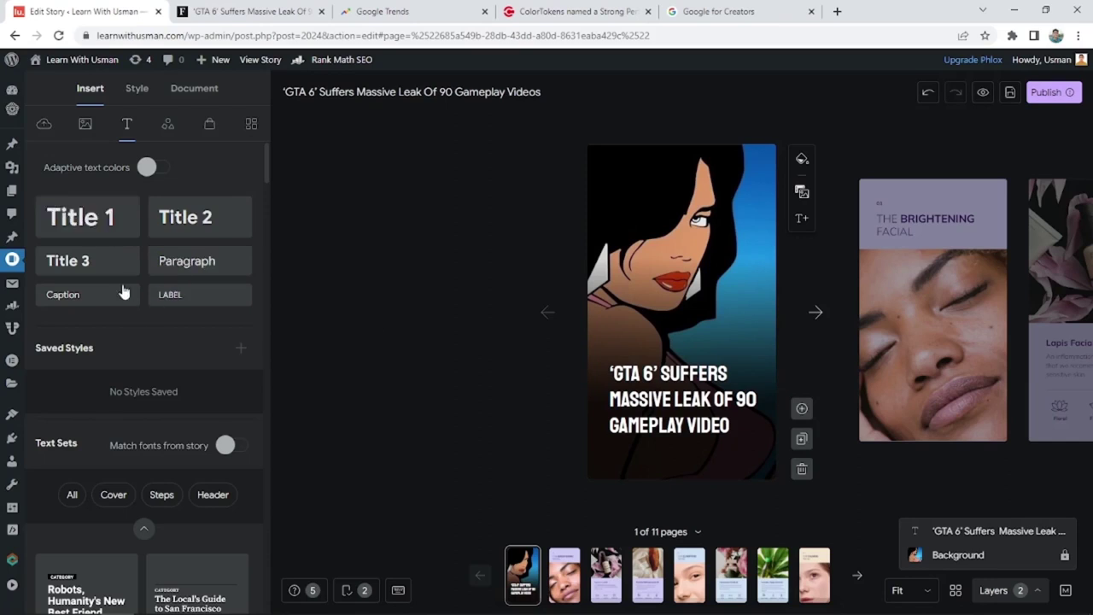
- Add a white Title 3 text just below the headline and replace its placeholder with the author's name
left_click(100, 273)
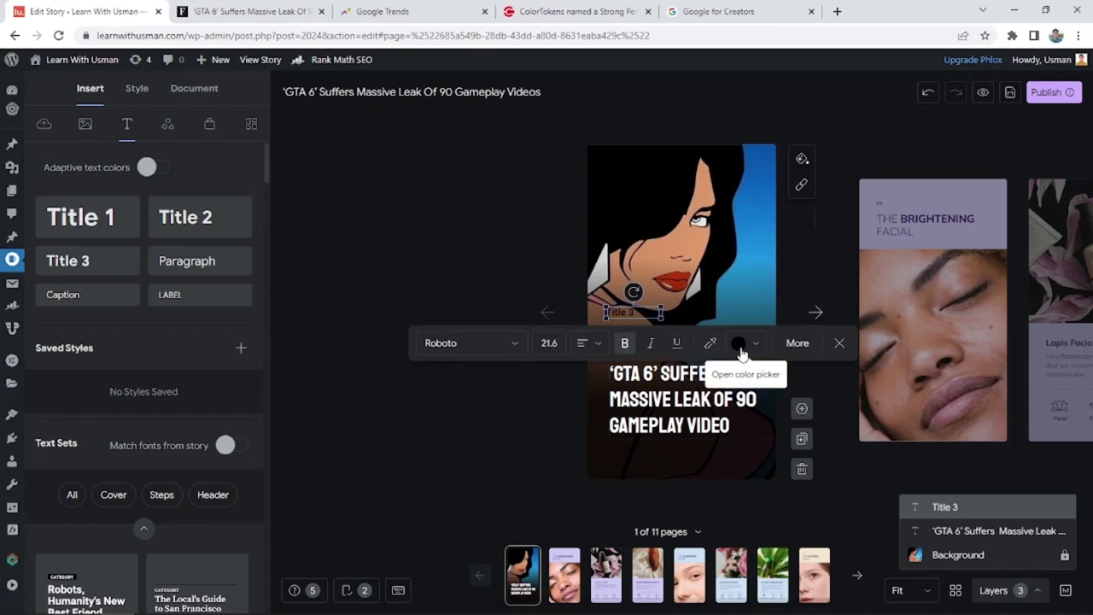
left_click(739, 343)
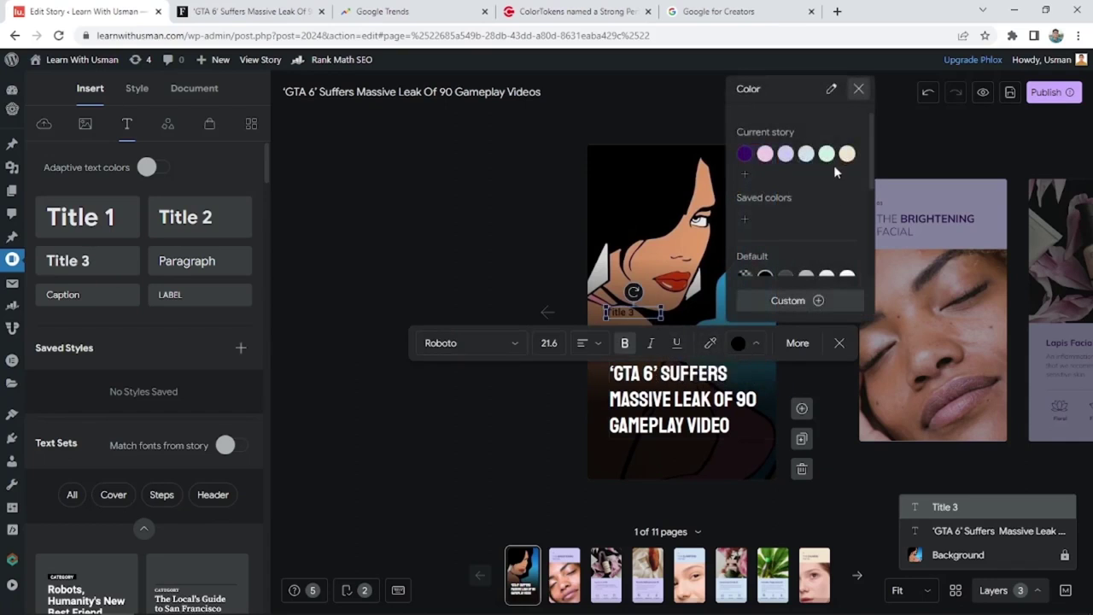
left_click(848, 278)
left_click(451, 244)
left_click_drag(626, 316, 639, 450)
double_click(639, 447)
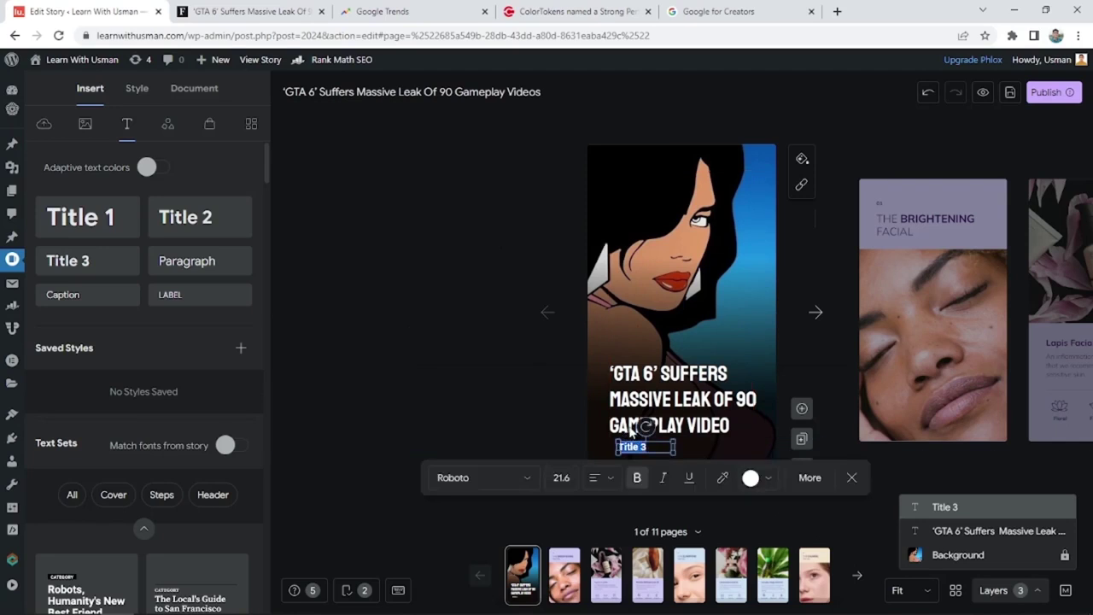
type("Usman")
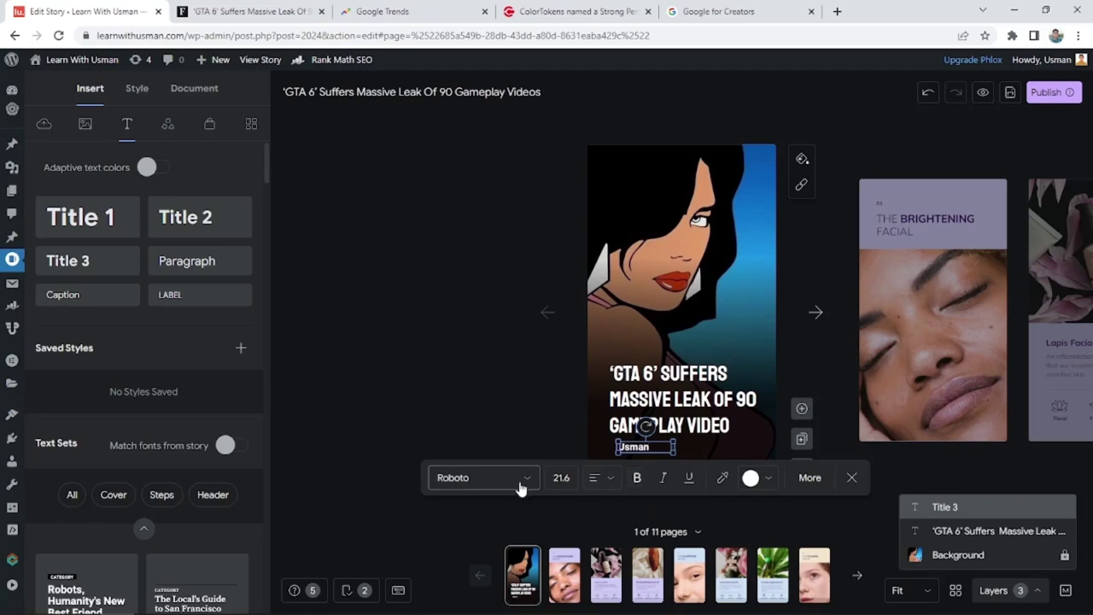
- Turn off bold for the author name and set its font to Archivo
left_click(637, 480)
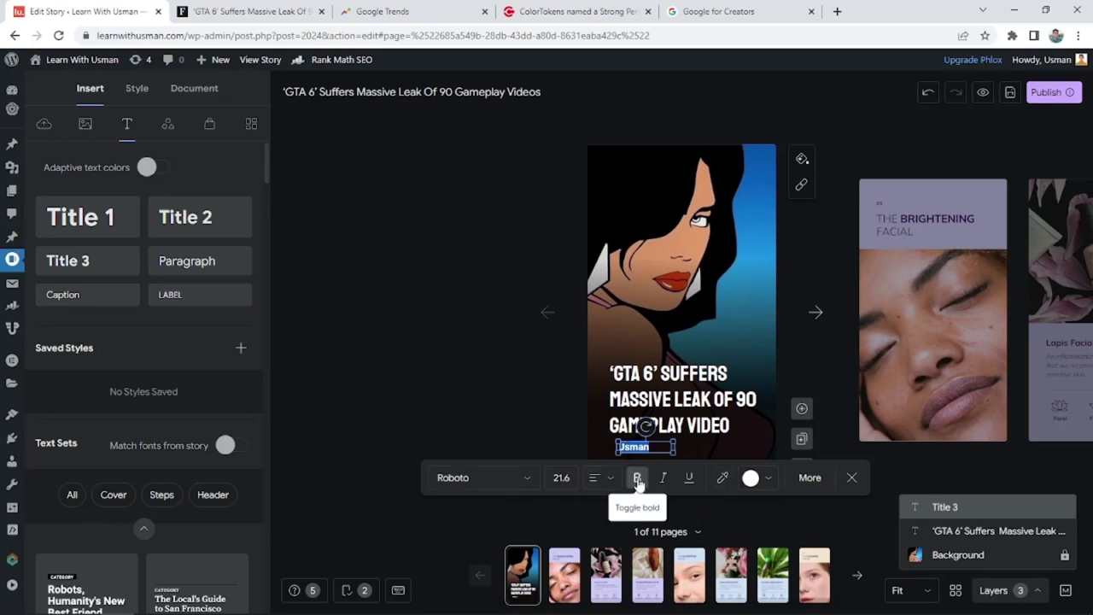
left_click(513, 480)
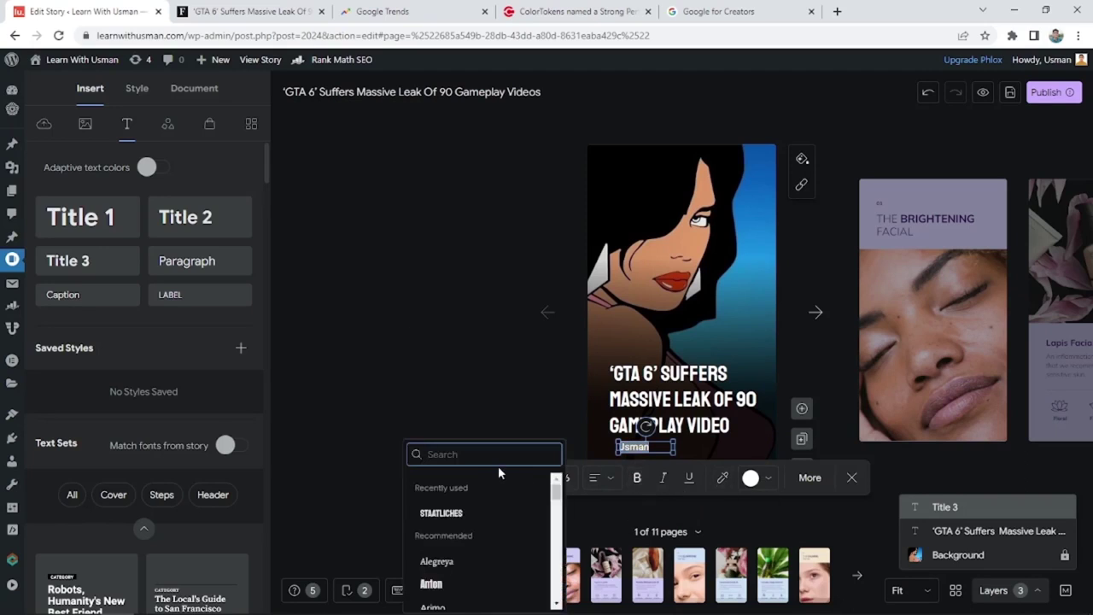
type("arch")
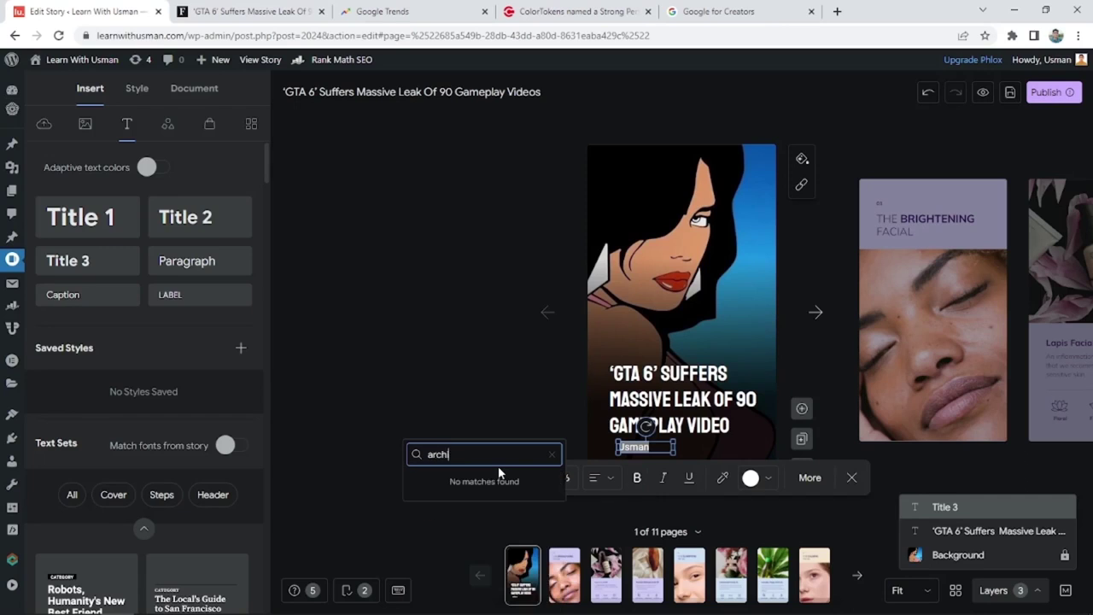
type("ivo")
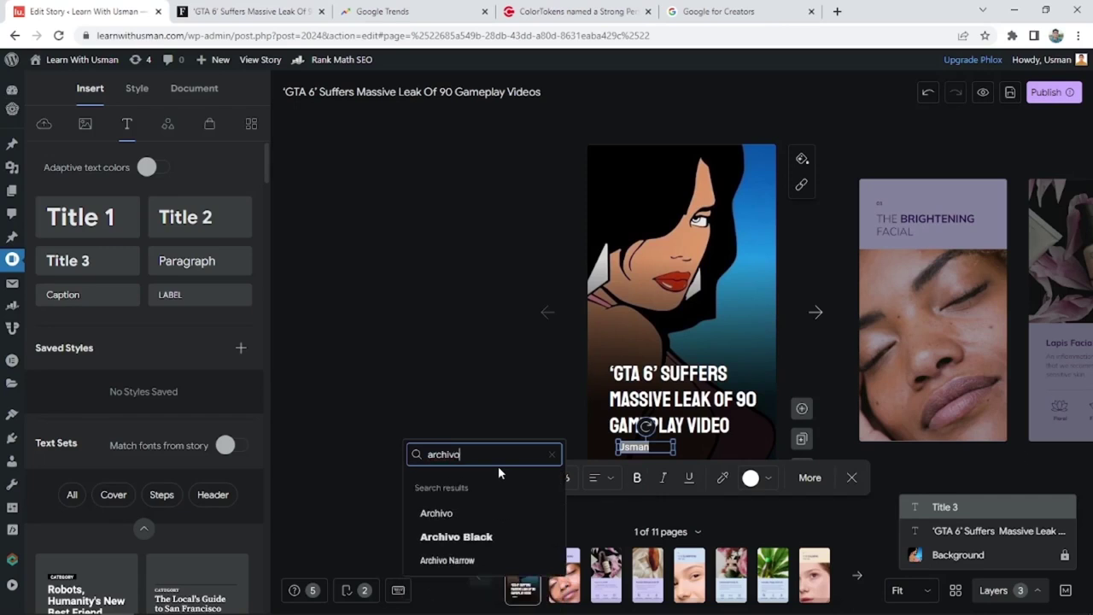
left_click(465, 512)
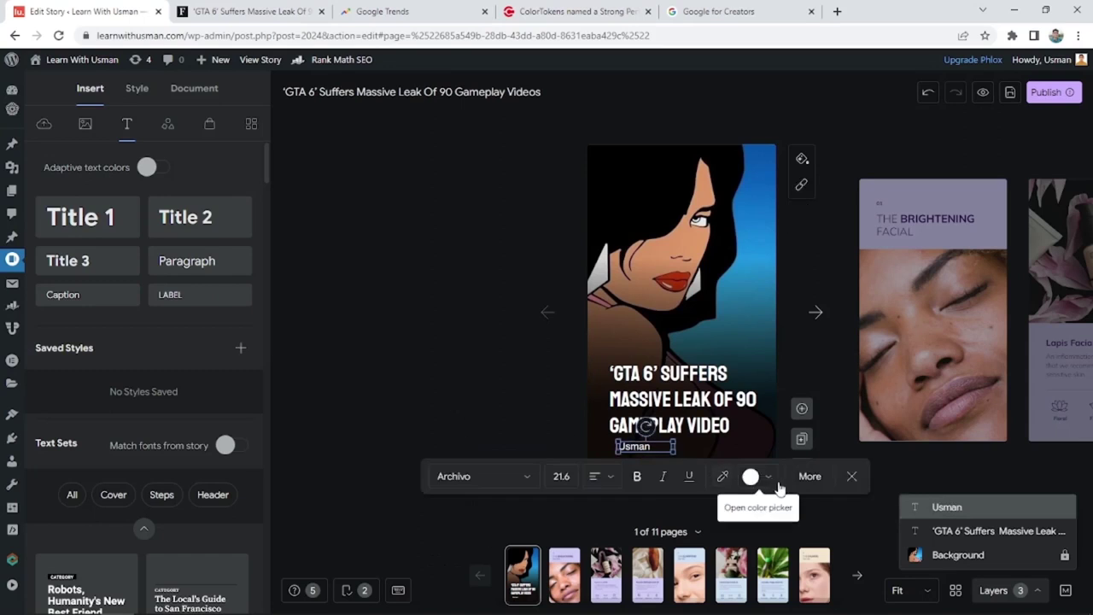
- Set the author byline's font size to 18.6 and rewrite it as "Published By" followed by the author's name
left_click(561, 476)
key("Down")
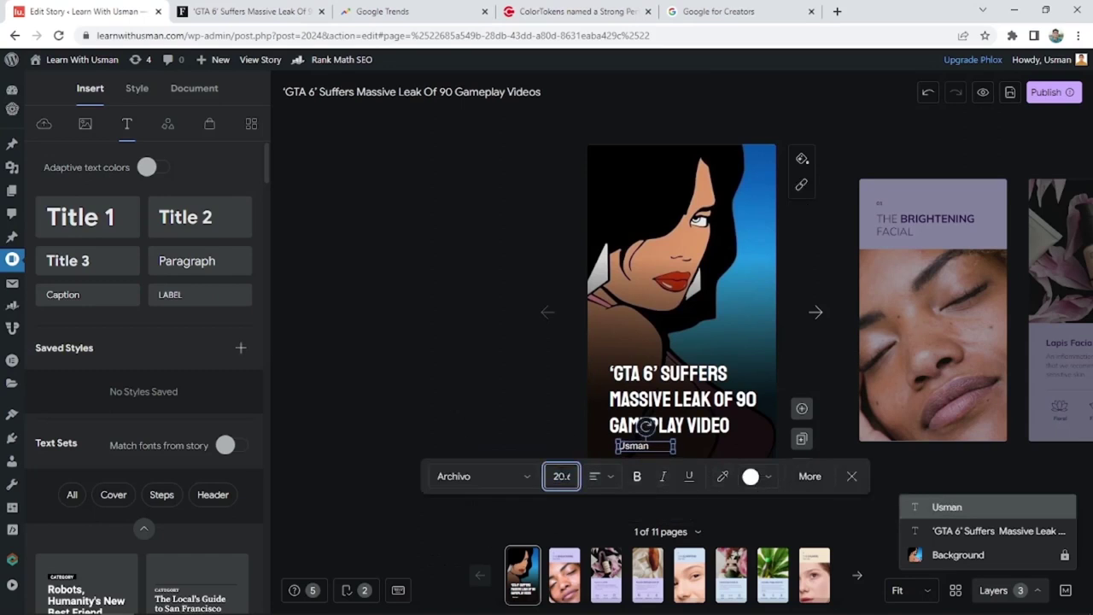
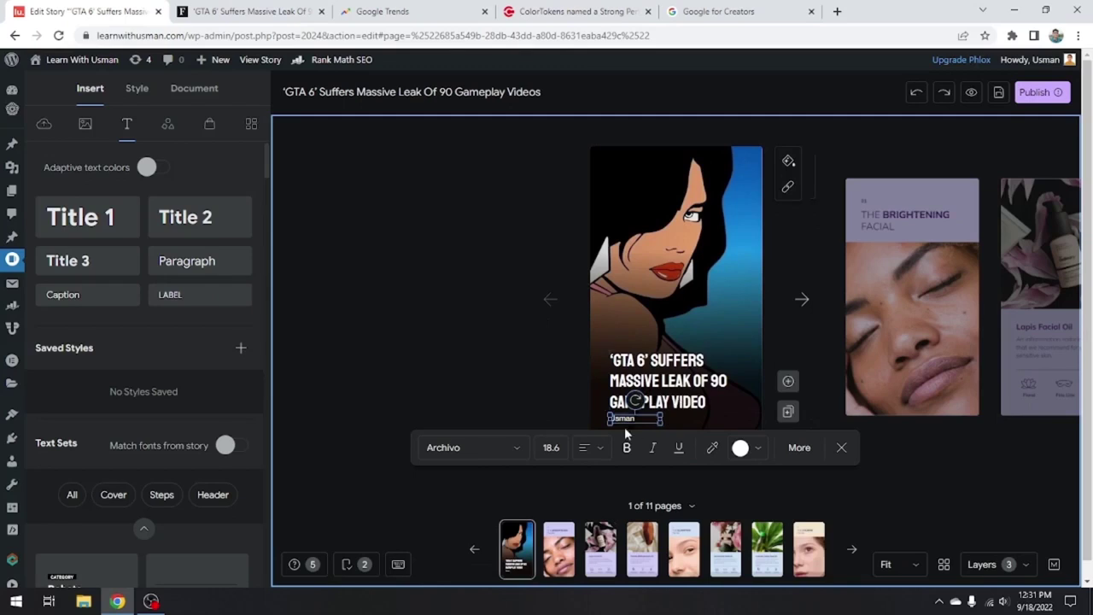
double_click(620, 420)
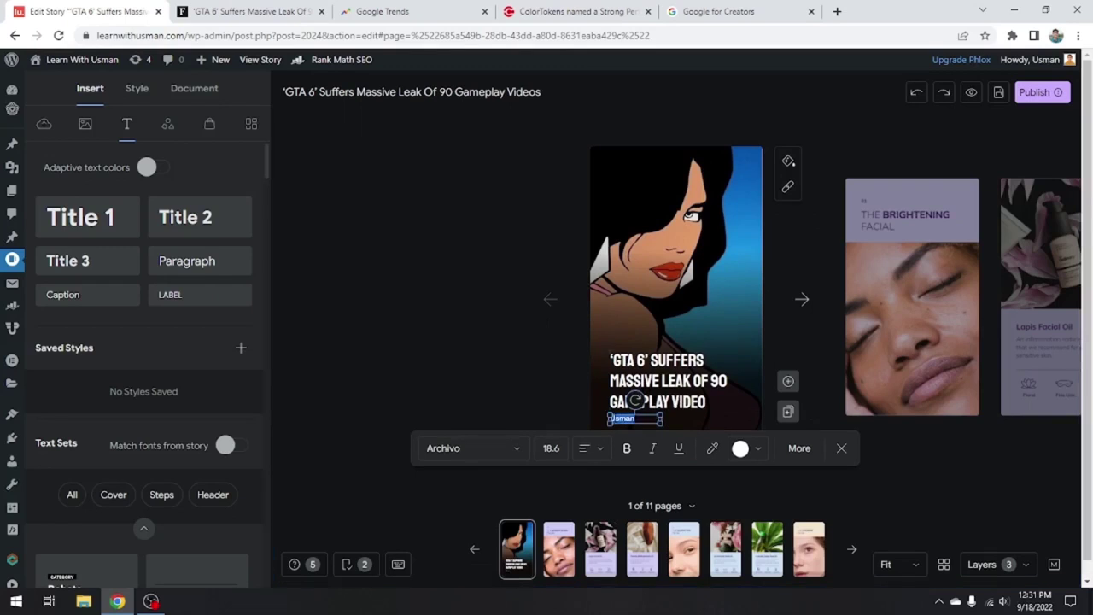
key("BackSpace")
key("Return")
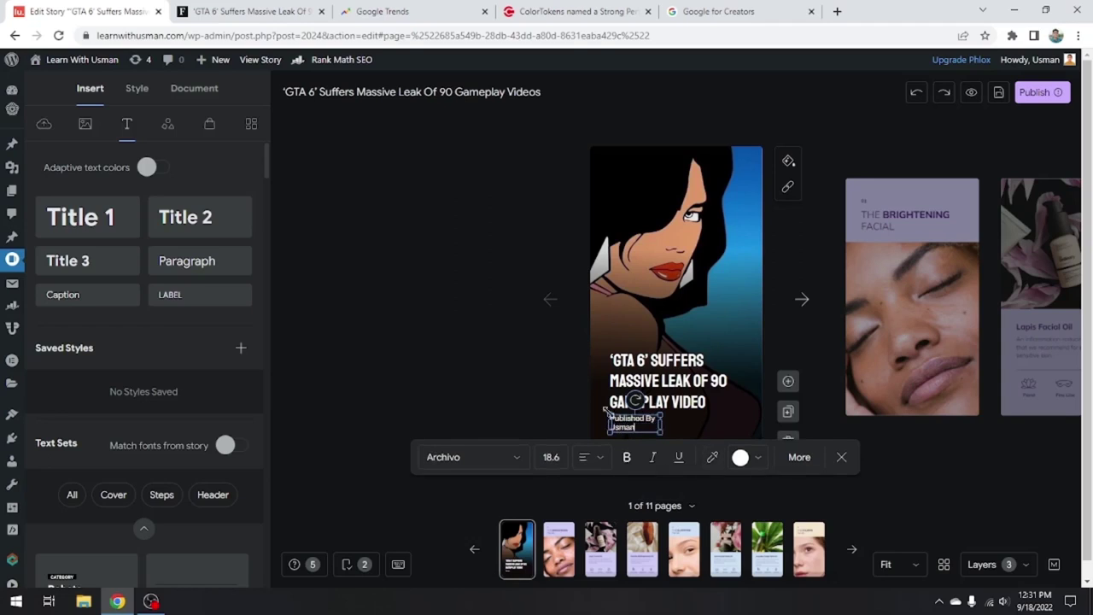
- Make only the author's name bold in the byline and adjust its text box so the byline fits on one line
key("shift+Home")
key("ctrl+b")
key("ctrl+b")
left_click(380, 11)
left_click(84, 9)
mouse_move(662, 421)
left_mouse_down()
mouse_move(688, 422)
mouse_move(637, 427)
left_mouse_up()
left_click(633, 431)
left_click(405, 383)
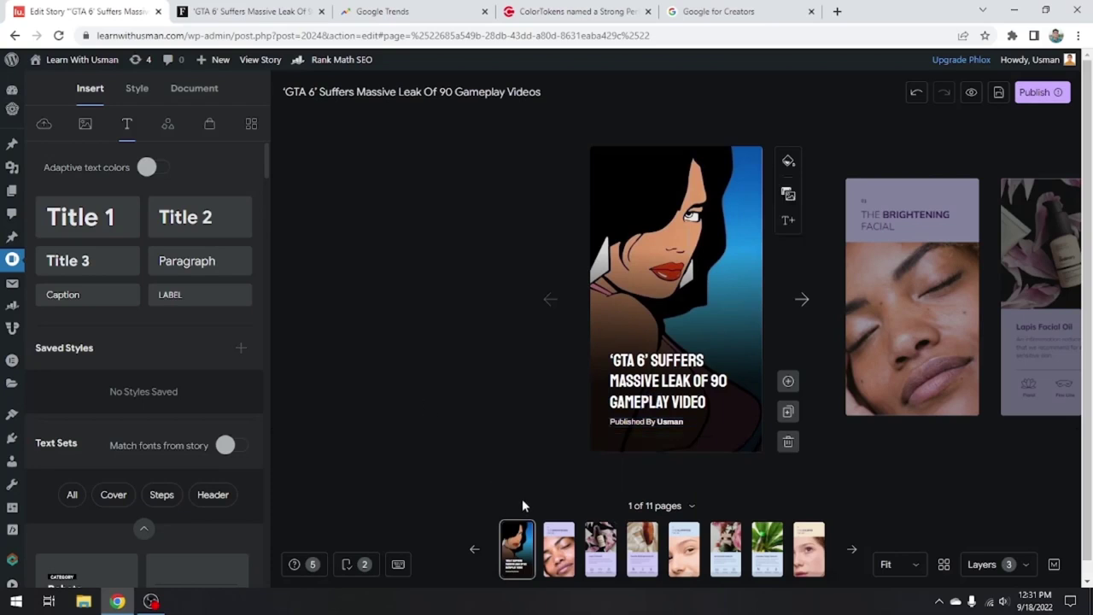
- Switch to the Windows taskbar settings, turn on automatic hiding in desktop mode, and close the settings
left_click(150, 601)
left_click(149, 600)
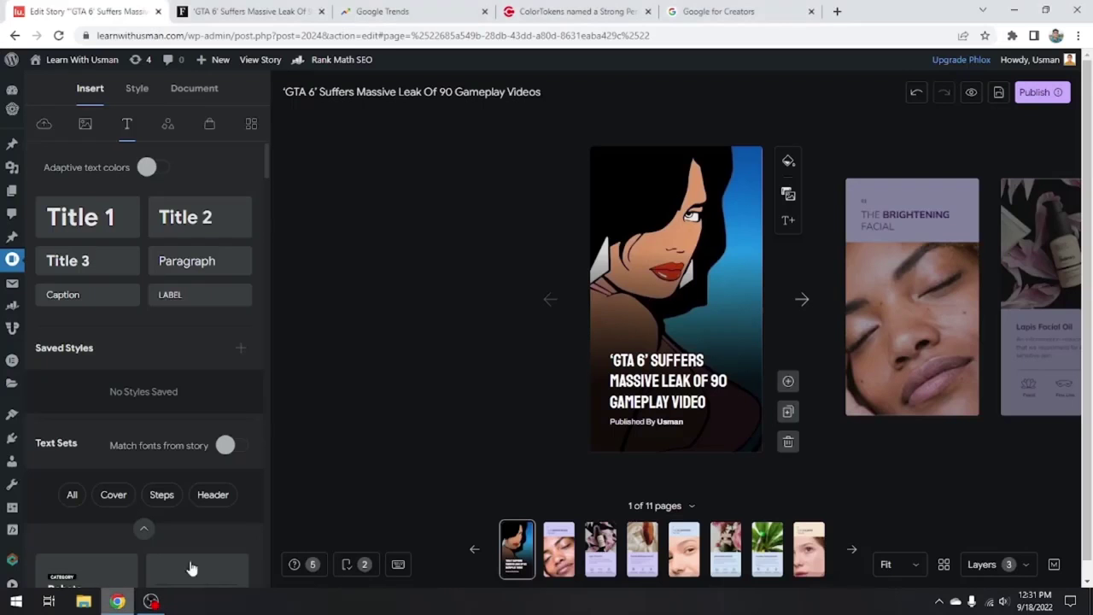
right_click(452, 598)
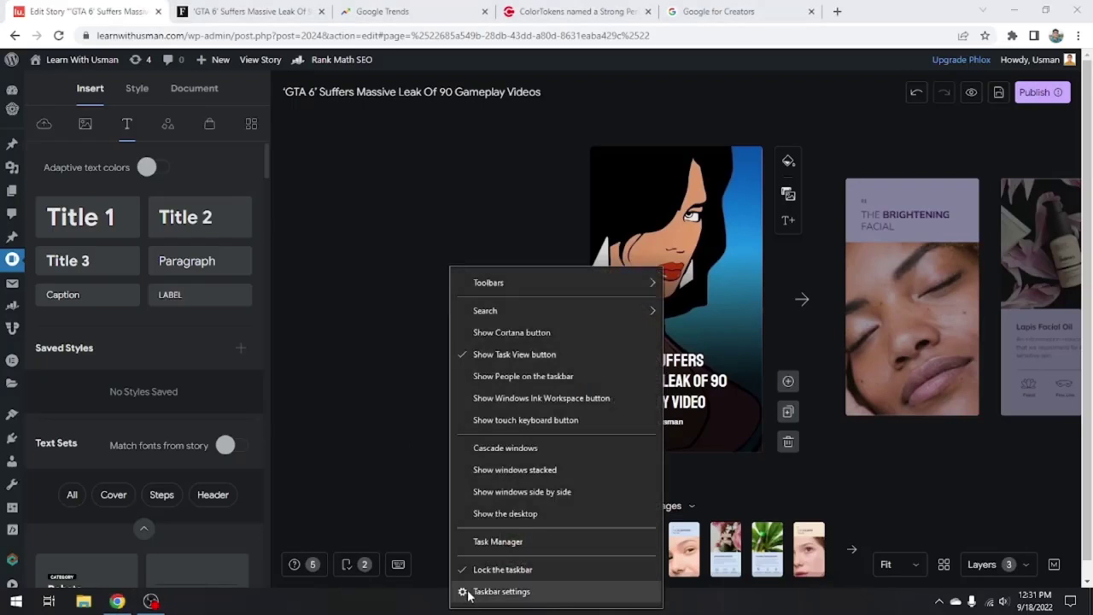
left_click(461, 590)
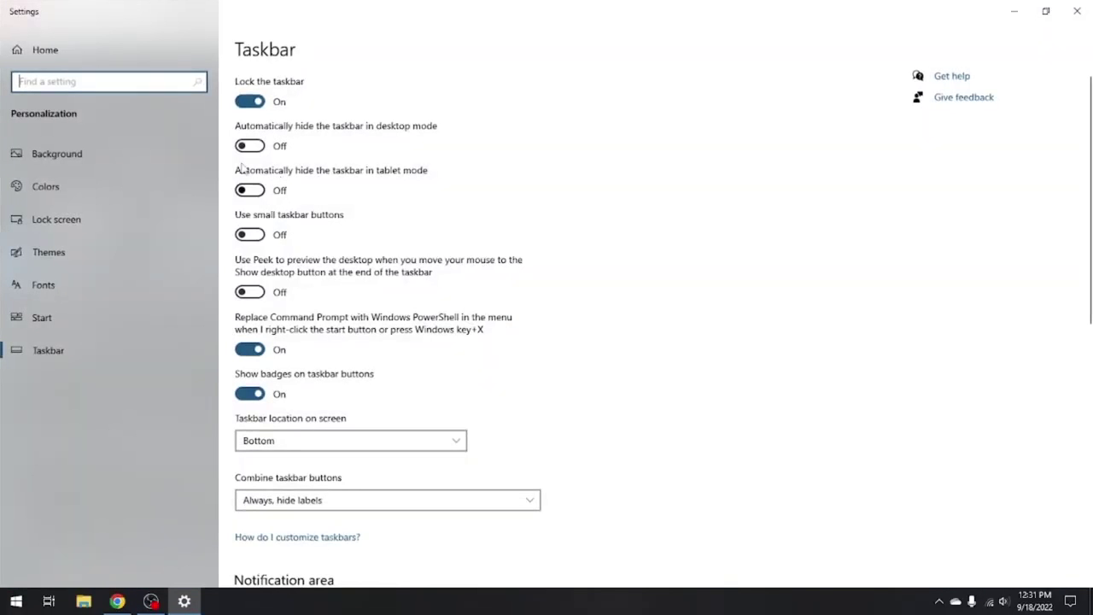
left_click(250, 146)
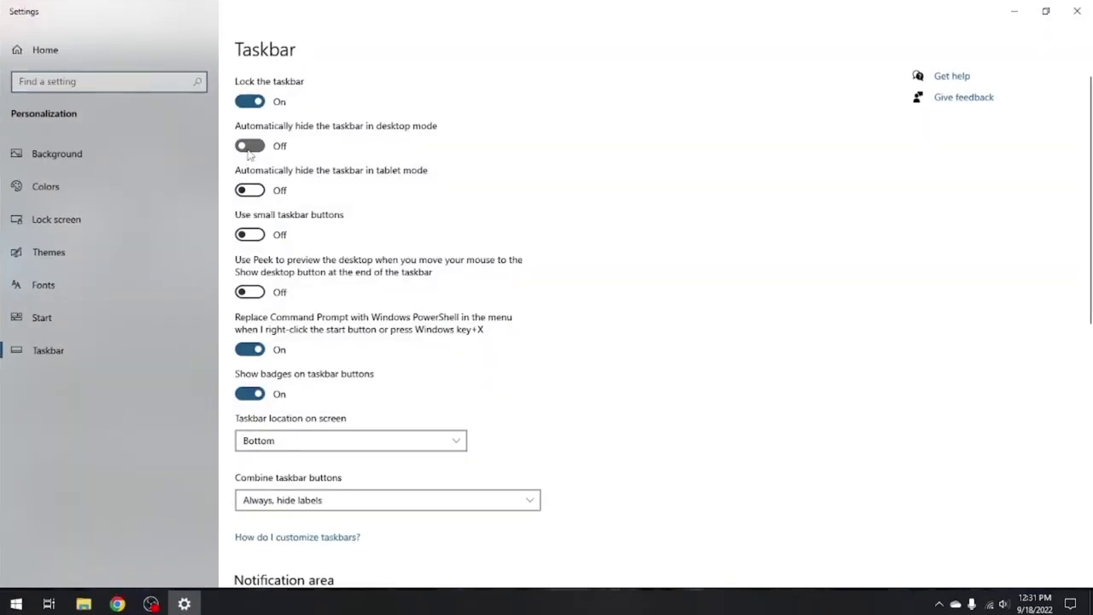
left_click(1079, 7)
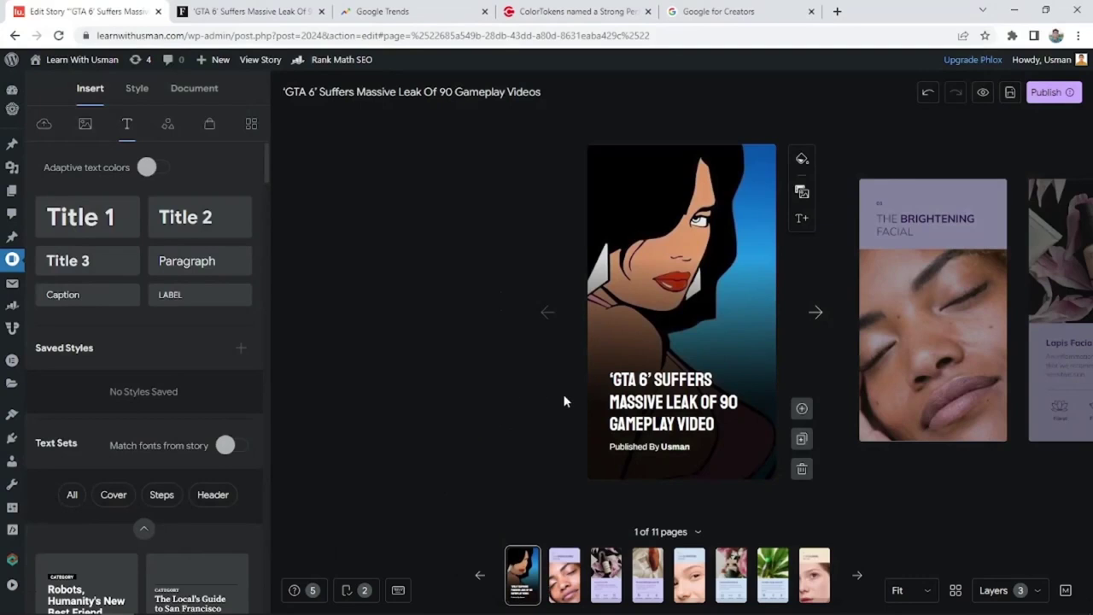
- Copy the Forbes article's passage from "This originated from GTAforums" through "Grand Theft Auto 6." and go to page 2 of the story
left_click(241, 7)
scroll(402, 373, "down", 10)
left_click(275, 412)
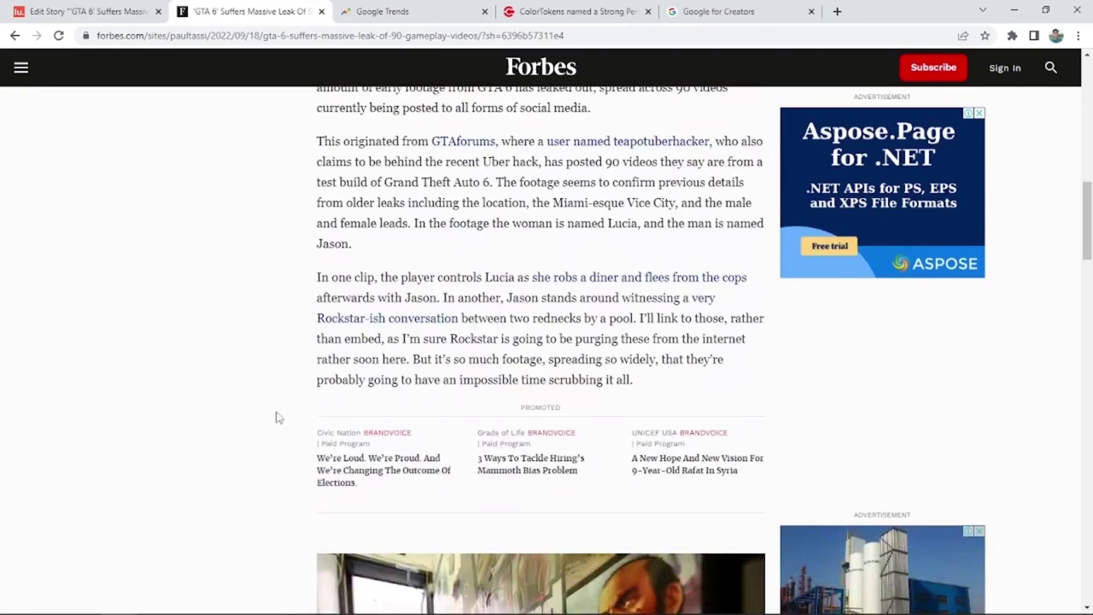
scroll(277, 416, "up", 2)
scroll(234, 432, "down", 1)
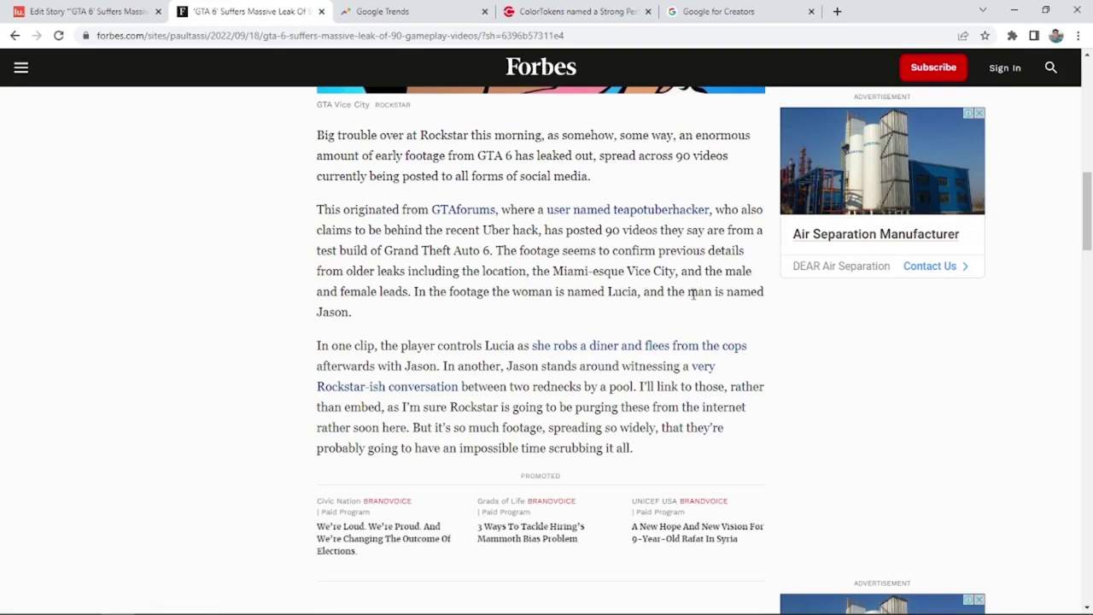
scroll(734, 427, "up", 2)
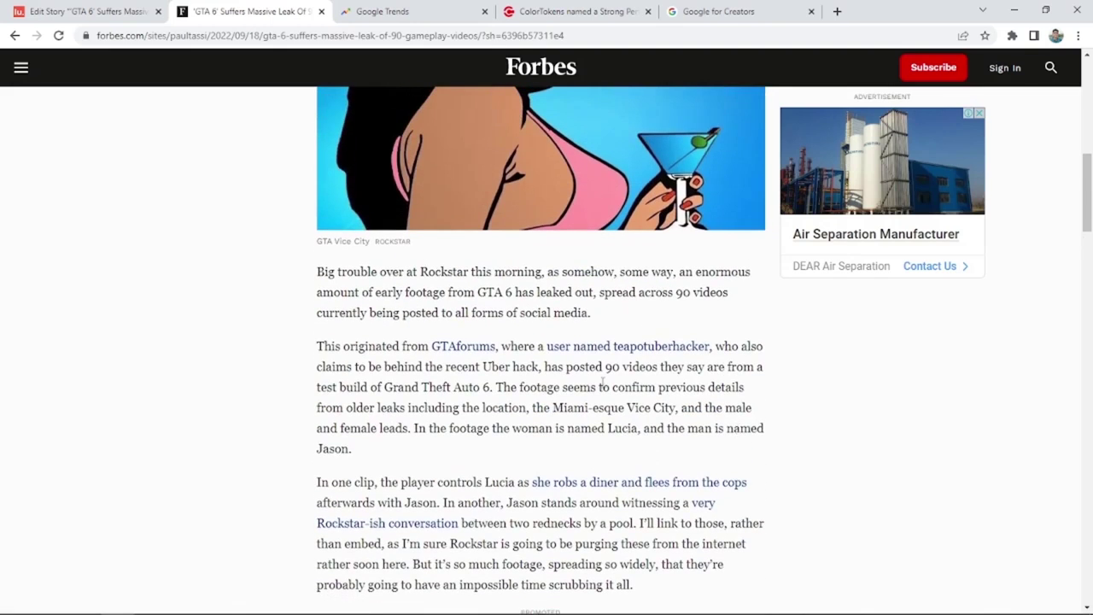
scroll(609, 383, "down", 1)
left_click_drag(315, 279, 493, 317)
right_click(475, 300)
left_click(495, 314)
left_click(72, 10)
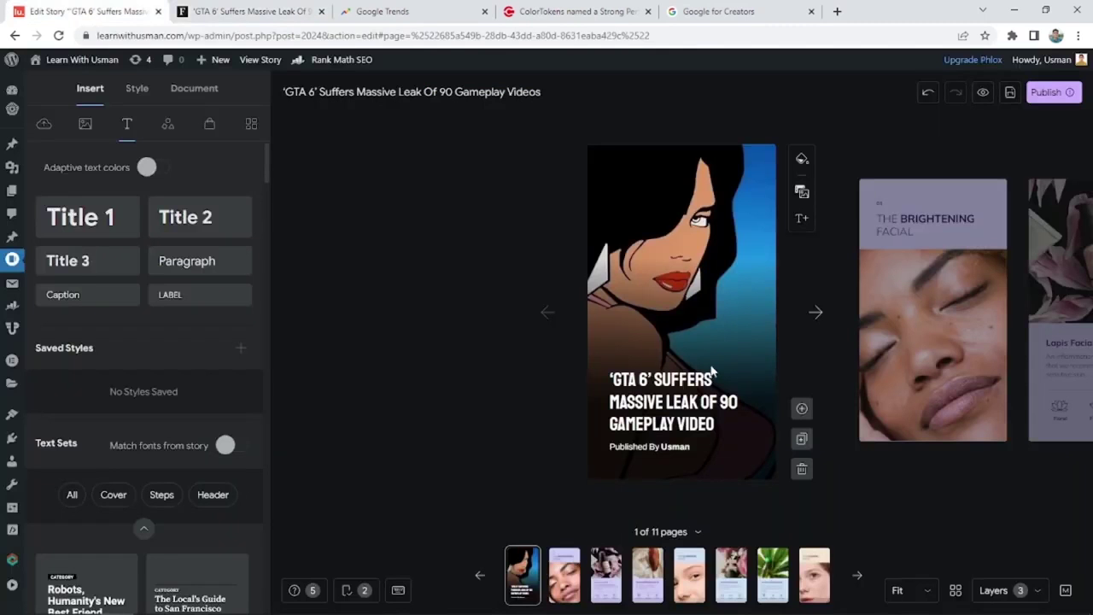
left_click(806, 318)
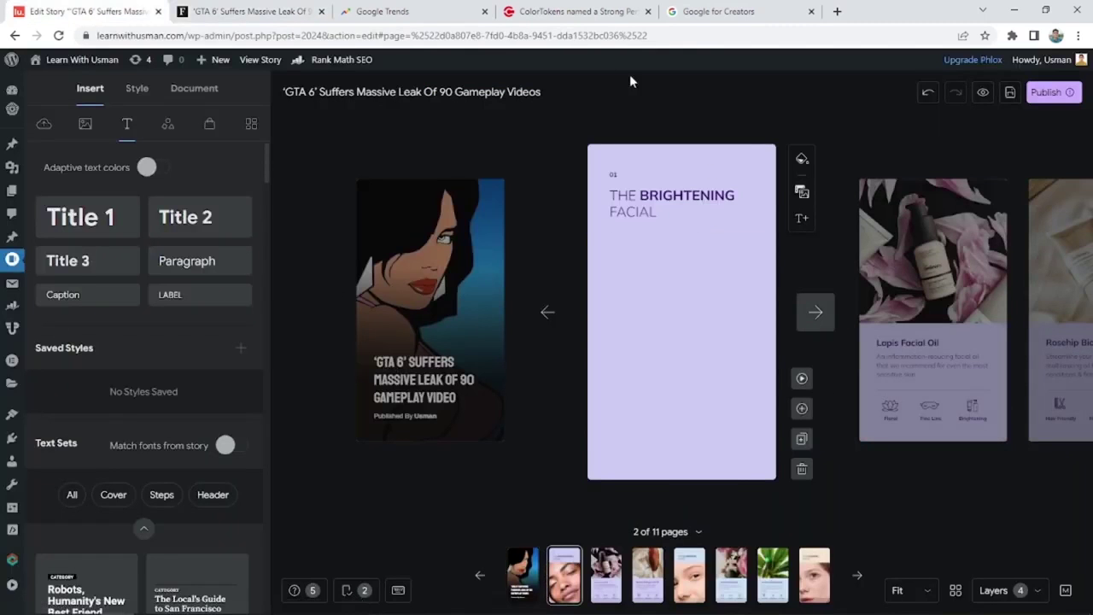
- Copy the Grand Theft Auto V poster photo from the Forbes article and return to the story editor
left_click(256, 11)
scroll(595, 472, "down", 4)
scroll(595, 472, "down", 3)
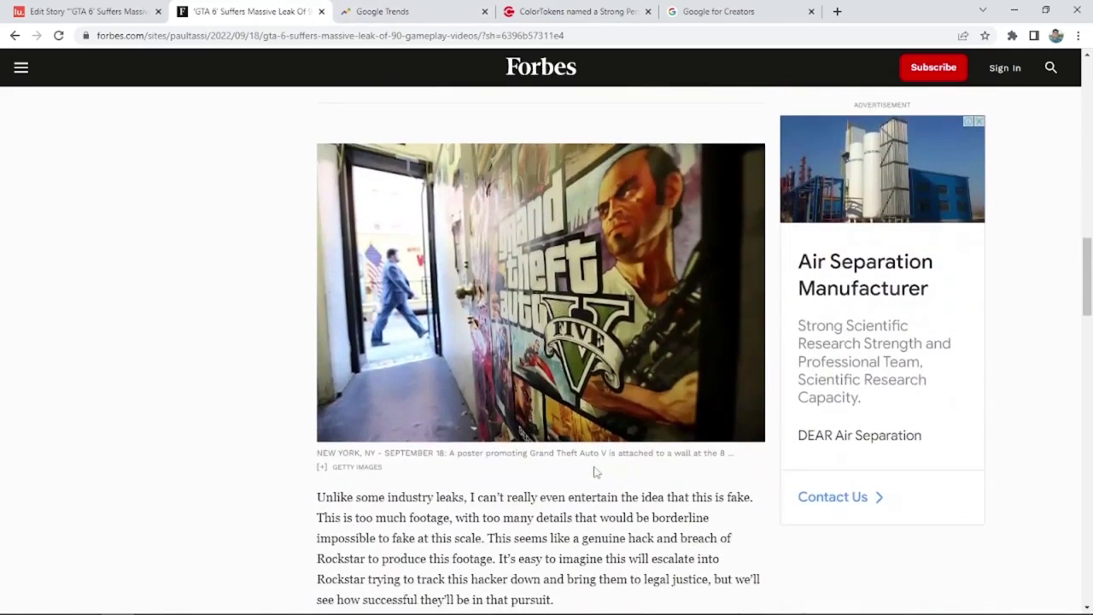
right_click(549, 282)
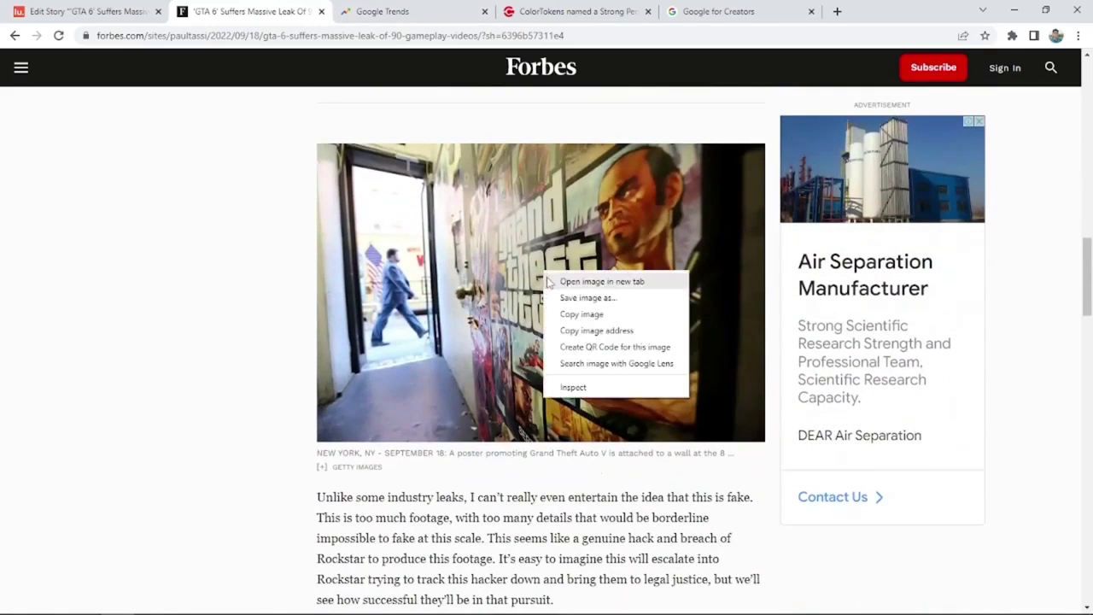
left_click(577, 314)
left_click(68, 11)
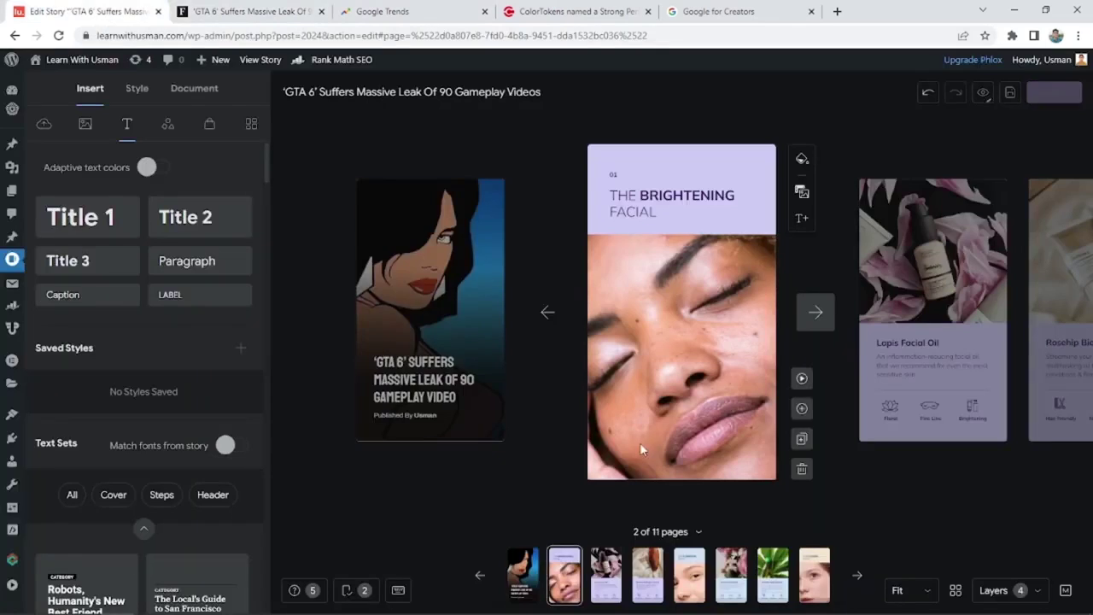
- Delete the face photo, "The Brightening Facial" heading and the "01" label from page 2
left_click(724, 326)
key("Delete")
left_click(670, 204)
key("Delete")
left_click(612, 176)
key("Delete")
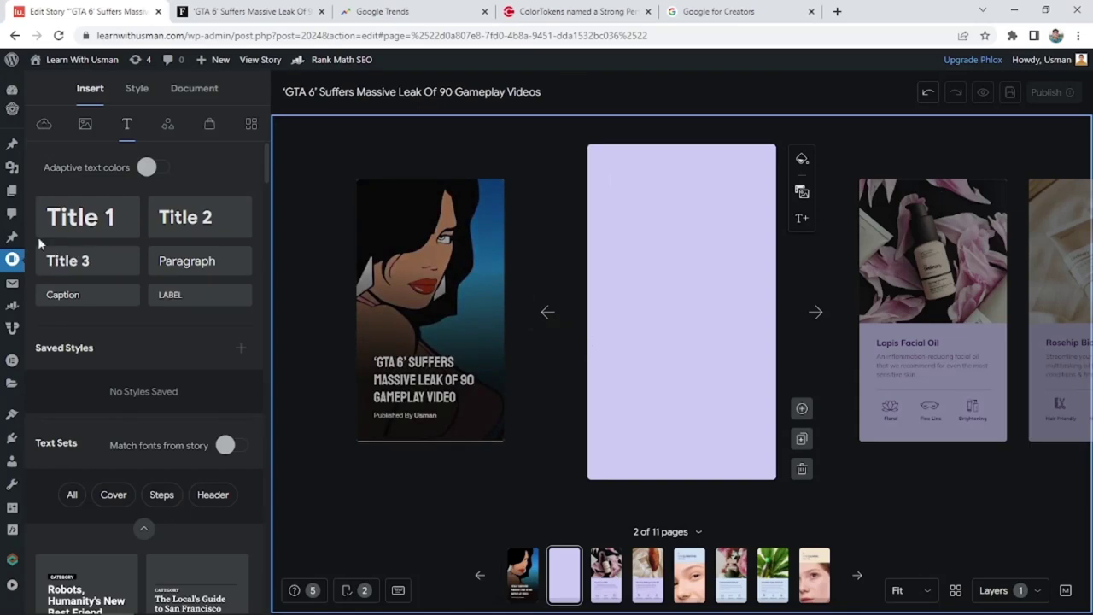
- Add a Title 2 text to page 2 and replace its placeholder with the selected GTAforums passage from the Forbes article
left_click(202, 220)
key("ctrl+Tab")
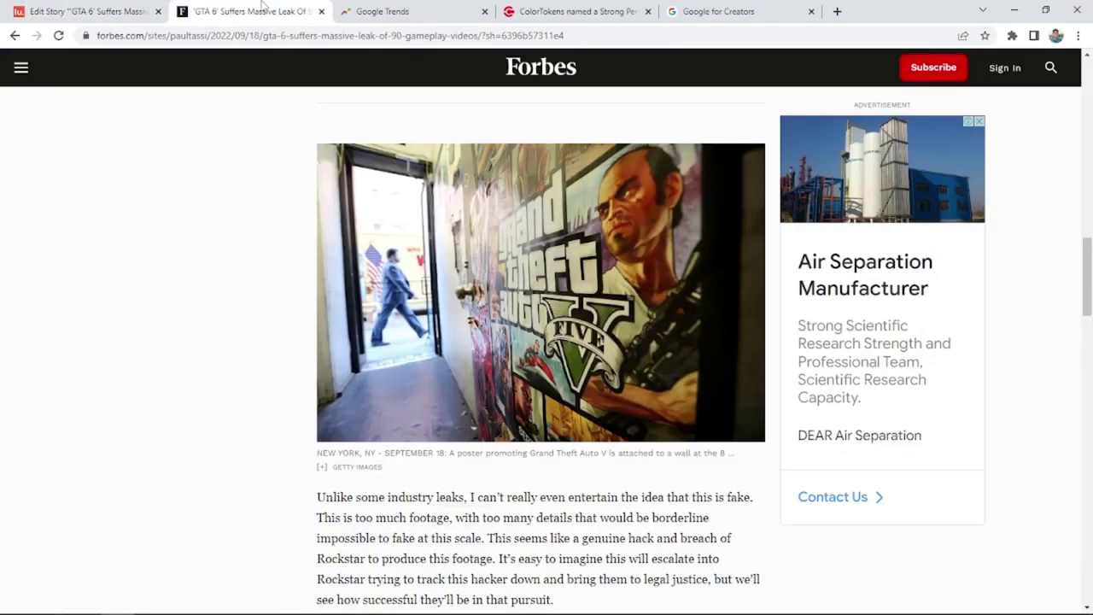
scroll(437, 430, "up", 15)
right_click(519, 432)
left_click(538, 443)
key("ctrl+shift+Tab")
double_click(618, 316)
key("ctrl+v")
- Widen the pasted passage's text box to nearly the page width and move it to the middle of page 2
key("ctrl+a")
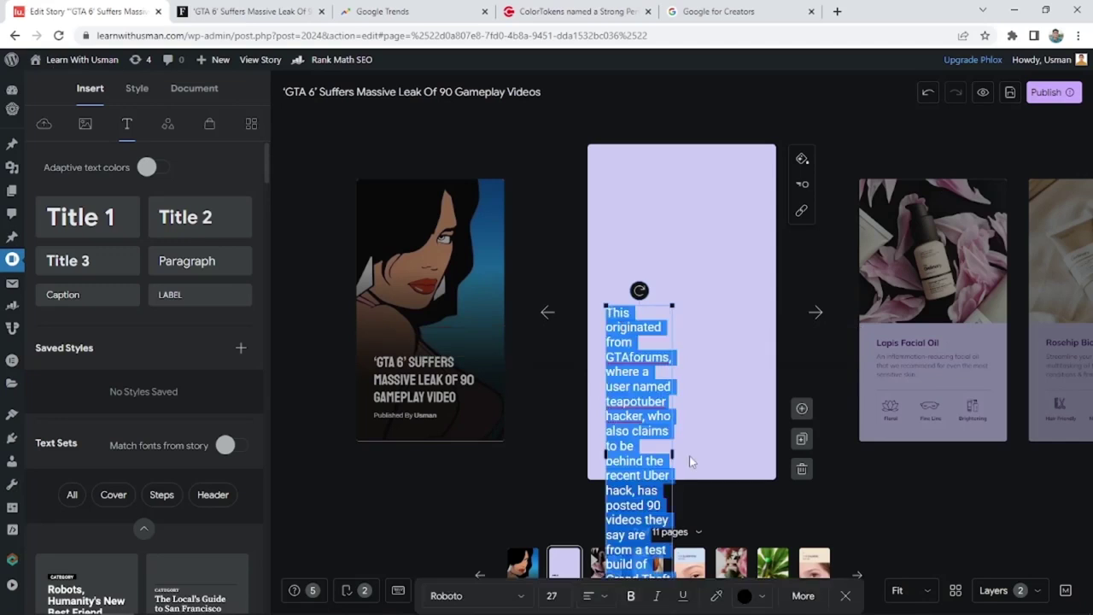
left_click_drag(672, 453, 756, 434)
left_click_drag(657, 427, 659, 311)
- Set the whole passage on page 2 to the Rubik font at size 24
double_click(659, 311)
key("ctrl+a")
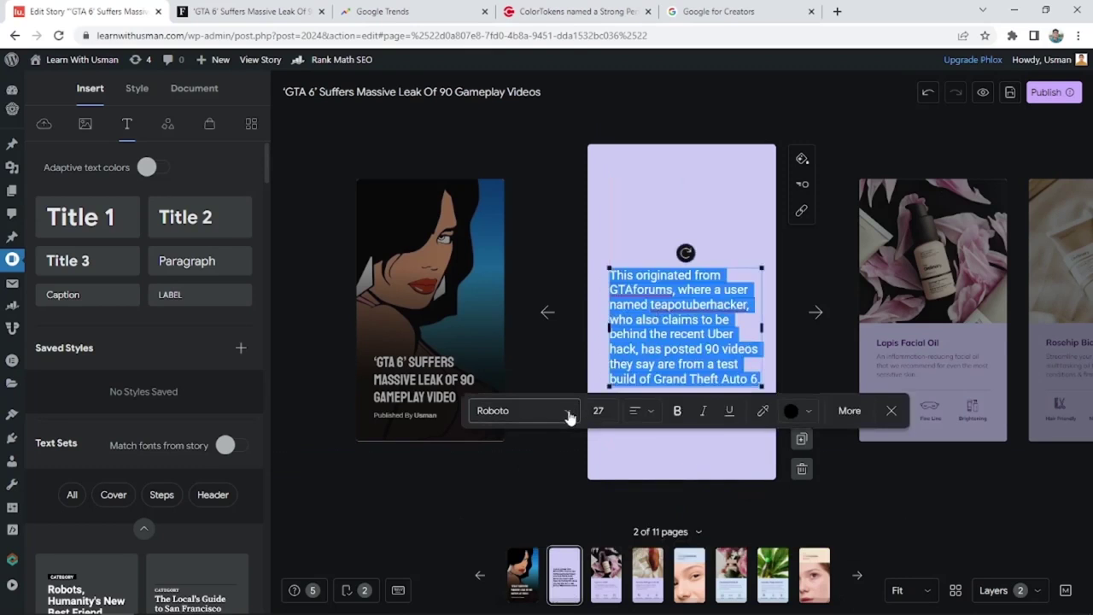
left_click(552, 412)
type("ru")
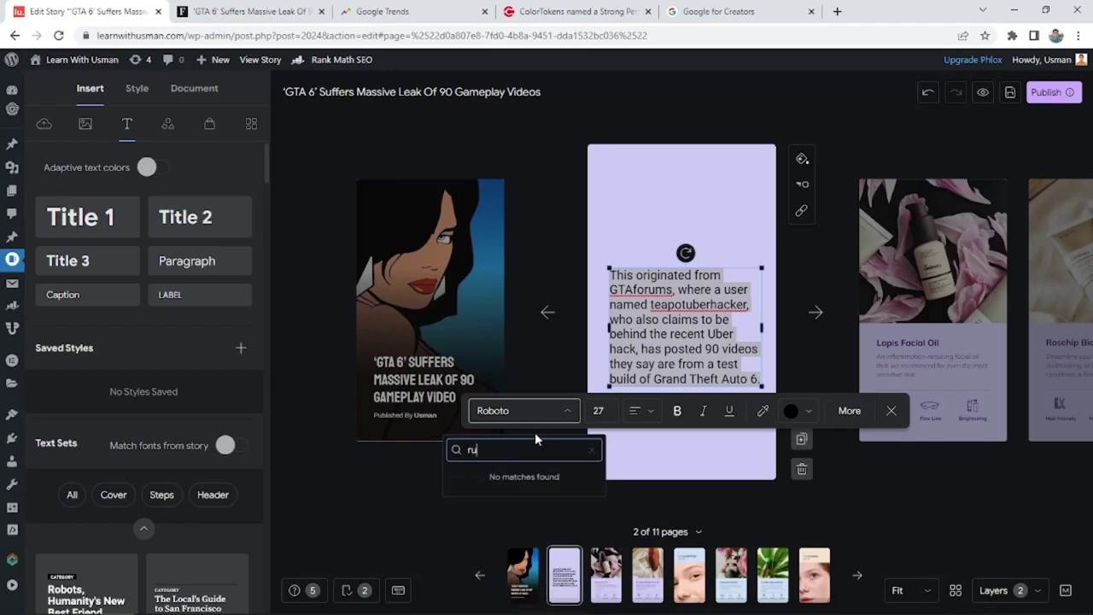
type("bik")
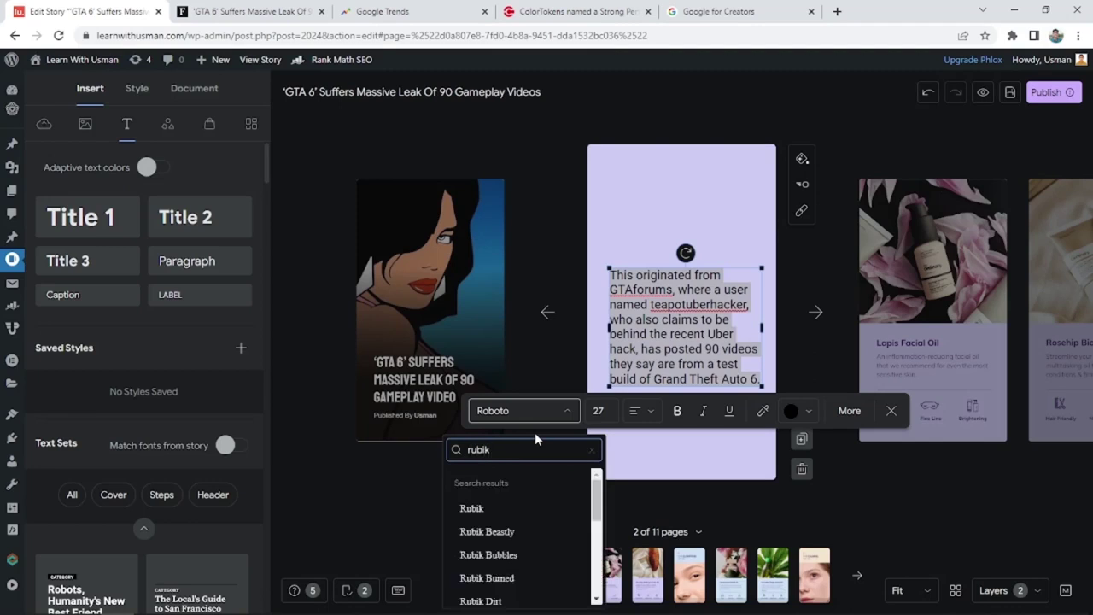
left_click(519, 508)
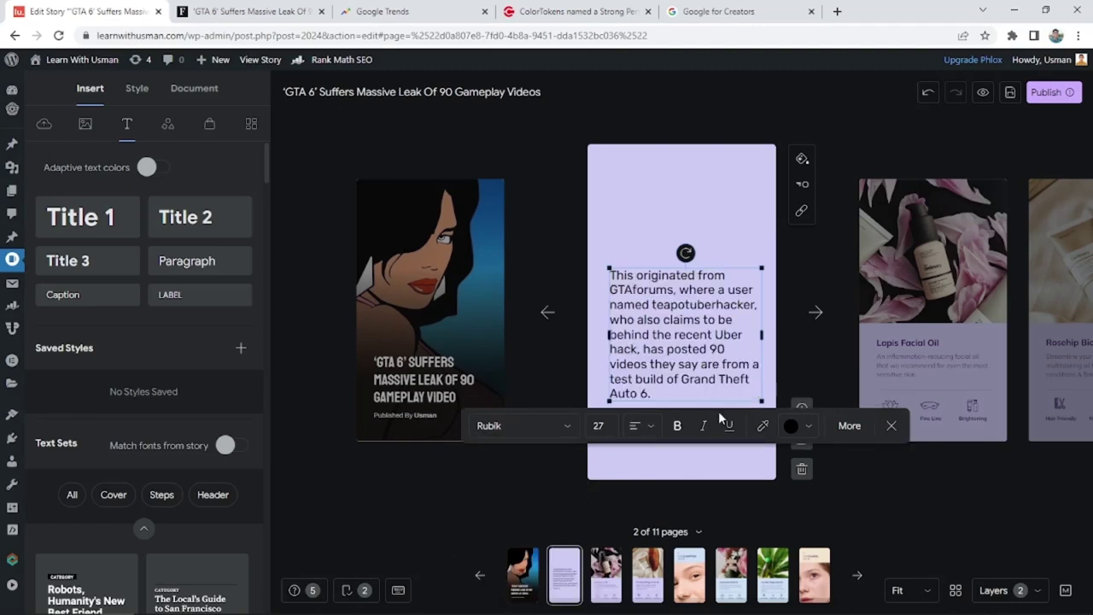
left_click(598, 429)
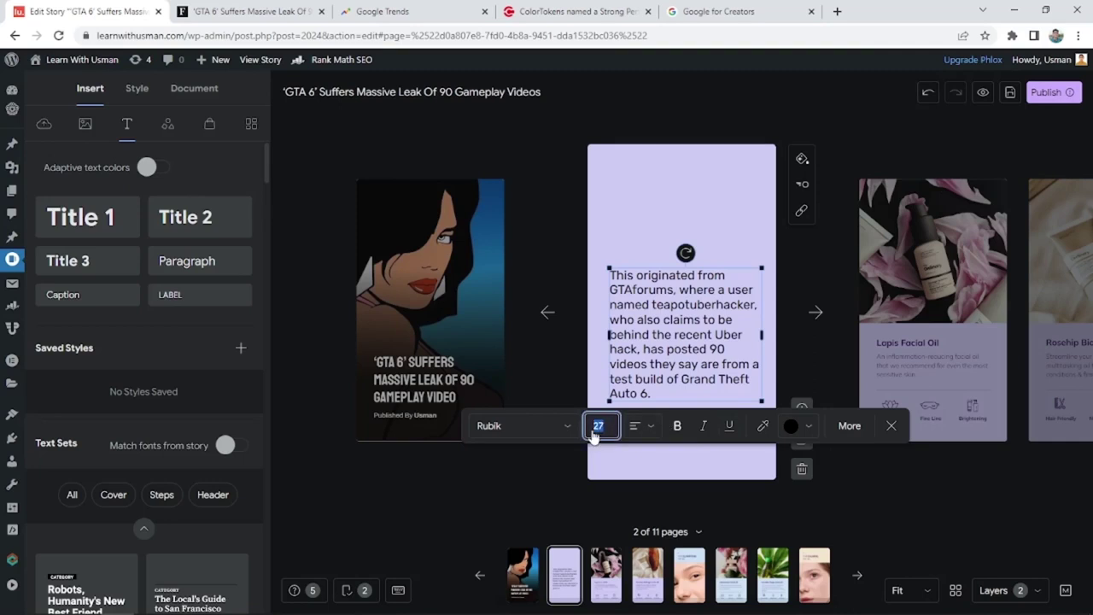
type("24")
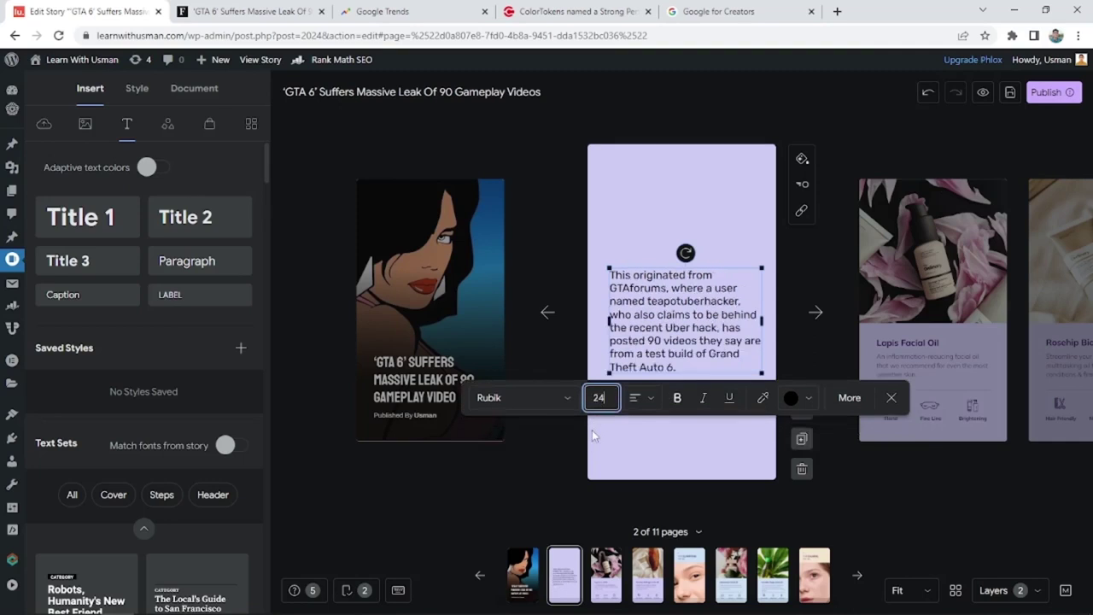
key("Return")
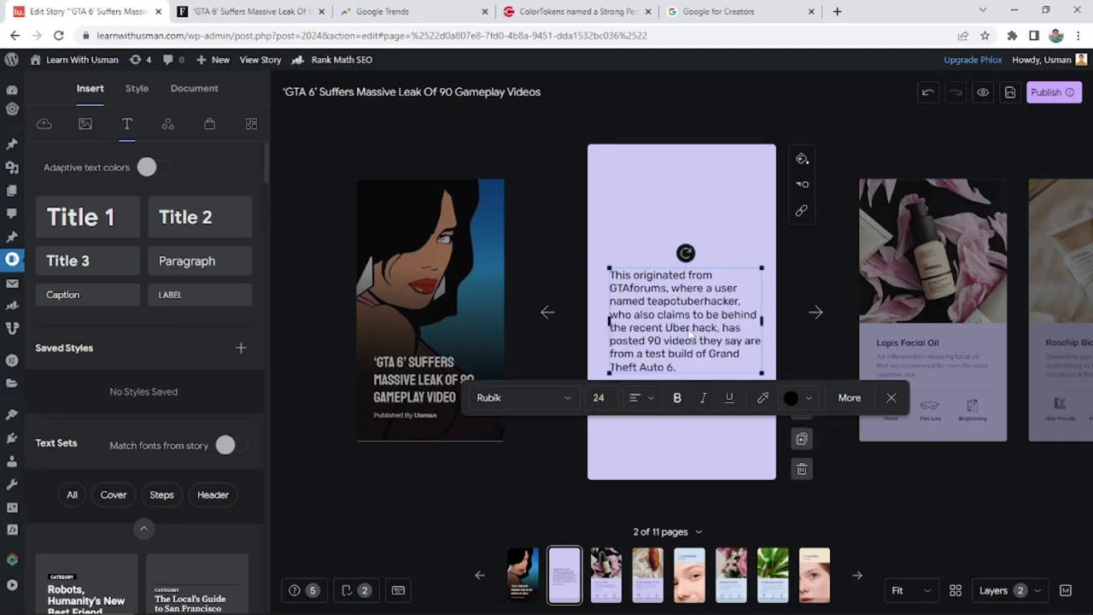
- Make "Uber hack" and "teapotuberhacker" bold in the passage on page 2
left_click(667, 328)
left_click_drag(666, 328, 718, 334)
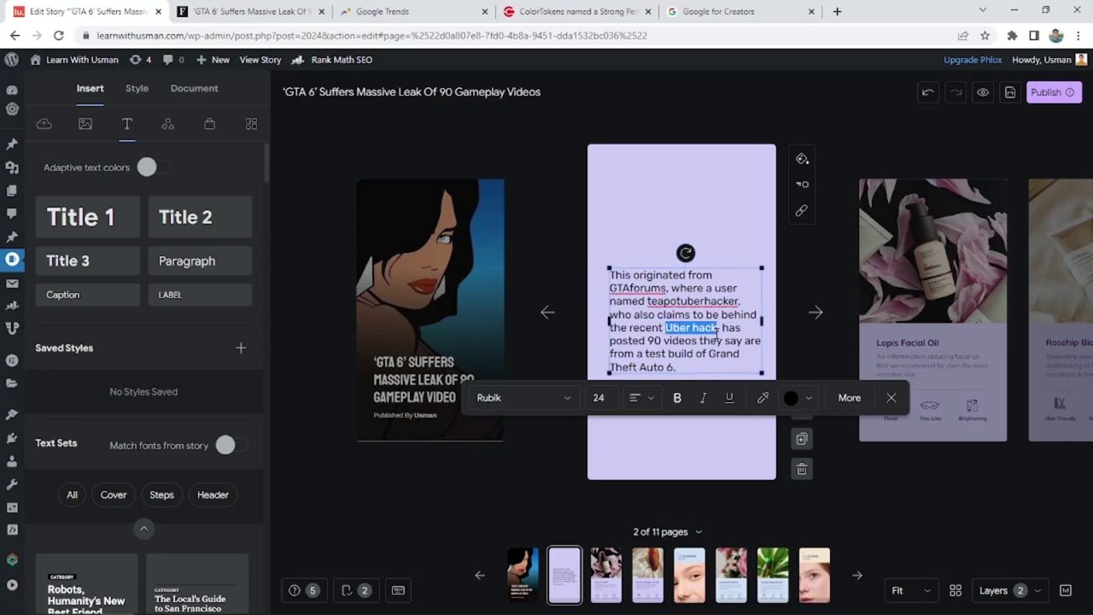
left_click(677, 397)
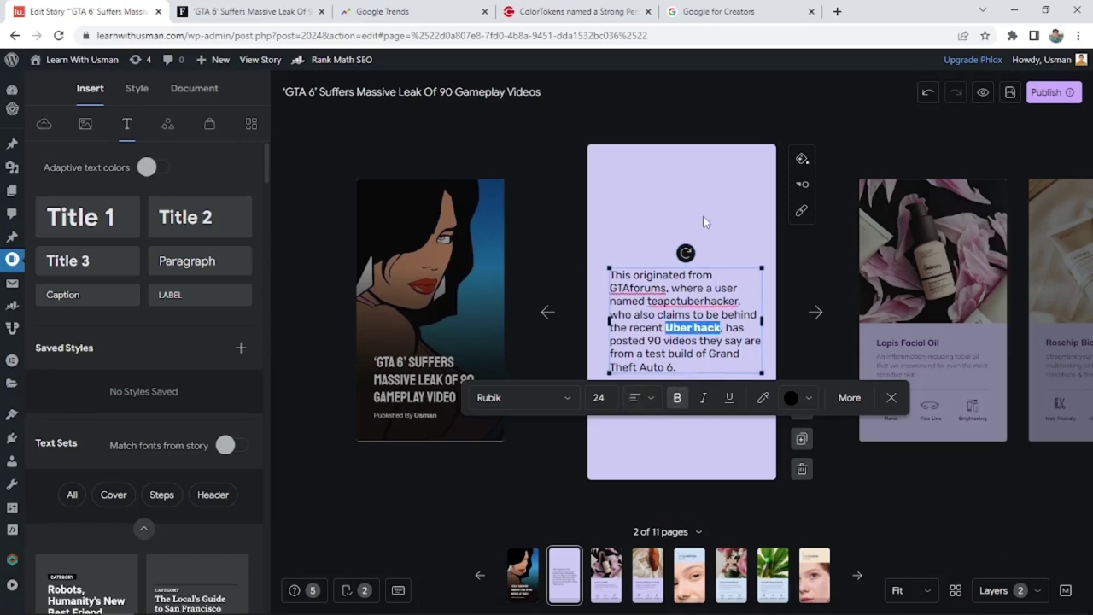
left_click(703, 216)
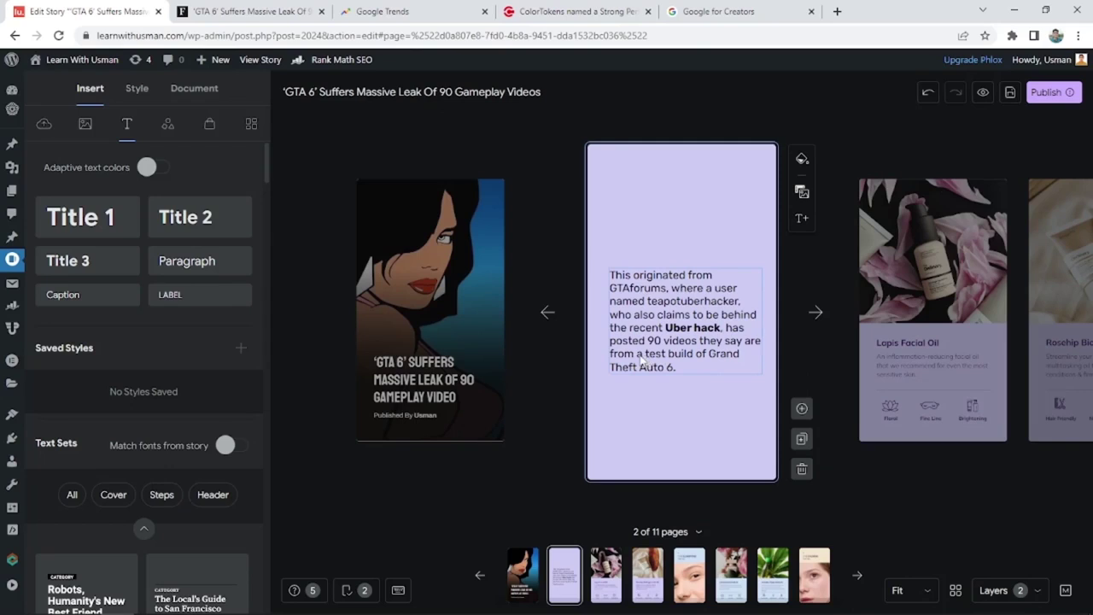
double_click(647, 303)
left_click_drag(647, 301, 739, 303)
left_click(677, 397)
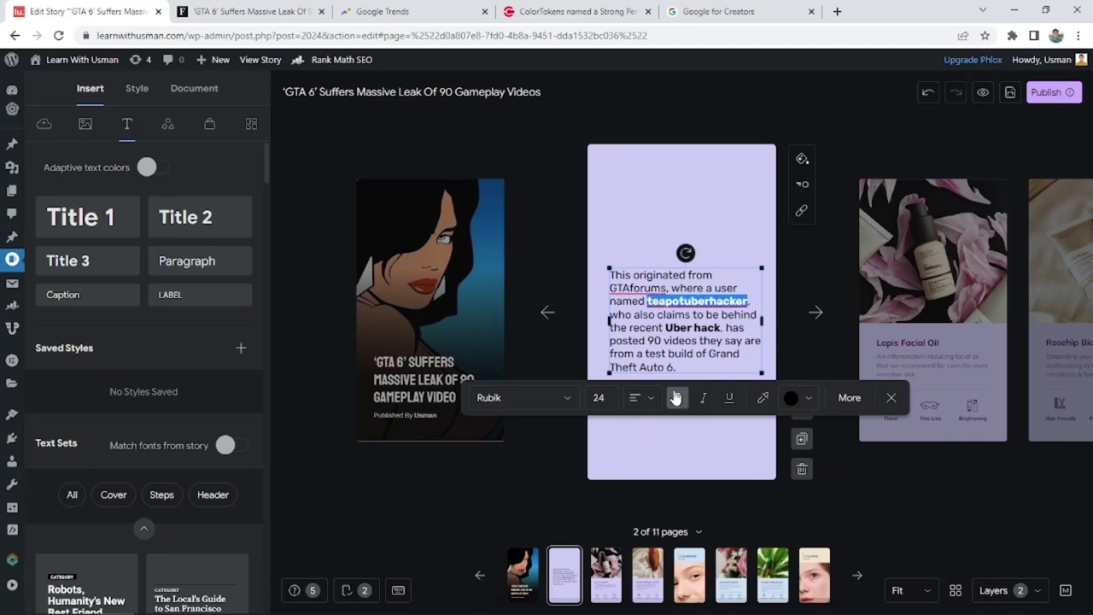
left_click(572, 213)
- Center-align the passage on page 2 and move its text box slightly higher
left_click(705, 337)
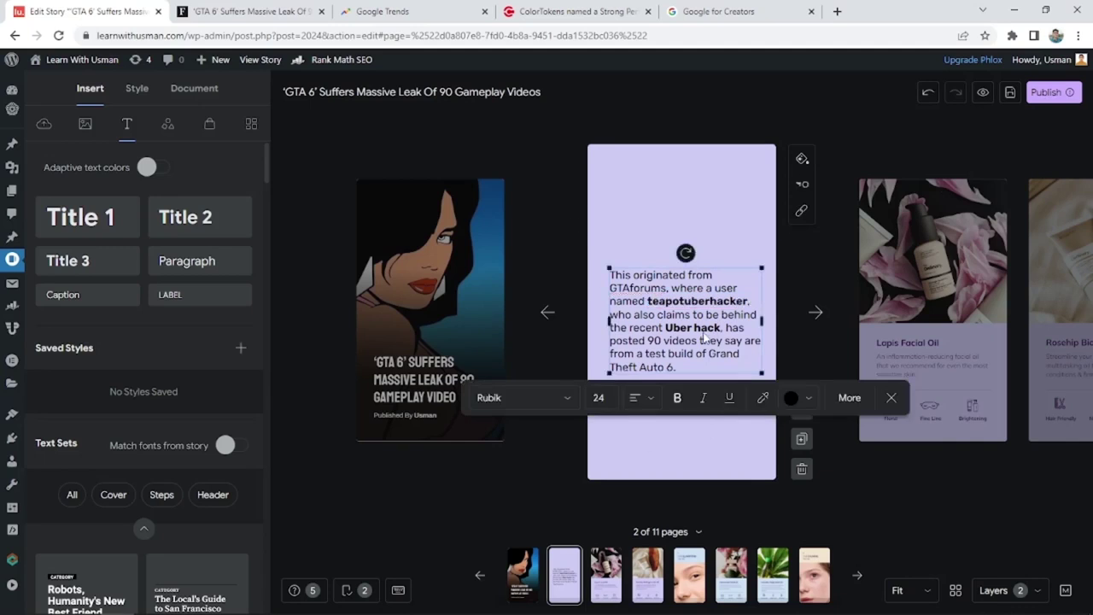
left_click(647, 400)
left_click(662, 436)
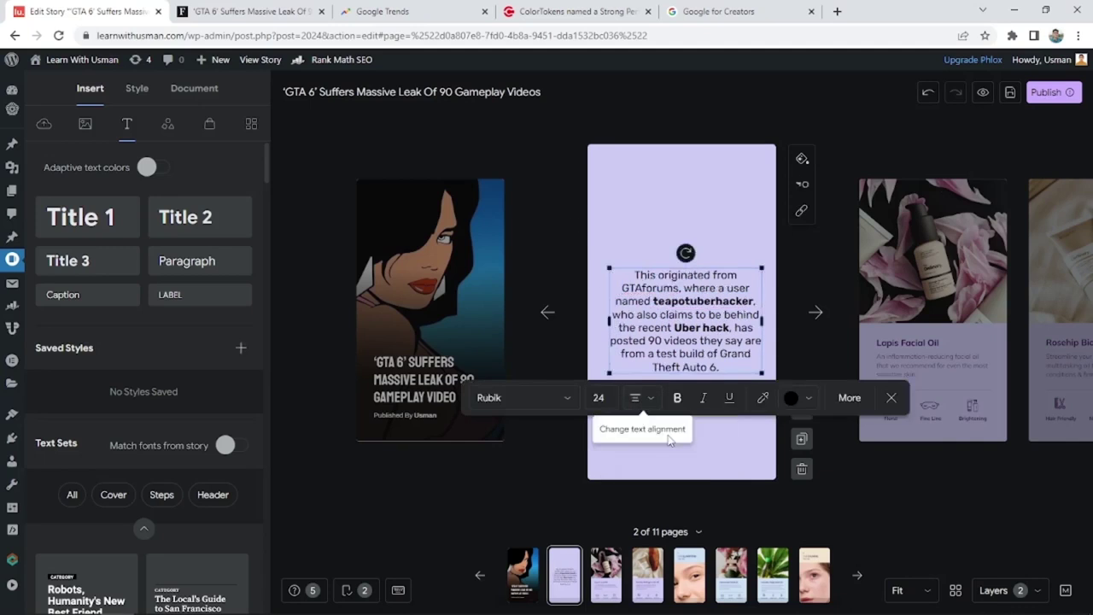
left_click(635, 397)
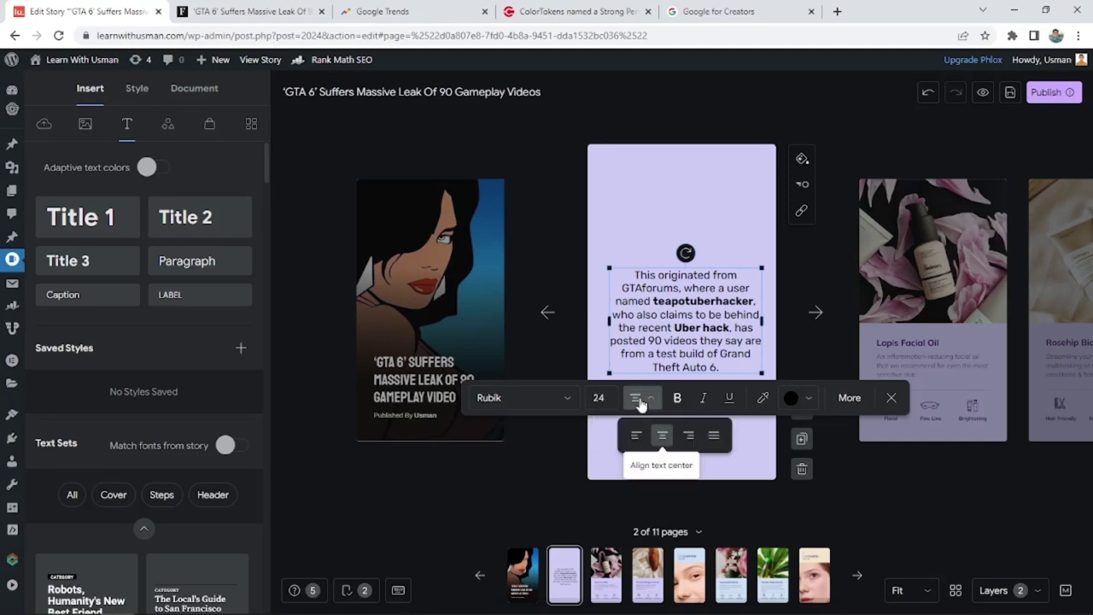
left_click(540, 190)
left_click_drag(684, 319, 680, 309)
left_click(471, 496)
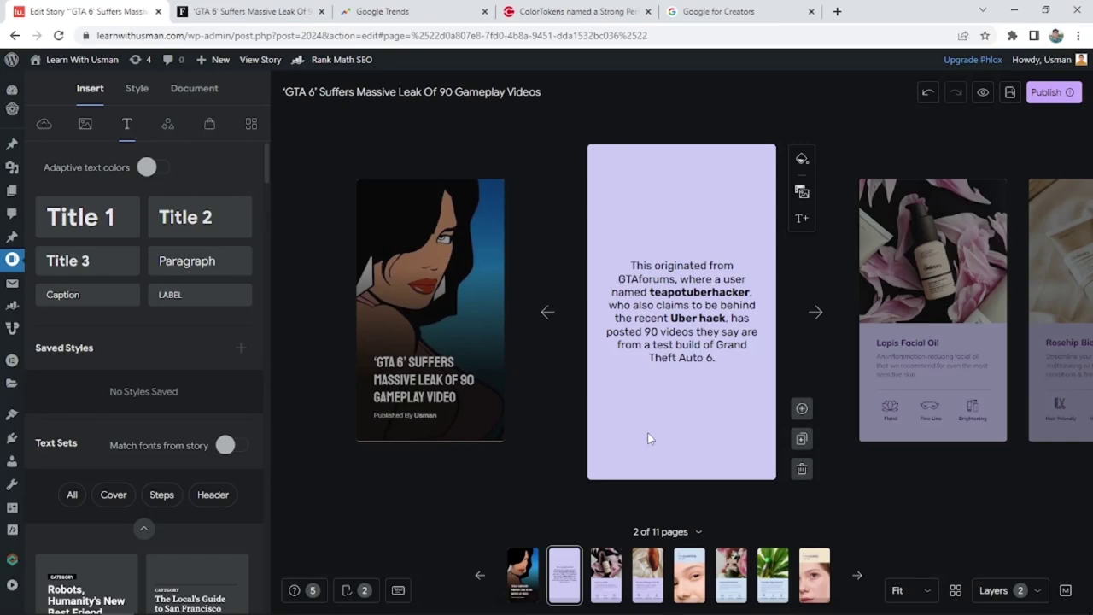
- Add a square shape to page 2 and stretch it into a thin bar about as wide as the passage, near the page's lower edge
left_click(239, 11)
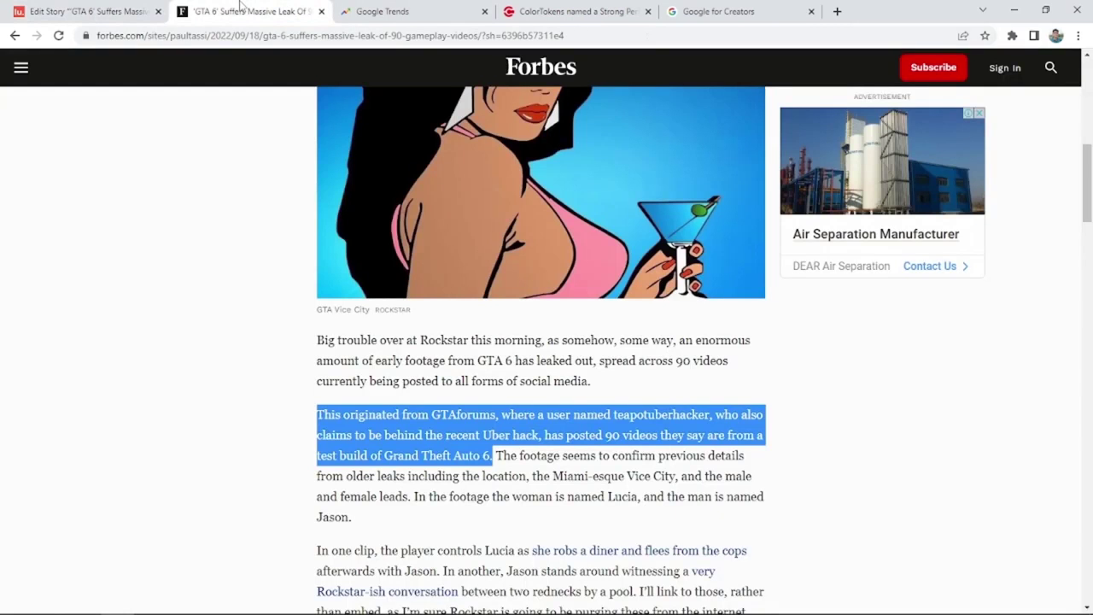
left_click(32, 10)
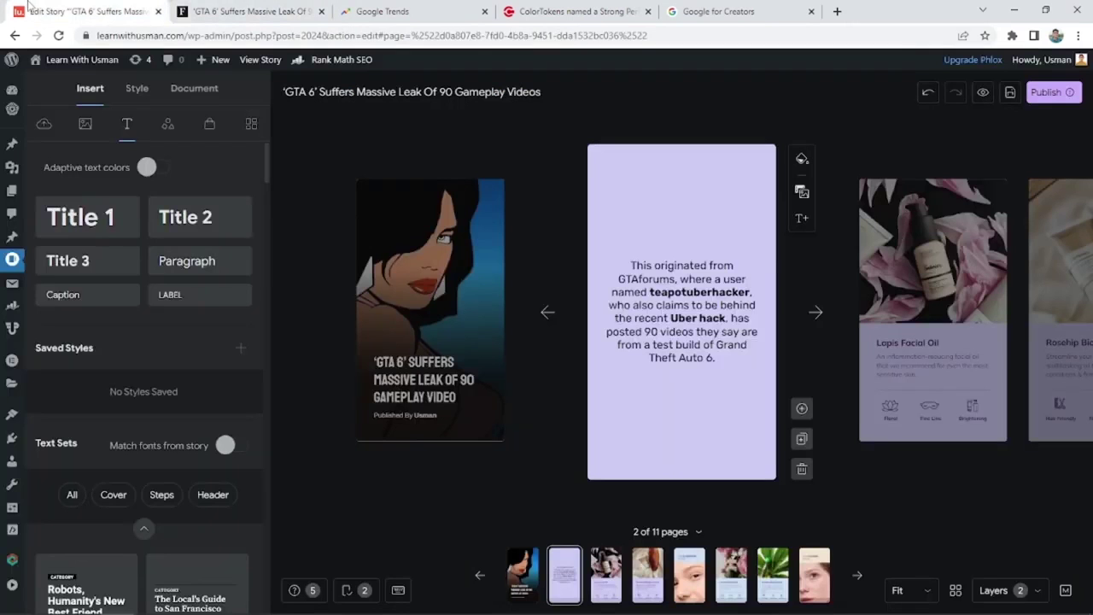
left_click(167, 125)
left_click(59, 213)
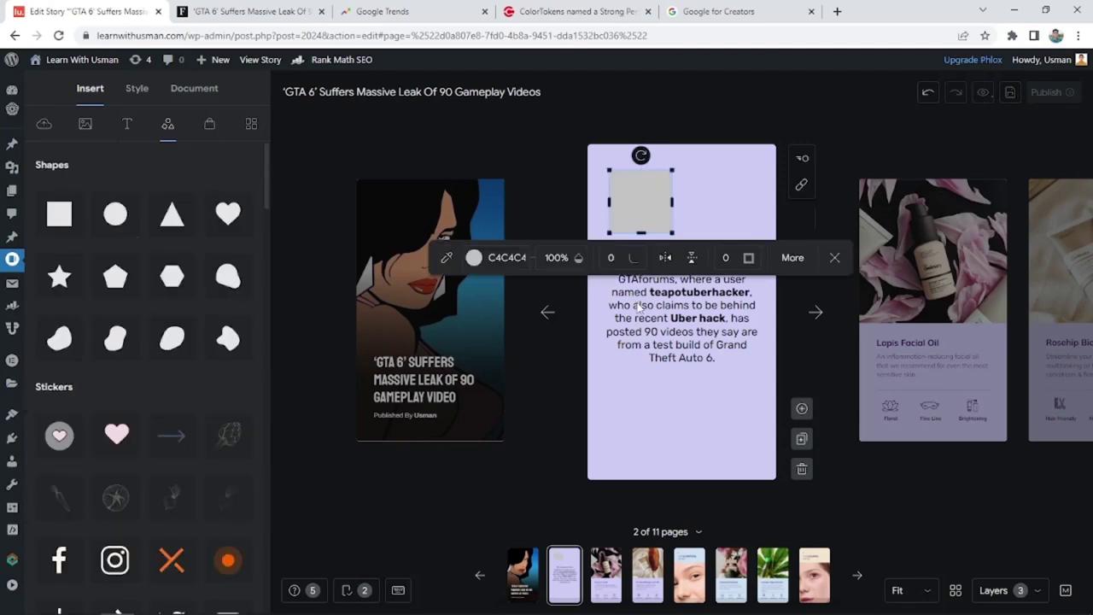
left_click_drag(652, 206, 749, 441)
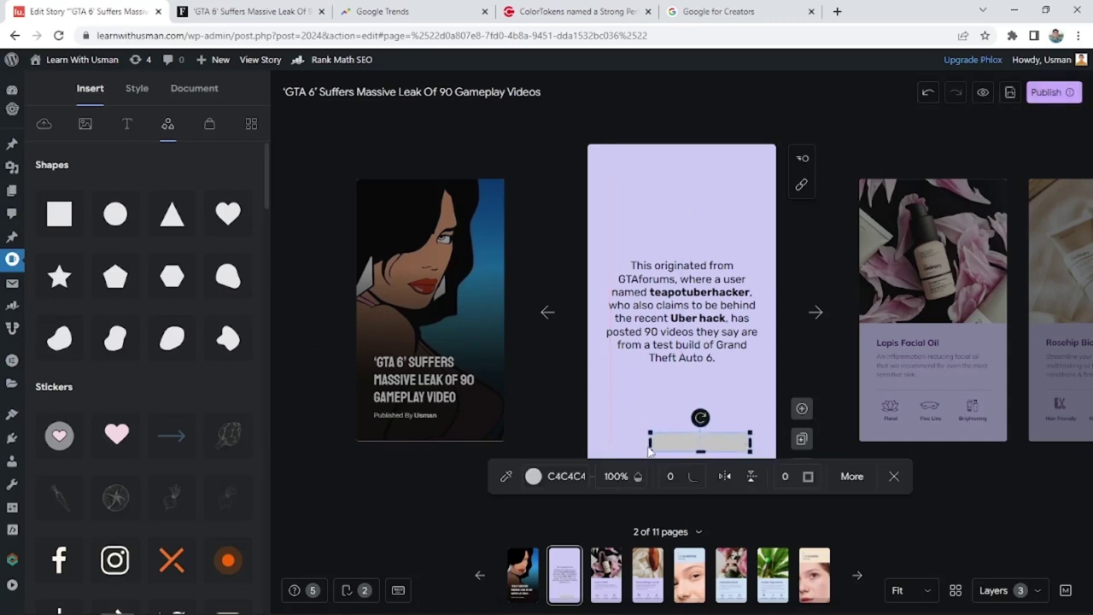
left_click_drag(649, 444, 608, 442)
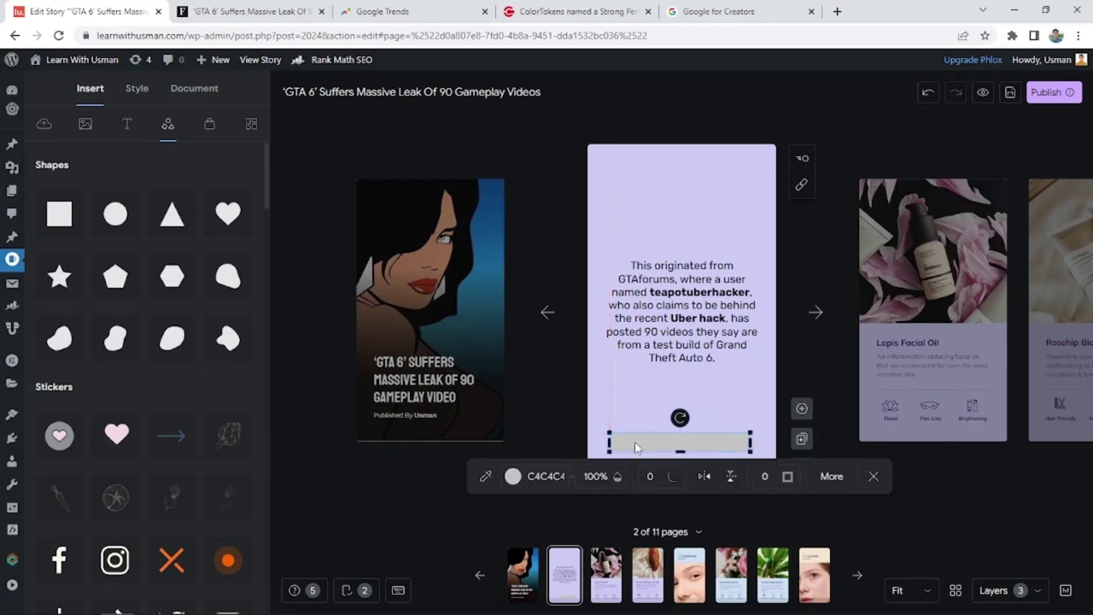
left_click_drag(750, 444, 754, 444)
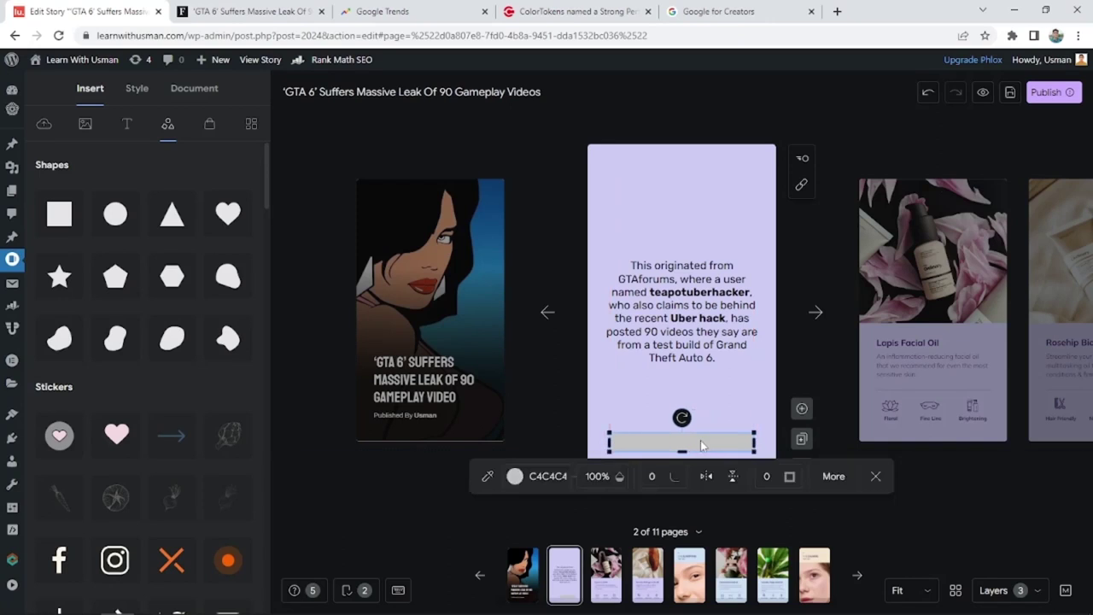
mouse_move(678, 432)
left_mouse_down()
mouse_move(669, 432)
mouse_move(676, 442)
mouse_move(679, 422)
left_mouse_up()
- Fill the bar below the passage with the default black color 000000
left_click(522, 442)
left_click(515, 472)
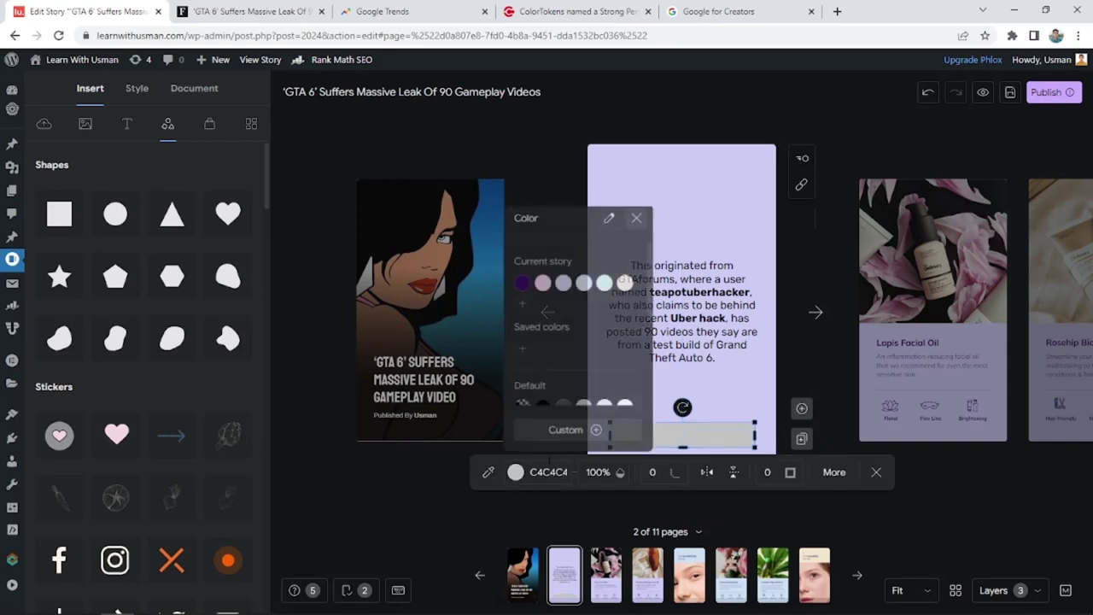
left_click(543, 407)
left_click(432, 482)
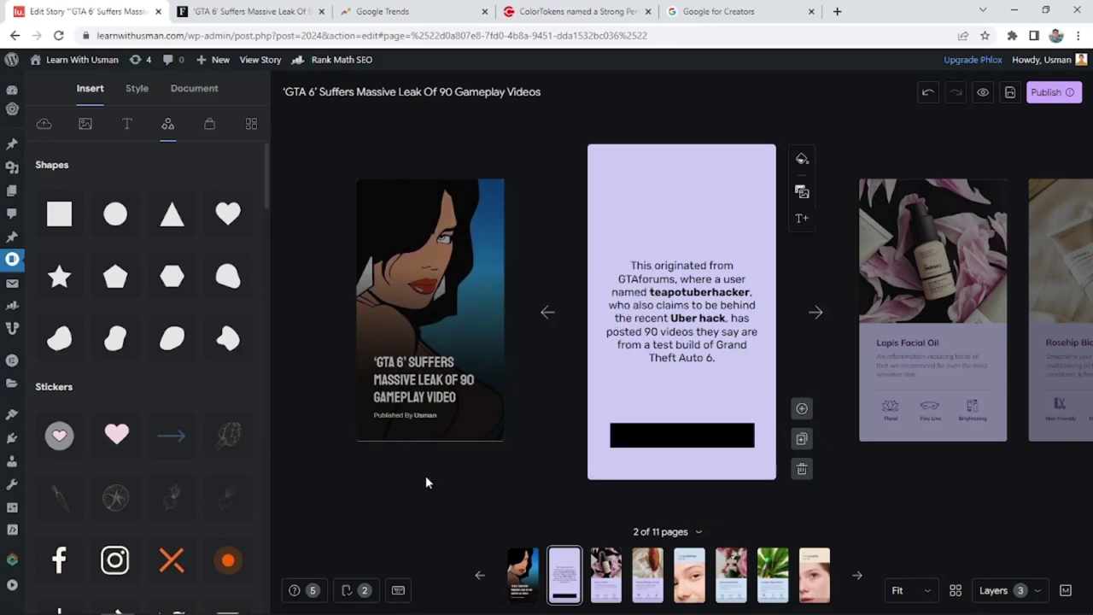
- Round the corners of the black bar with a corner radius of 8
left_click(672, 431)
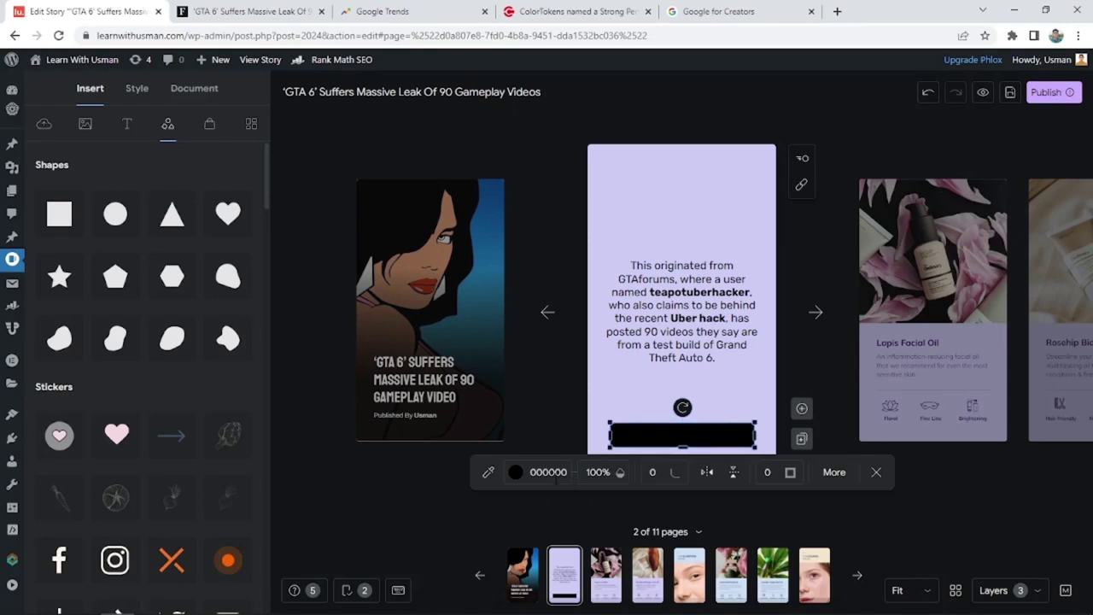
left_click(652, 472)
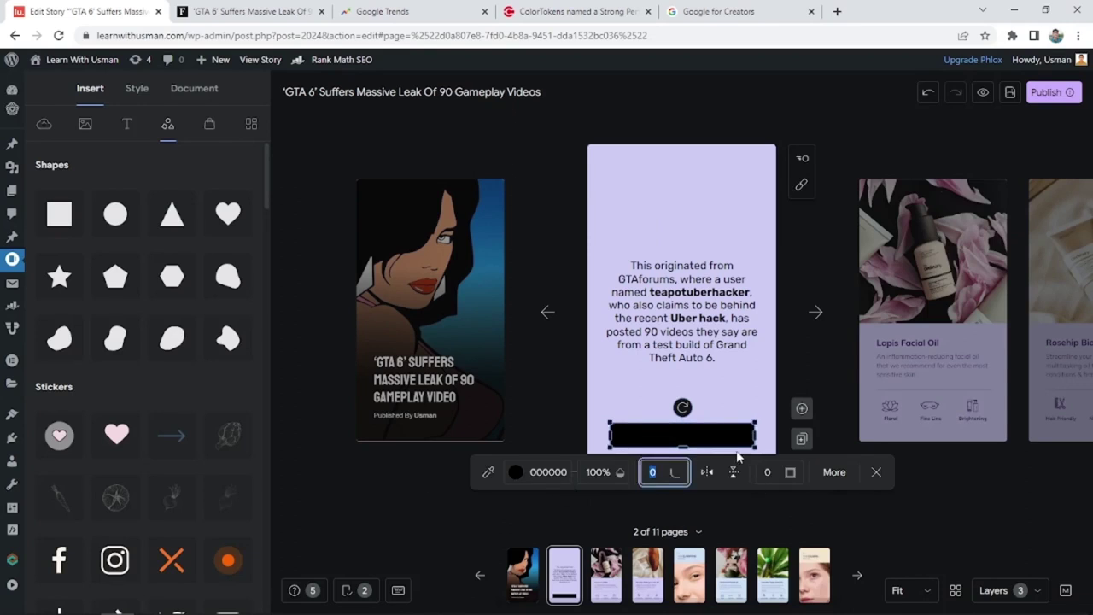
type("1")
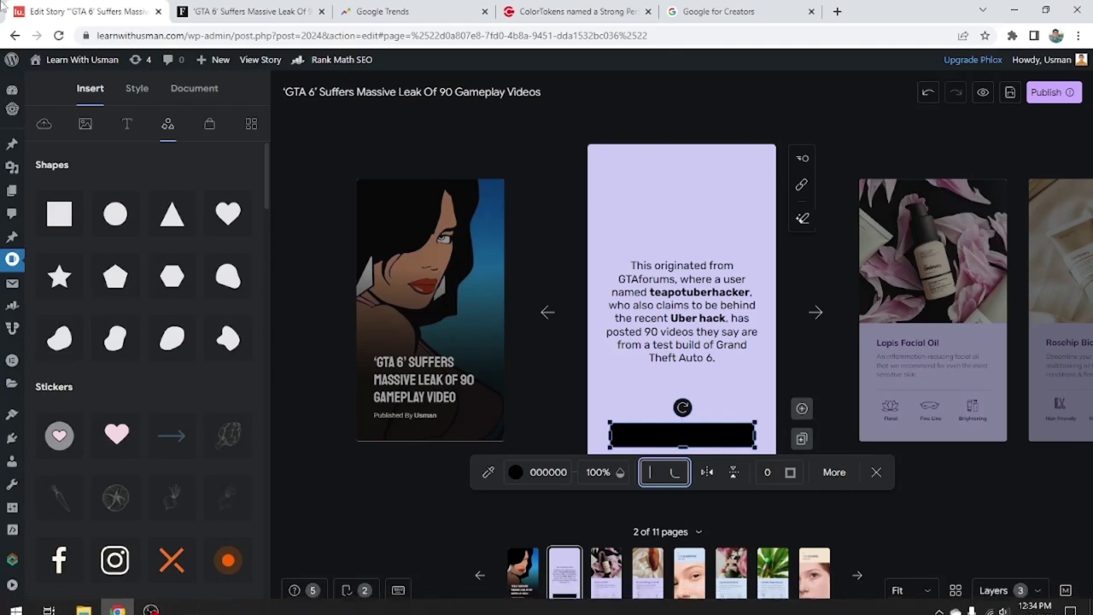
type("8")
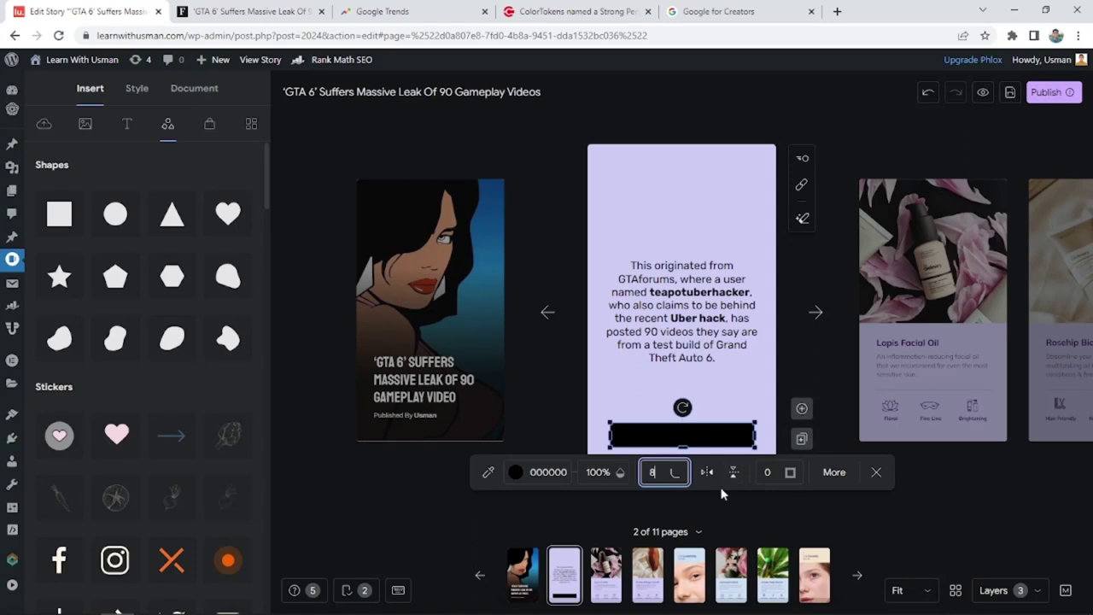
key("Return")
left_click(619, 373)
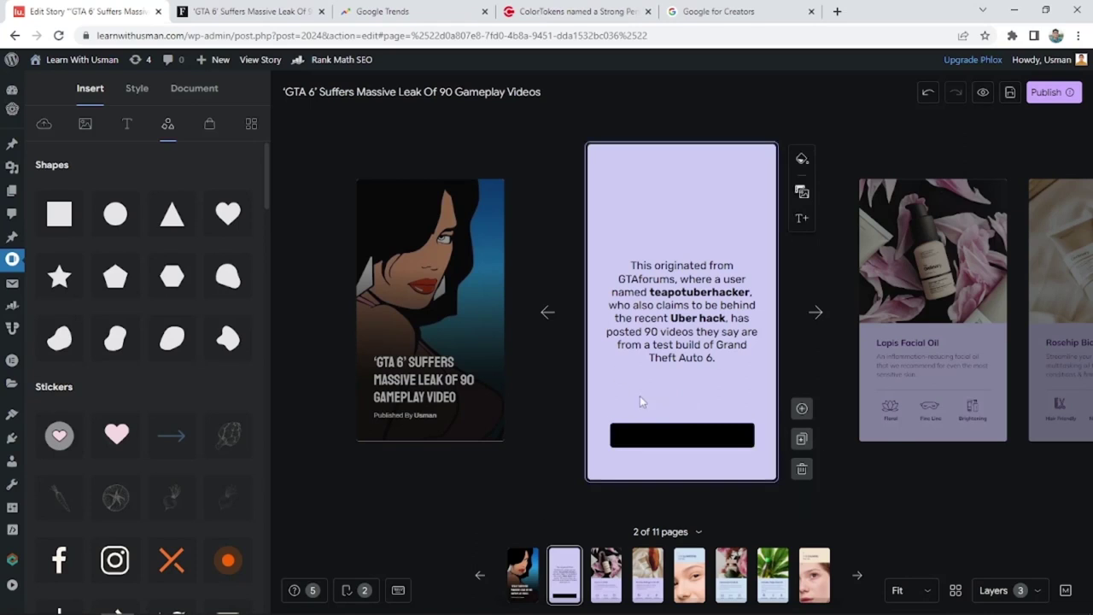
- Add a Title 3 text to page 2 and place it centered on the black bar
left_click(126, 124)
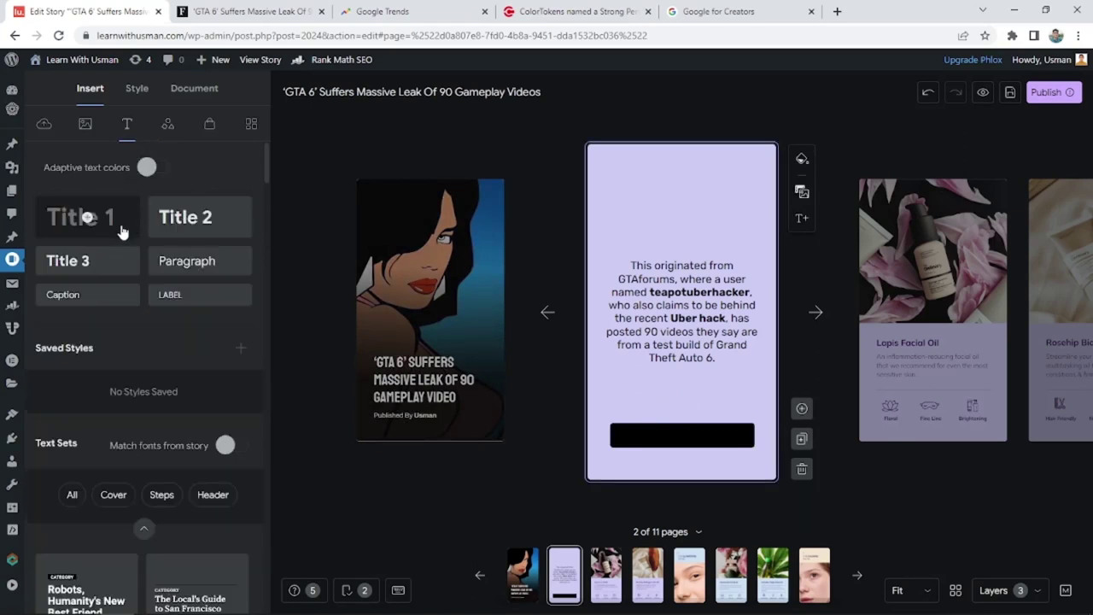
left_click(118, 273)
left_click_drag(624, 319, 674, 440)
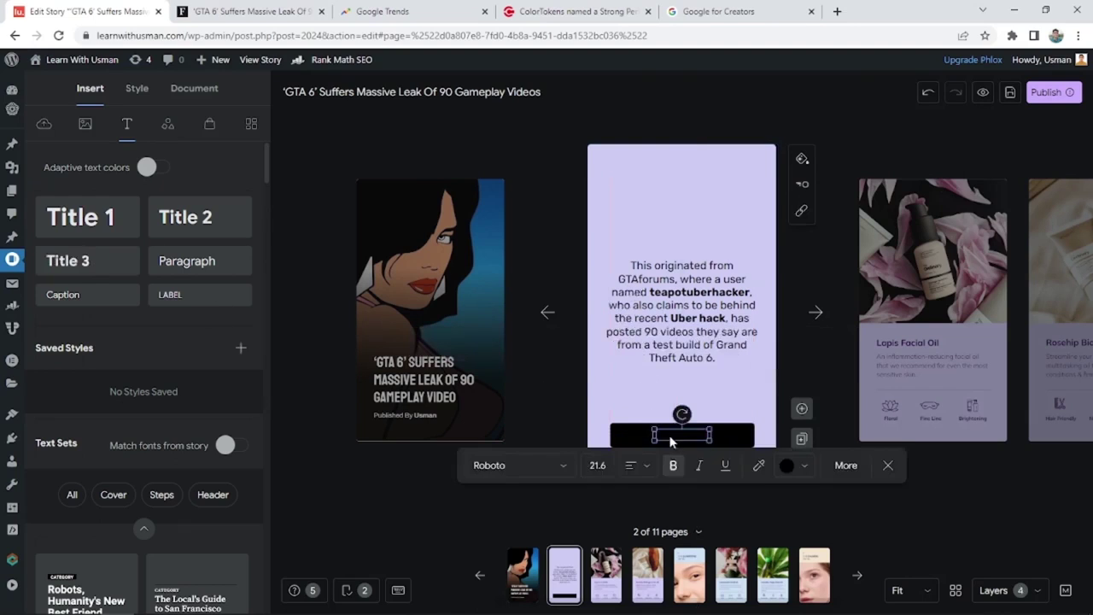
- Try the page's lilac background as the Title 3 text color and undo the change
left_click(754, 461)
left_click(637, 392)
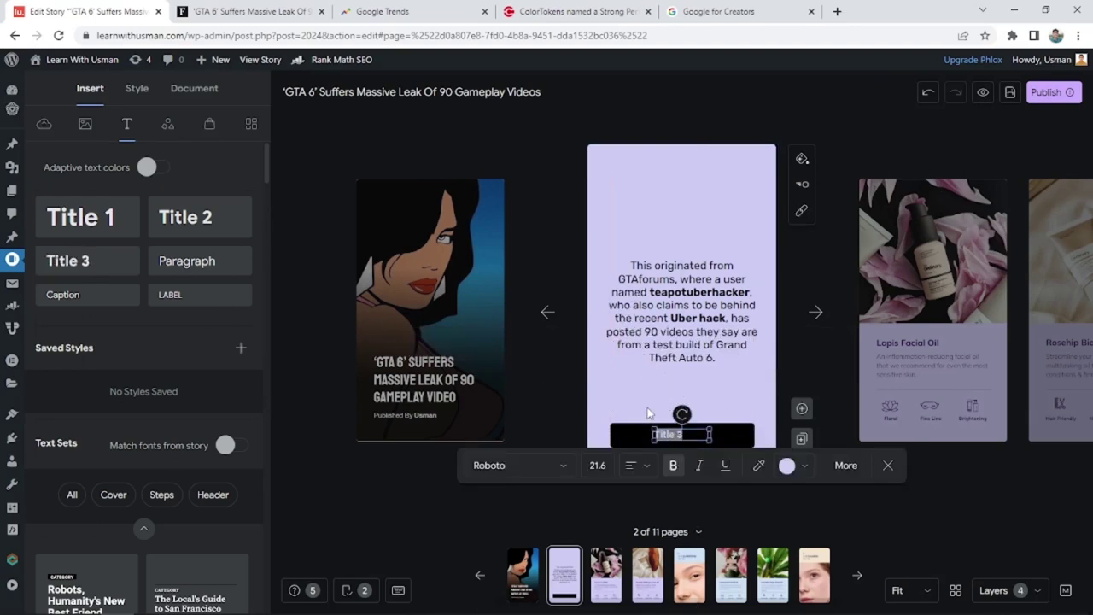
key("ctrl+z")
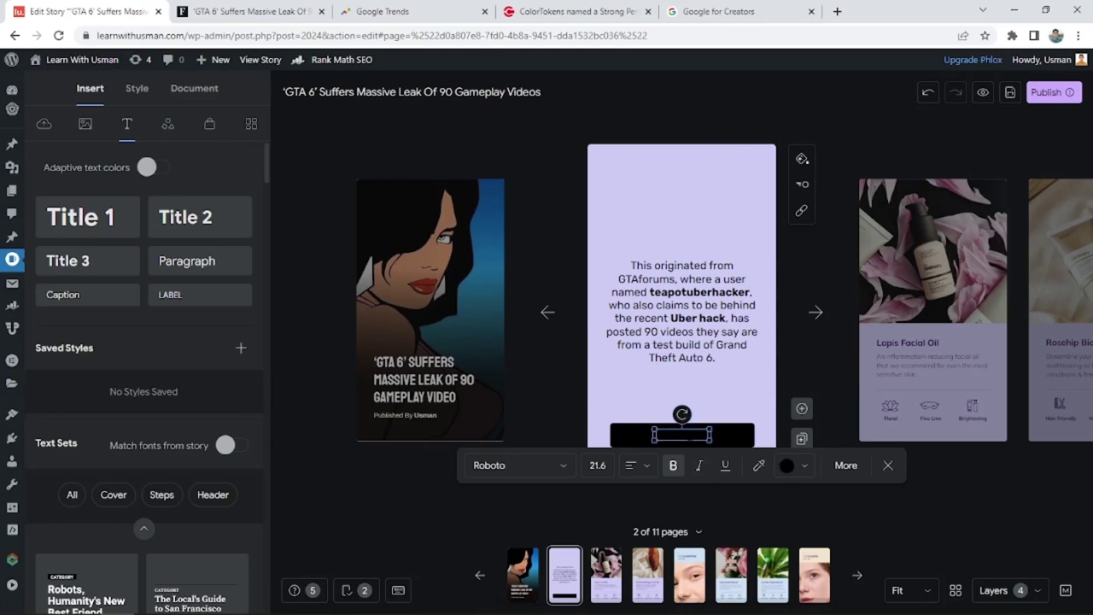
- Color the Title 3 text with the lilac sampled from the page background and replace its placeholder with "Check Full Story Here"
key("ctrl+a")
left_click(759, 465)
left_click(745, 397)
type("to")
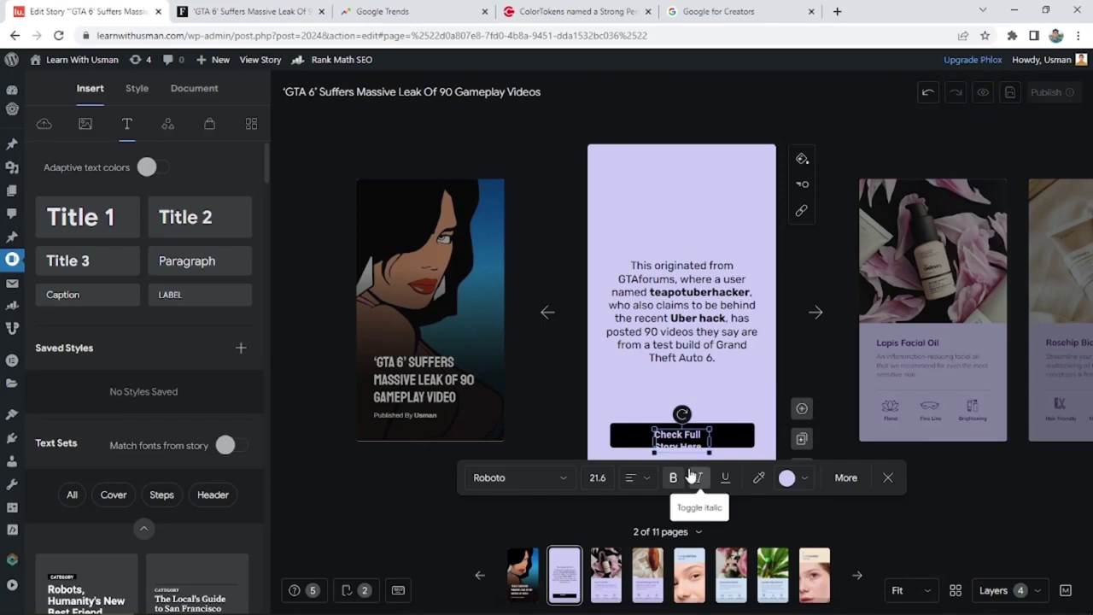
- Fit the "Check Full Story Here" label on one line, set its font to Rubik, and centre it on the black rectangle
left_click_drag(710, 441, 677, 437)
left_click(590, 437)
double_click(677, 436)
left_click(547, 464)
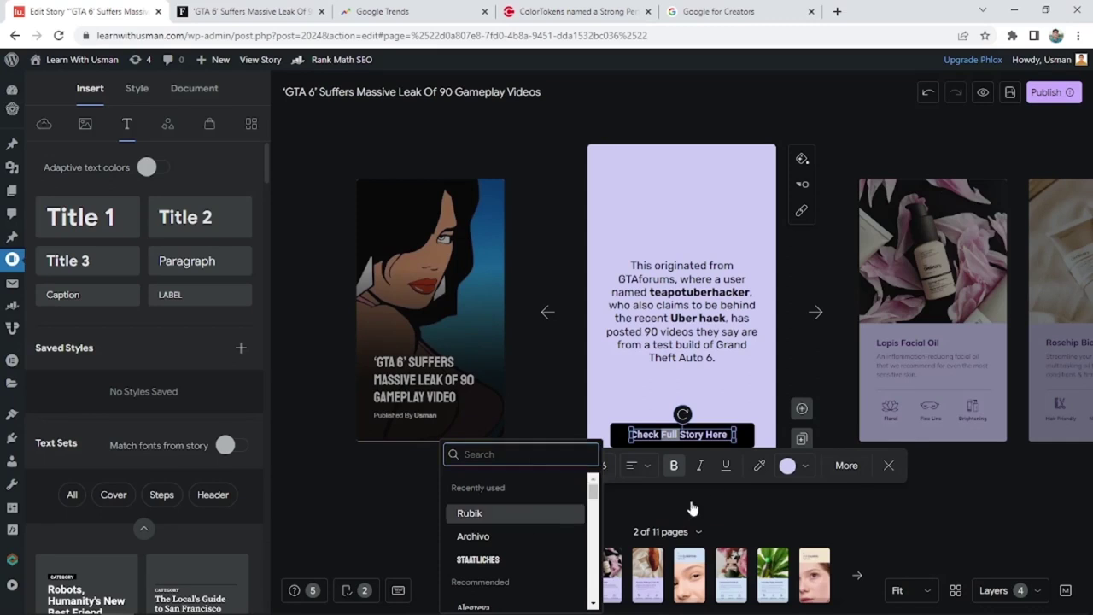
left_click(526, 517)
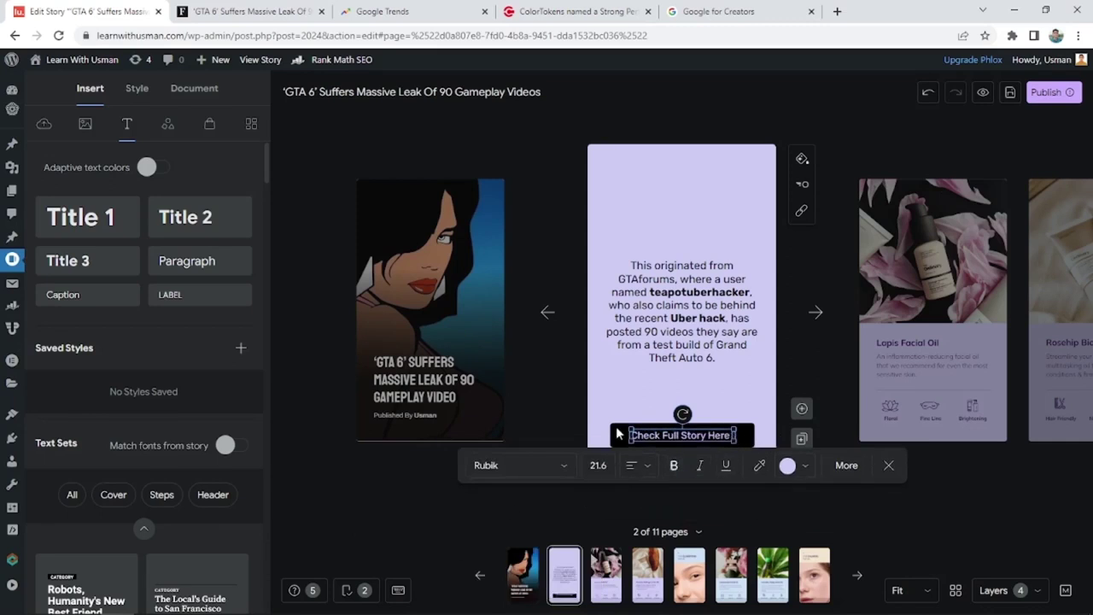
left_click(552, 370)
left_click_drag(695, 436, 692, 438)
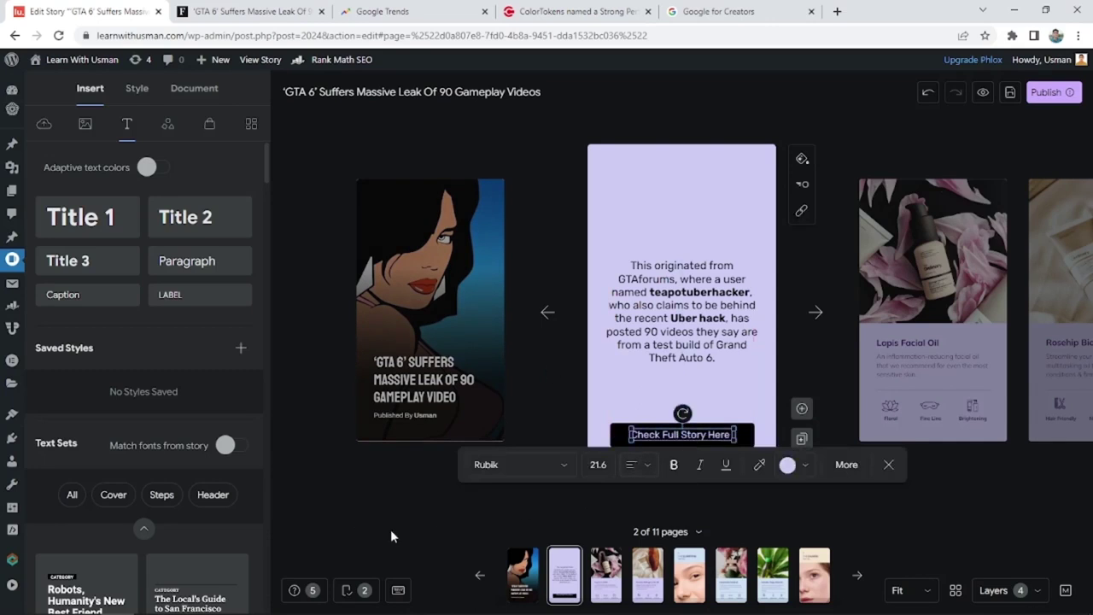
left_click(619, 399)
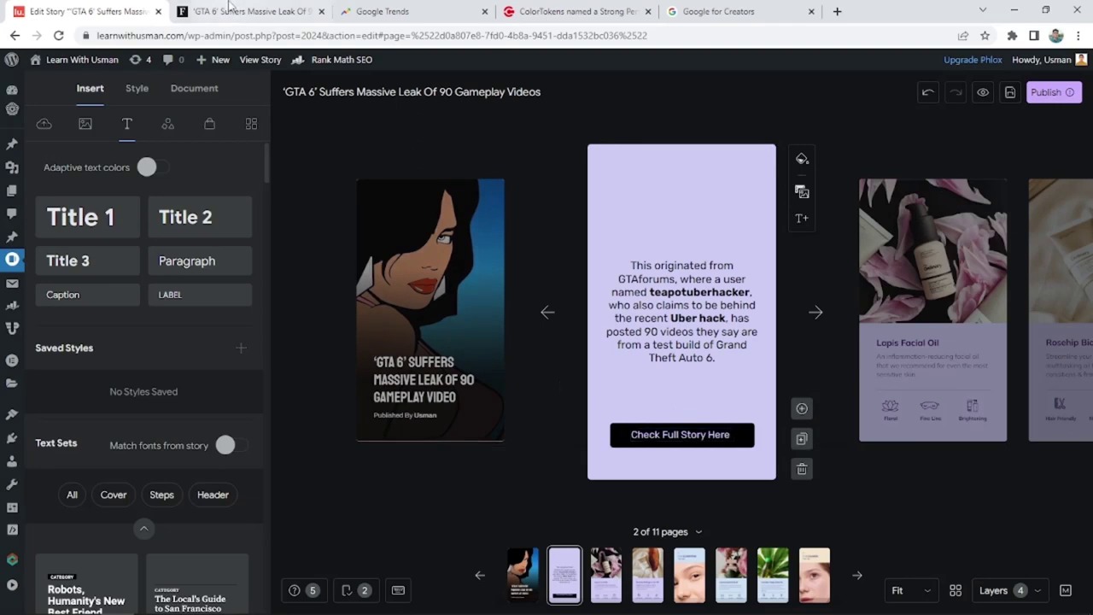
- Switch to the Forbes article on the GTA 6 leak and copy its full web address
left_click(229, 6)
left_click(611, 36)
right_click(548, 40)
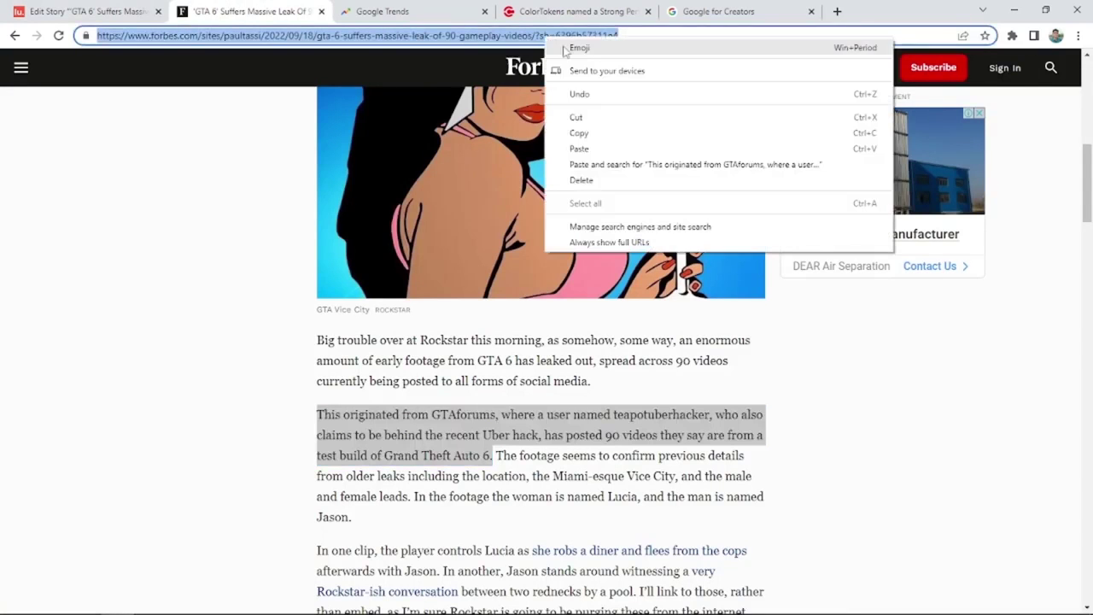
left_click(579, 133)
- Back in the story editor, link the black rectangle on page 2 to the copied Forbes article address
left_click(89, 11)
left_click(636, 435)
left_click(621, 440)
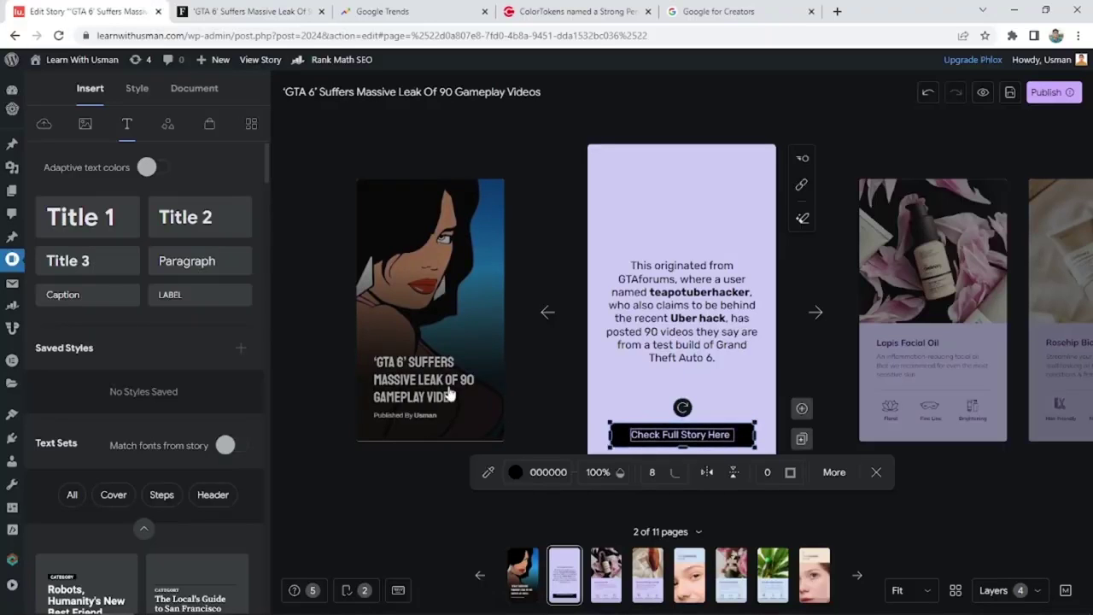
key("Escape")
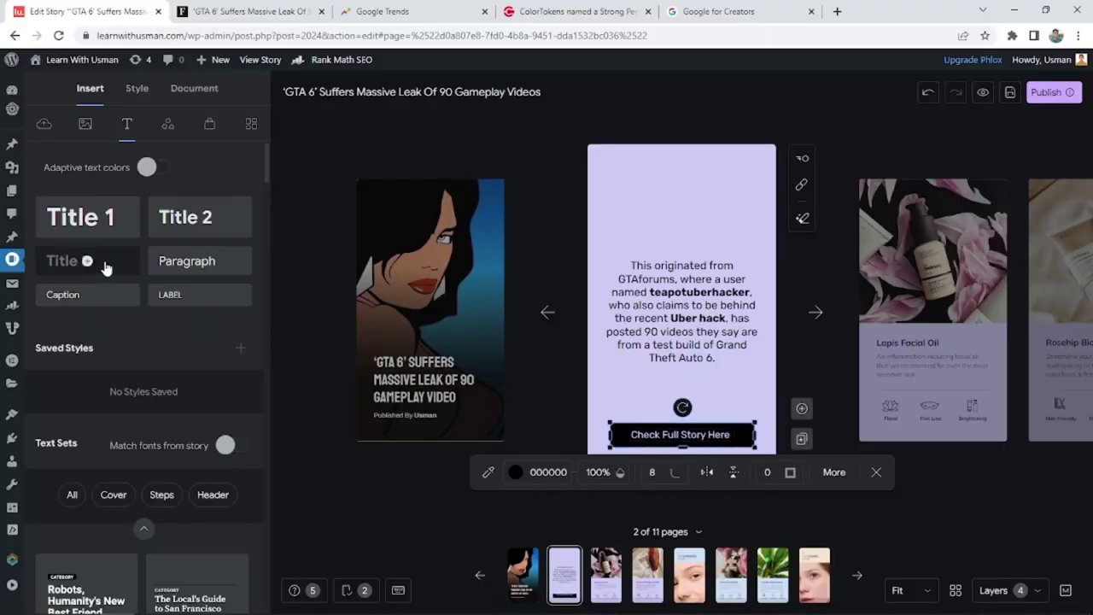
left_click(138, 90)
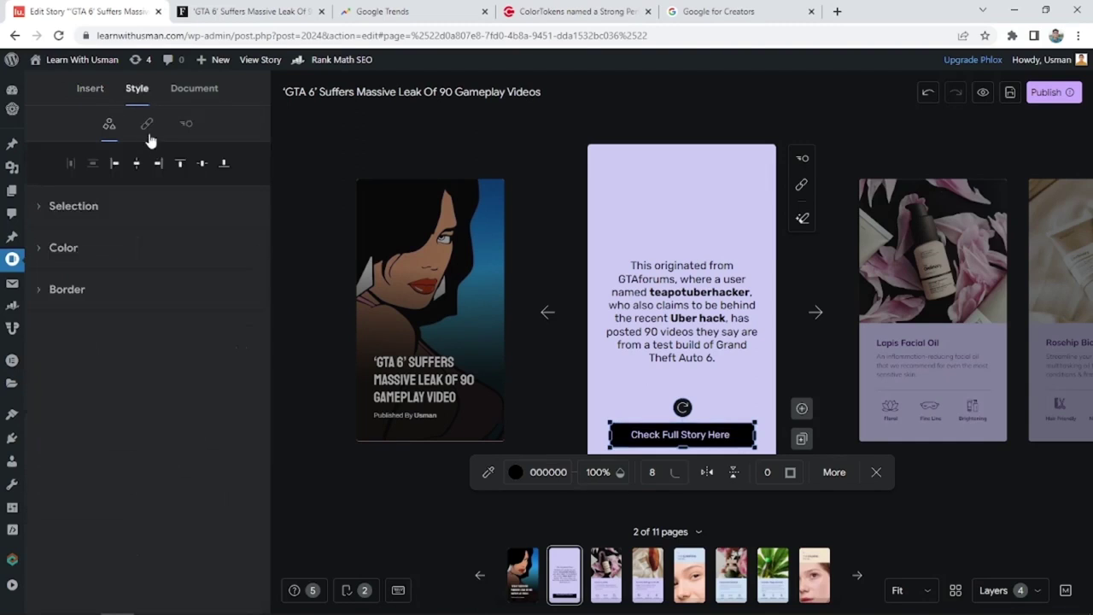
left_click(146, 126)
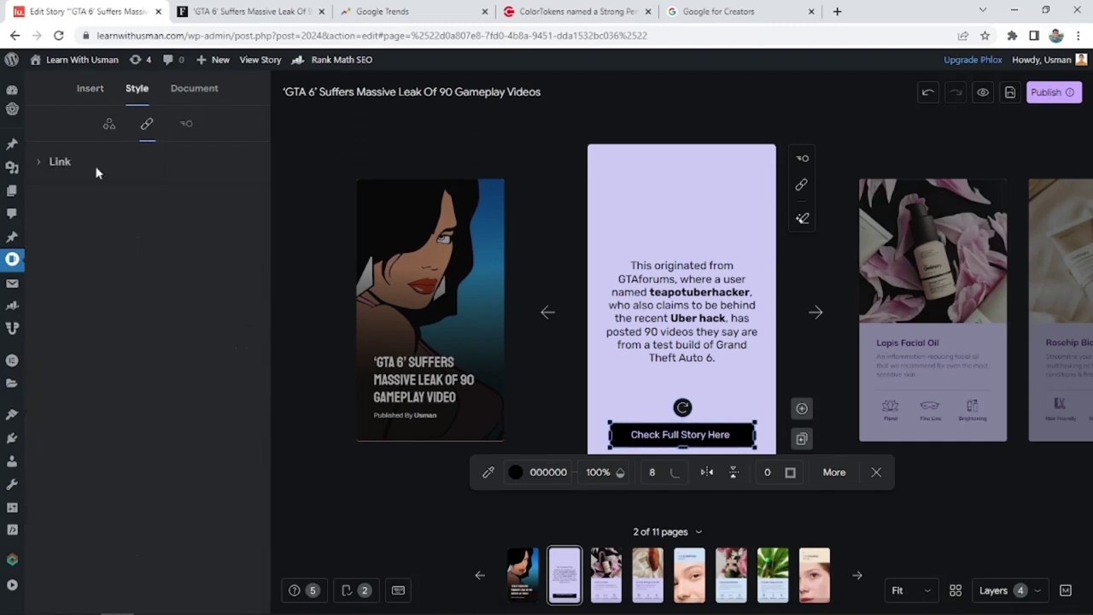
left_click(58, 162)
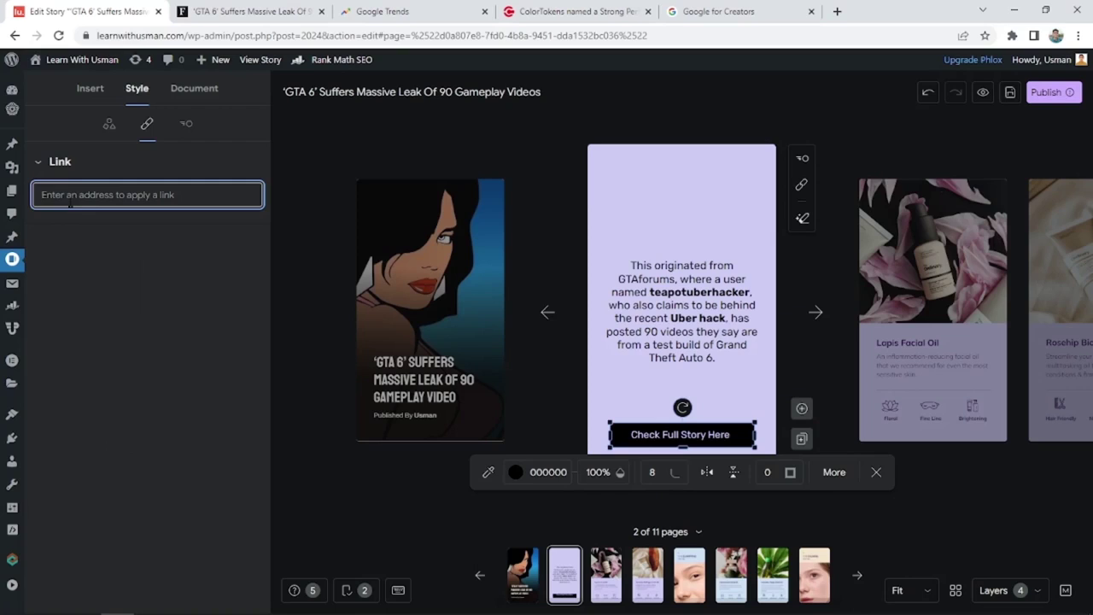
key("ctrl+v")
key("Return")
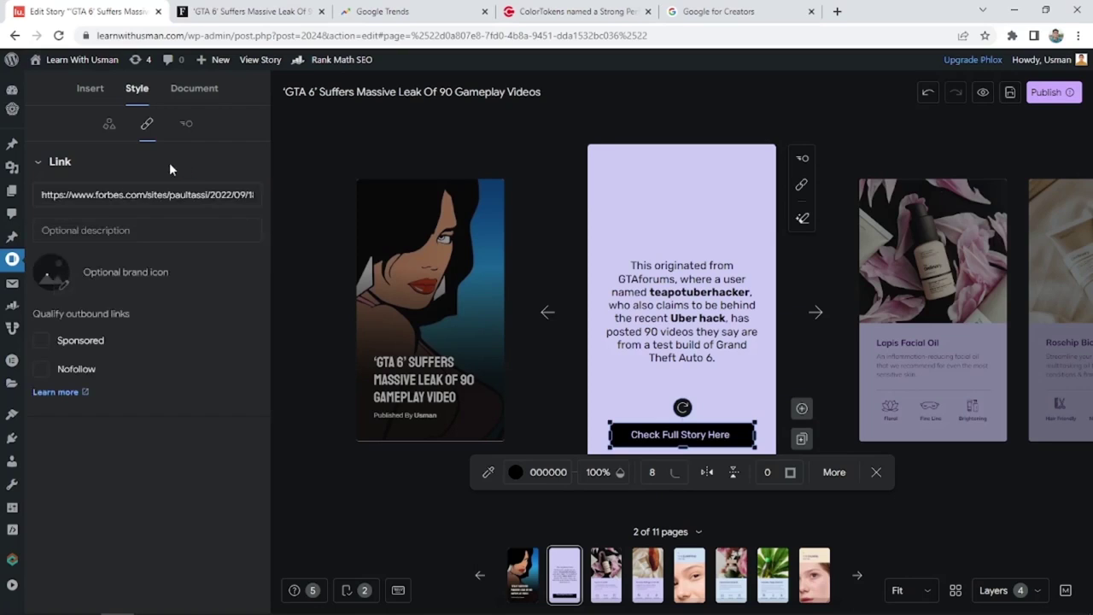
- Link the "Check Full Story Here" text to the same Forbes article address
double_click(698, 436)
left_click(114, 196)
key("ctrl+v")
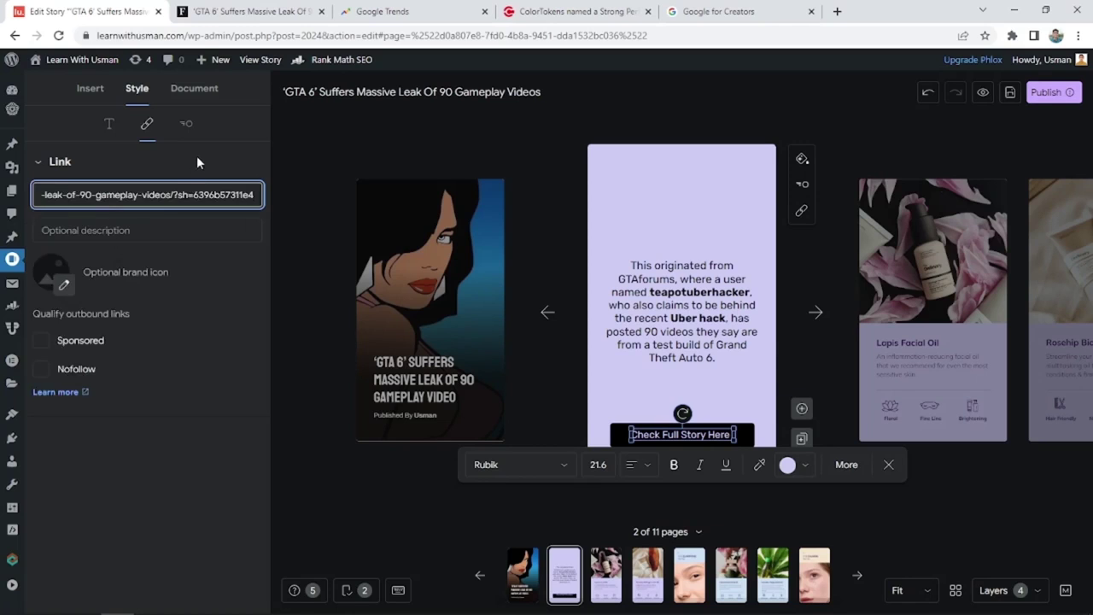
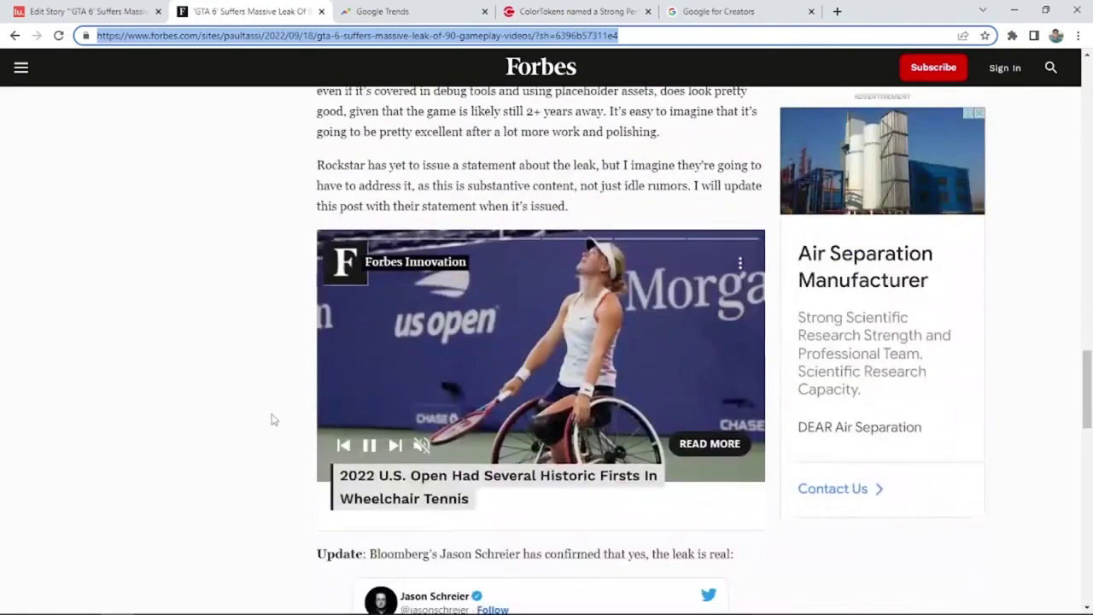
- Find the Grand Theft Auto V poster photo in the Forbes article and copy the image
scroll(264, 419, "down", 5)
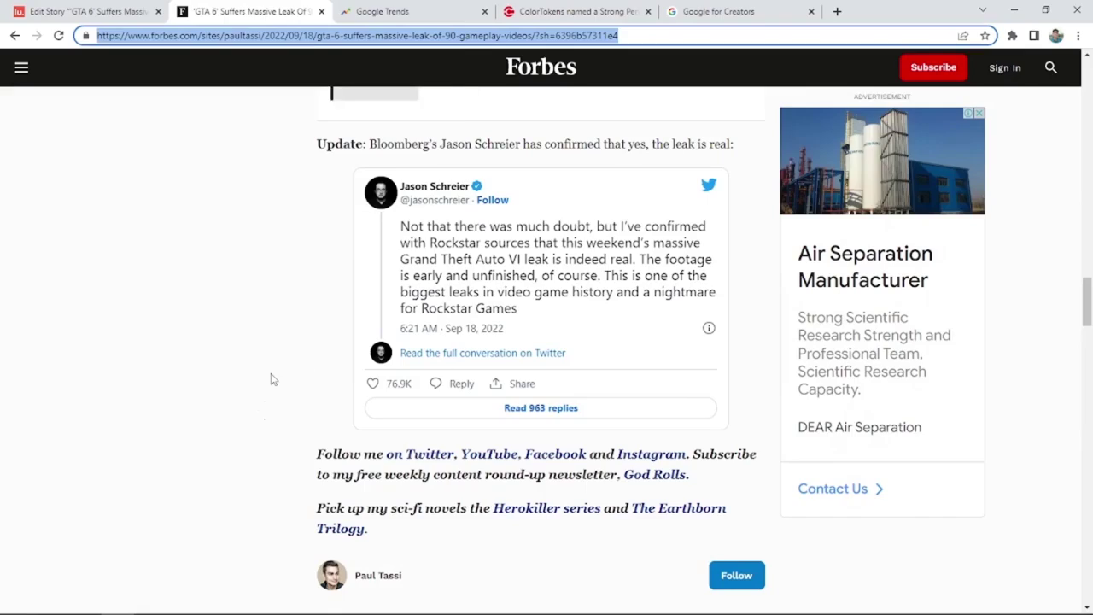
scroll(302, 358, "down", 4)
scroll(299, 361, "up", 5)
scroll(299, 361, "up", 9)
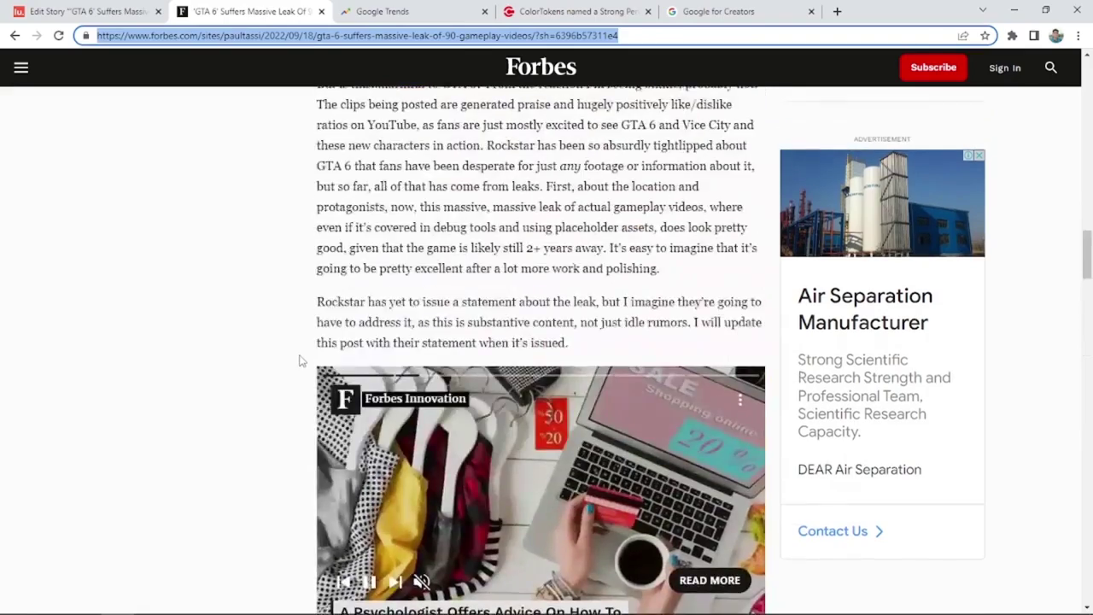
scroll(289, 362, "up", 7)
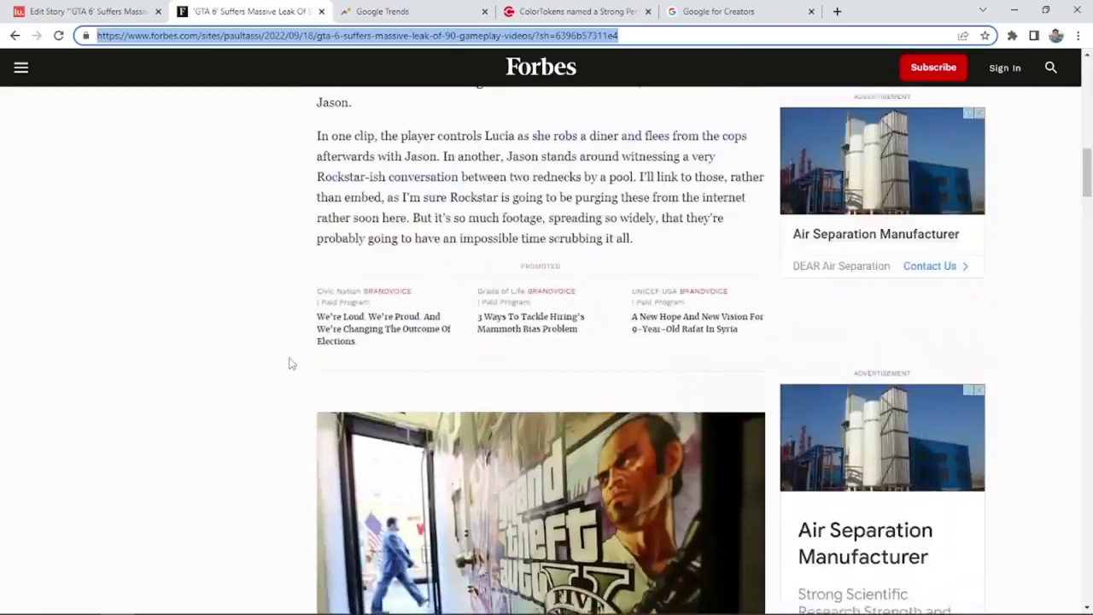
scroll(289, 362, "down", 4)
right_click(624, 231)
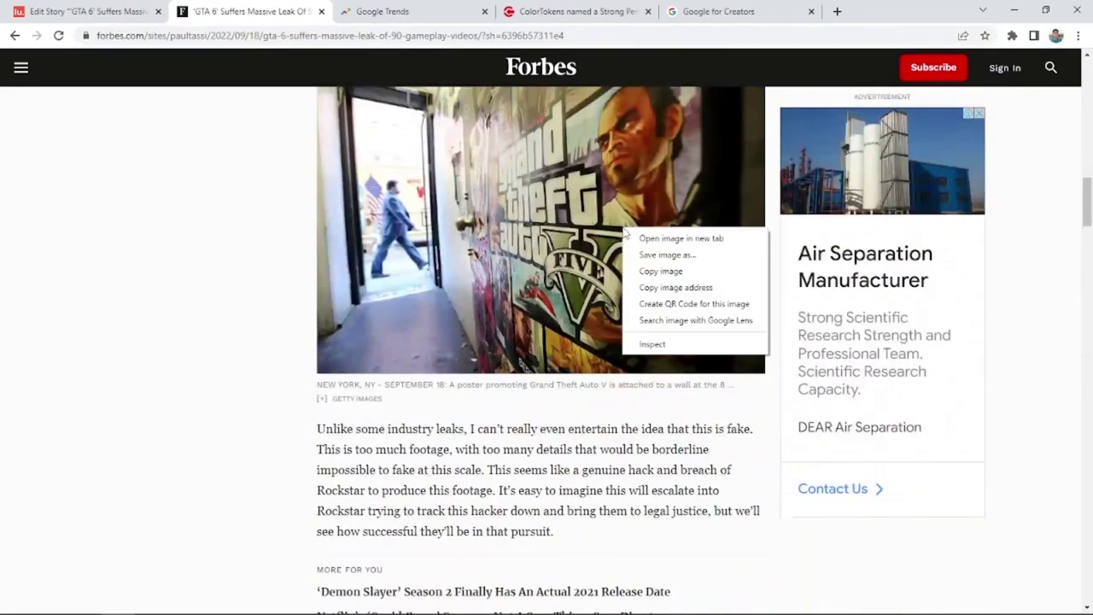
left_click(660, 271)
scroll(433, 359, "up", 6)
left_click(246, 396)
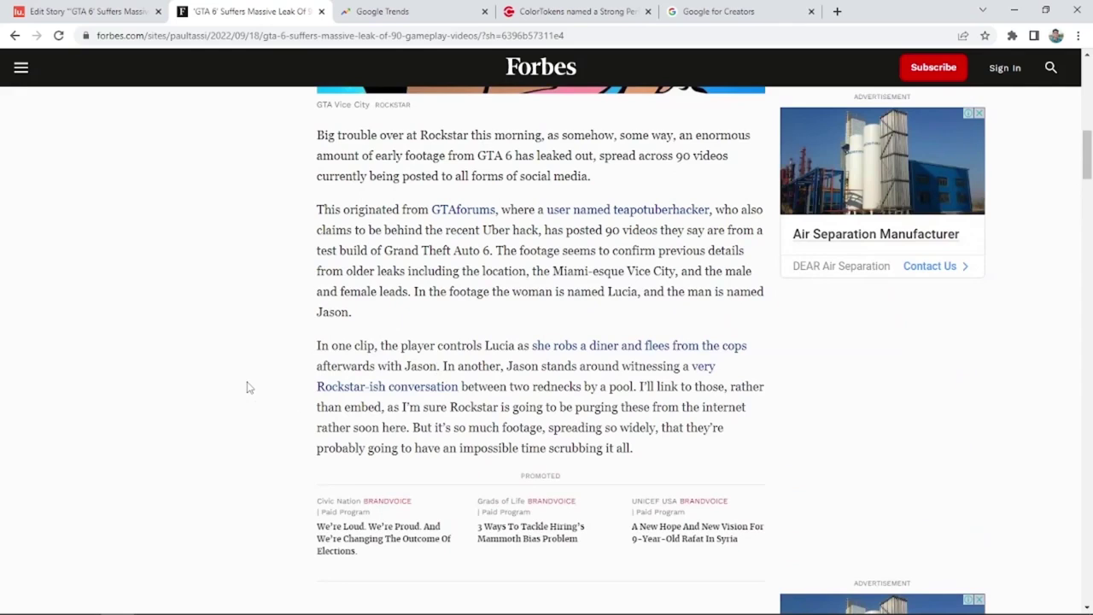
- On page 3 of the story, delete the product photo, the Lapis Facial Oil text and the three icon groups
left_click(93, 11)
left_click(817, 313)
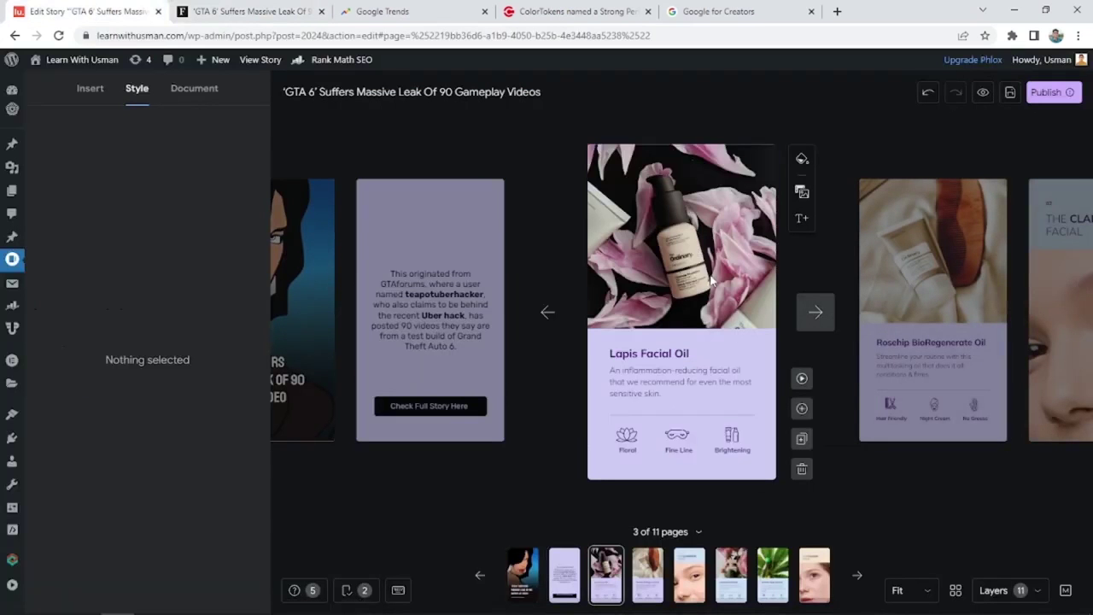
left_click(714, 280)
key("Delete")
left_click(656, 376)
key("Delete")
left_click(628, 436)
key("Delete")
left_click(677, 435)
key("Delete")
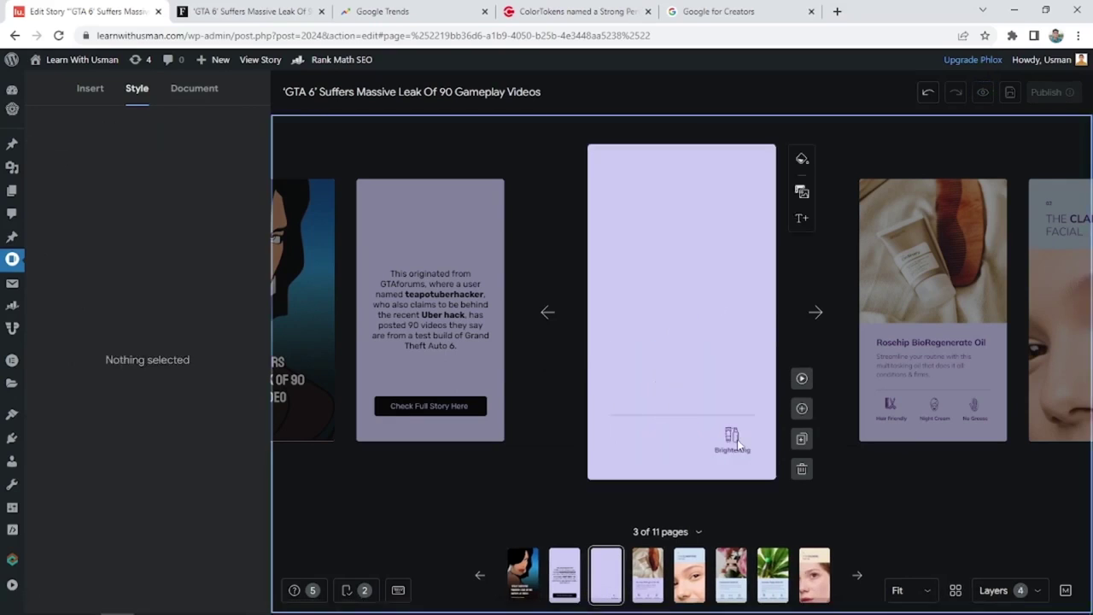
left_click(734, 438)
key("Delete")
- Paste the Grand Theft Auto V photo onto page 3, enlarge it to span the page's upper part, and position it
key("ctrl+v")
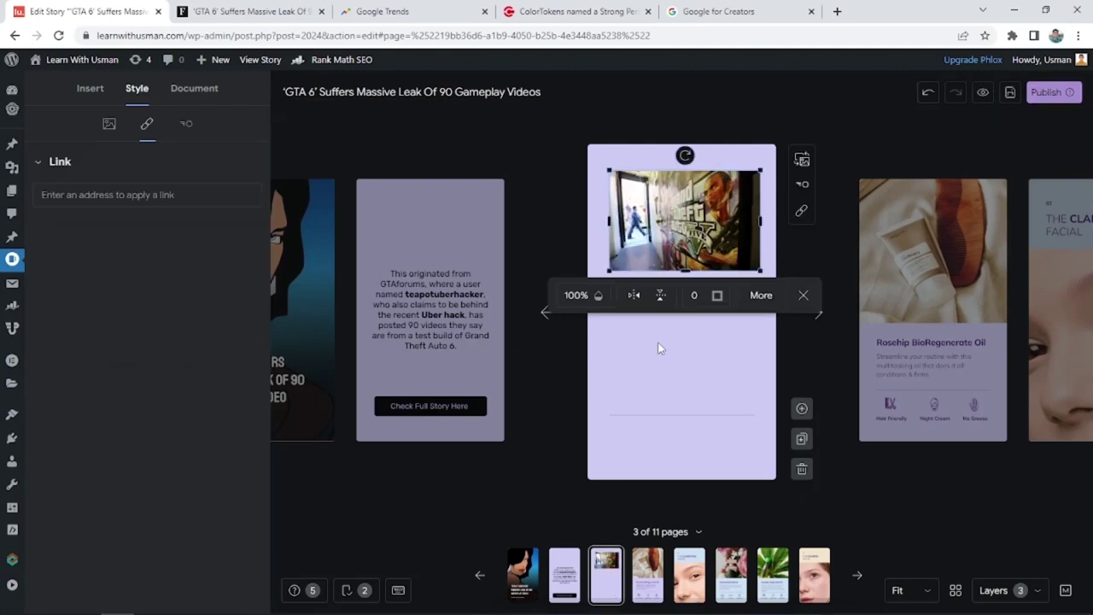
left_click_drag(608, 272, 444, 385)
double_click(714, 314)
mouse_move(713, 308)
left_mouse_down()
mouse_move(737, 298)
mouse_move(725, 316)
left_mouse_up()
key("Escape")
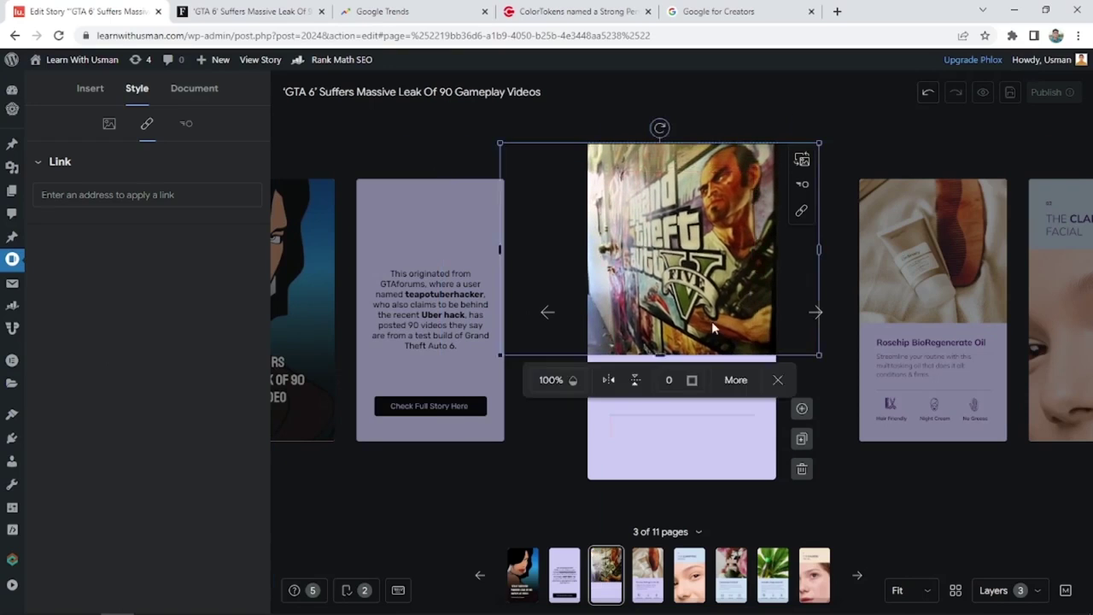
left_click(548, 465)
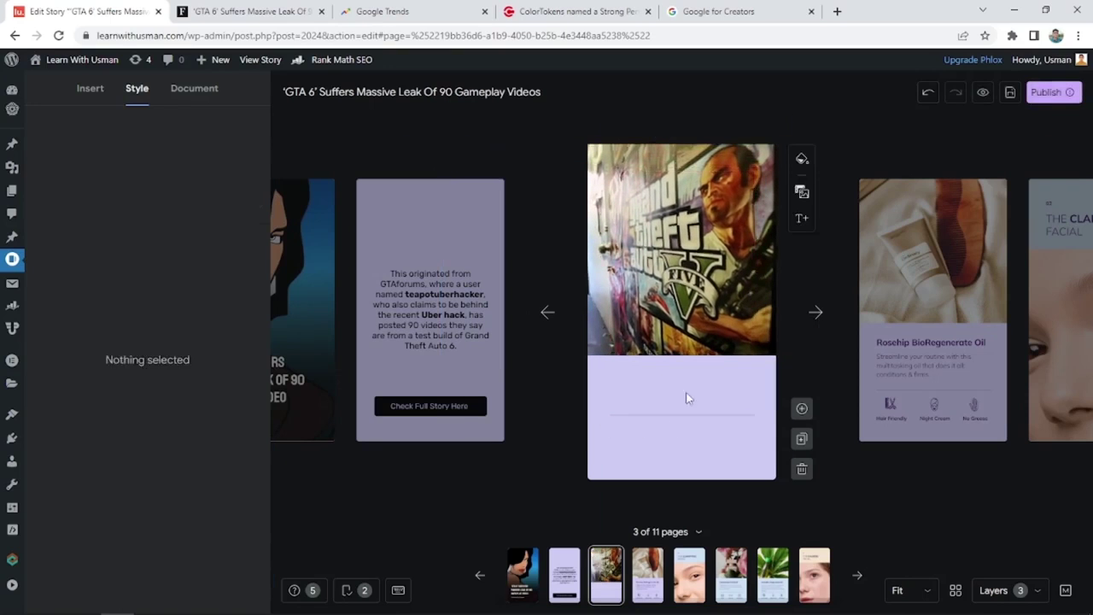
- Copy the Forbes article sentence beginning "In one clip, the player controls Lucia" and return to the story editor
key("ctrl+Tab")
left_click_drag(316, 359, 441, 367)
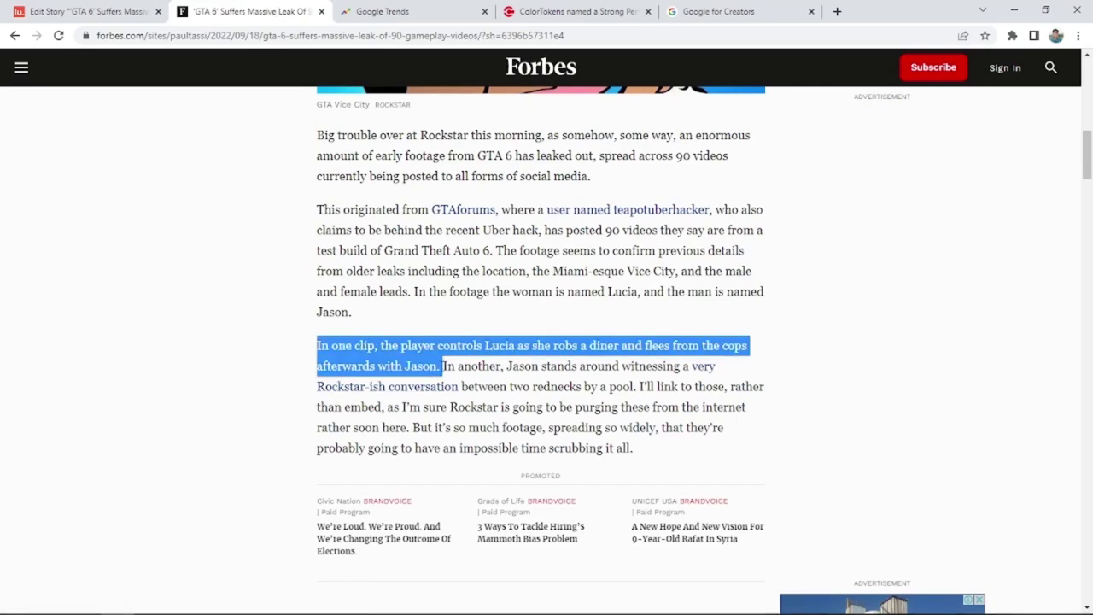
right_click(441, 367)
left_click(457, 378)
key("ctrl+shift+Tab")
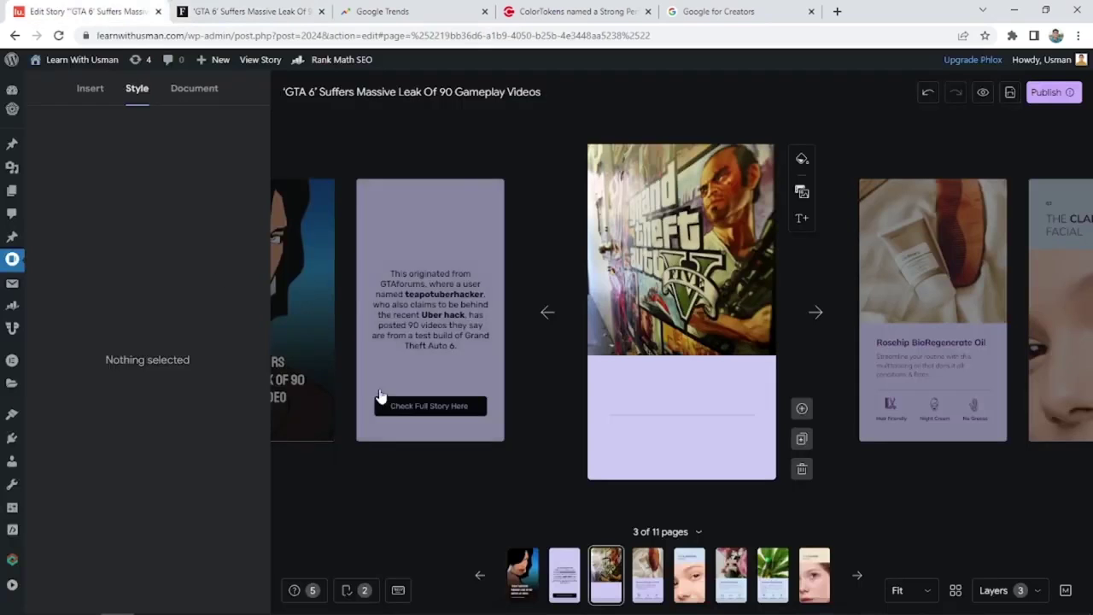
- Add a Title 3 text below the photo on page 3 and replace its content with the copied sentence
left_click(91, 91)
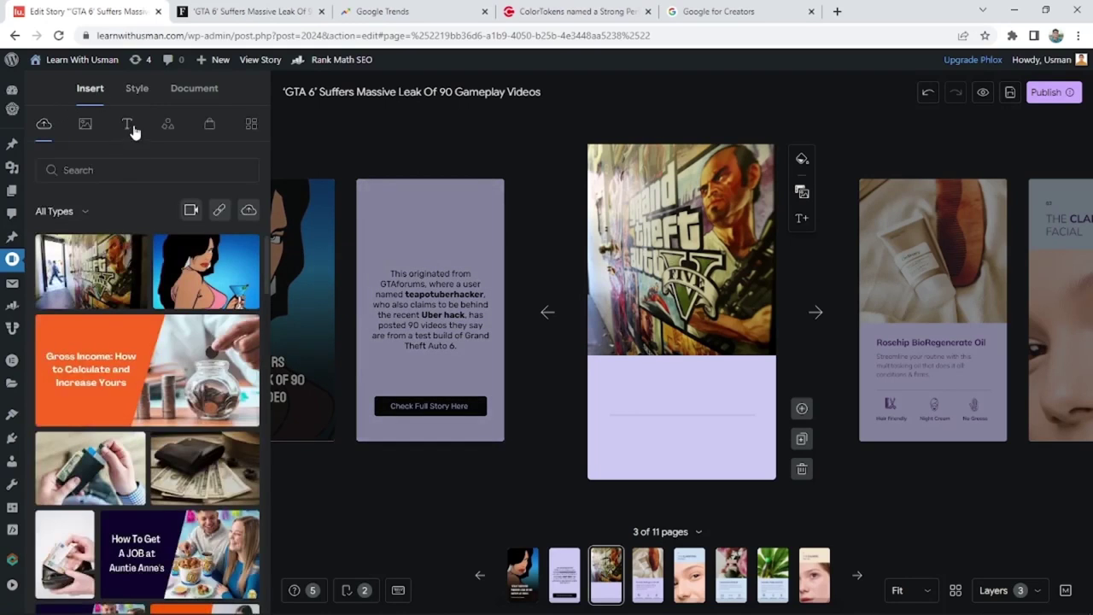
left_click(128, 124)
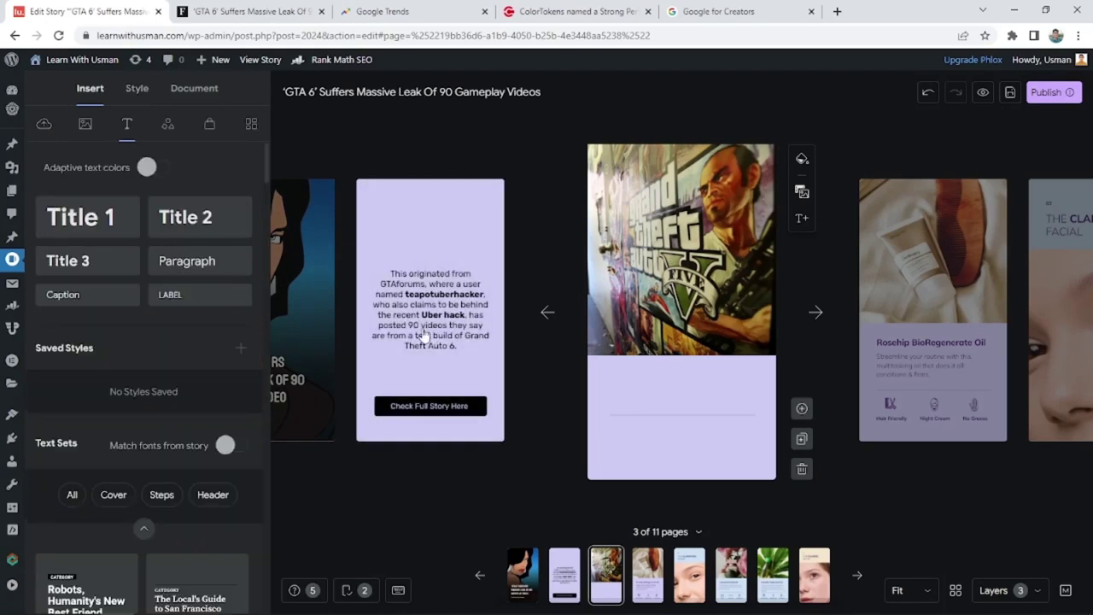
left_click(96, 260)
left_click_drag(628, 327, 632, 382)
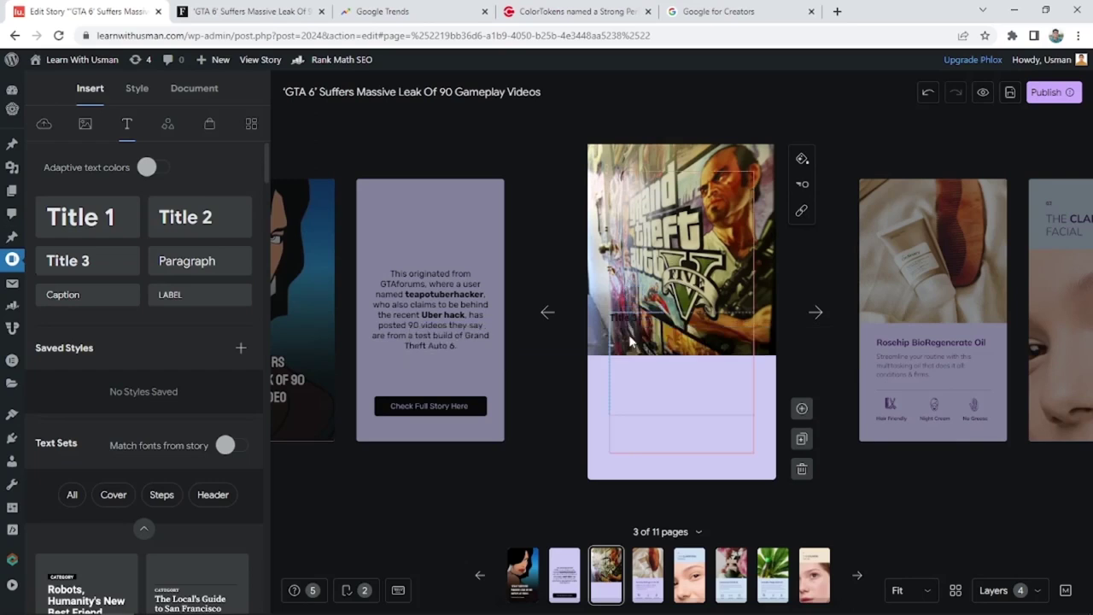
double_click(630, 371)
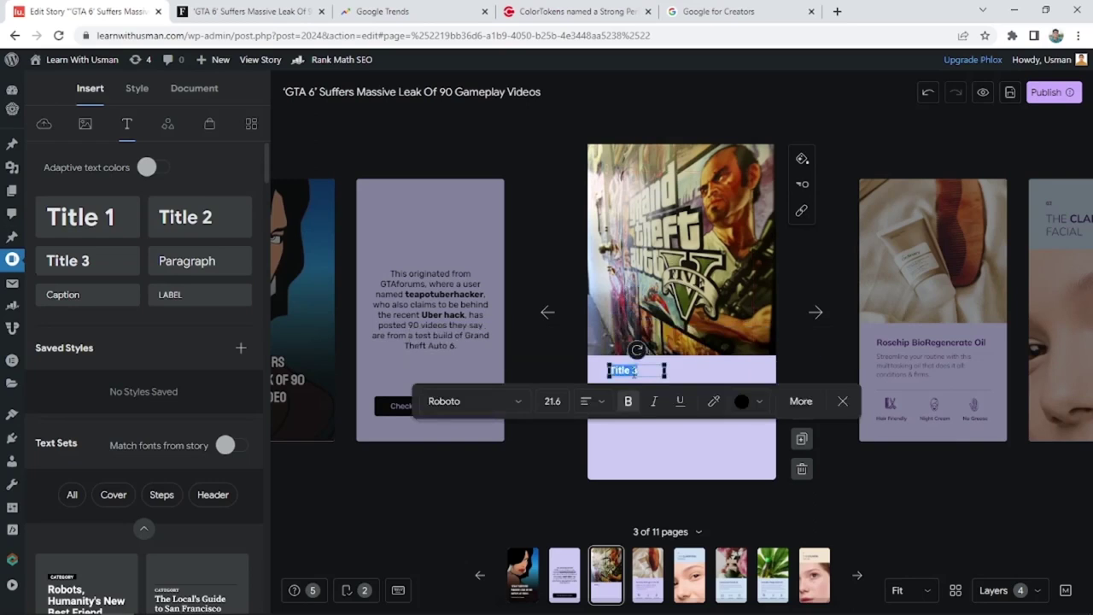
key("ctrl+v")
- Set the pasted sentence's font to Rubik, widen its text box to four lines, and place it just under the photo
key("ctrl+a")
left_click(495, 509)
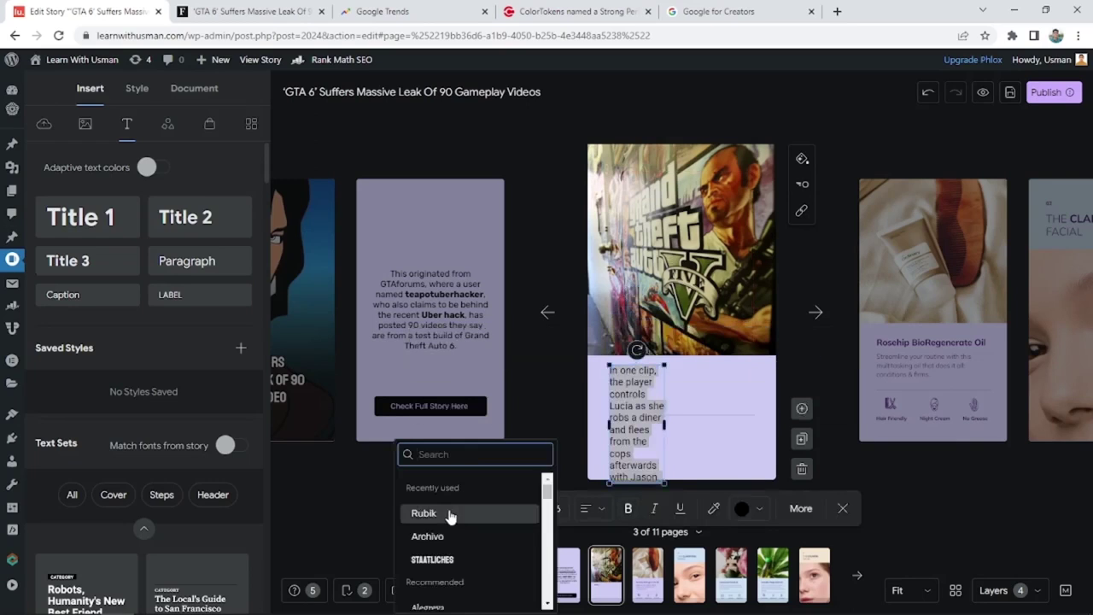
left_click(450, 513)
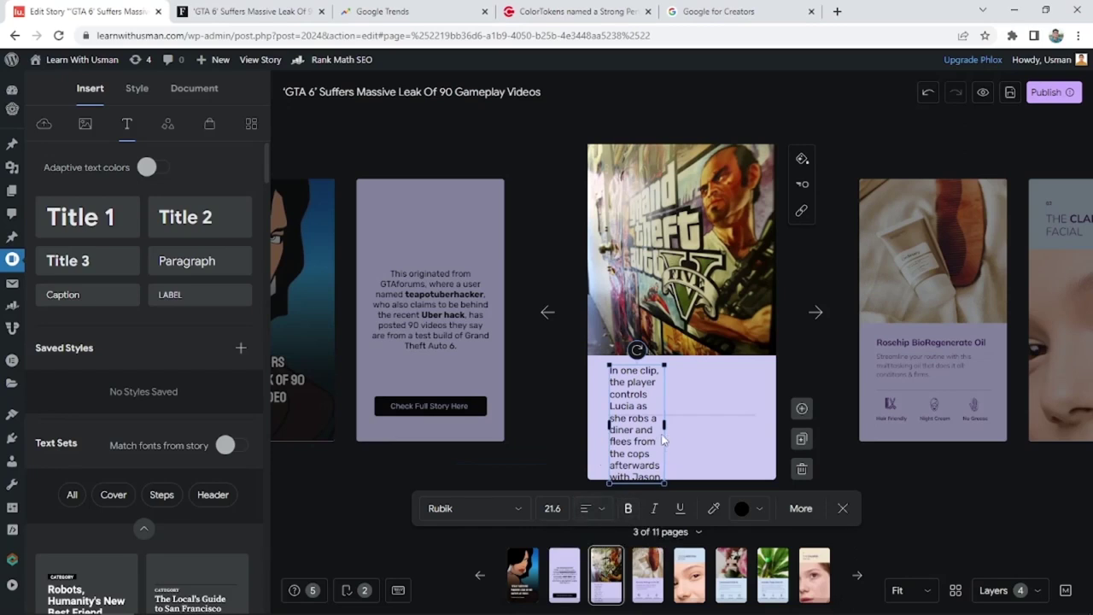
left_click_drag(664, 424, 744, 422)
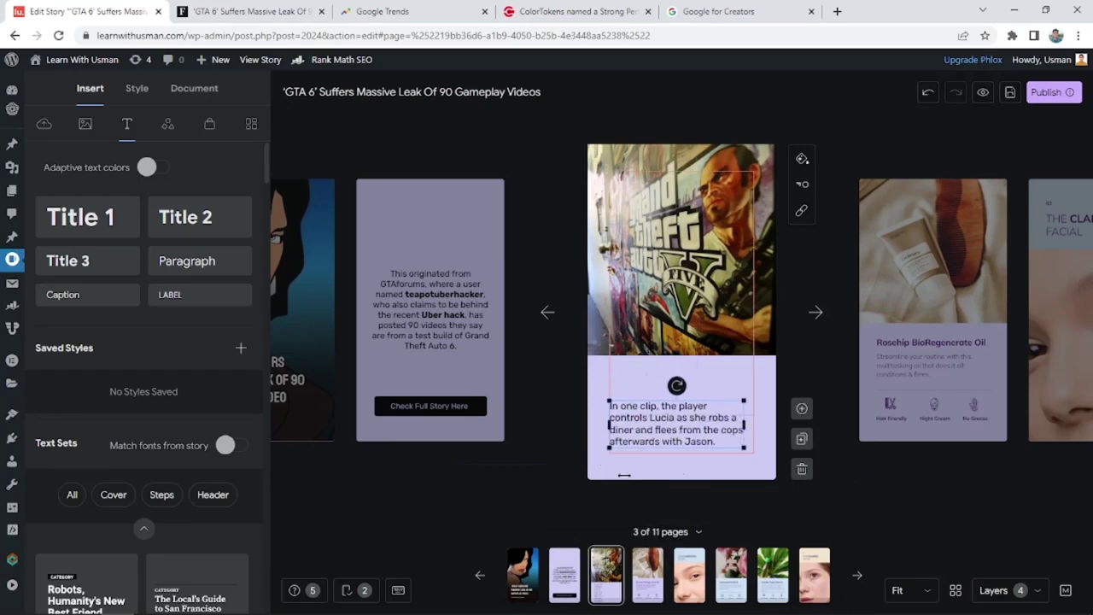
left_click_drag(676, 424, 681, 382)
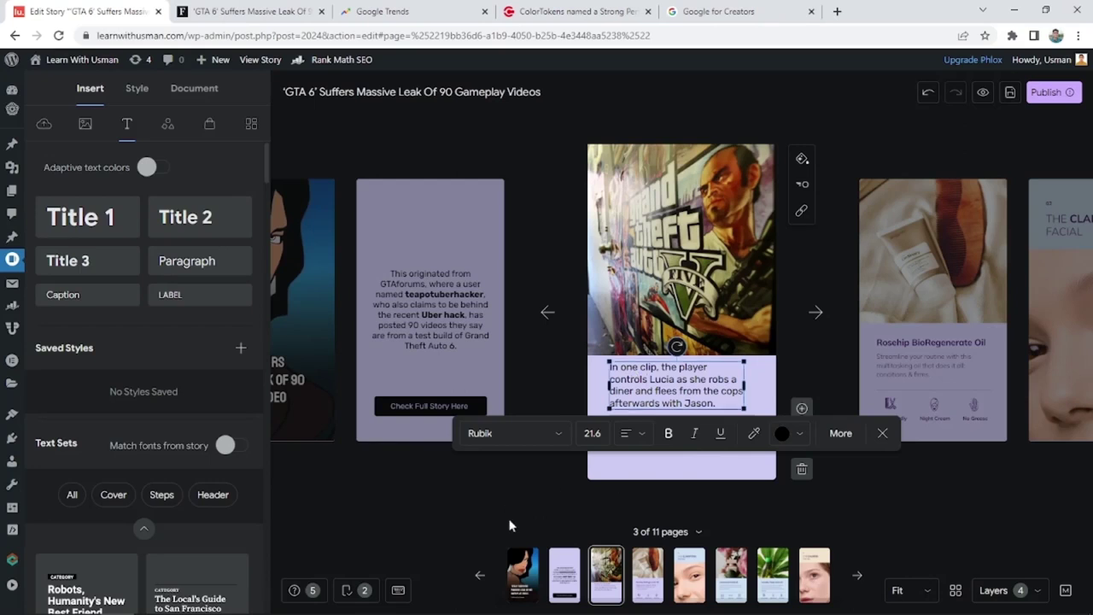
- Copy the "Check Full Story Here" text and its black rectangle from page 2 and paste them onto page 3
left_click(451, 382)
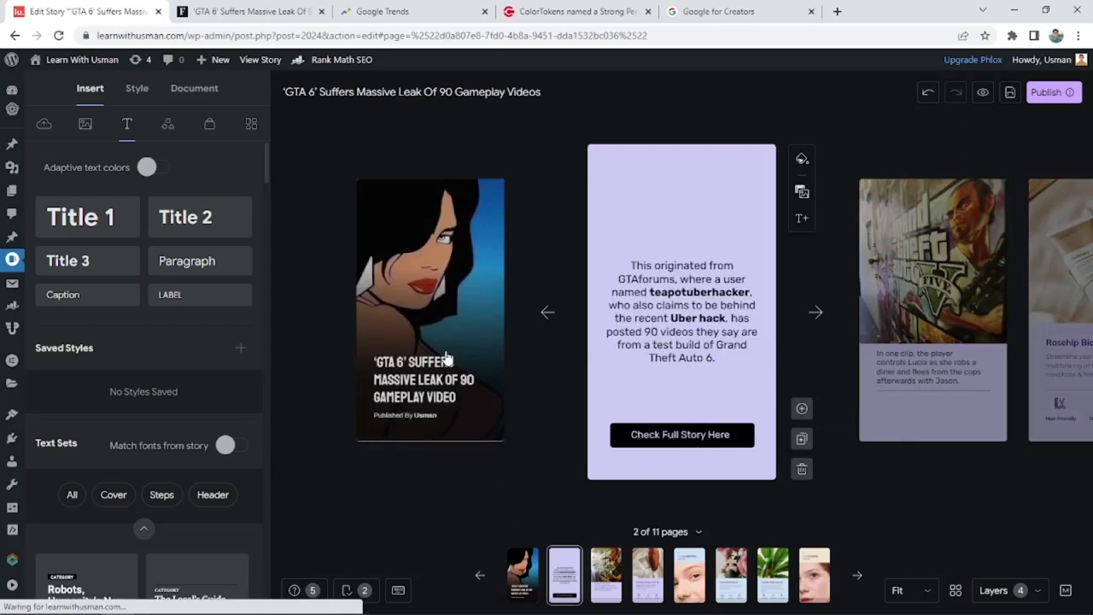
left_click(991, 591)
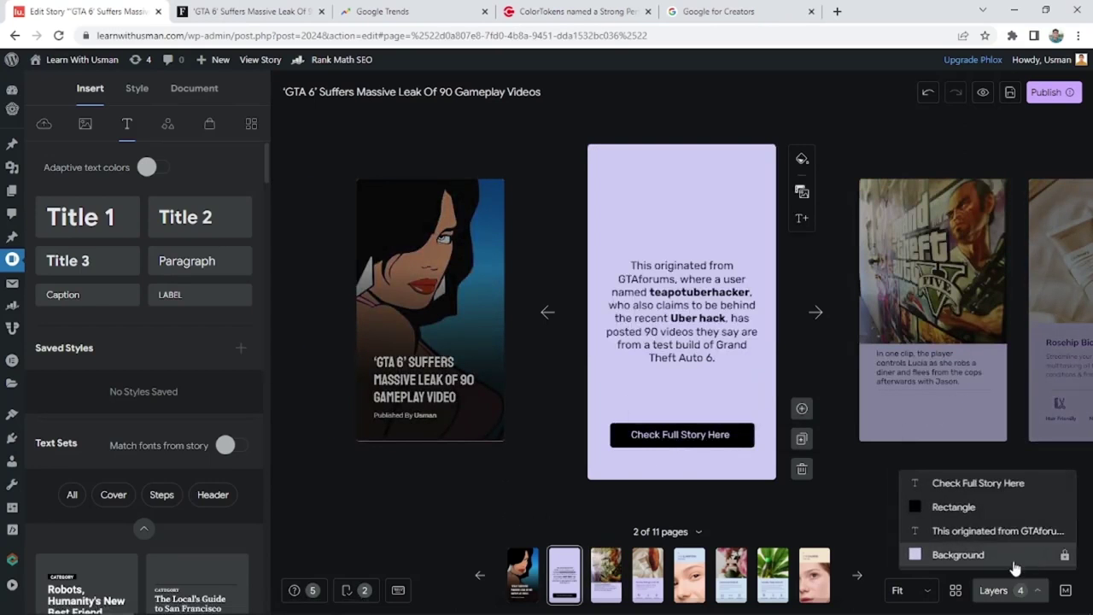
left_click(954, 507)
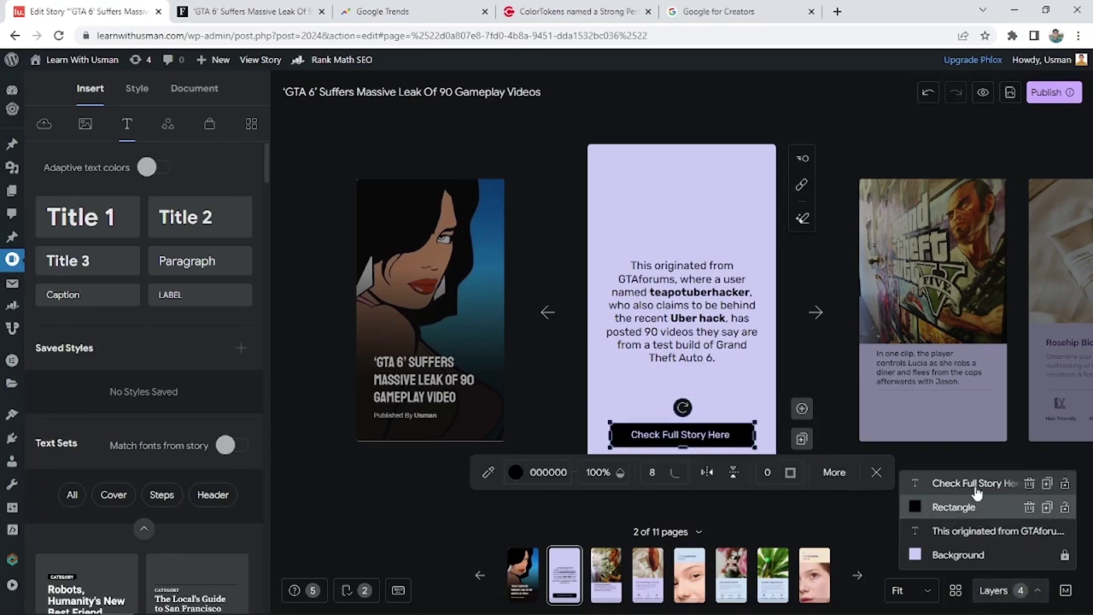
left_click(969, 489)
left_click(963, 507, "shift")
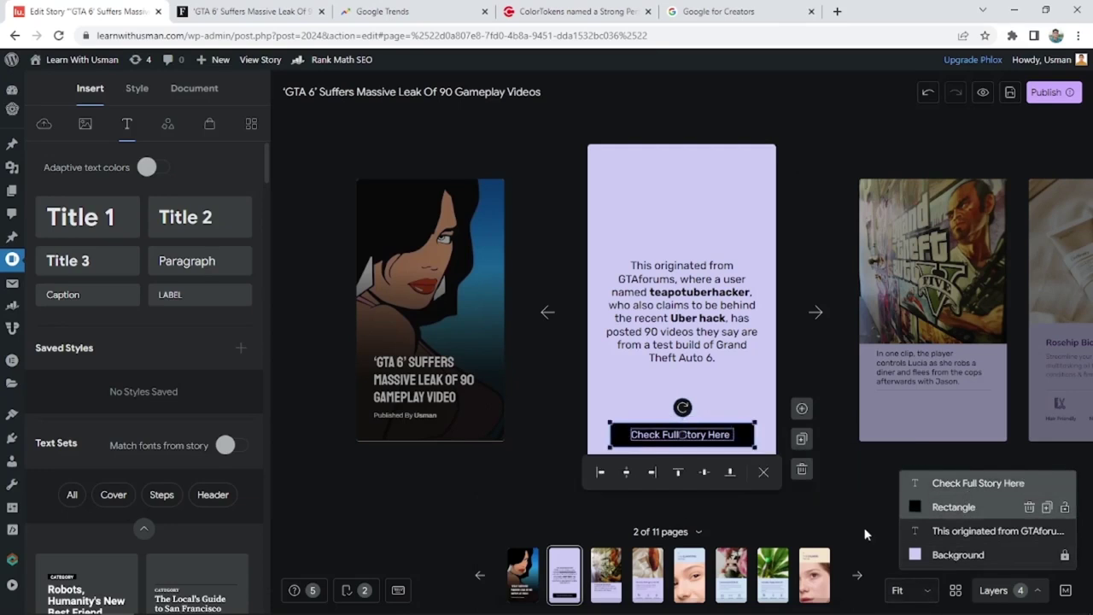
left_click(817, 315)
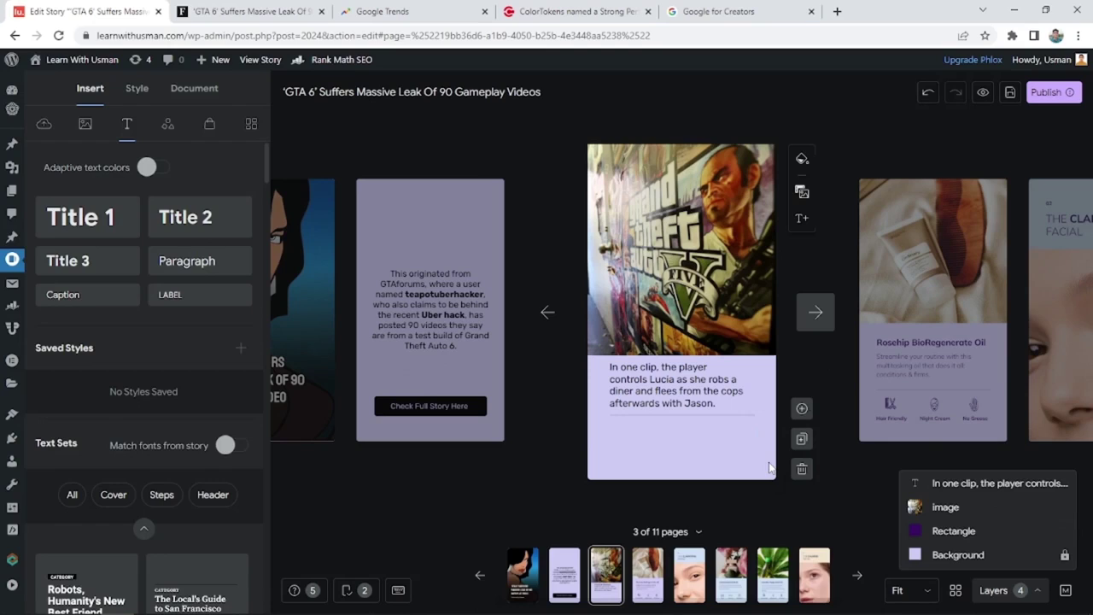
key("ctrl+v")
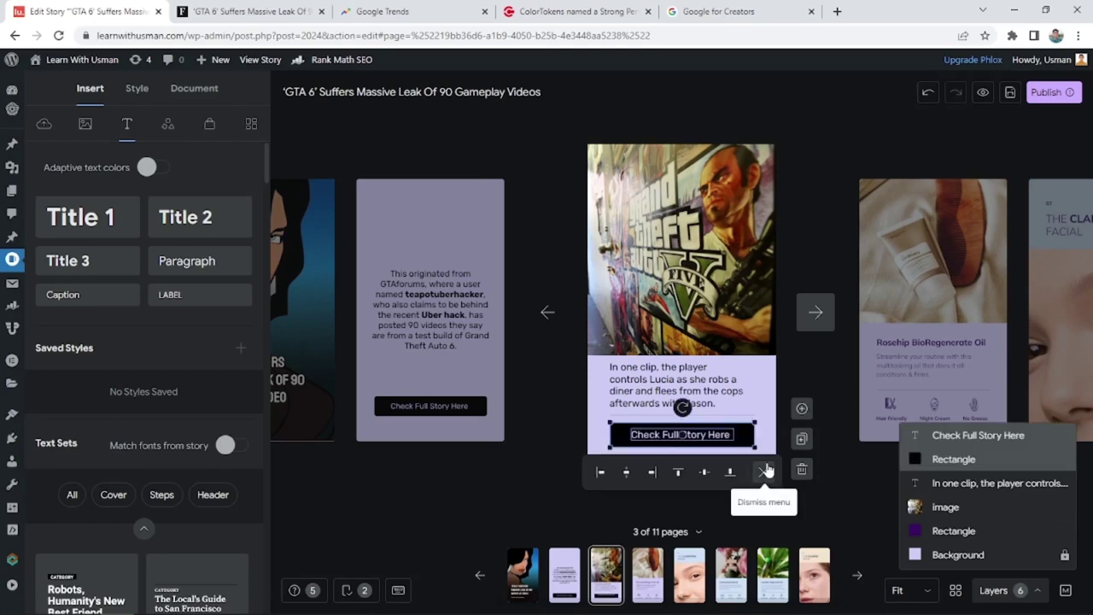
left_click(482, 491)
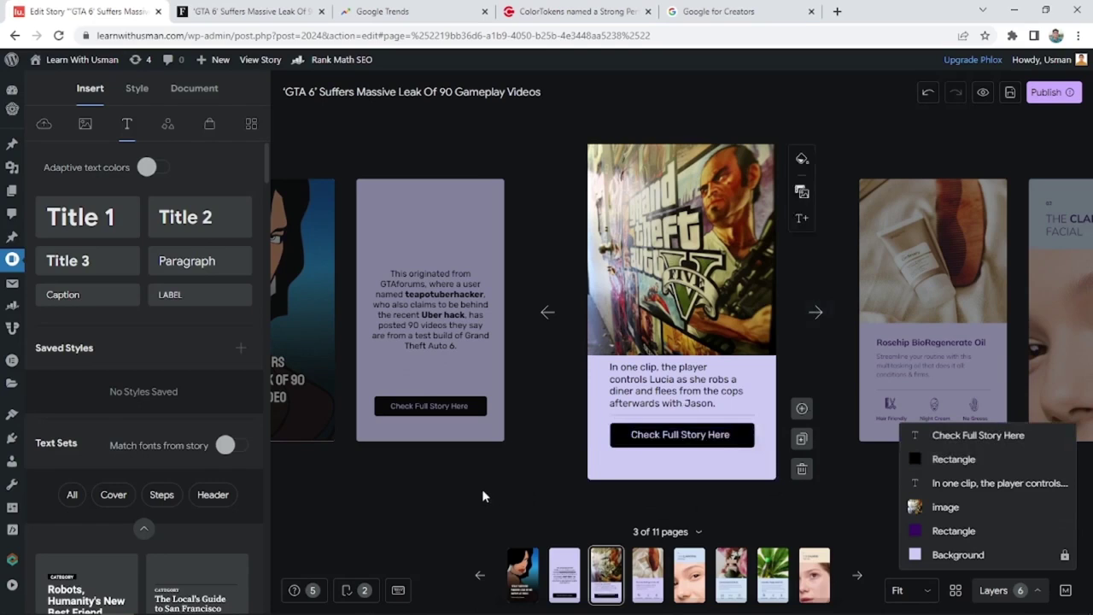
- Go to page 4, open the stock image library, accept its terms notice, and search for "gta 6"
left_click(816, 314)
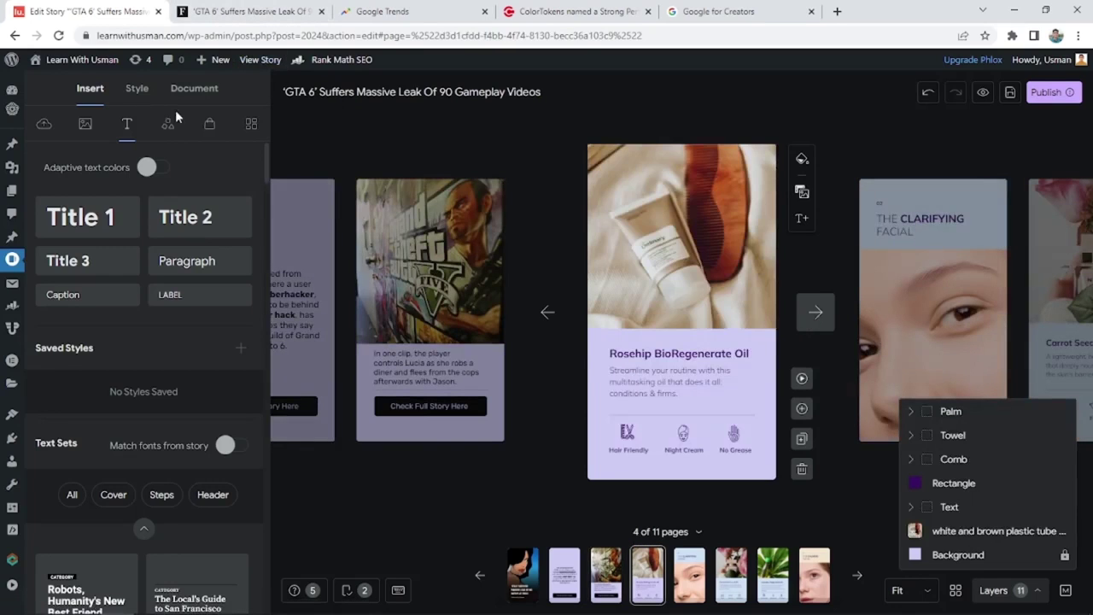
left_click(82, 124)
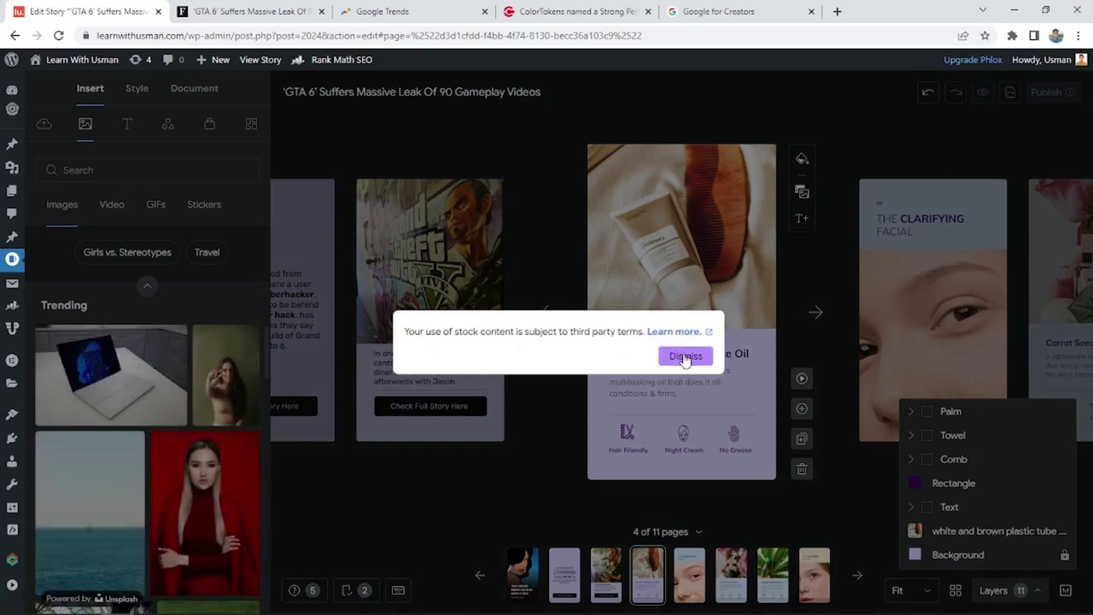
left_click(685, 357)
left_click(152, 177)
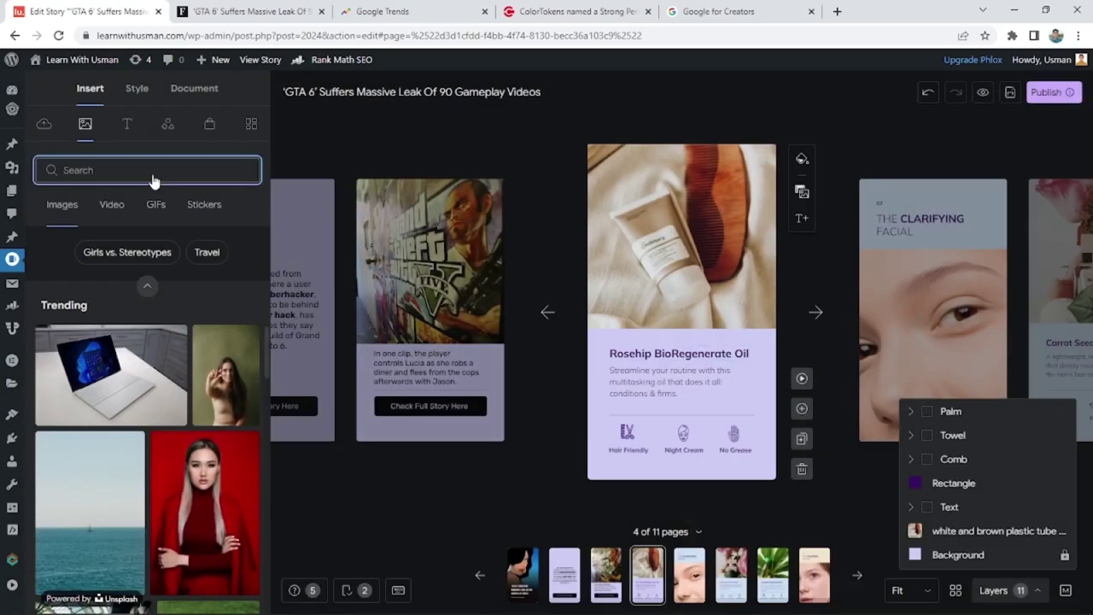
type("gta 6")
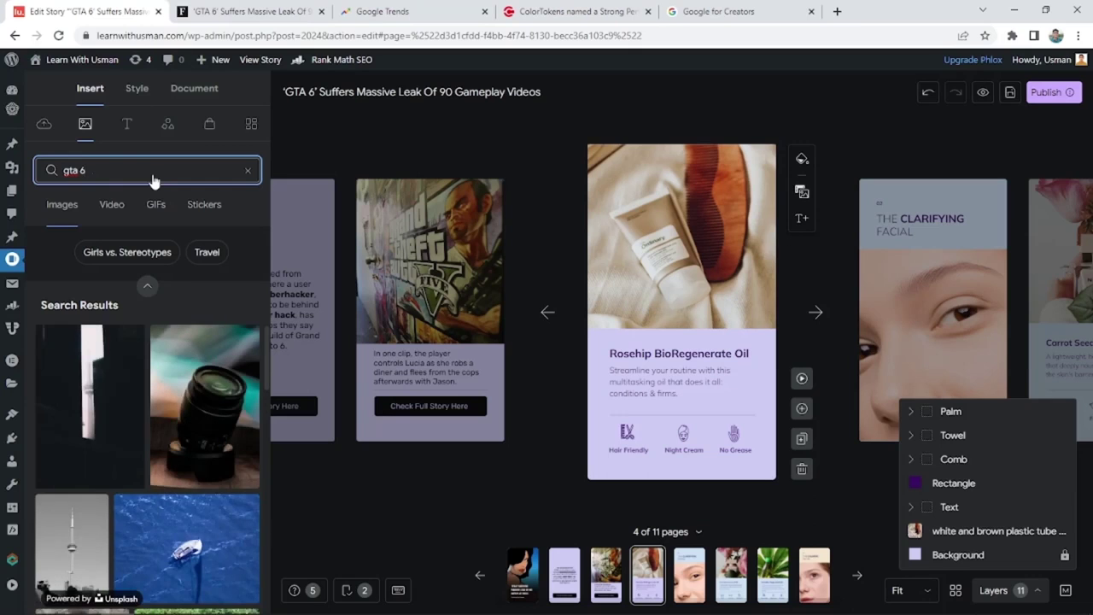
scroll(63, 339, "down", 5)
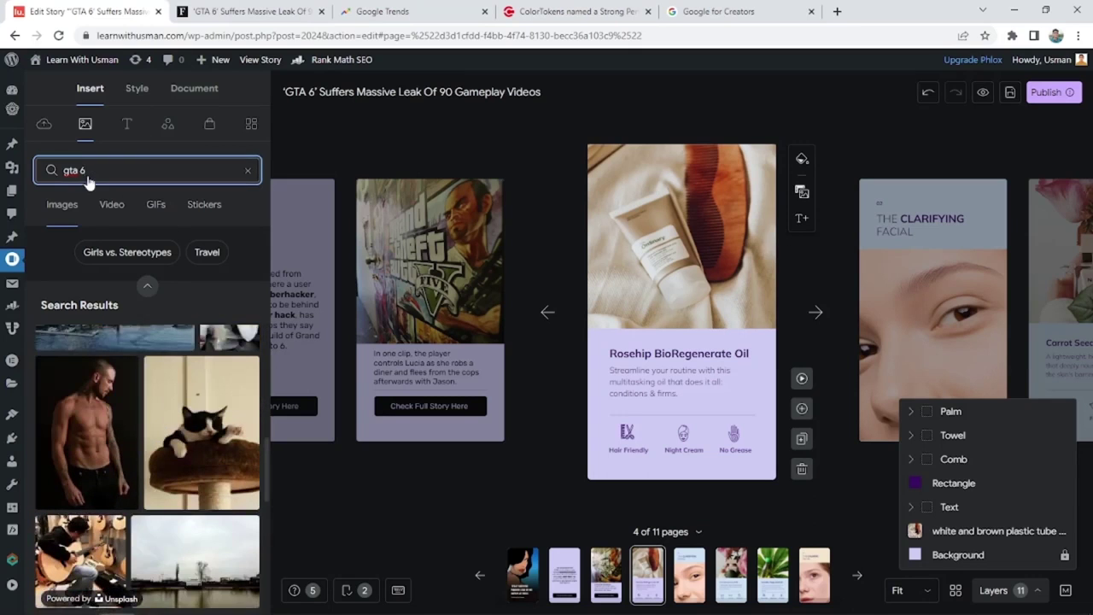
- Search the stock images for "grand theft auto" and replace page 4's product photo with the dark street crossing photo
left_click_drag(103, 175, 88, 177)
key("ctrl+a")
type("g")
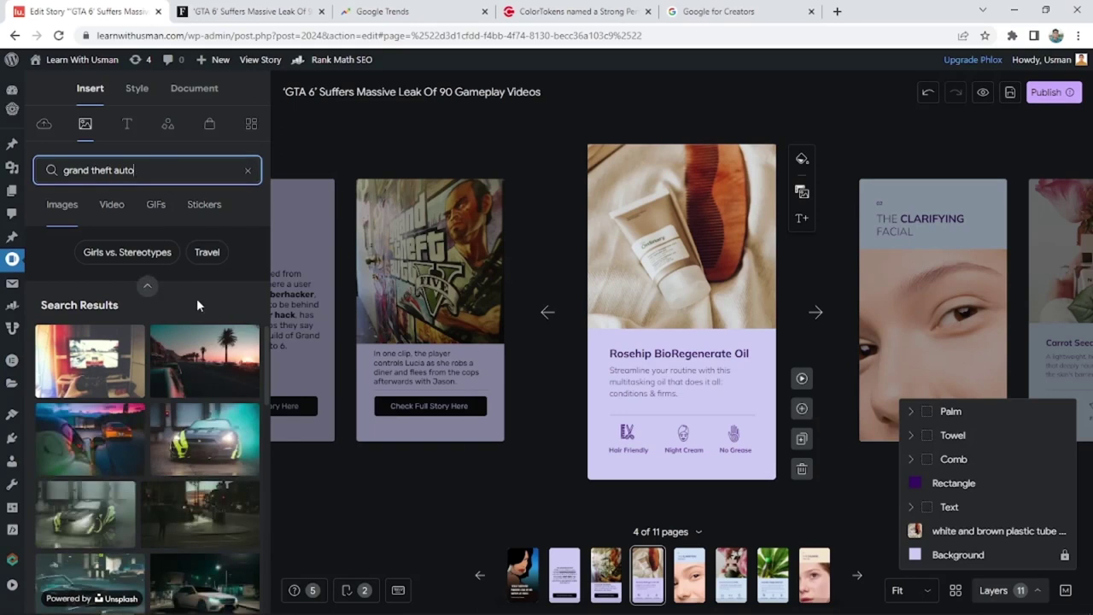
scroll(227, 478, "down", 1)
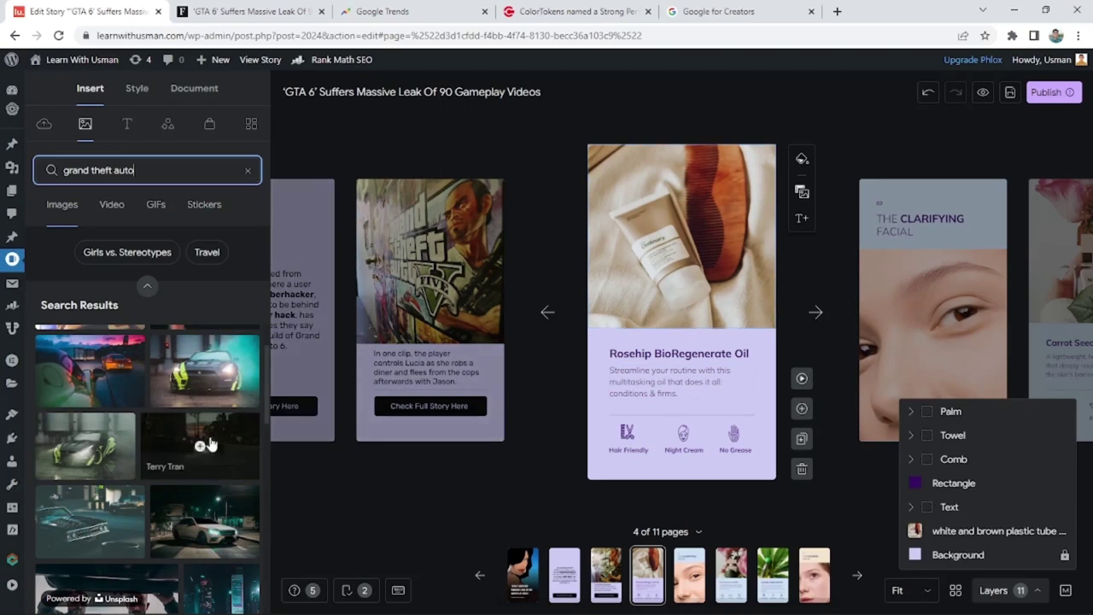
left_click_drag(232, 452, 692, 264)
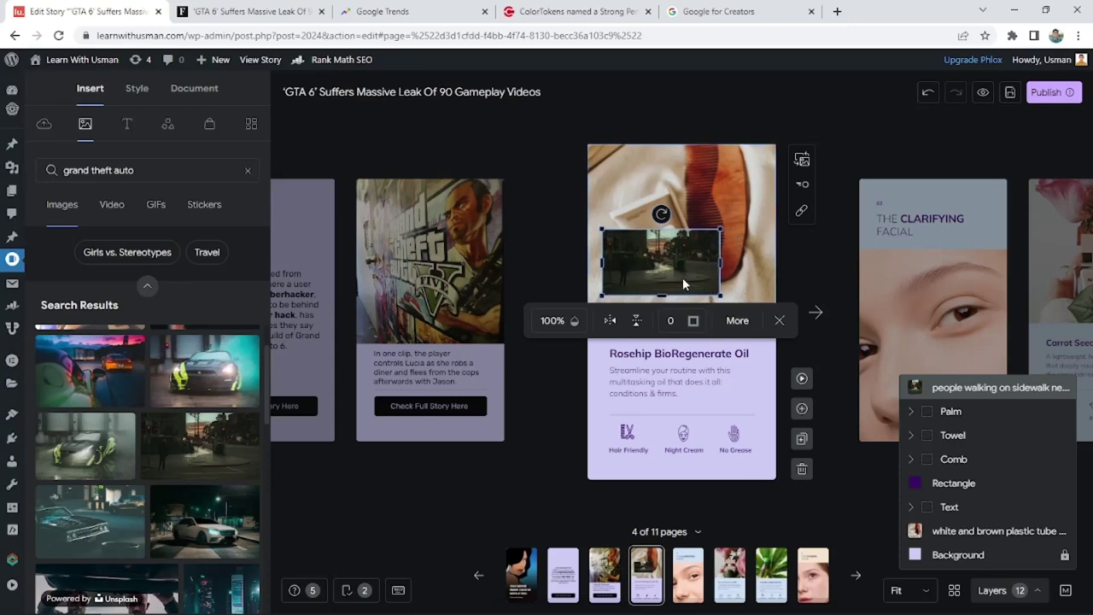
left_click(749, 260)
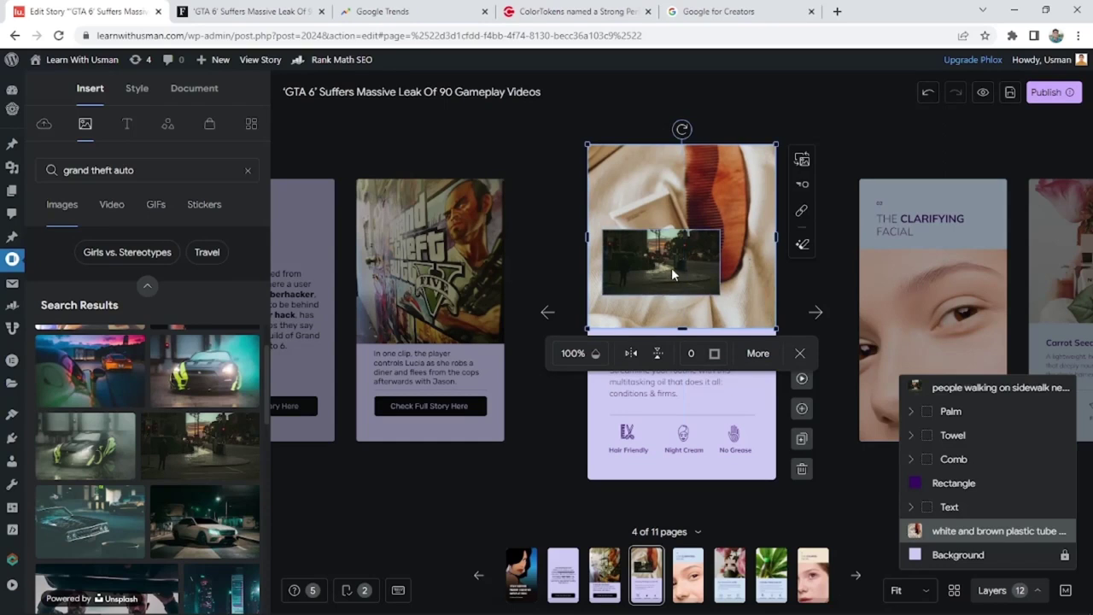
left_click_drag(672, 270, 769, 258)
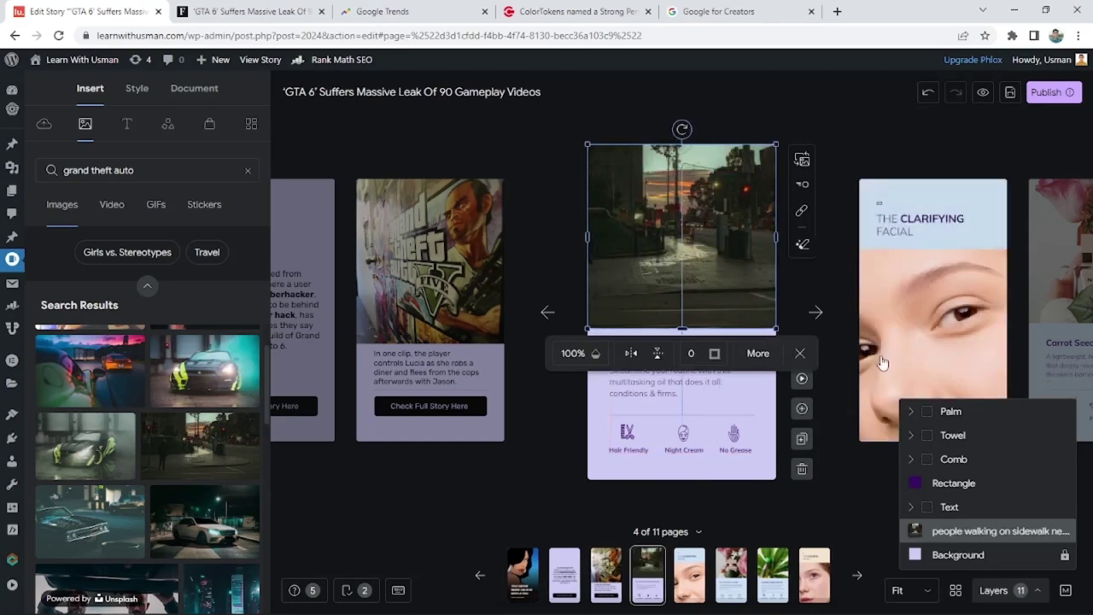
left_click(555, 163)
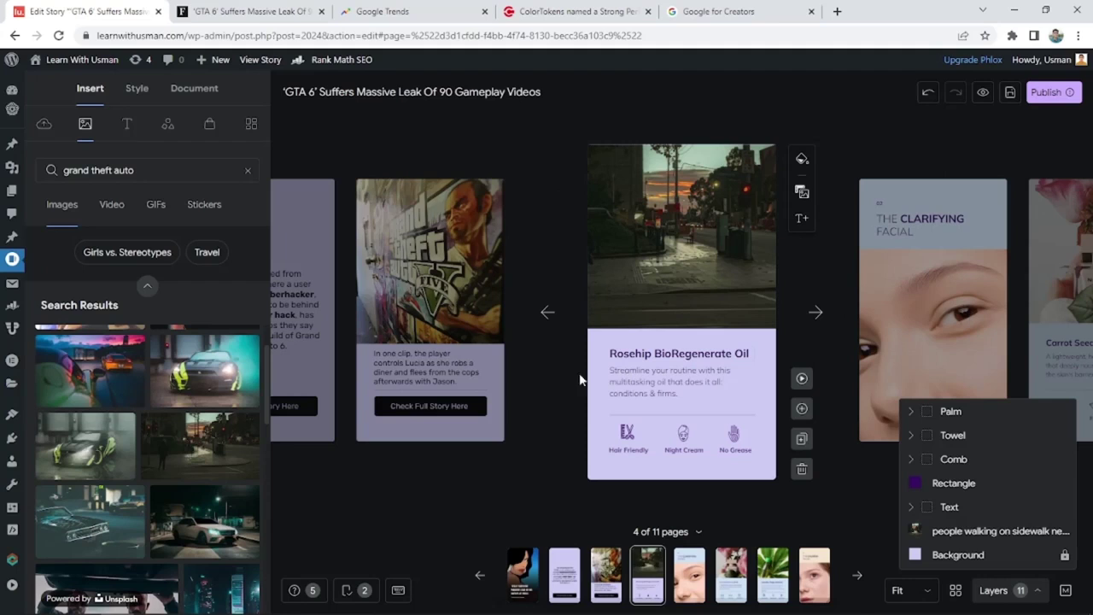
- Replace page 4's Rosehip BioRegenerate Oil text with a copy of page 3's sentence text box, positioned just below the photo
left_click(420, 377)
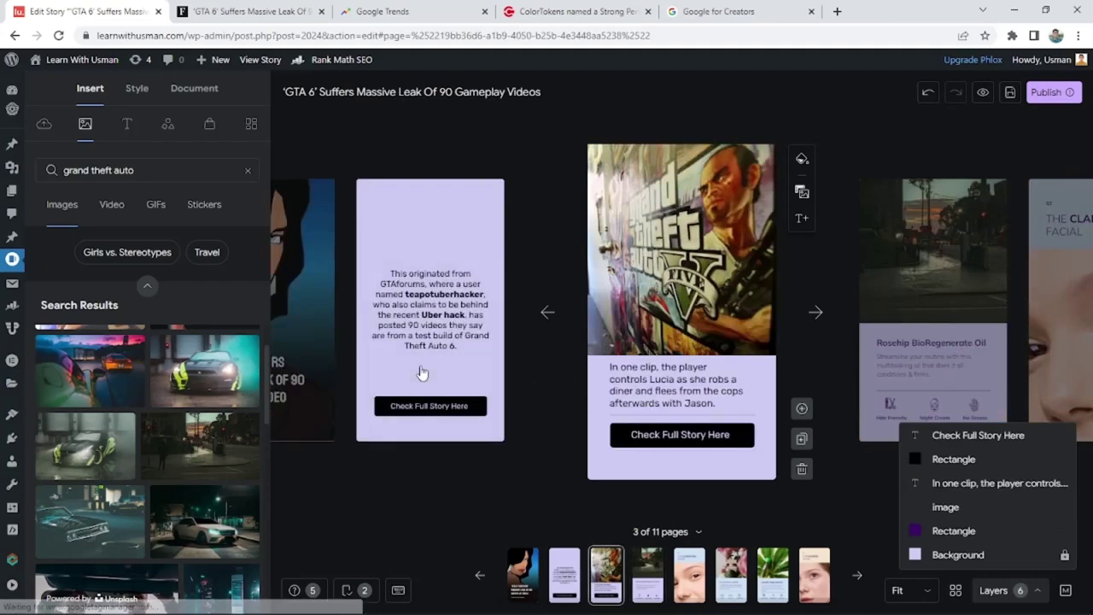
left_click(674, 384)
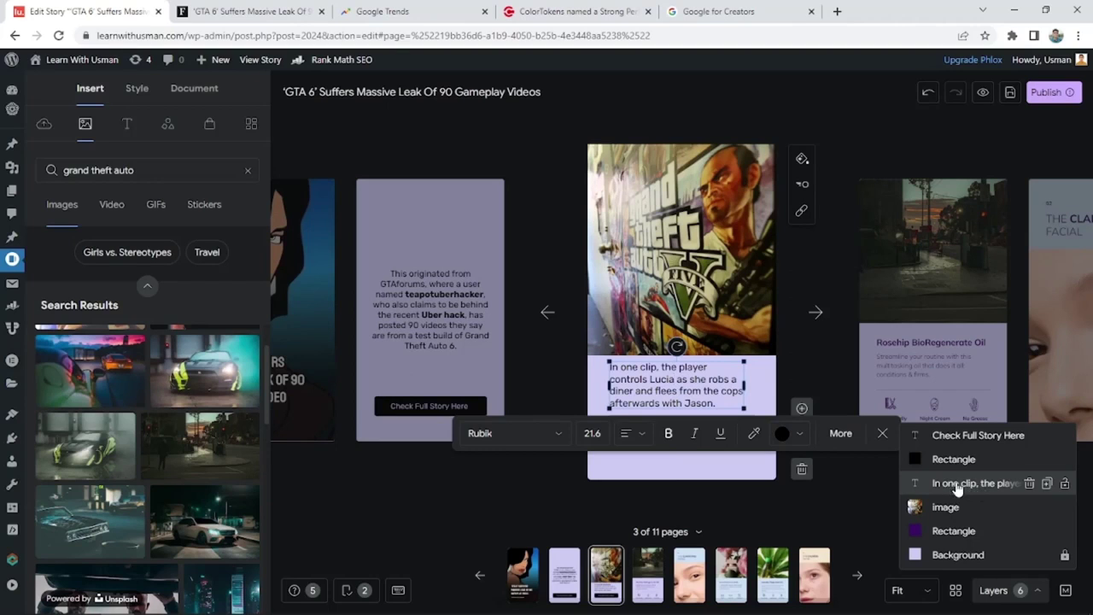
left_click(814, 314)
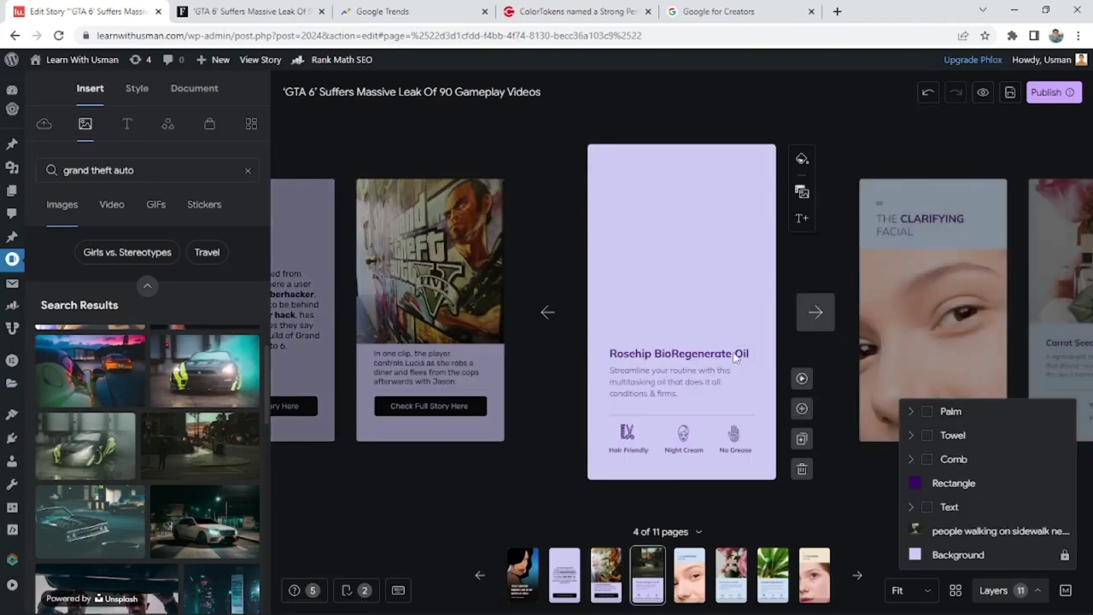
left_click(720, 358)
key("Delete")
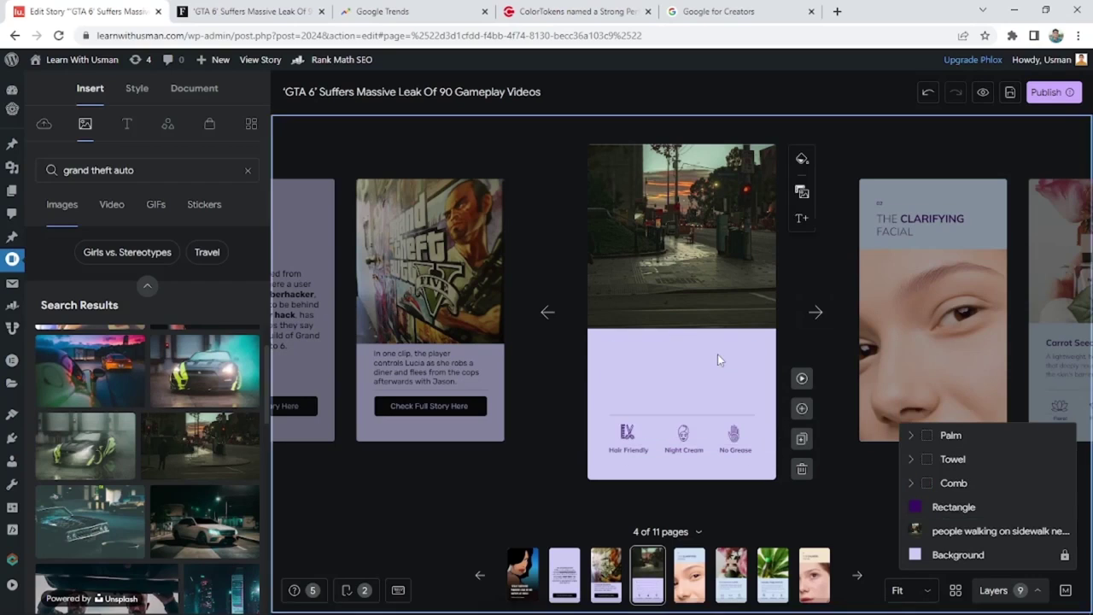
key("ctrl+v")
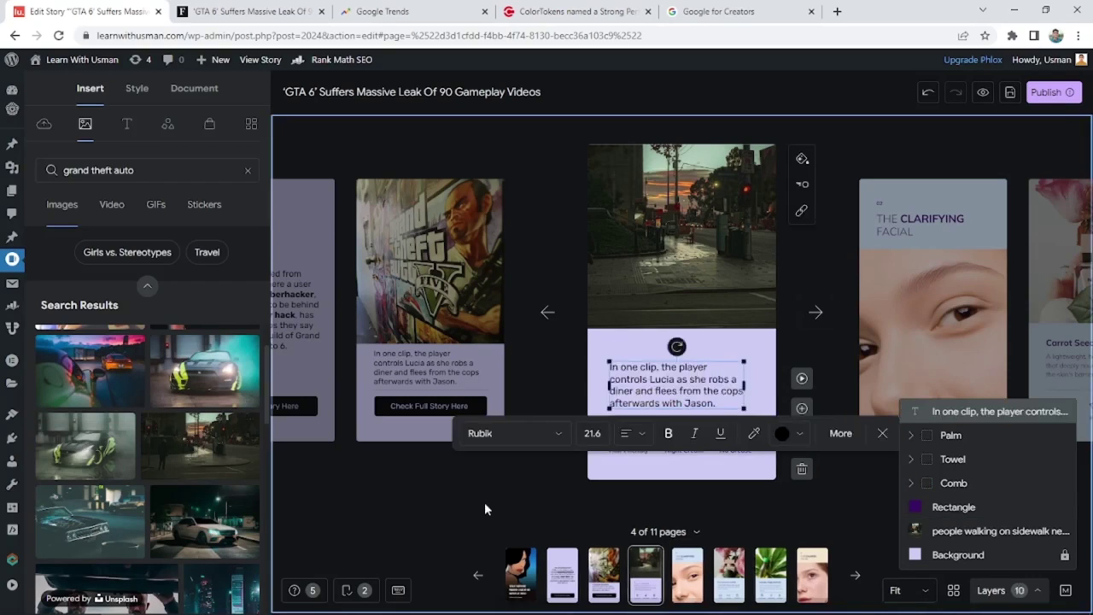
left_click(497, 500)
left_click_drag(679, 390, 692, 382)
- Replace page 4's copied text with the Forbes sentence beginning "In another, Jason stands around witnessing"
left_click(251, 12)
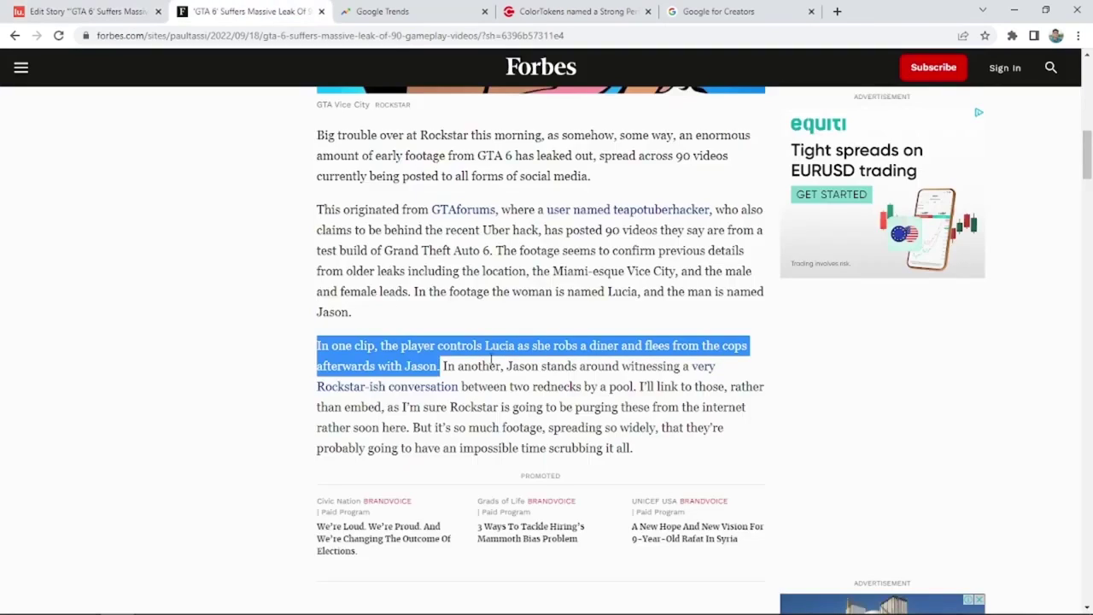
left_click_drag(443, 365, 639, 386)
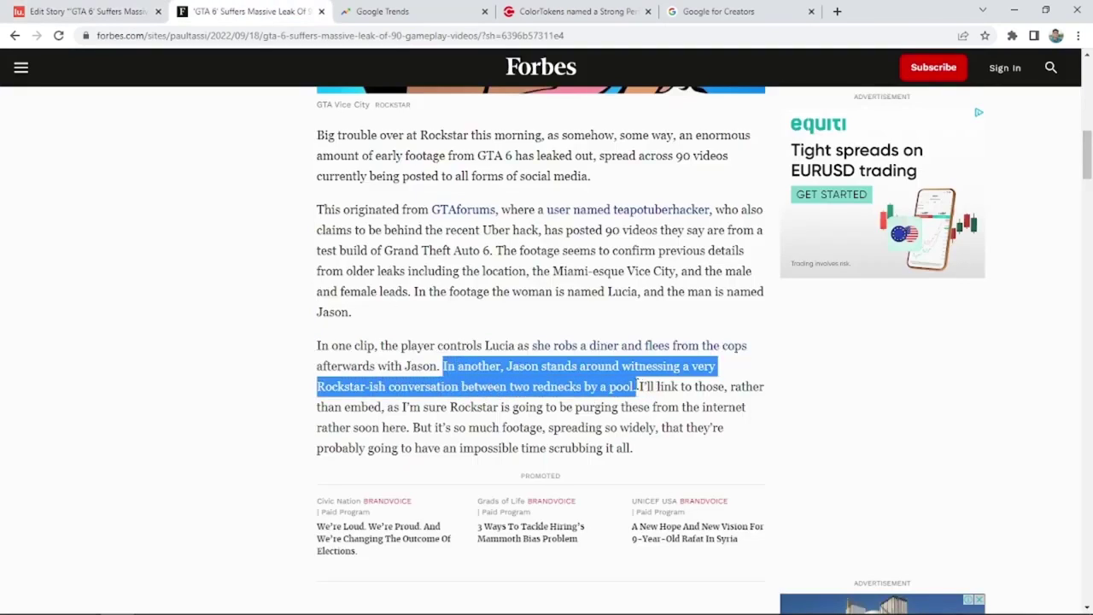
right_click(603, 367)
left_click(617, 380)
left_click(12, 8)
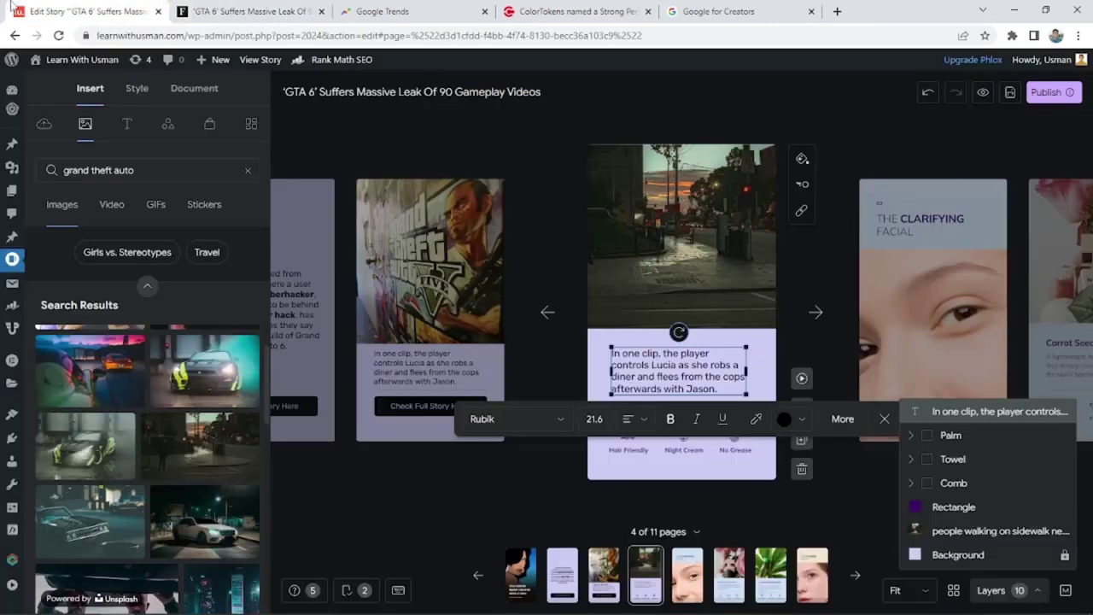
double_click(664, 365)
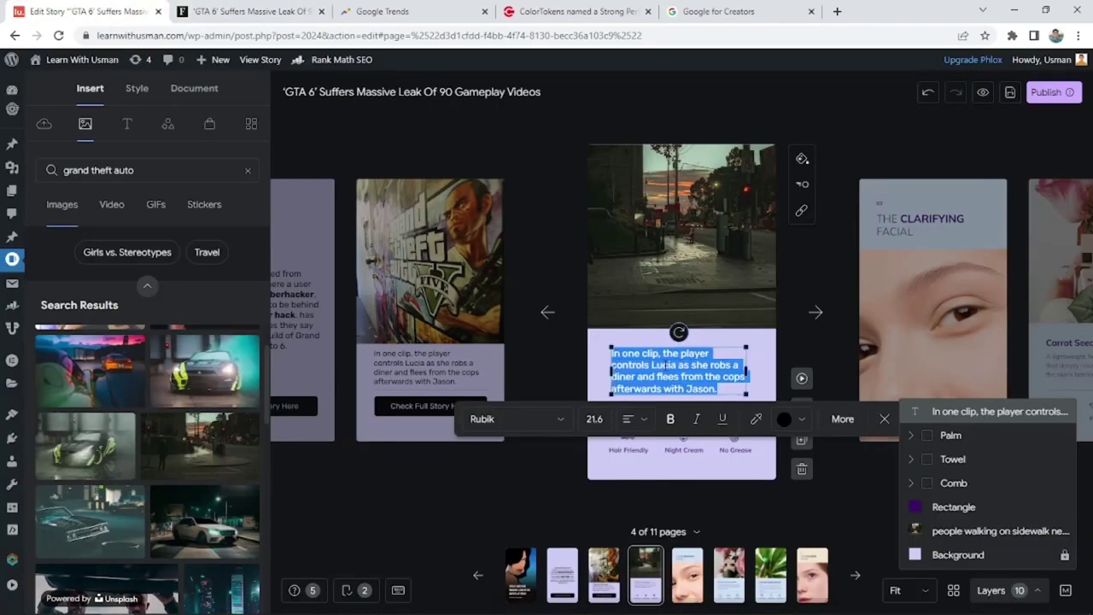
key("ctrl+v")
left_click(580, 480)
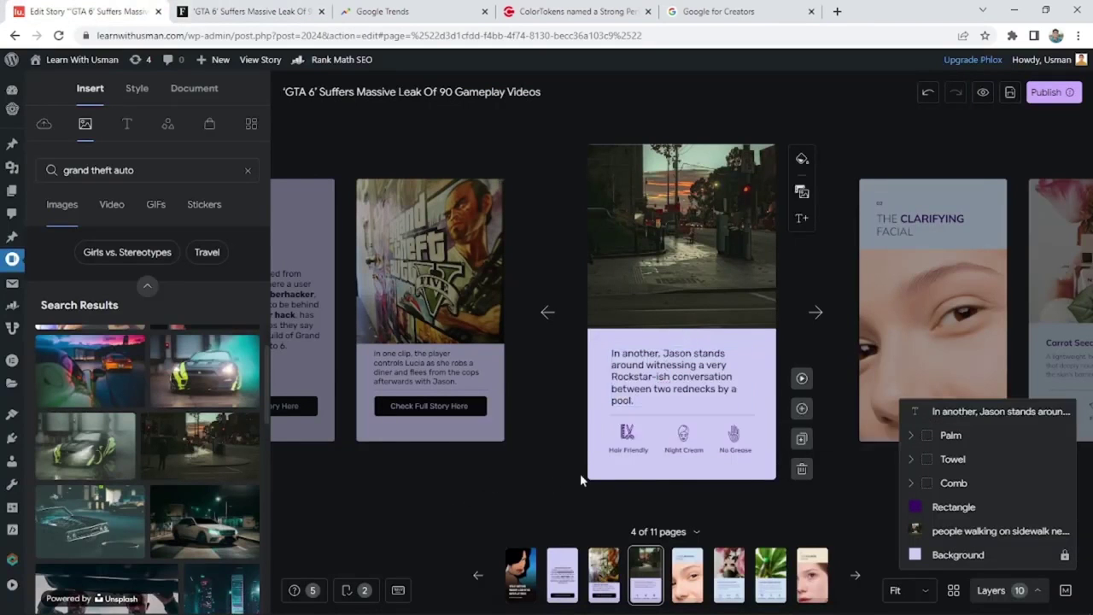
- Delete the Hair Friendly, Night Cream and No Grease icons with their labels from page 4
left_click(636, 434)
key("Delete")
left_click(682, 435)
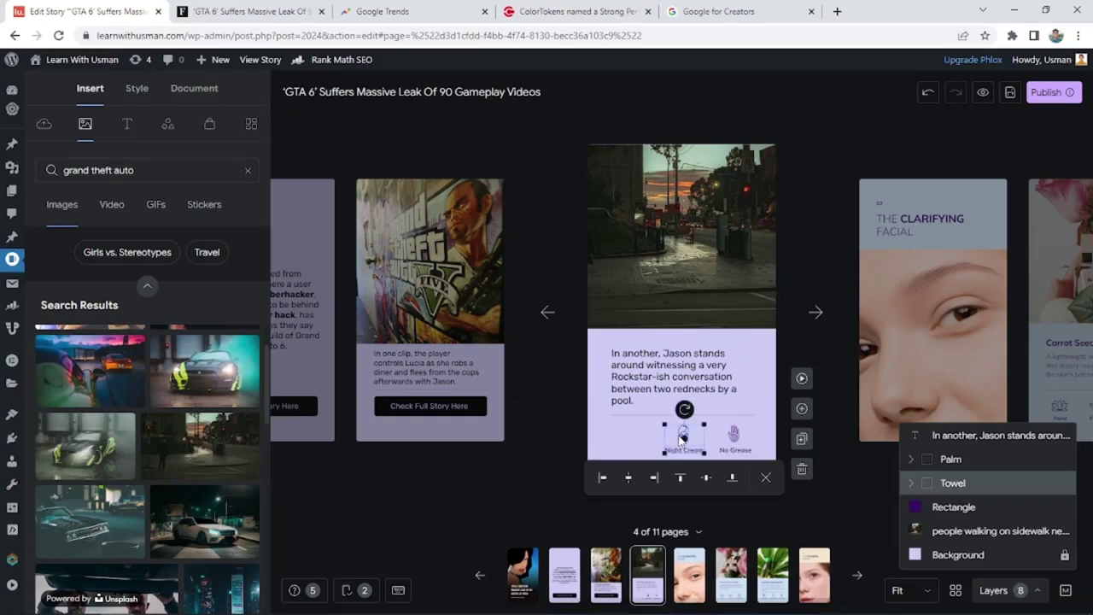
key("Delete")
left_click(733, 435)
key("Delete")
- Copy the "Check Full Story Here" text and black rectangle from page 3 and paste them onto page 4
left_click(442, 350)
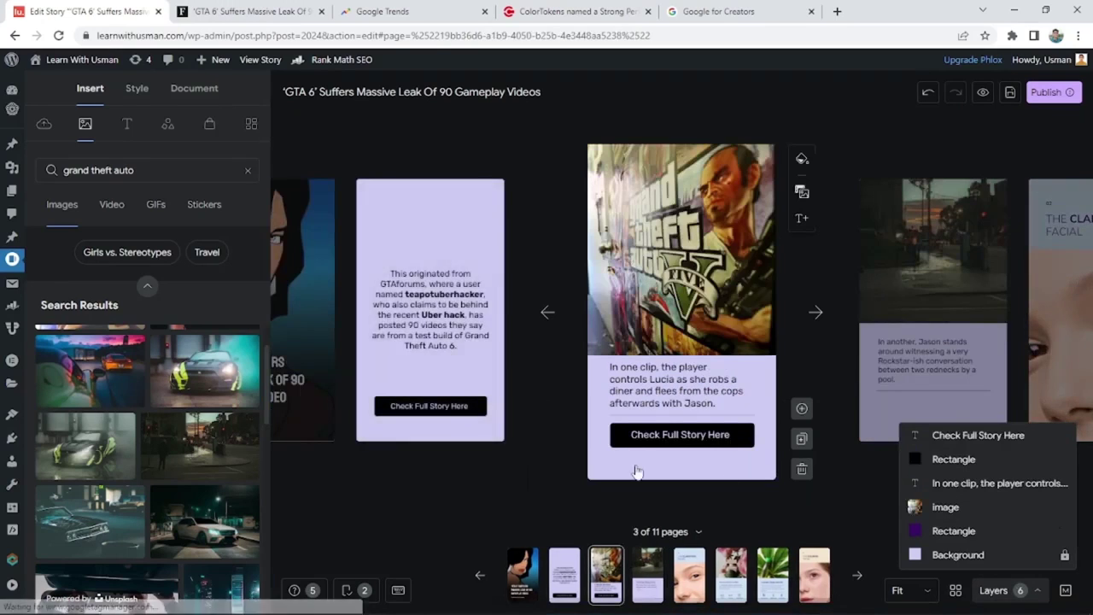
left_click(951, 462)
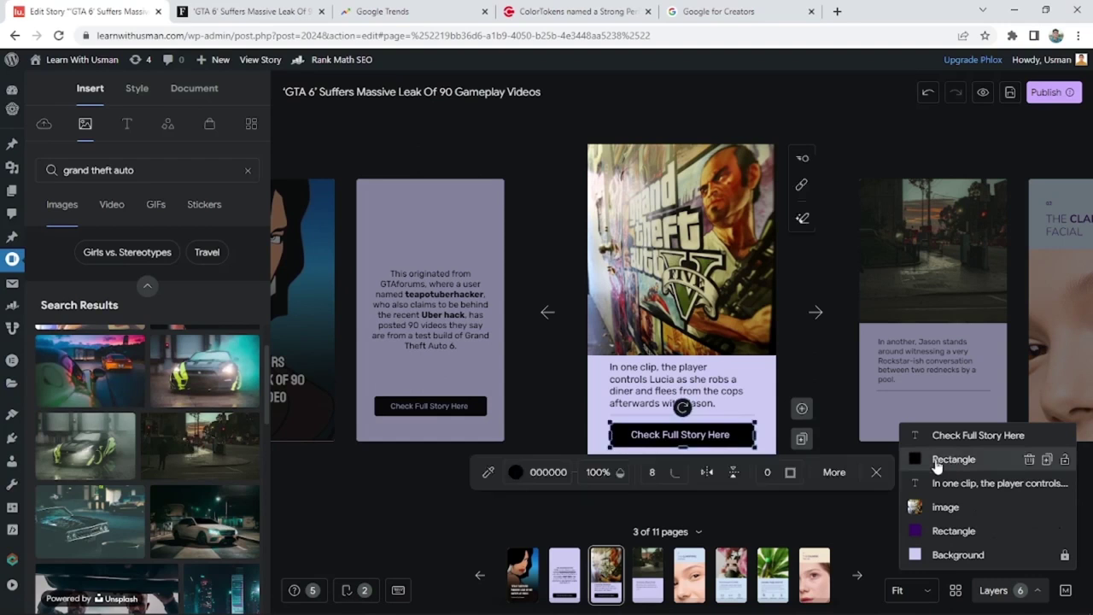
left_click(965, 437, "shift")
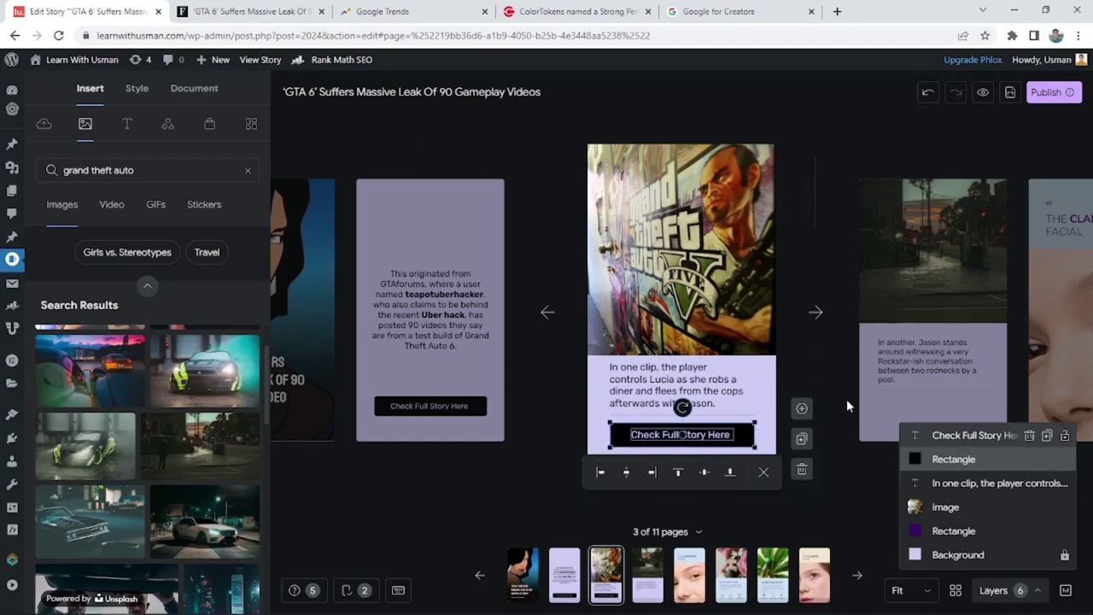
left_click(816, 313)
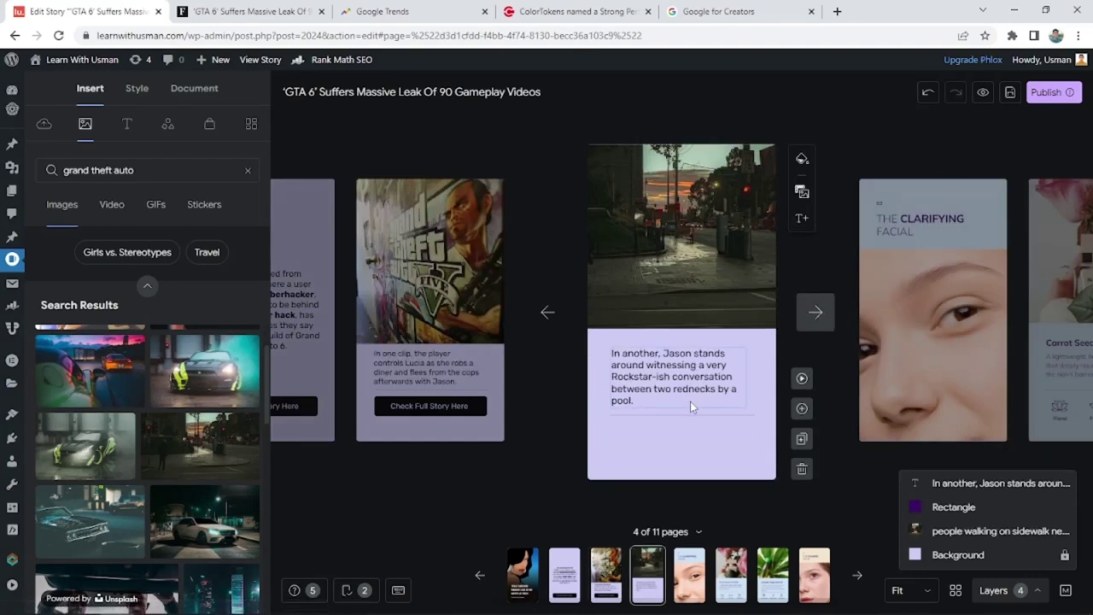
key("ctrl+v")
left_click(499, 476)
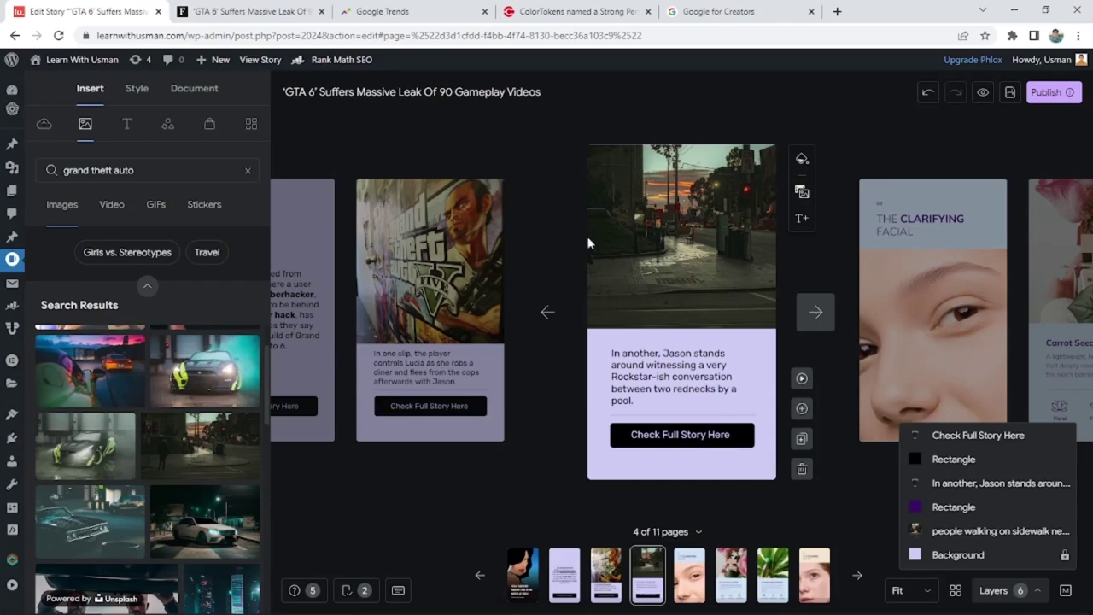
- Copy the Forbes article sentence from "First, about the location and protagonists" through "still 2+ years away."
key("ctrl+Tab")
scroll(440, 367, "down", 8)
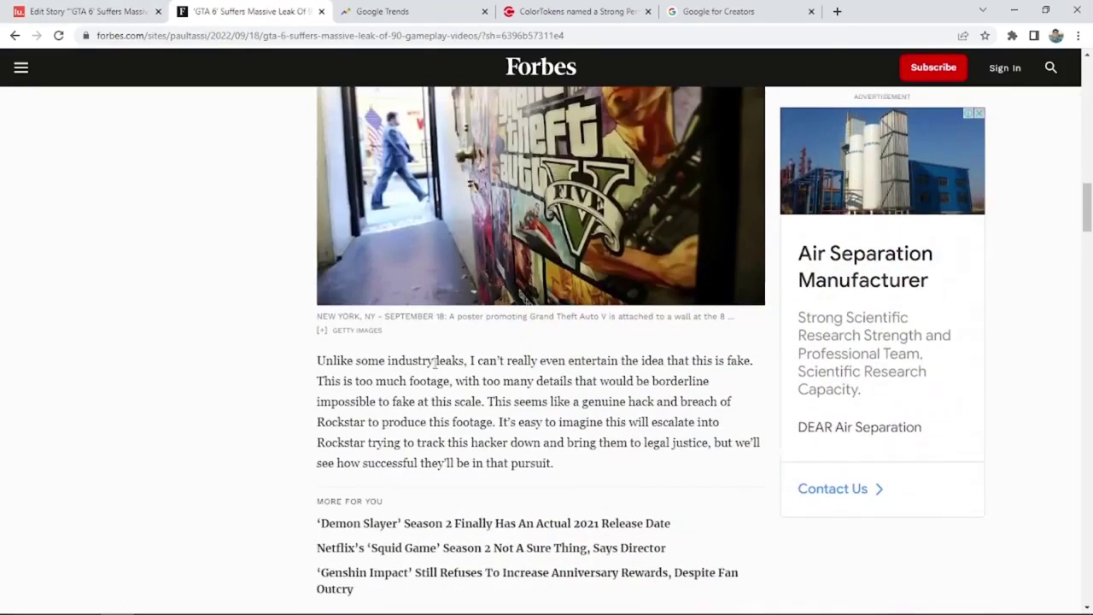
scroll(435, 354, "down", 3)
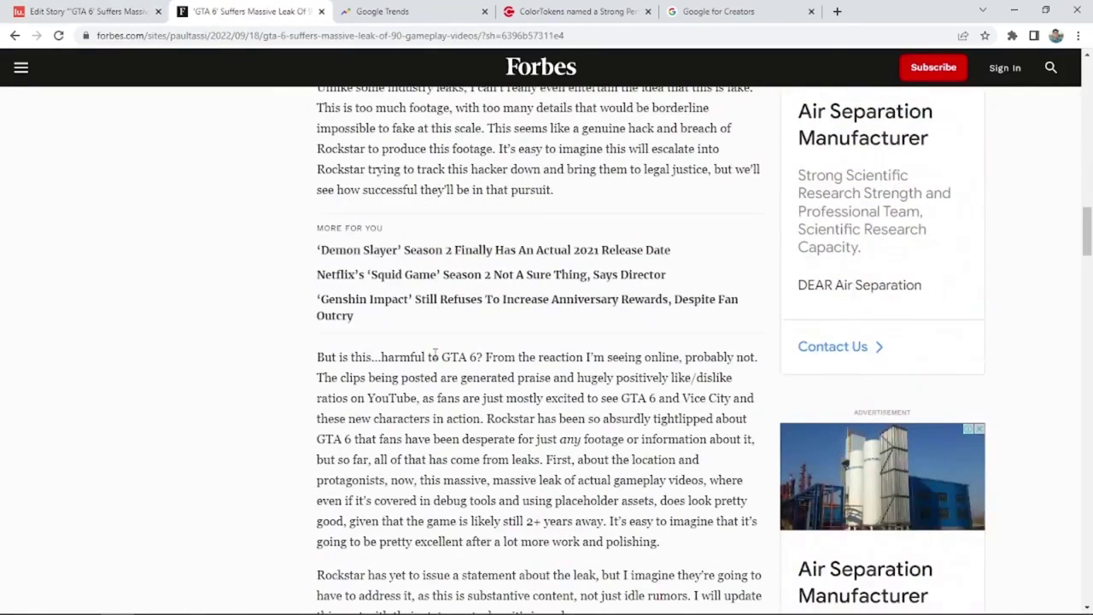
scroll(547, 401, "down", 1)
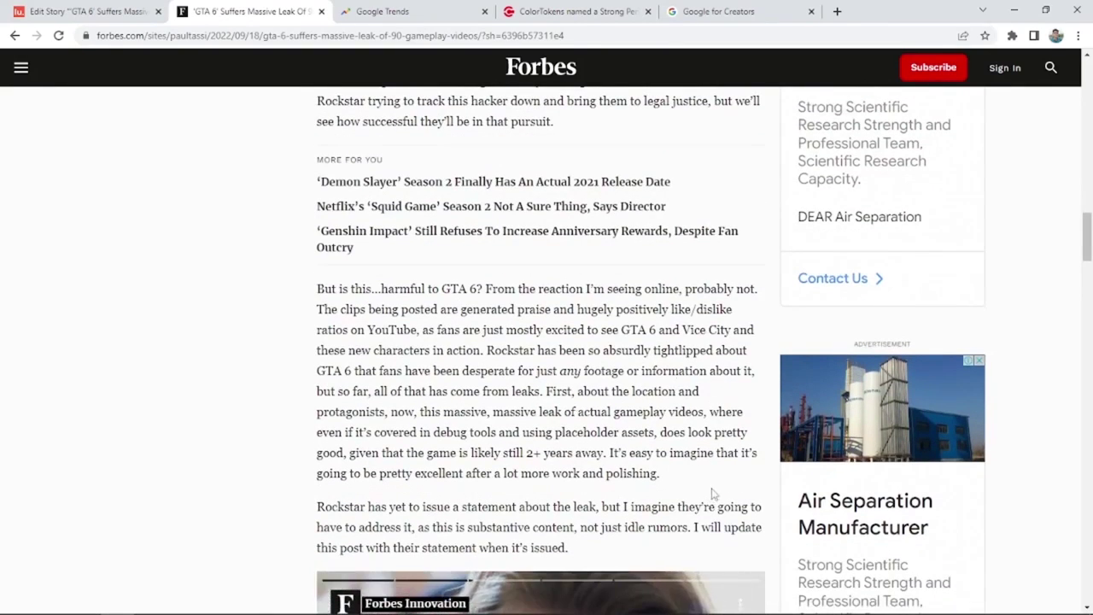
scroll(595, 452, "down", 3)
scroll(595, 453, "up", 2)
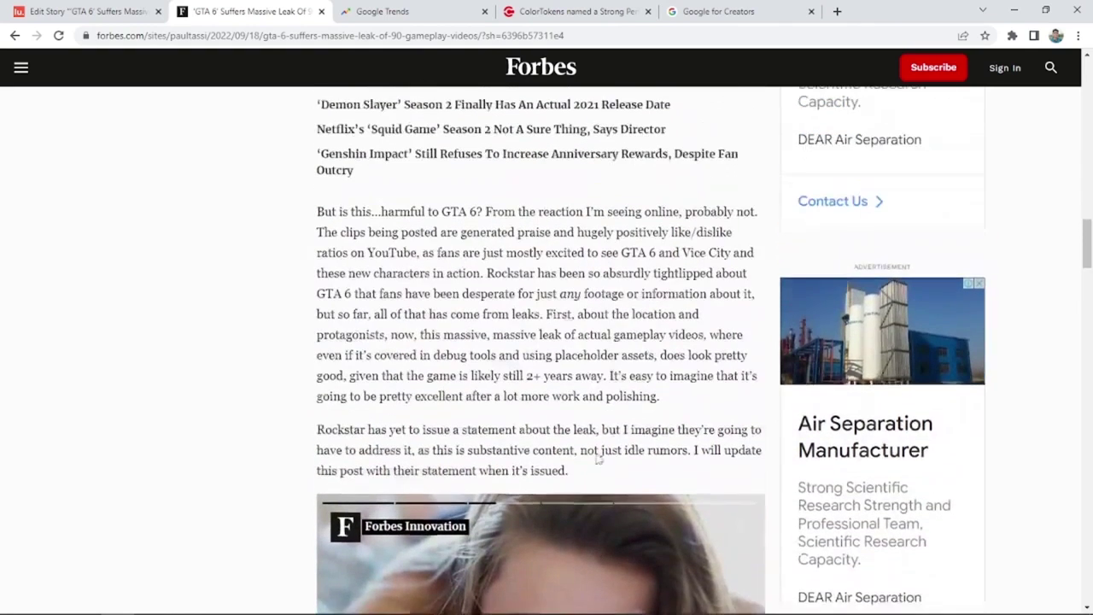
left_click_drag(546, 323, 658, 363)
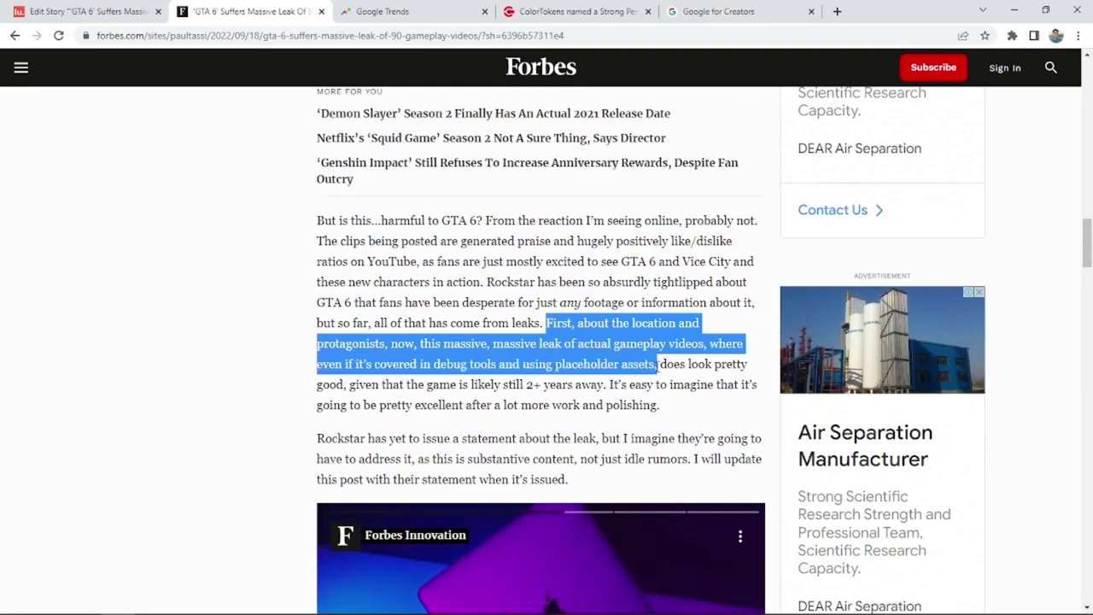
left_click_drag(657, 363, 608, 385)
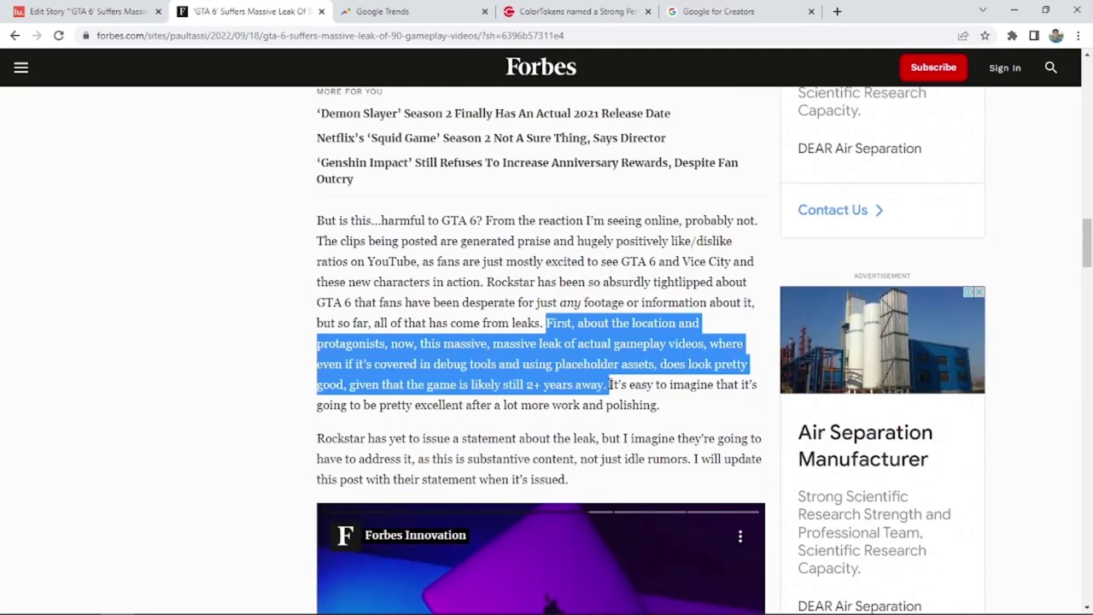
right_click(601, 360)
left_click(636, 361)
- Duplicate story page 2 and move the copy to position 5, just before The Clarifying Facial page
left_click(85, 11)
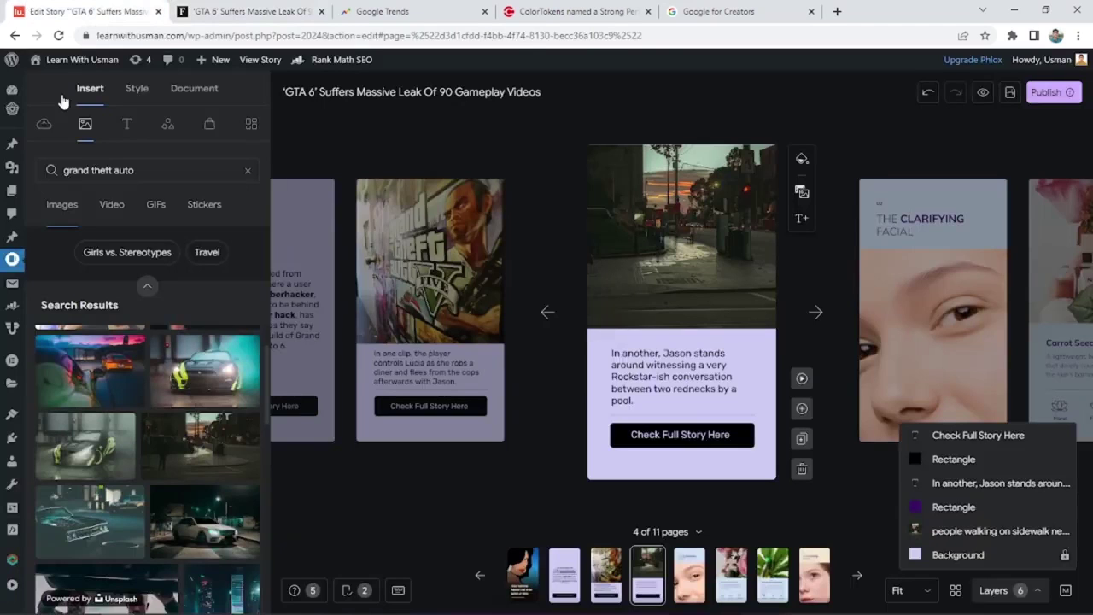
left_click(548, 330)
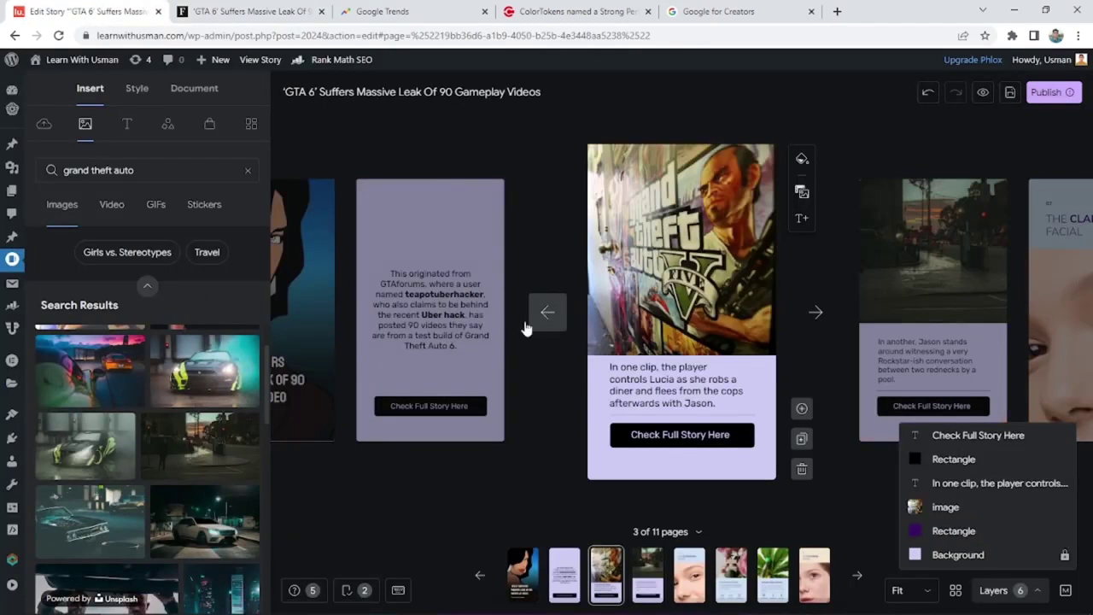
left_click(424, 357)
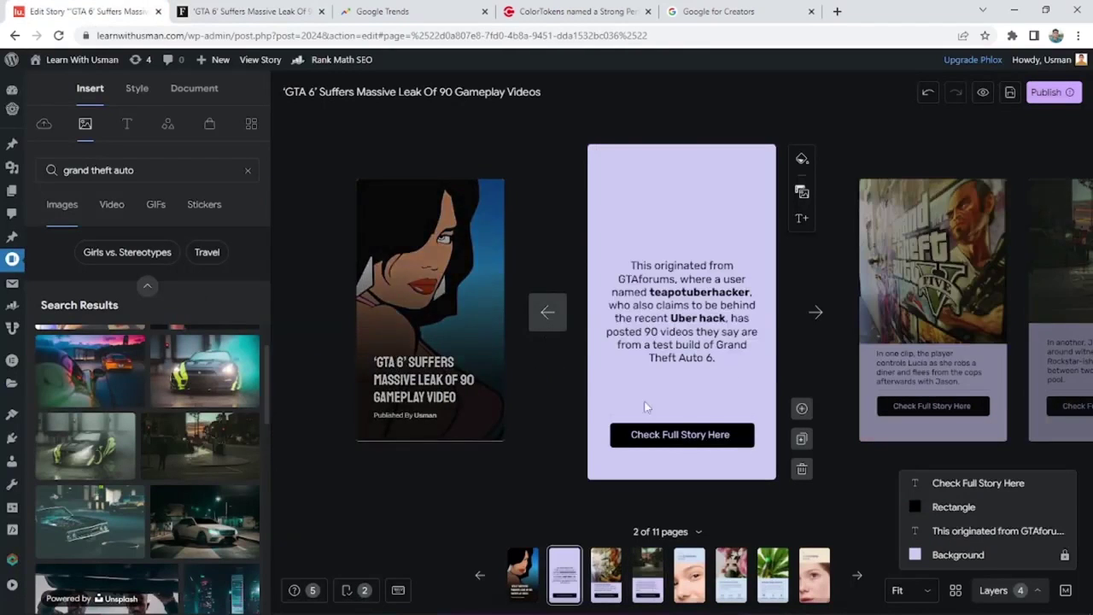
left_click(802, 440)
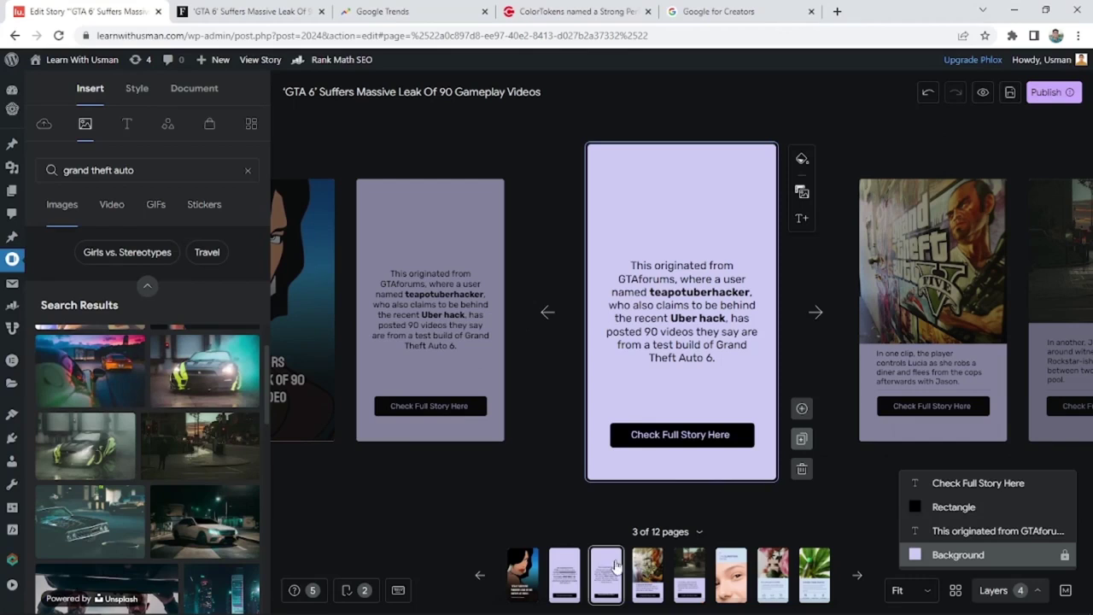
left_click_drag(606, 574, 704, 574)
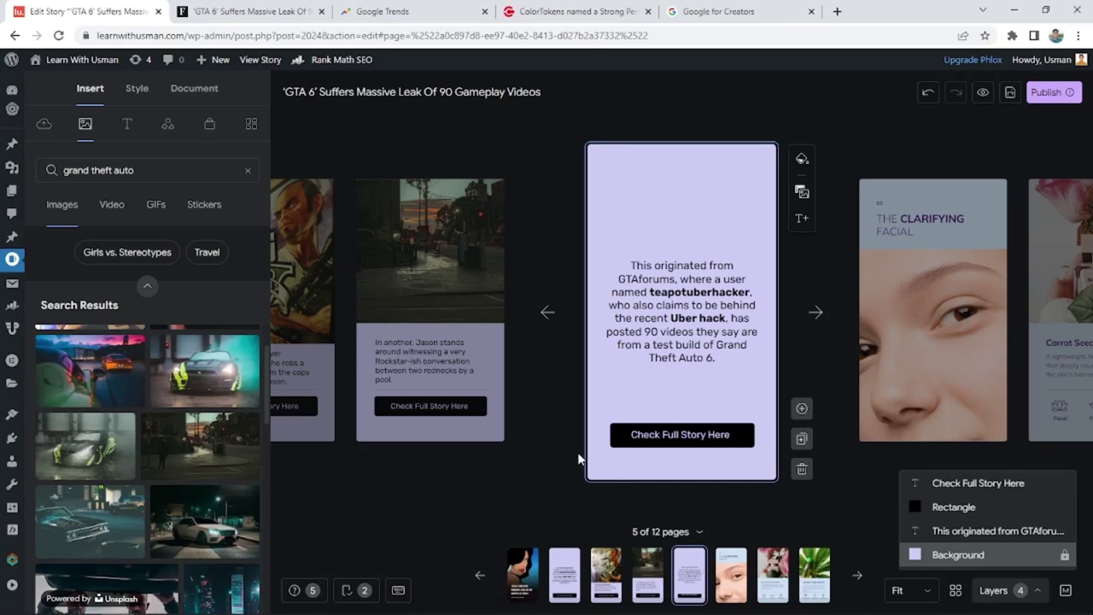
- Replace page 5's paragraph with the copied Forbes sentence and make "2+ years" and "gameplay videos" bold
double_click(647, 311)
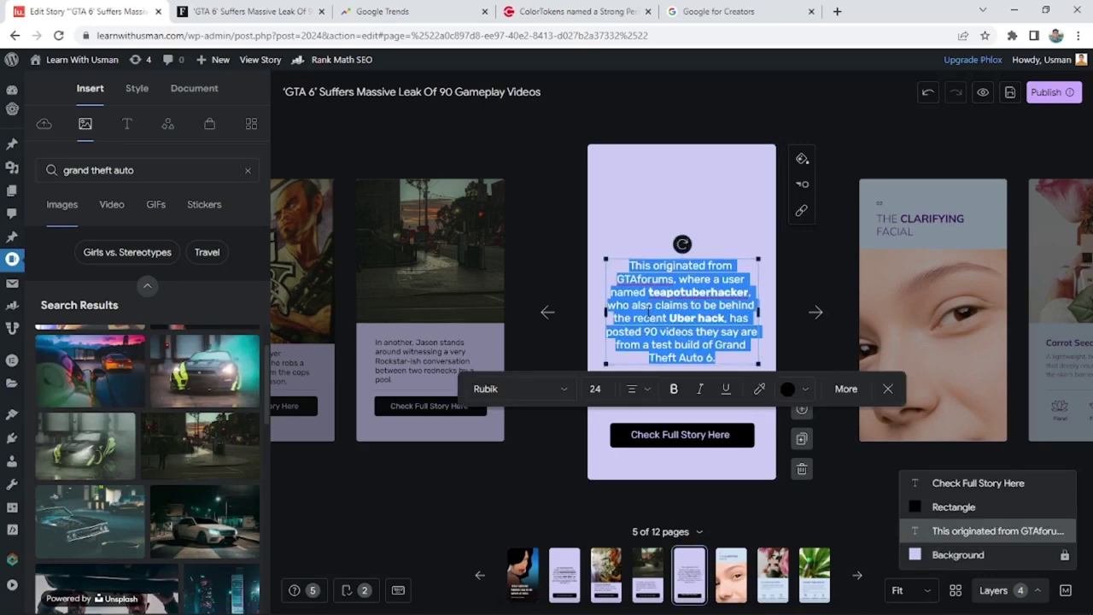
key("ctrl+v")
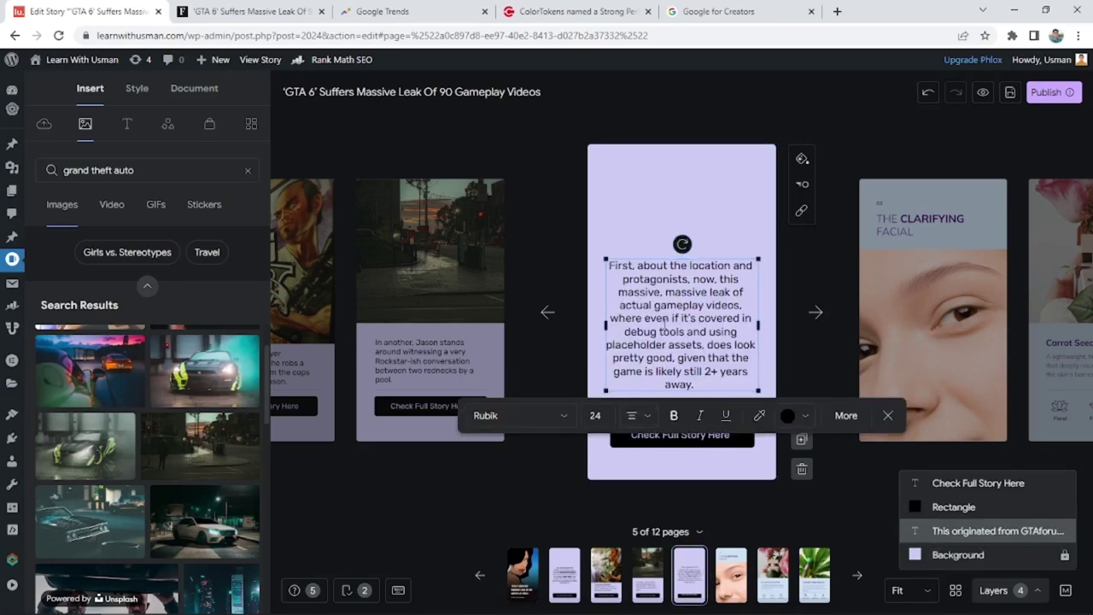
left_click_drag(705, 373, 749, 374)
left_click(674, 415)
key("Escape")
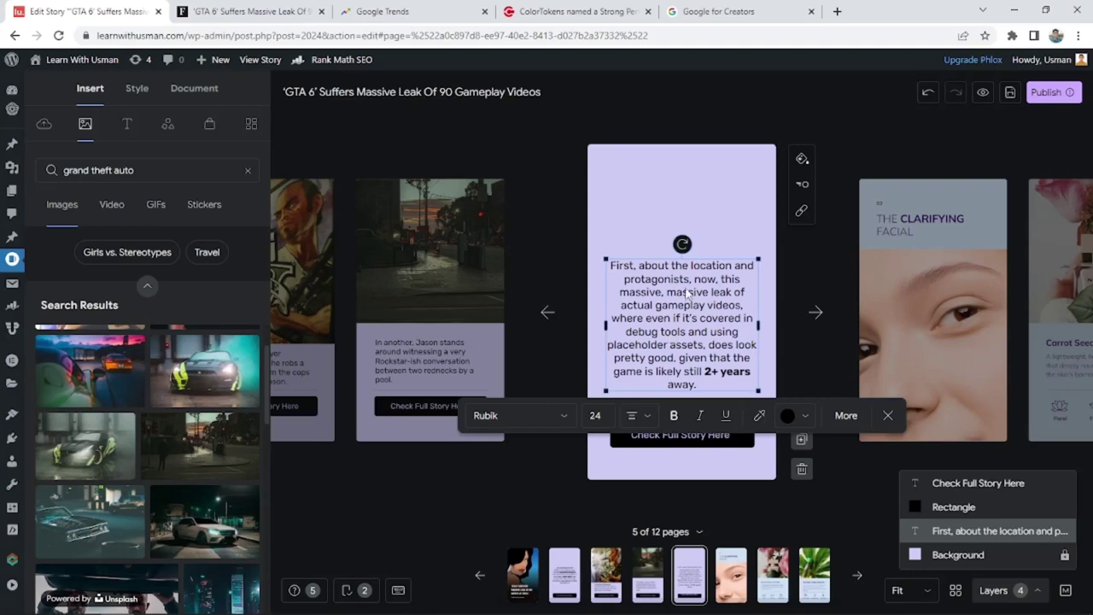
left_click_drag(655, 305, 736, 307)
left_click(673, 415)
left_click(489, 496)
- Move page 5's paragraph slightly up, keeping it horizontally centred above the "Check Full Story Here" button
left_click(688, 340)
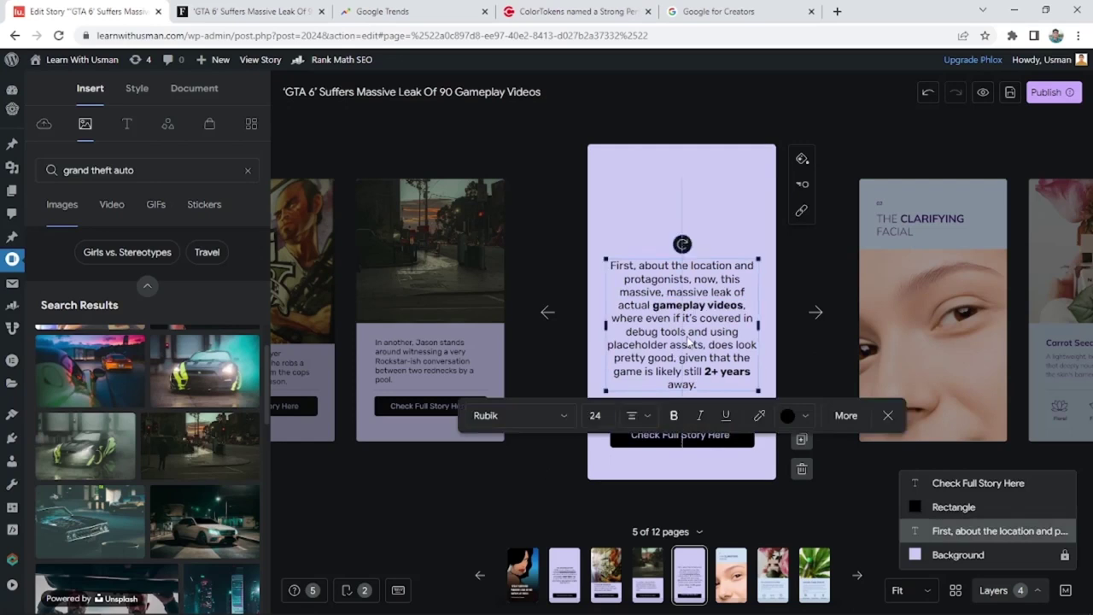
left_click(688, 338)
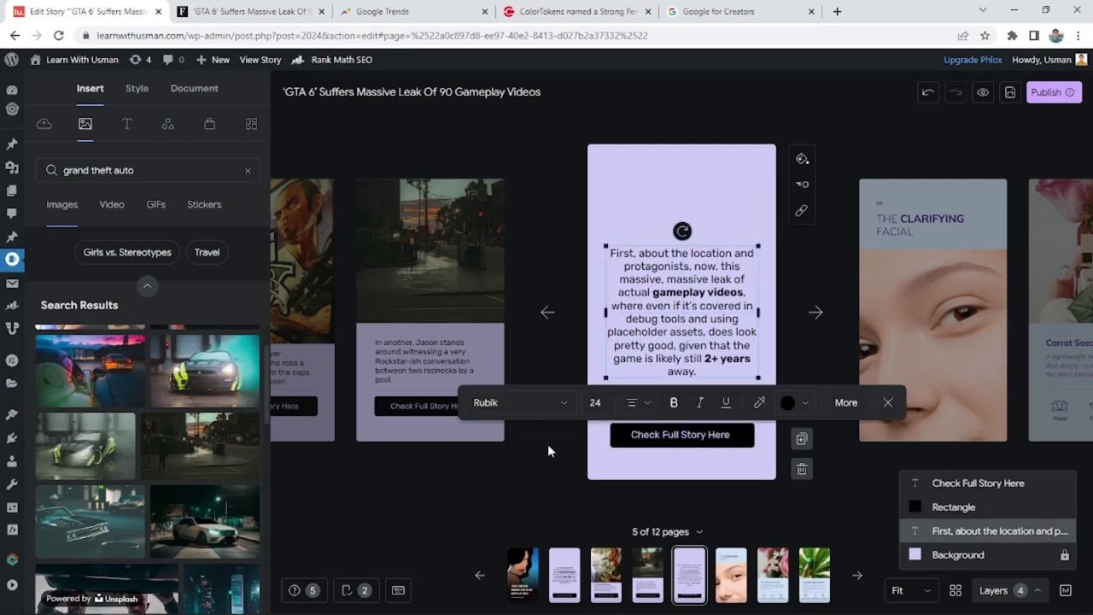
left_click(528, 477)
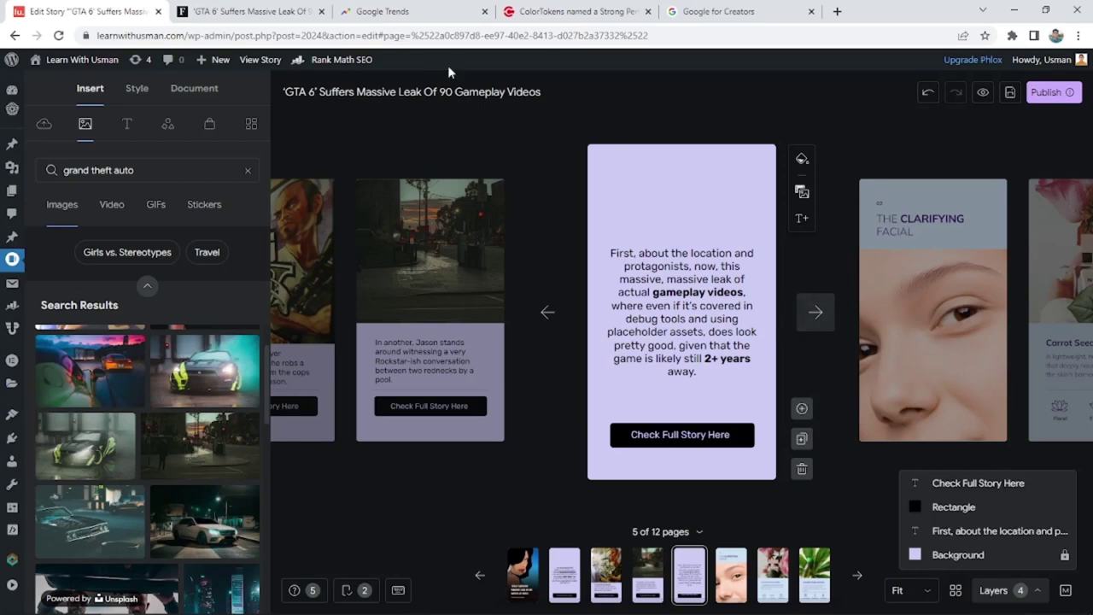
- Delete the six template pages from The Clarifying Facial through Calendula Hydrating Cream
left_click(815, 311)
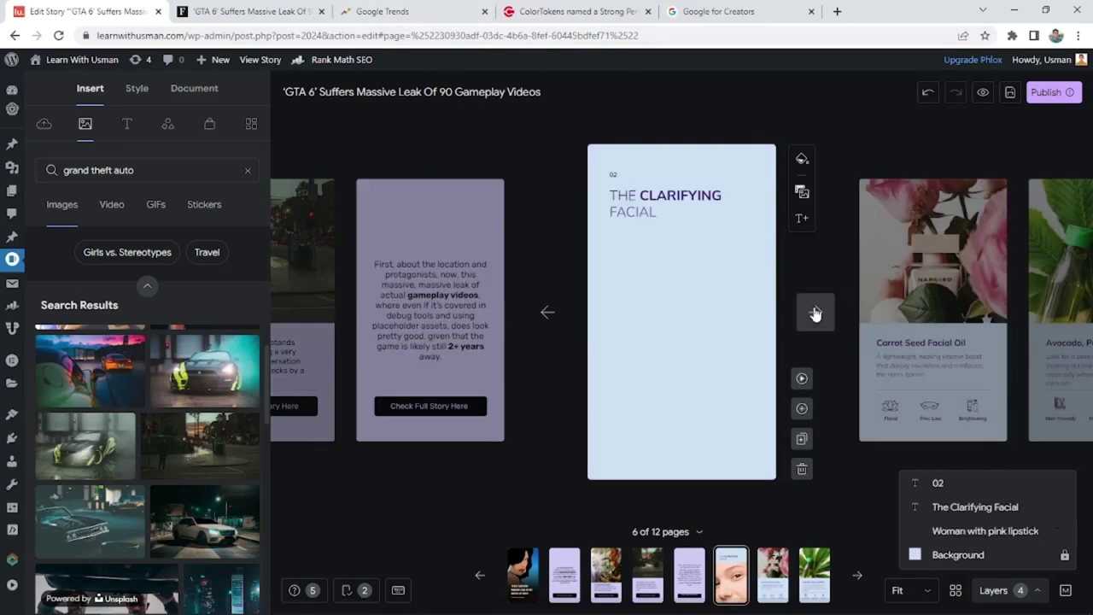
left_click(804, 471)
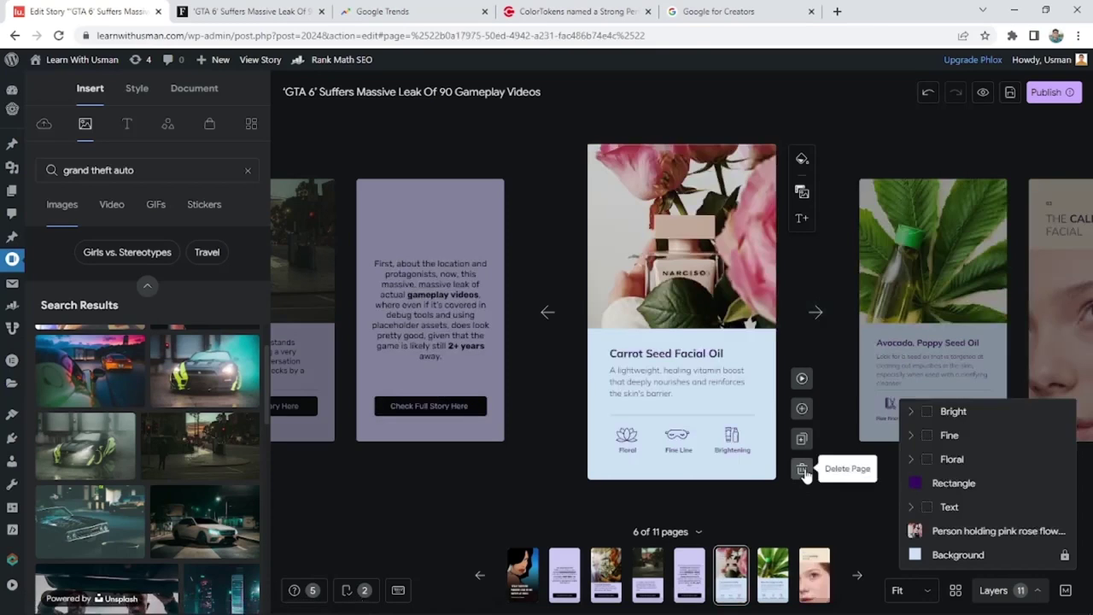
left_click(804, 469)
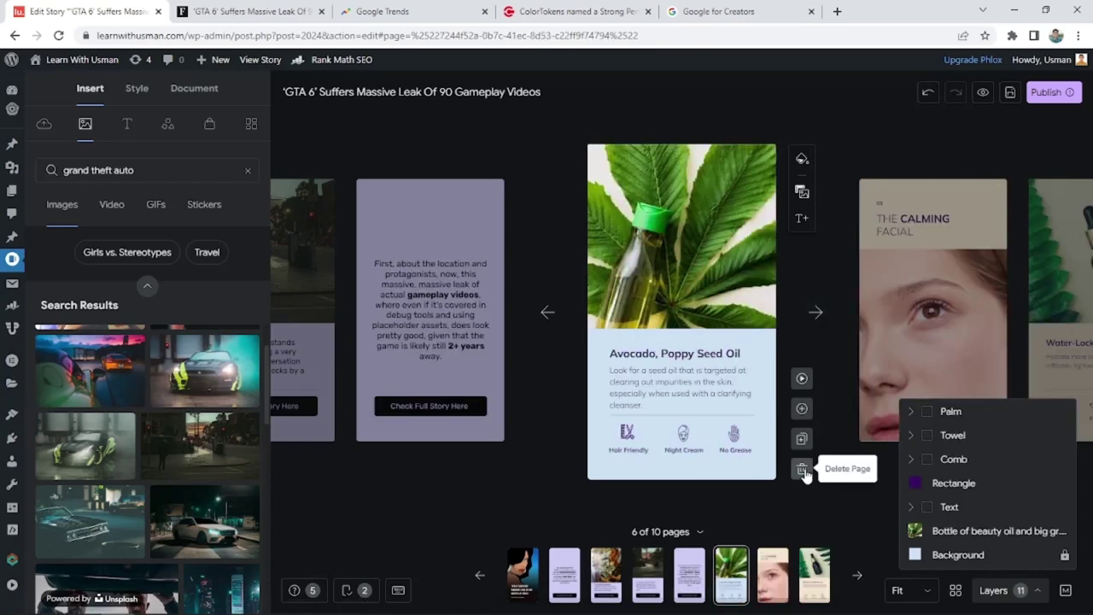
left_click(803, 470)
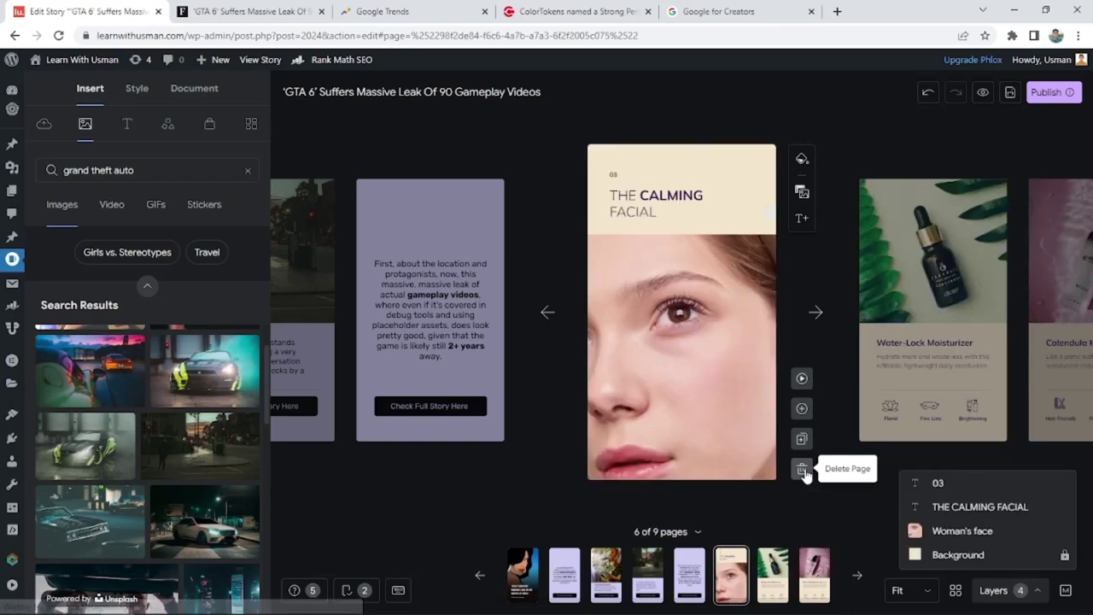
left_click(802, 469)
left_click(803, 469)
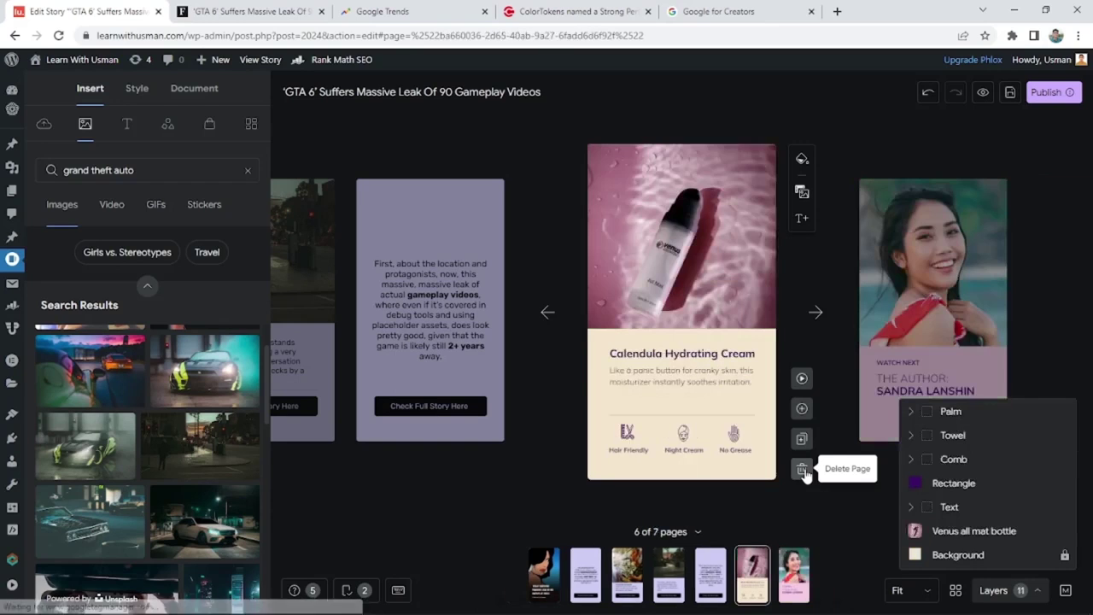
left_click(802, 470)
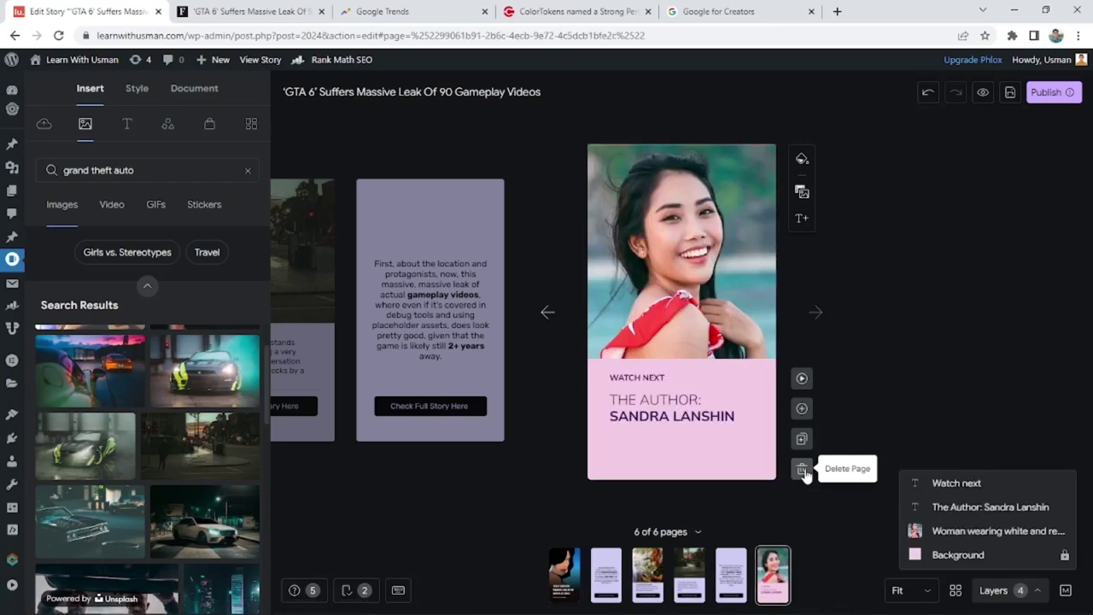
- Search Google Images for "grand theft auto" in a new tab and copy the Daily Express "GTA 6 release date news" image
left_click(837, 12)
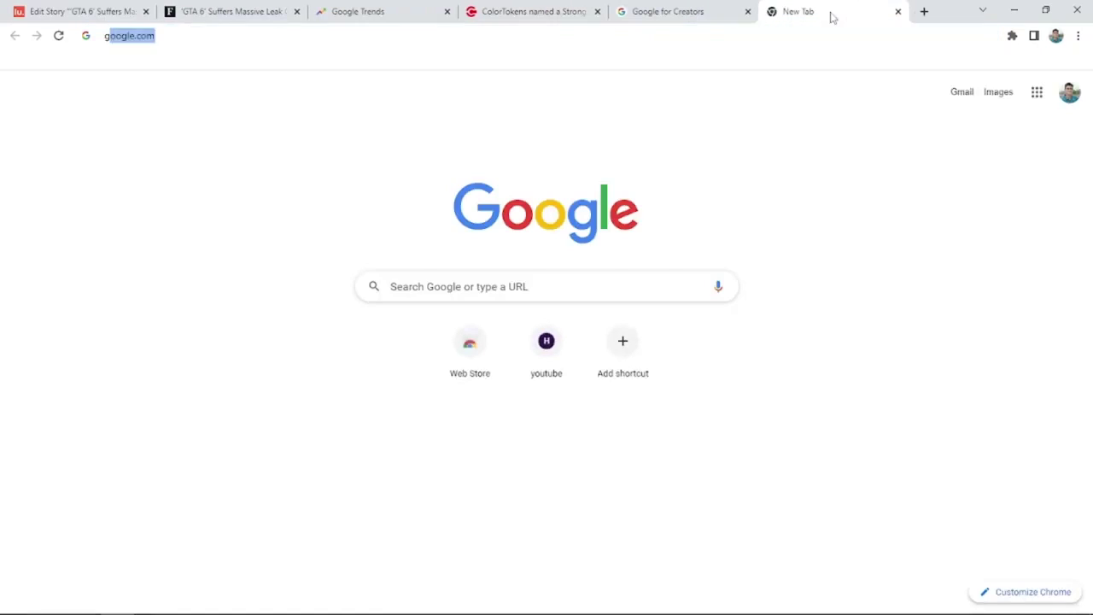
type("grand theft auto")
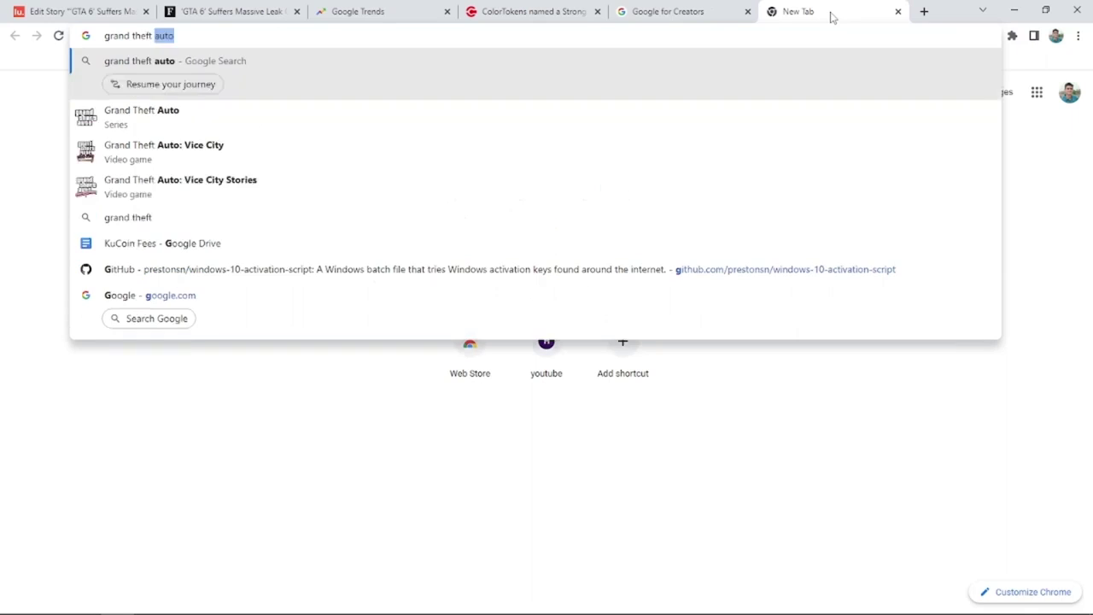
key("Return")
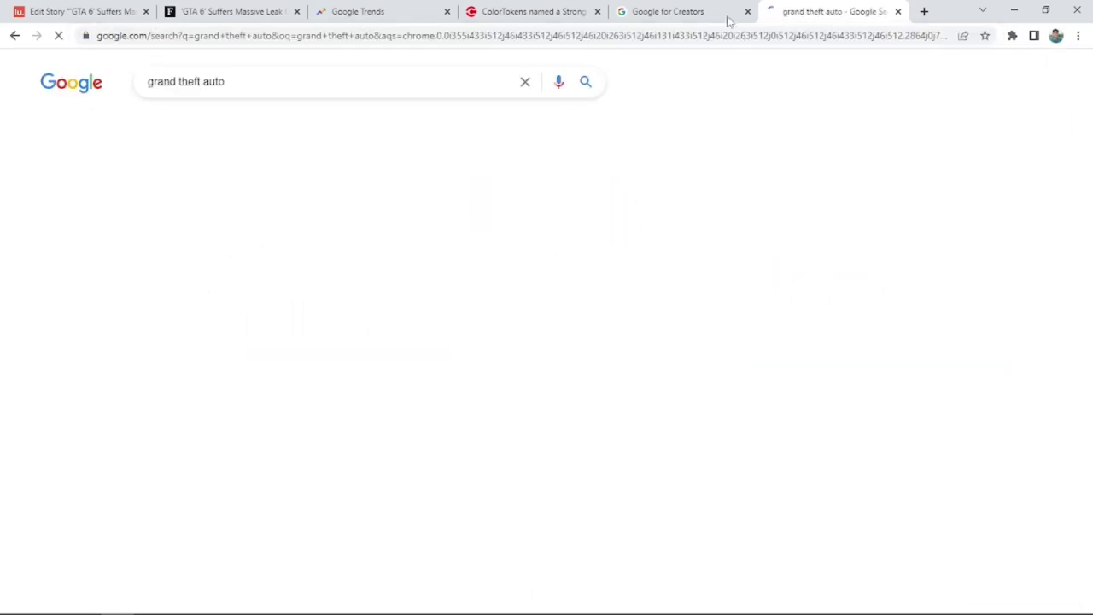
left_click(247, 124)
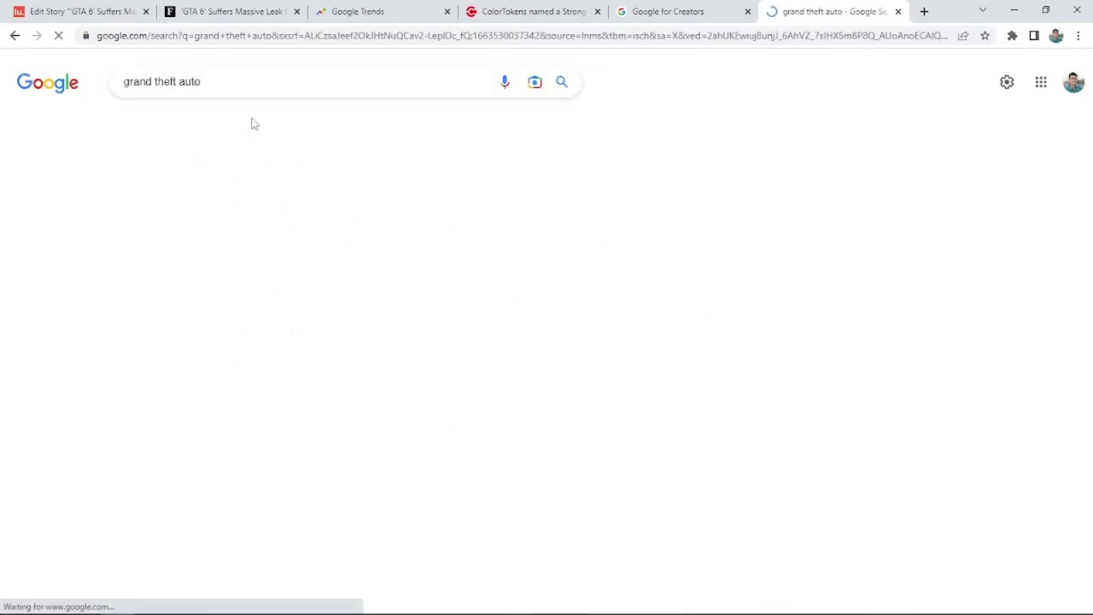
scroll(555, 260, "down", 4)
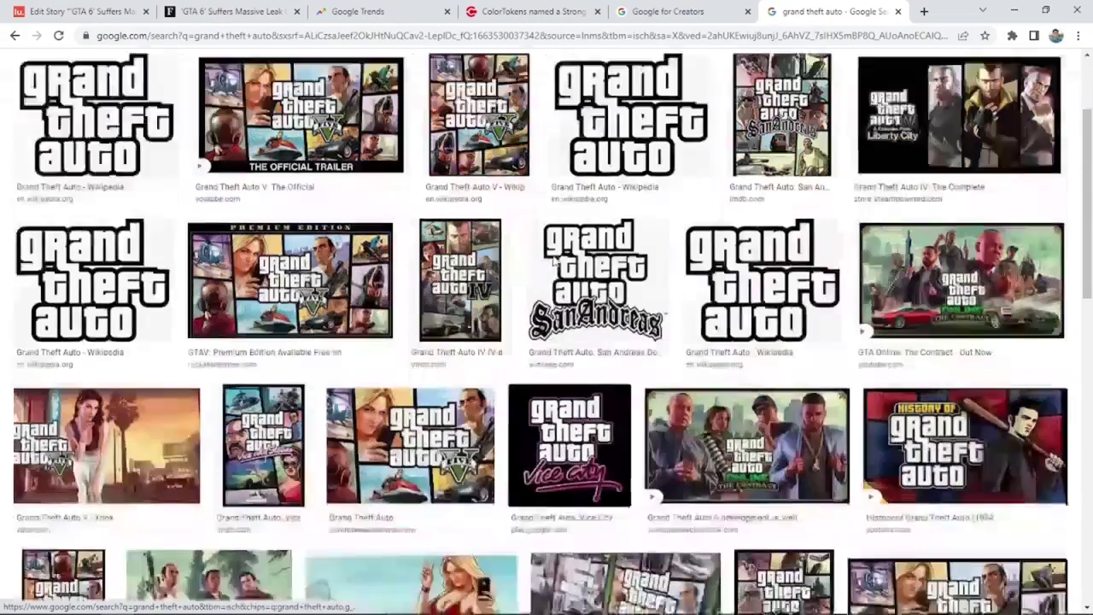
scroll(555, 260, "down", 6)
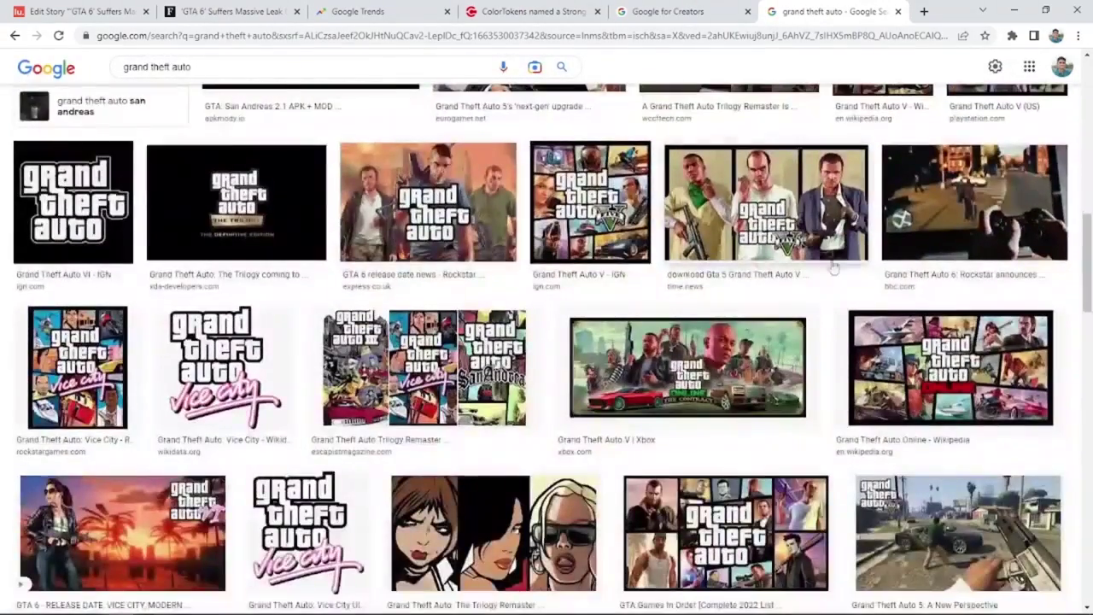
left_click(465, 212)
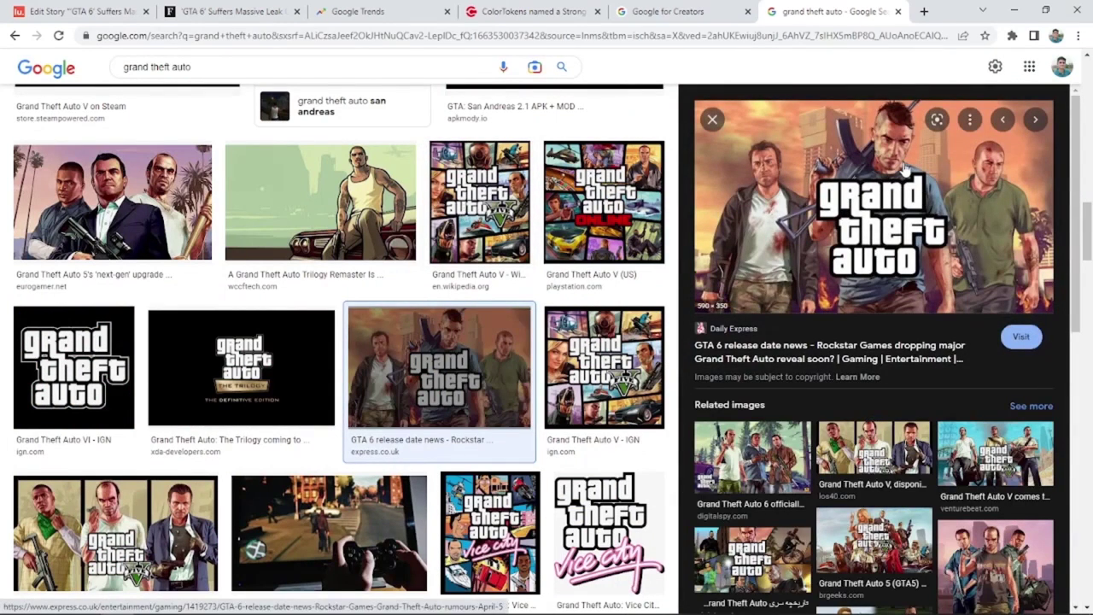
right_click(868, 156)
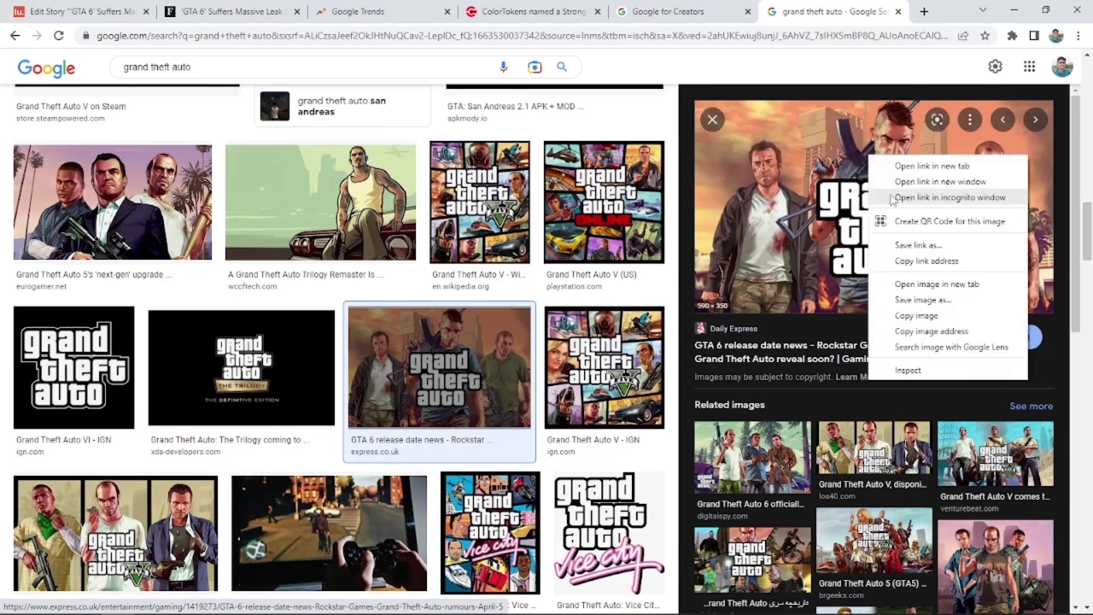
left_click(919, 315)
- Paste the copied Grand Theft Auto image onto page 6, enlarge it and use it to replace the woman's photo
key("ctrl+1")
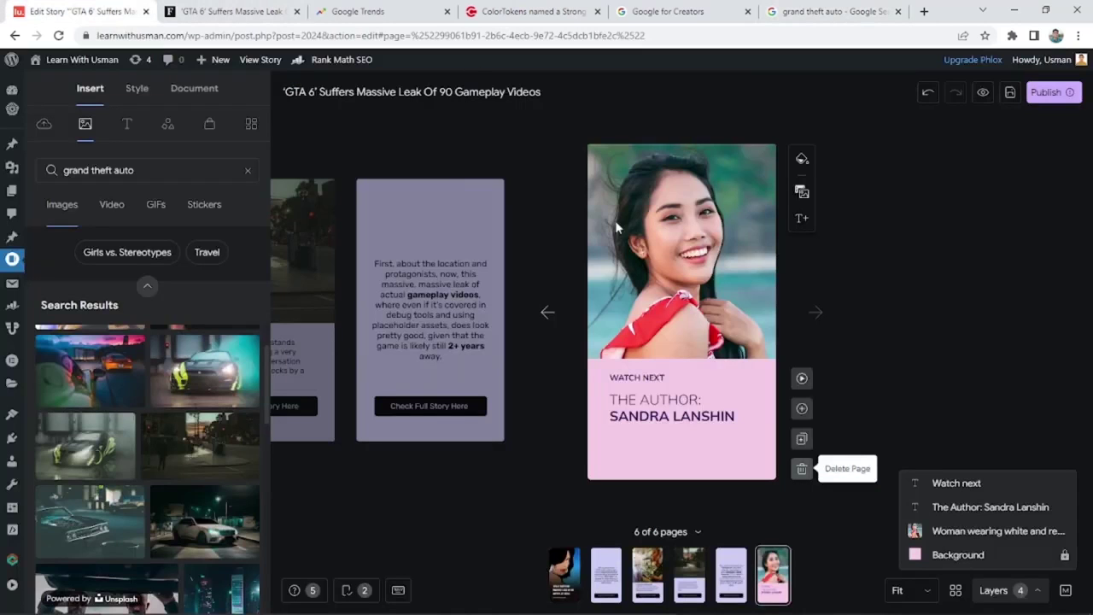
left_click(644, 251)
key("ctrl+v")
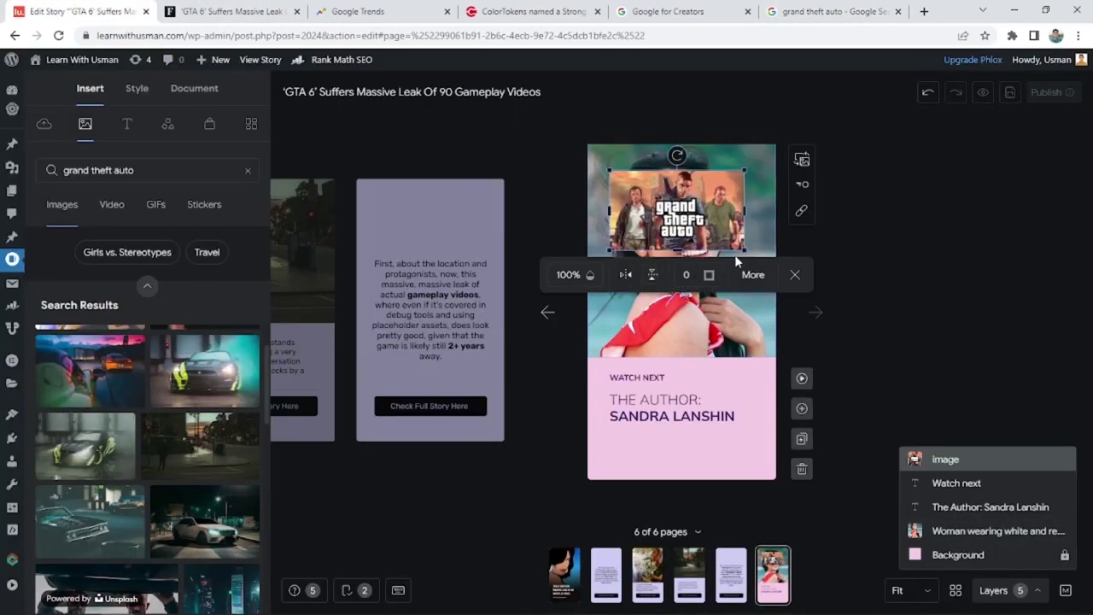
left_click_drag(747, 256, 907, 386)
left_click_drag(650, 312, 599, 322)
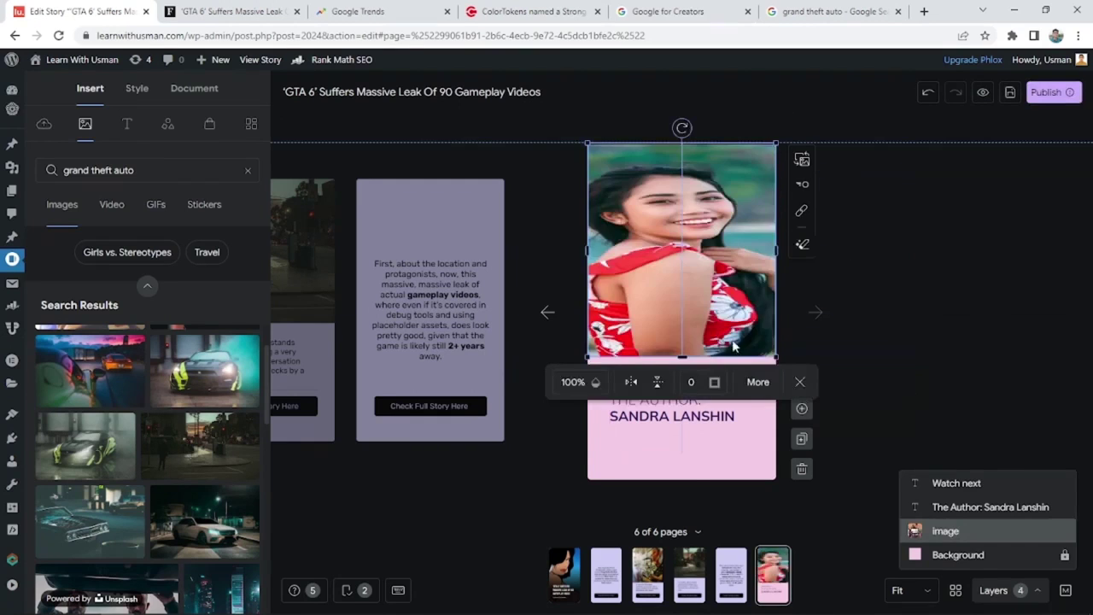
left_click(875, 267)
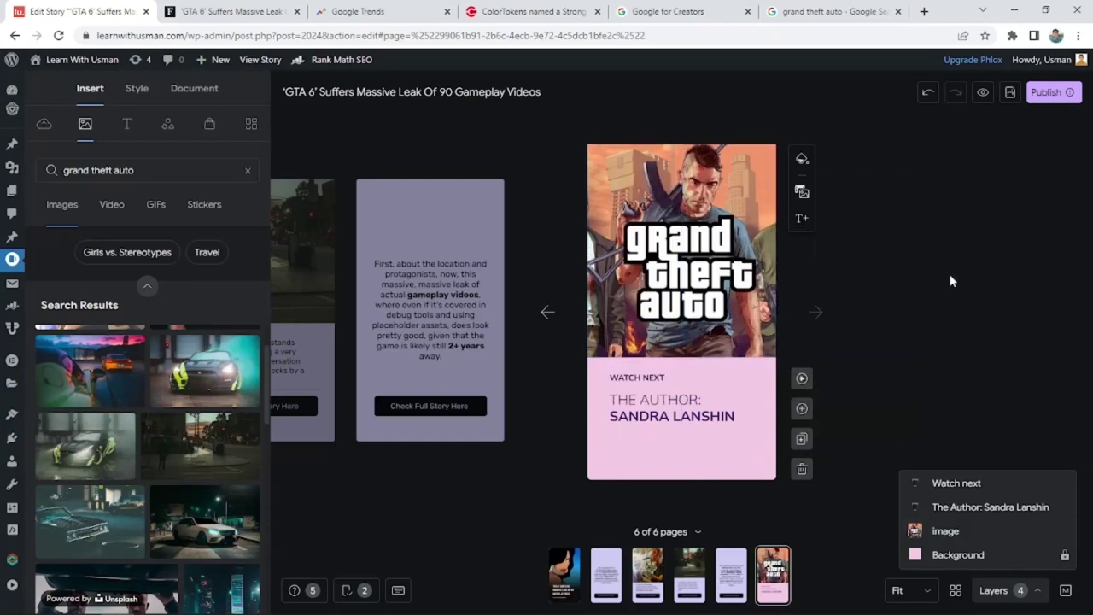
- Replace page 6's "Watch next" text with "For more information" and widen its text box so it fits on one line
left_click(230, 12)
left_click(86, 12)
double_click(654, 376)
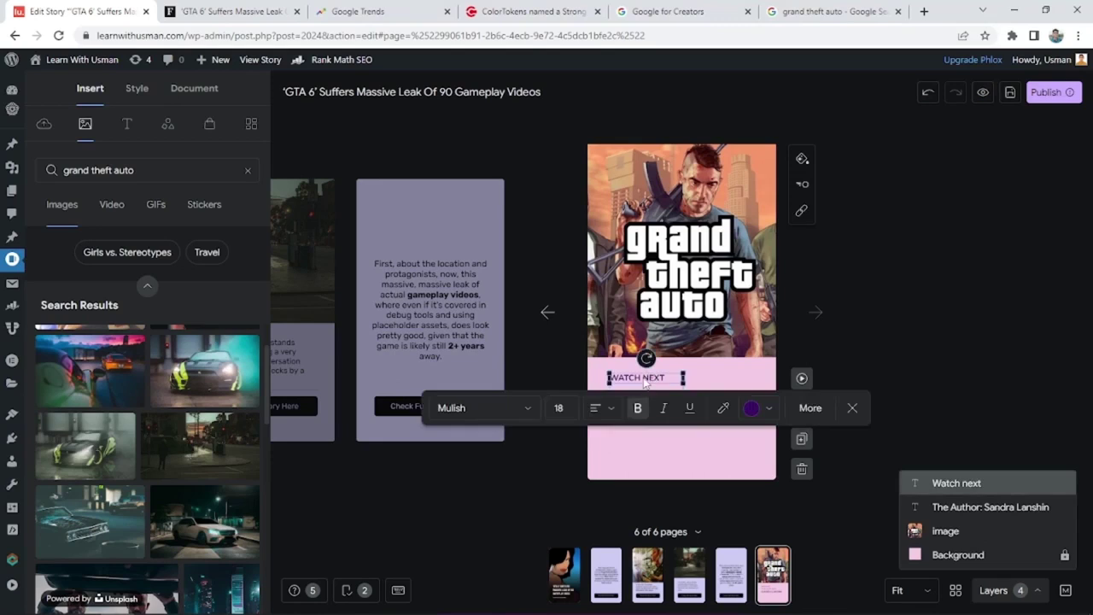
type("For More Inform")
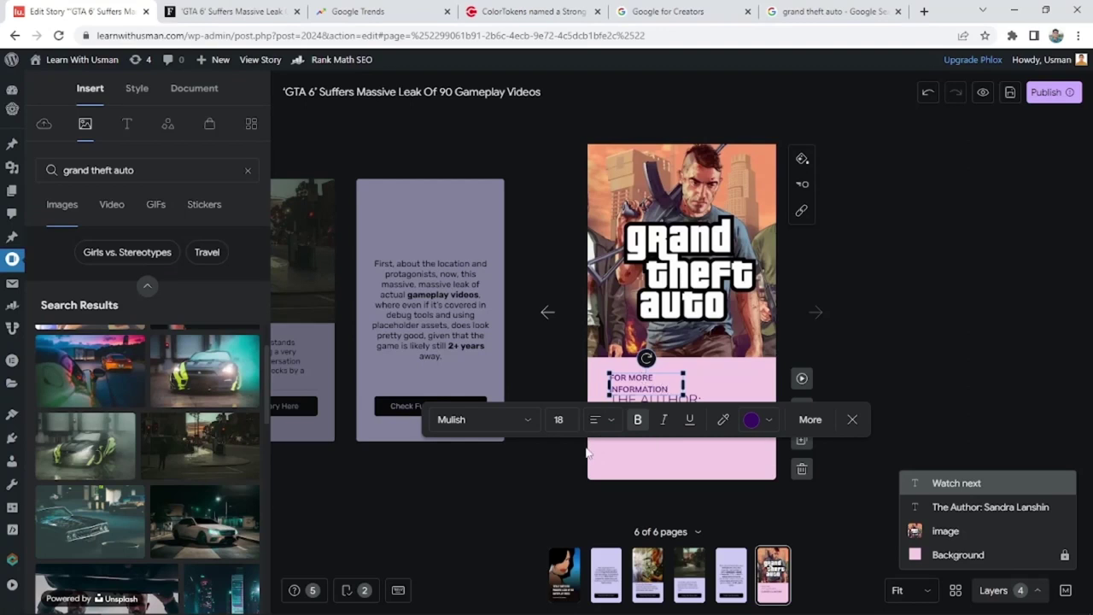
left_click(700, 384)
left_click_drag(700, 384, 725, 384)
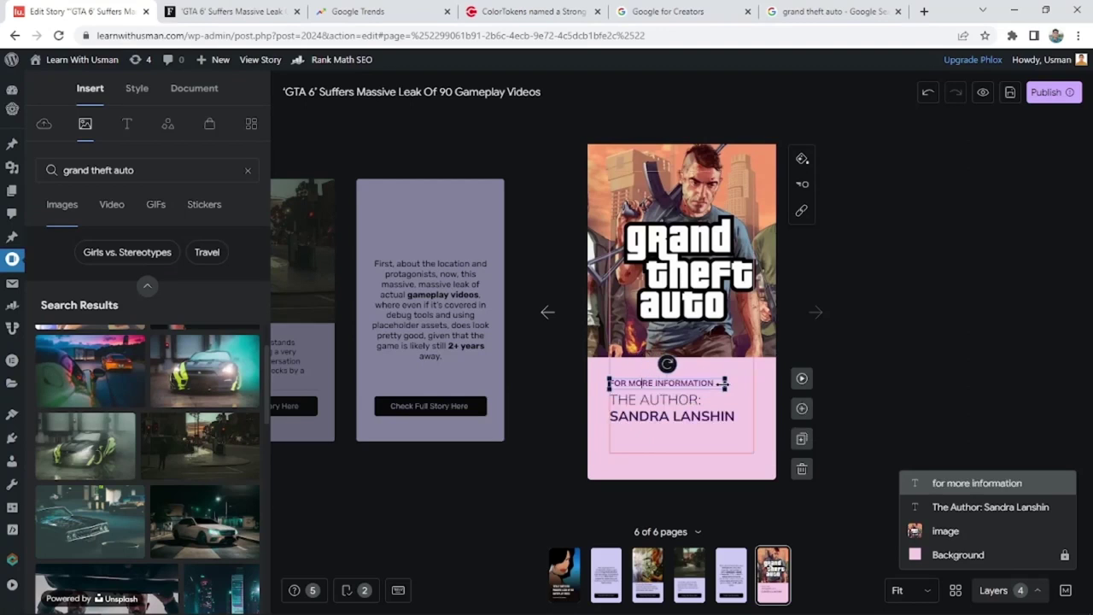
- Copy page 5's "Check Full Story Here" button with its rectangle and paste it on page 6 in place of the author text
left_click(441, 379)
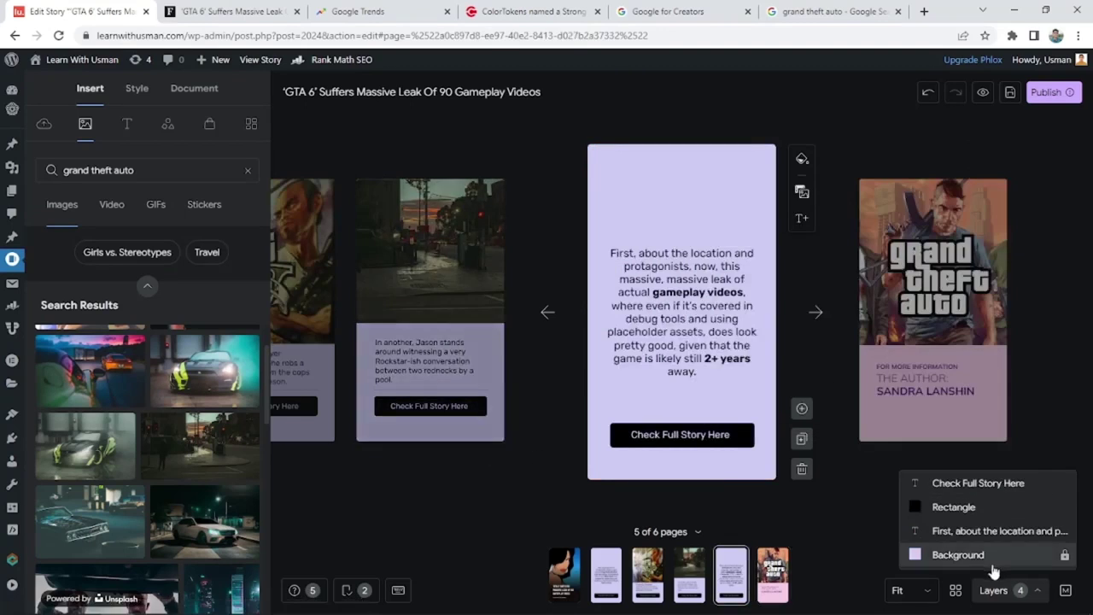
left_click(958, 509)
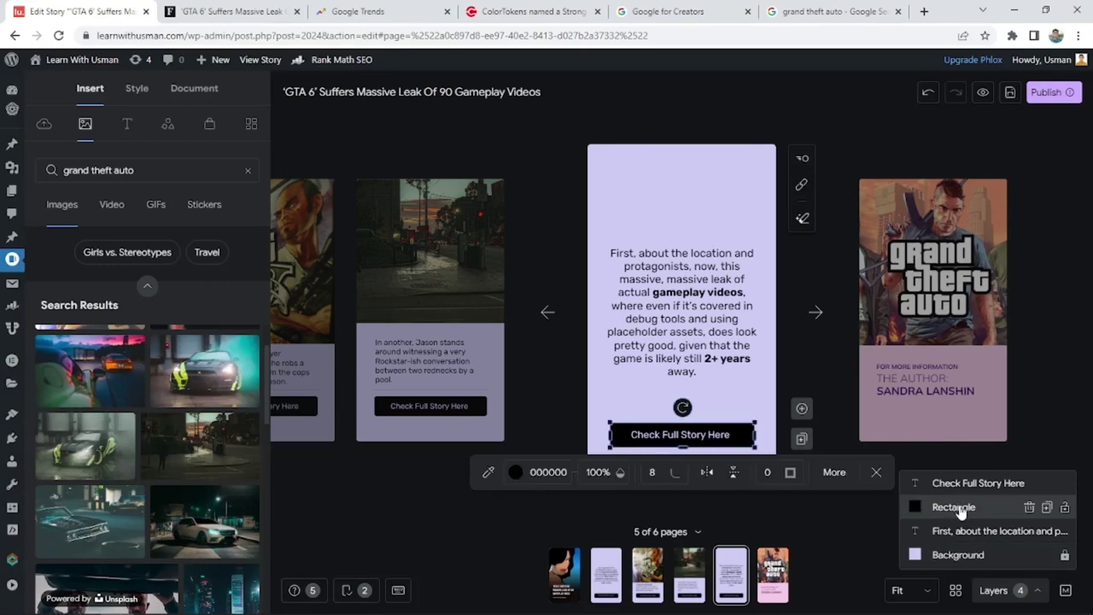
left_click(970, 484, "shift")
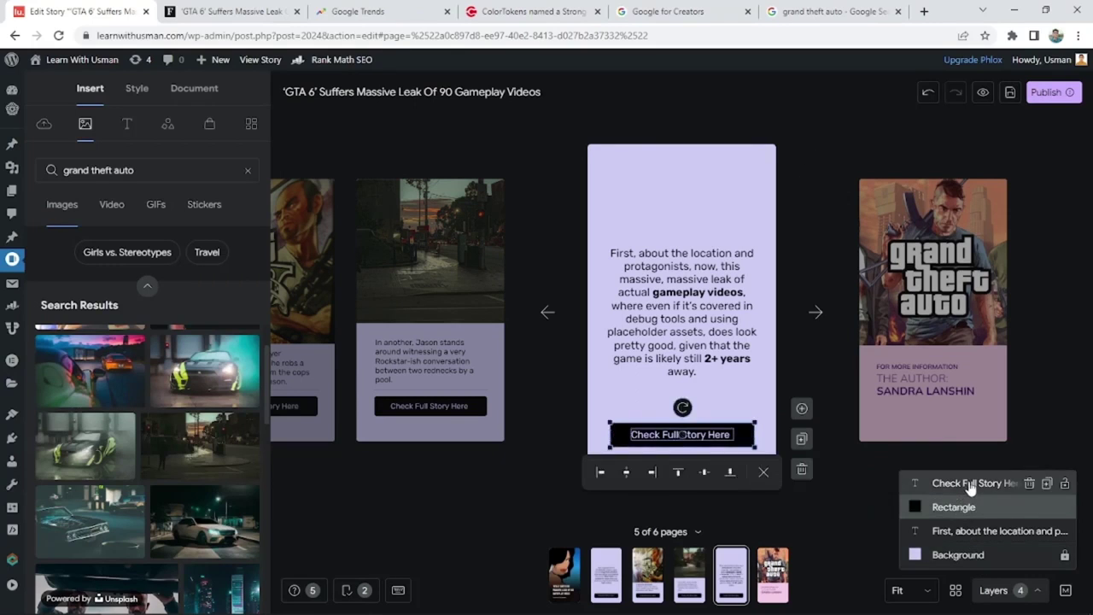
left_click(920, 390)
left_click(649, 419)
key("Delete")
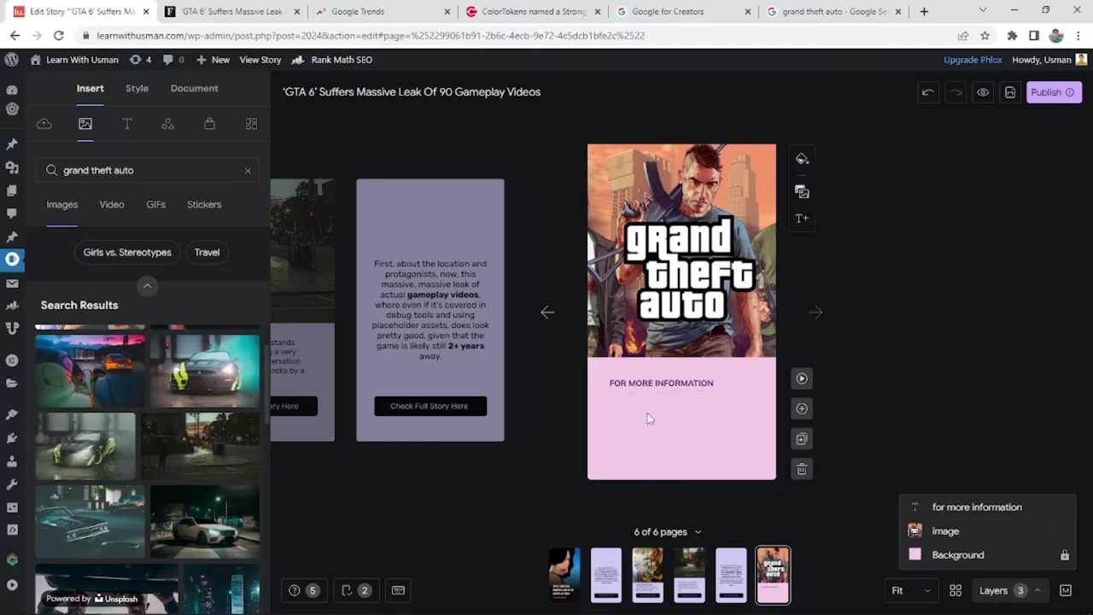
key("ctrl+v")
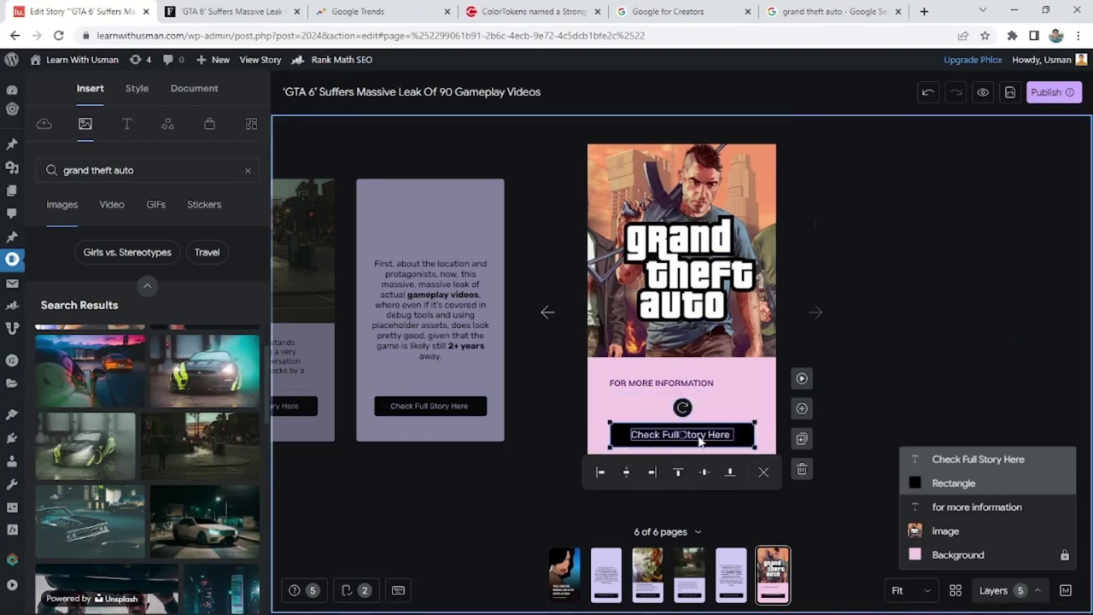
- Change page 6's button text to "Click Here" and centre it horizontally on the black rectangle
double_click(698, 435)
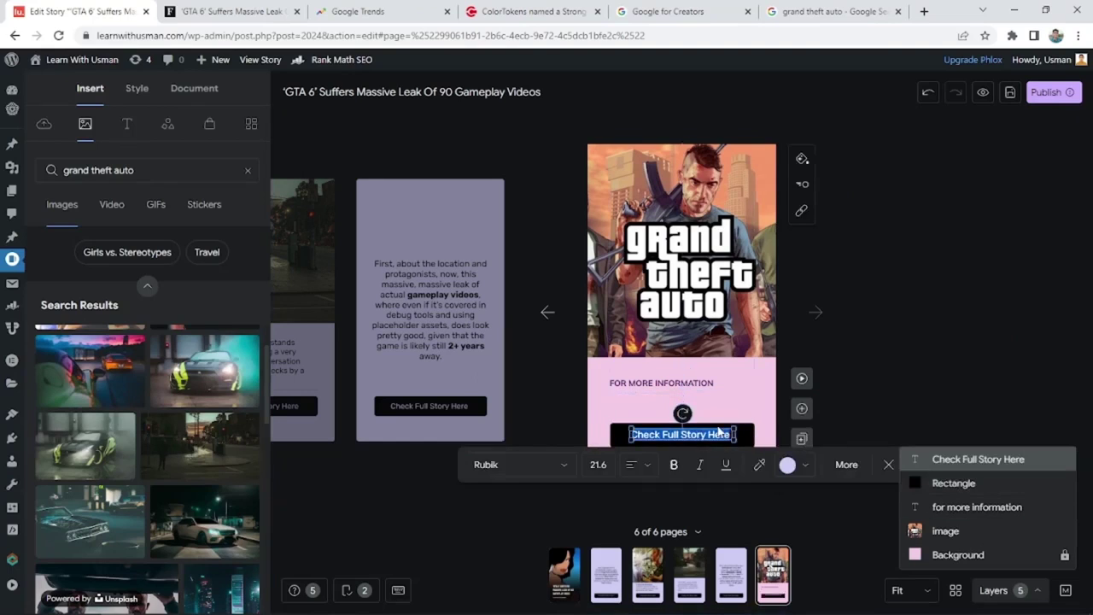
key("BackSpace")
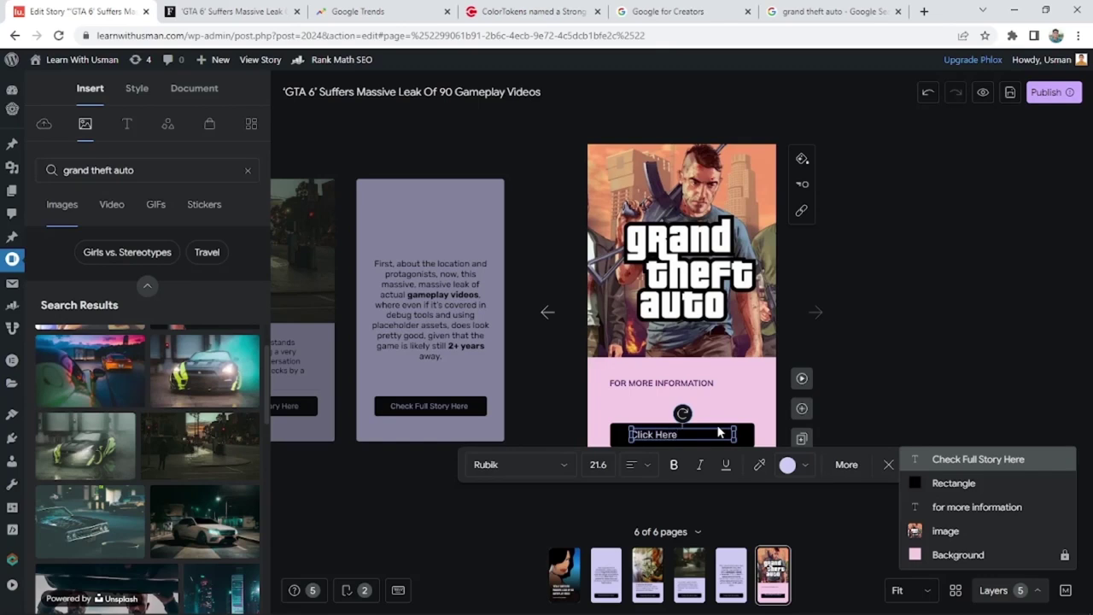
left_click(910, 351)
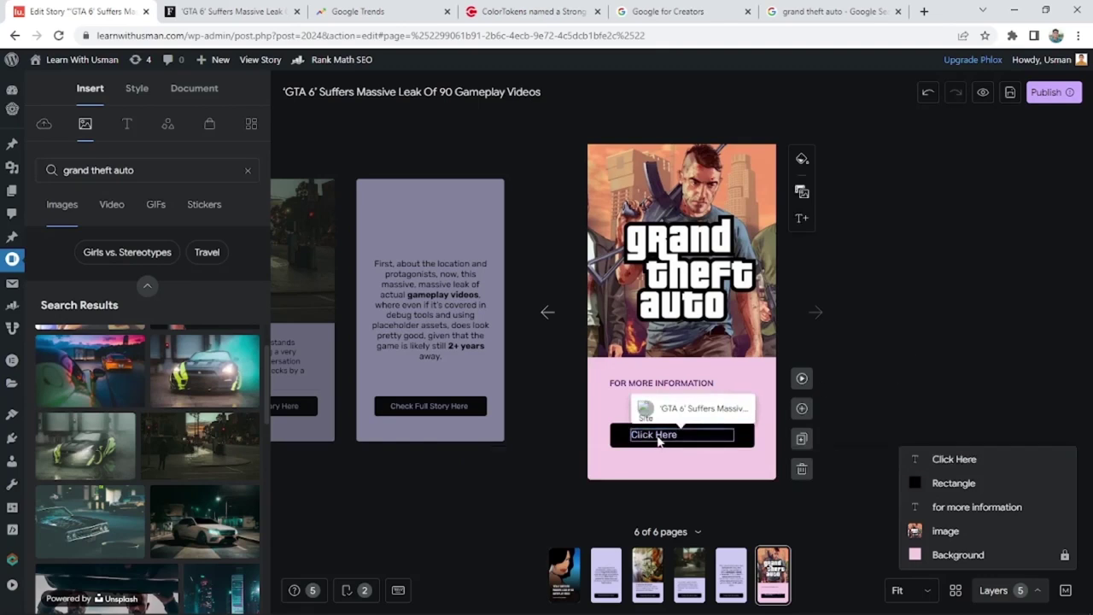
left_click(658, 441)
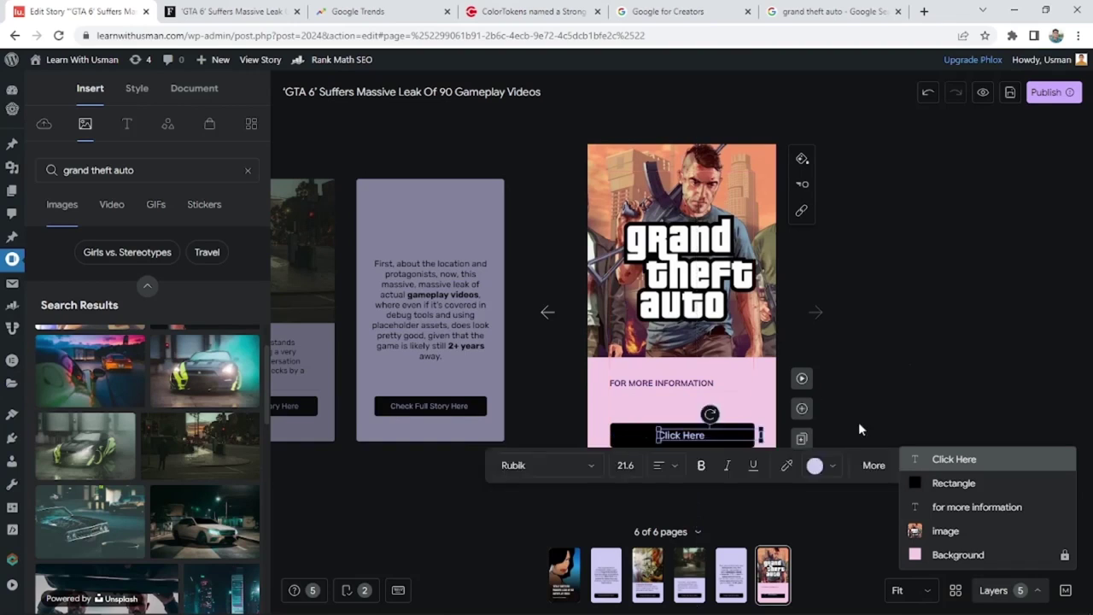
- Move page 6's "For more information" text down closer to the button and enlarge the Grand Theft Auto image to fill the space above
left_click_drag(634, 387, 653, 408)
left_click(653, 337)
left_click(654, 390)
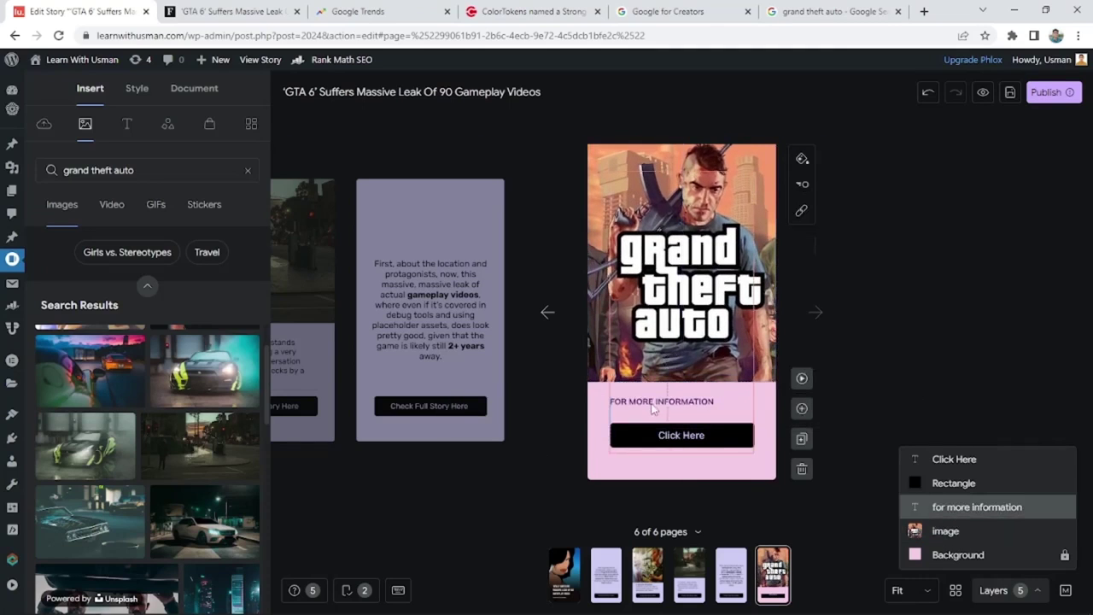
left_click(940, 329)
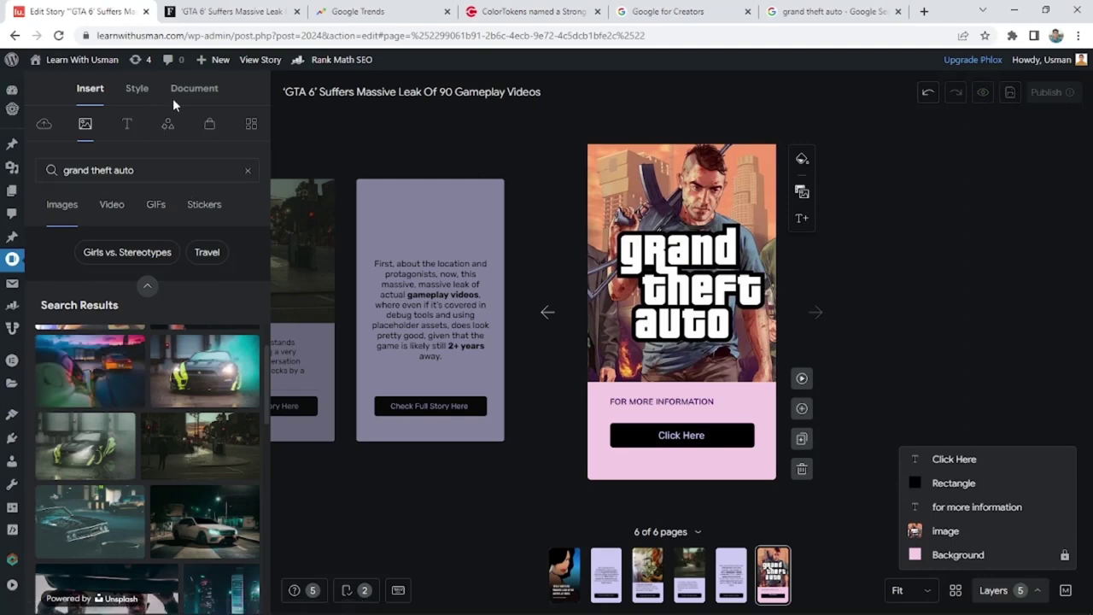
- Find the story description setting, then copy the Forbes article's sentence from "This originated from GTAforums" to "Grand Theft Auto 6."
left_click(204, 93)
scroll(156, 434, "down", 3)
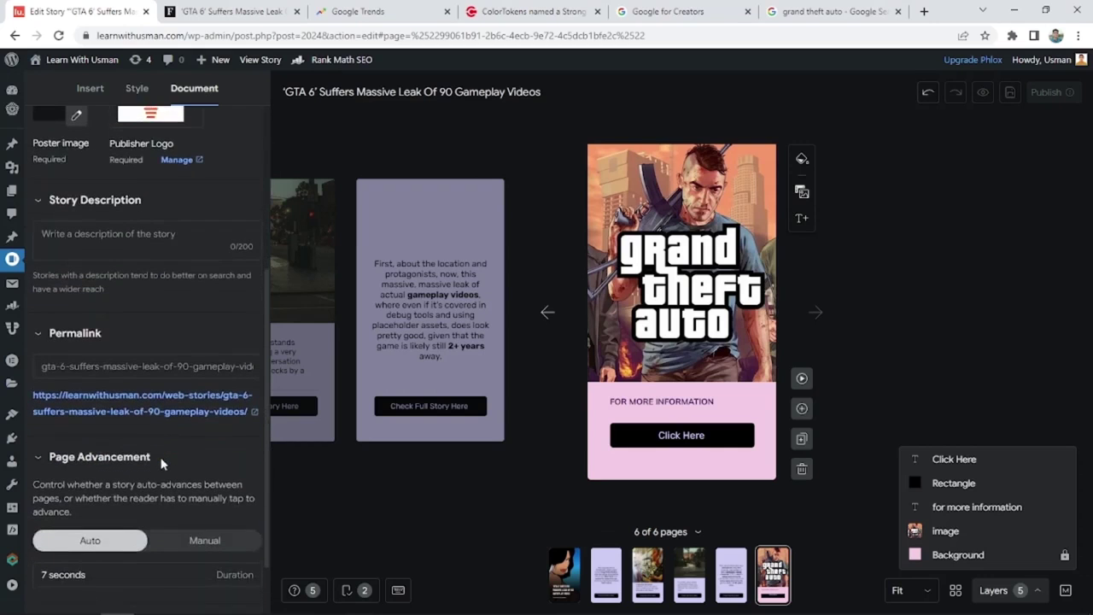
left_click(218, 12)
scroll(426, 367, "down", 10)
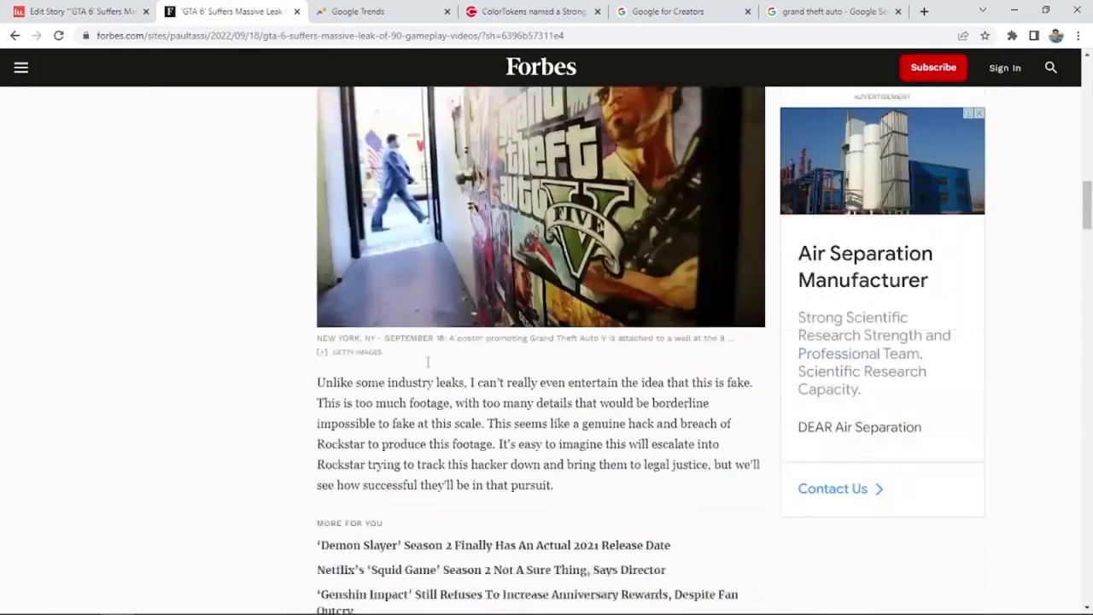
scroll(427, 367, "up", 5)
scroll(487, 386, "down", 1)
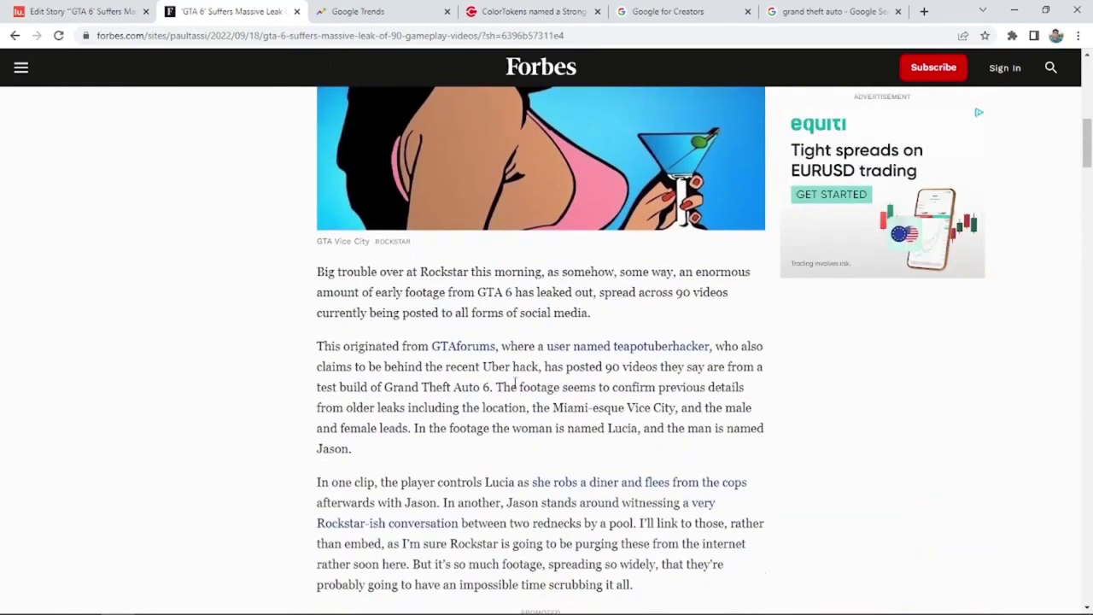
left_click_drag(317, 346, 495, 388)
right_click(536, 367)
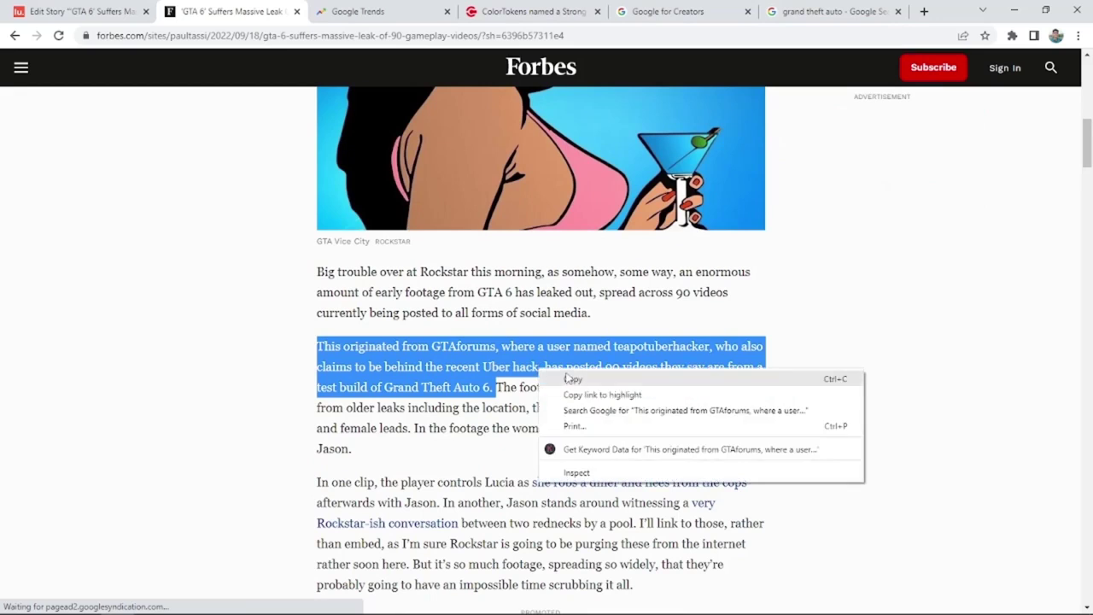
left_click(565, 379)
- Paste the copied Forbes sentence into the web story's description
left_click(61, 7)
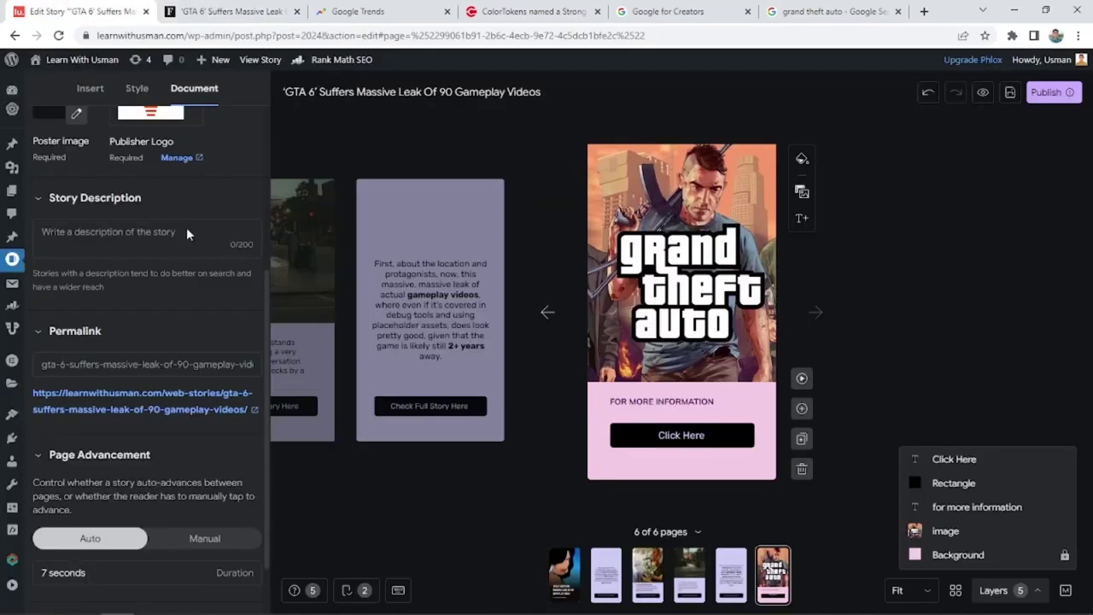
left_click(144, 247)
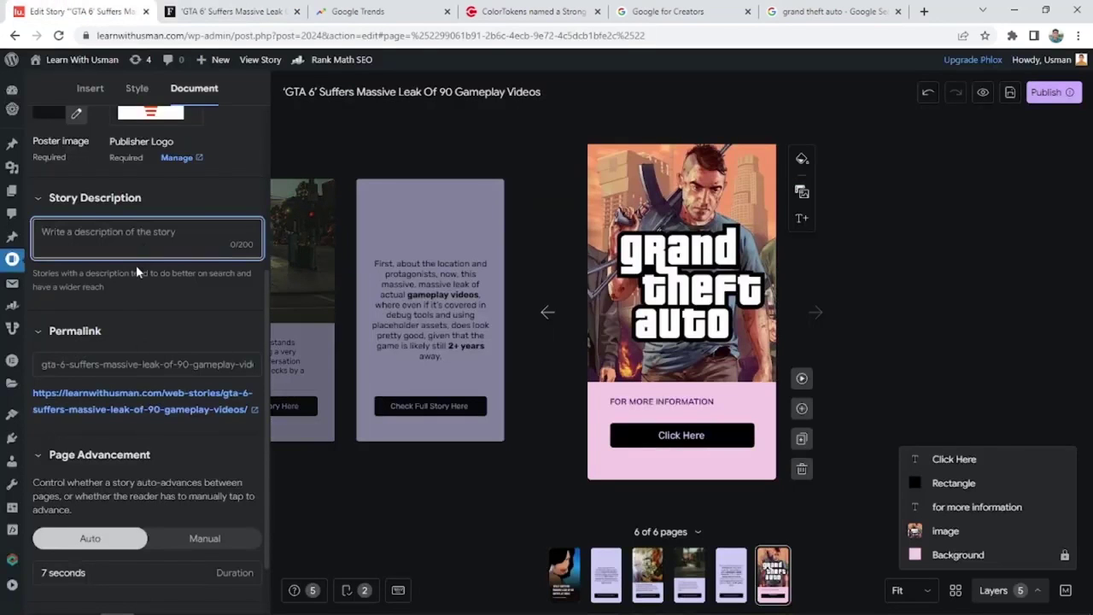
key("ctrl+v")
left_click(210, 203)
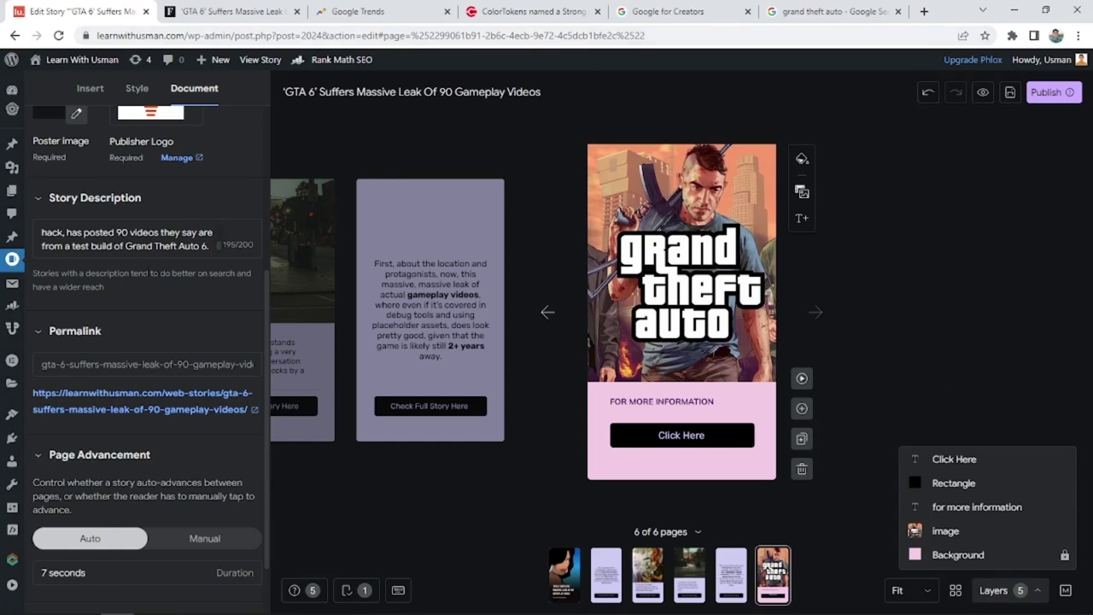
triple_click(155, 360)
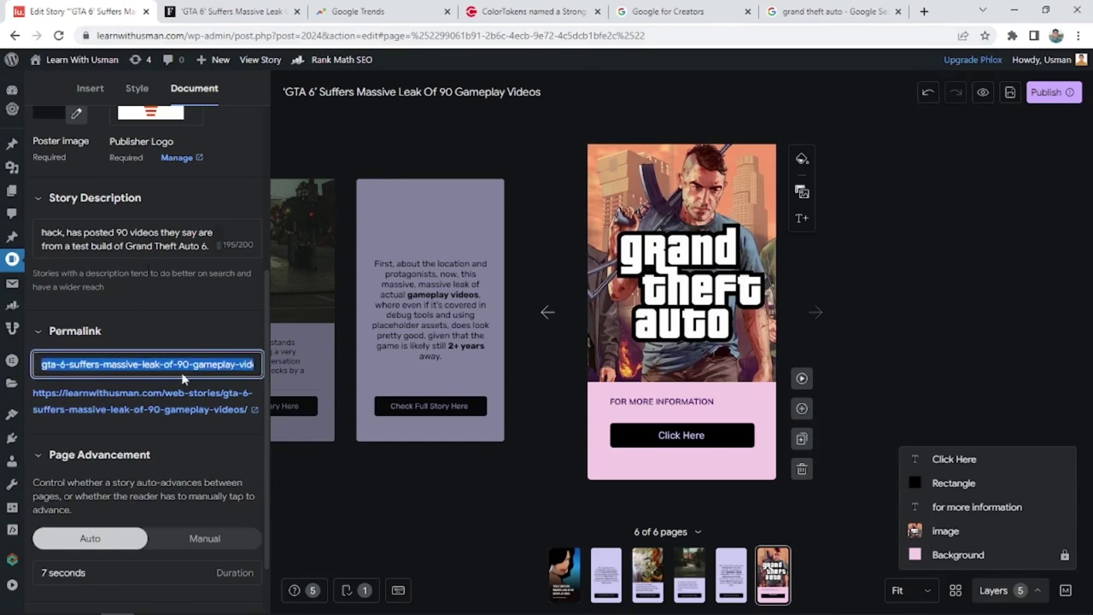
left_click(226, 343)
scroll(159, 427, "down", 1)
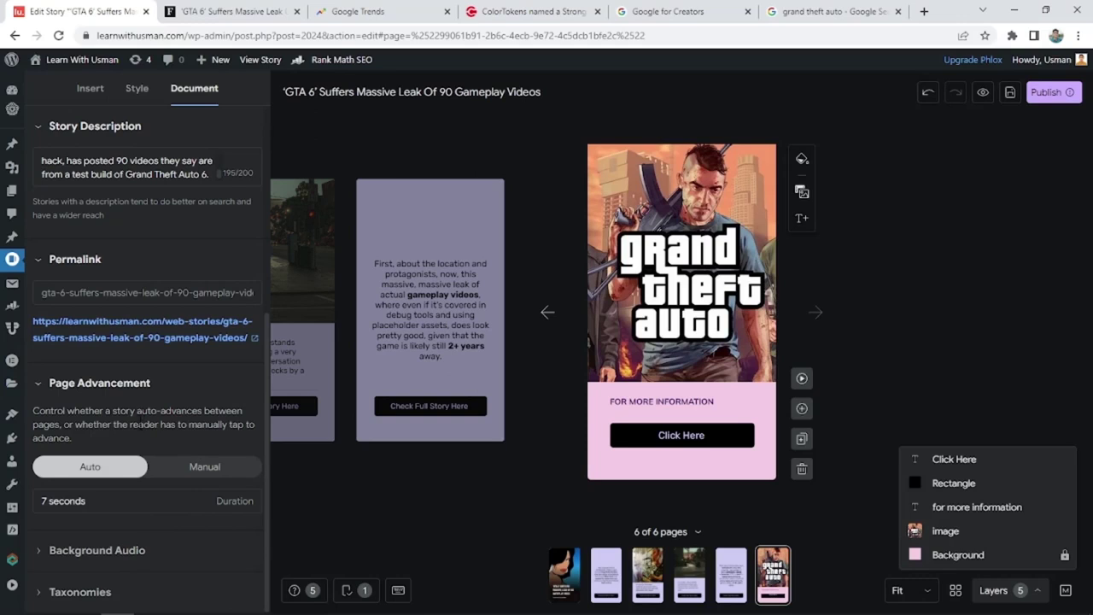
left_click(61, 551)
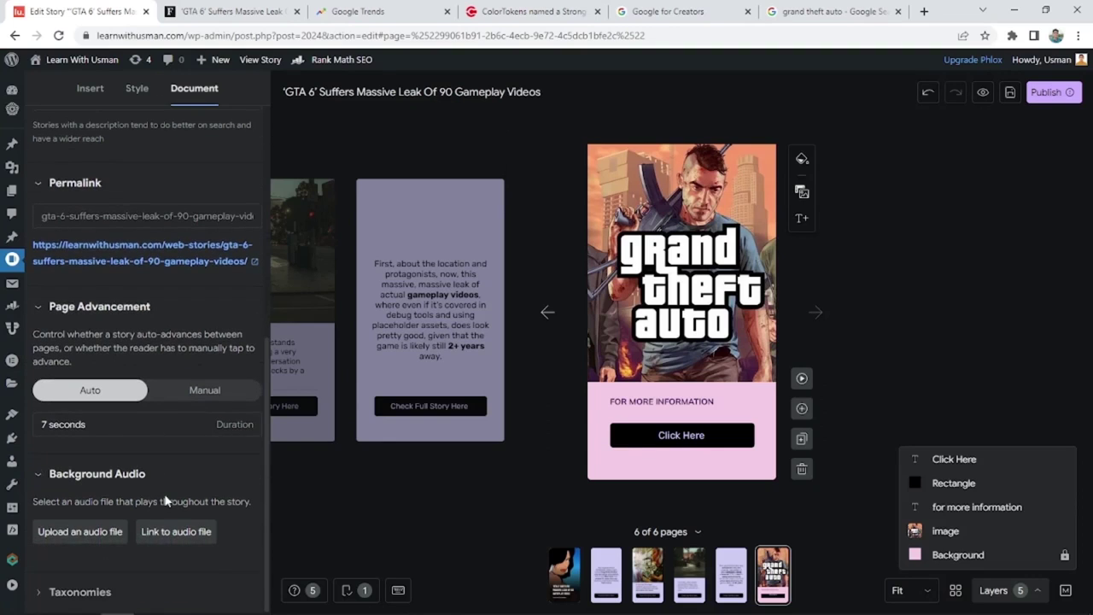
- Add the tags "gta 6" and "hack" to the story's taxonomies
left_click(112, 598)
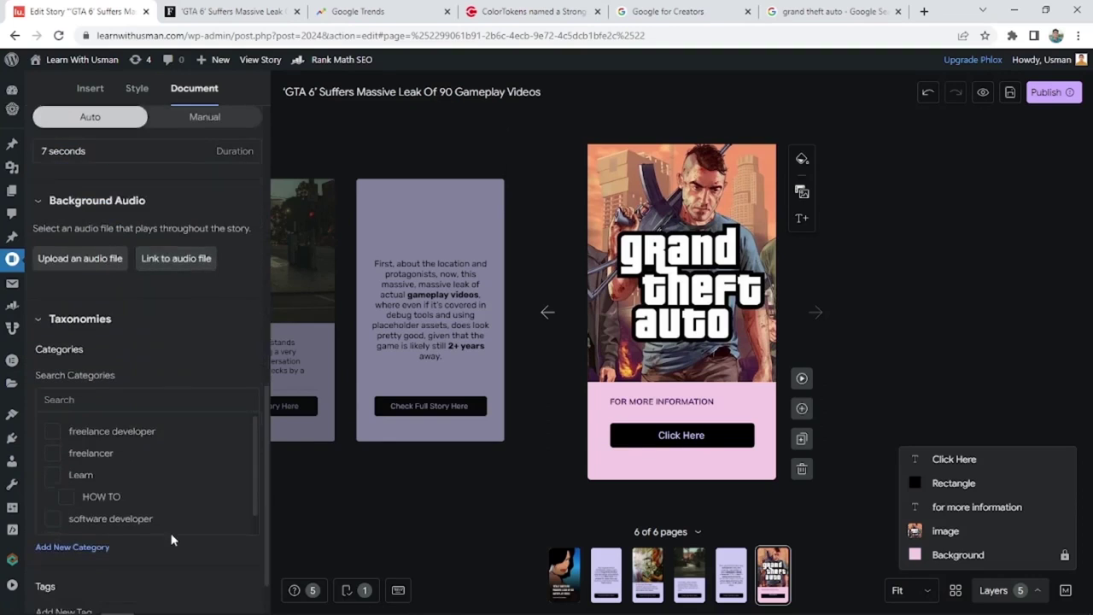
scroll(192, 478, "down", 5)
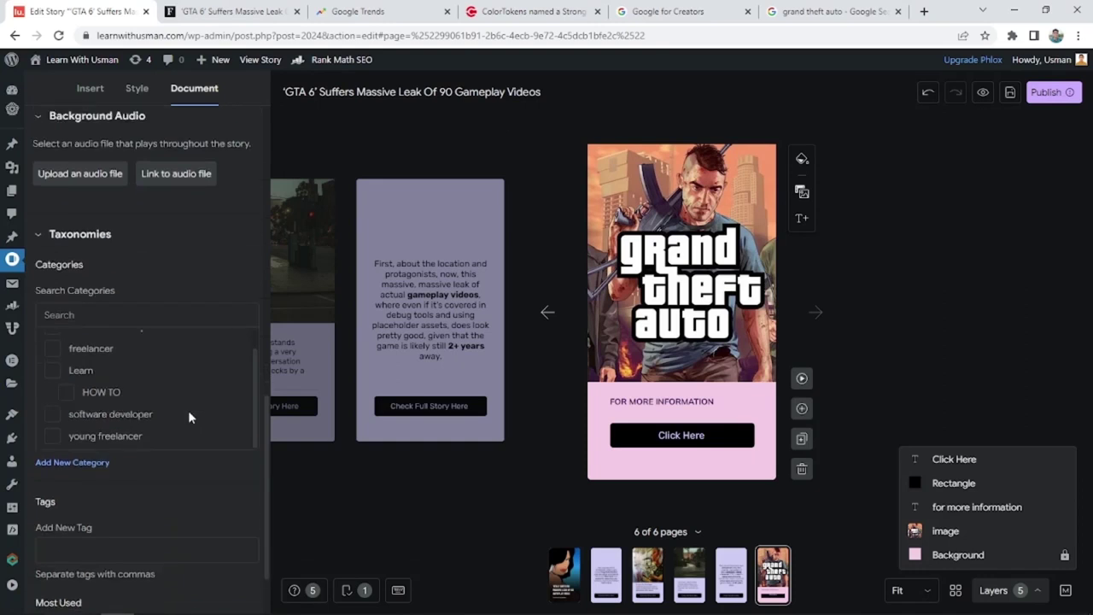
scroll(145, 448, "down", 1)
left_click(152, 462)
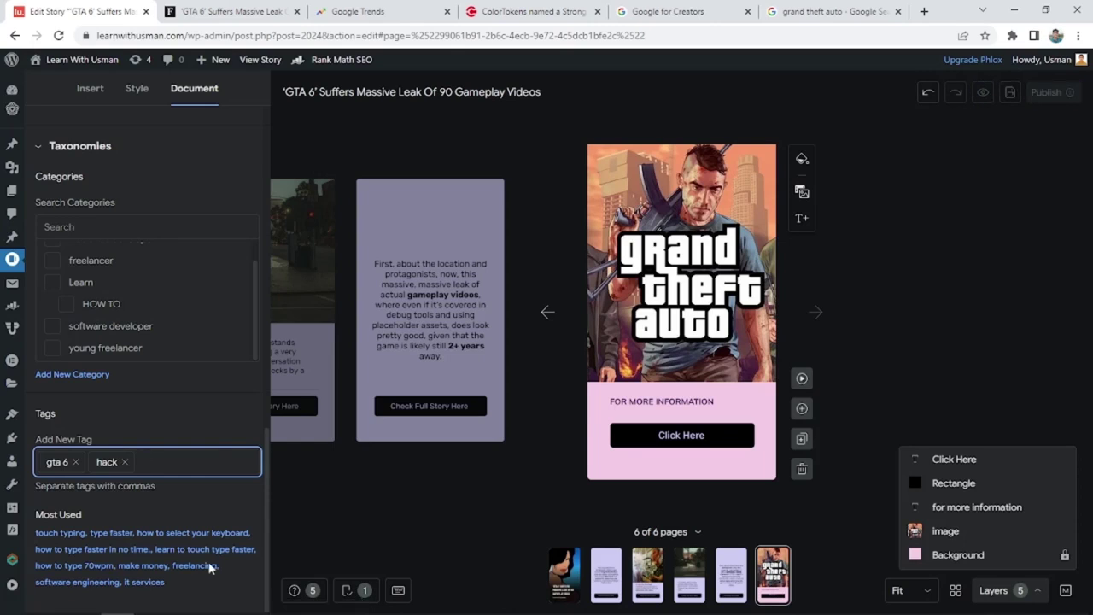
- Create a new category "Hacking" with HOW TO as its parent and assign it to the story
left_click(79, 375)
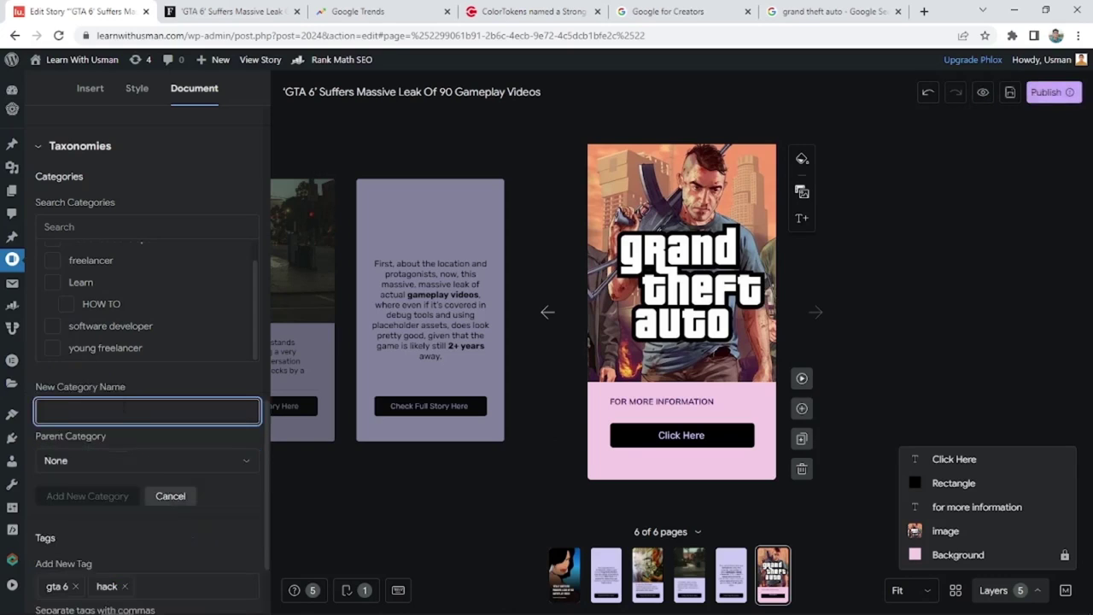
type("Hacking")
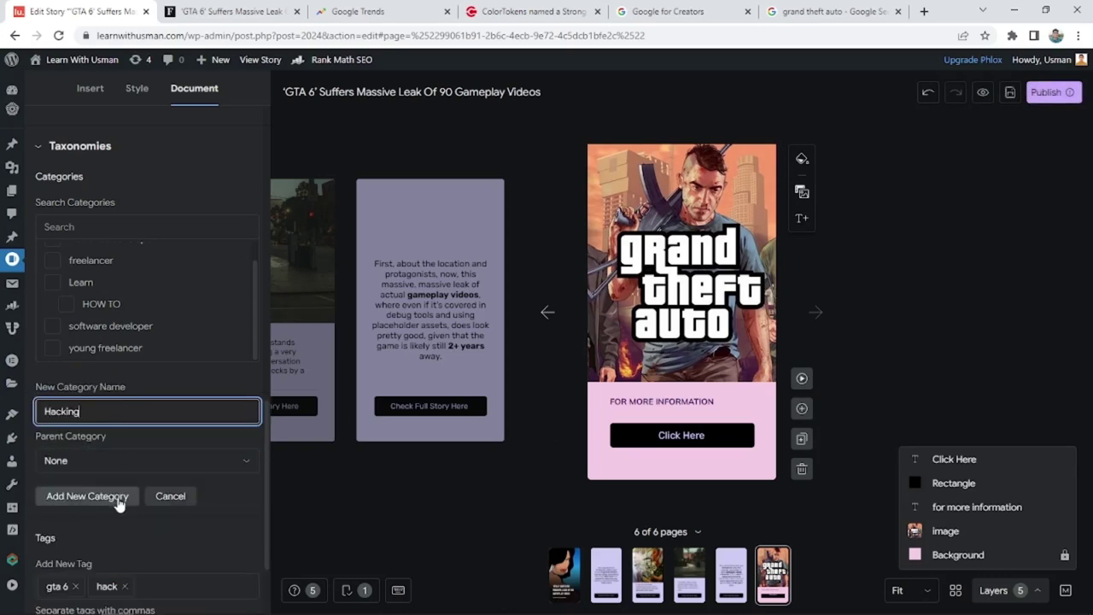
left_click(130, 465)
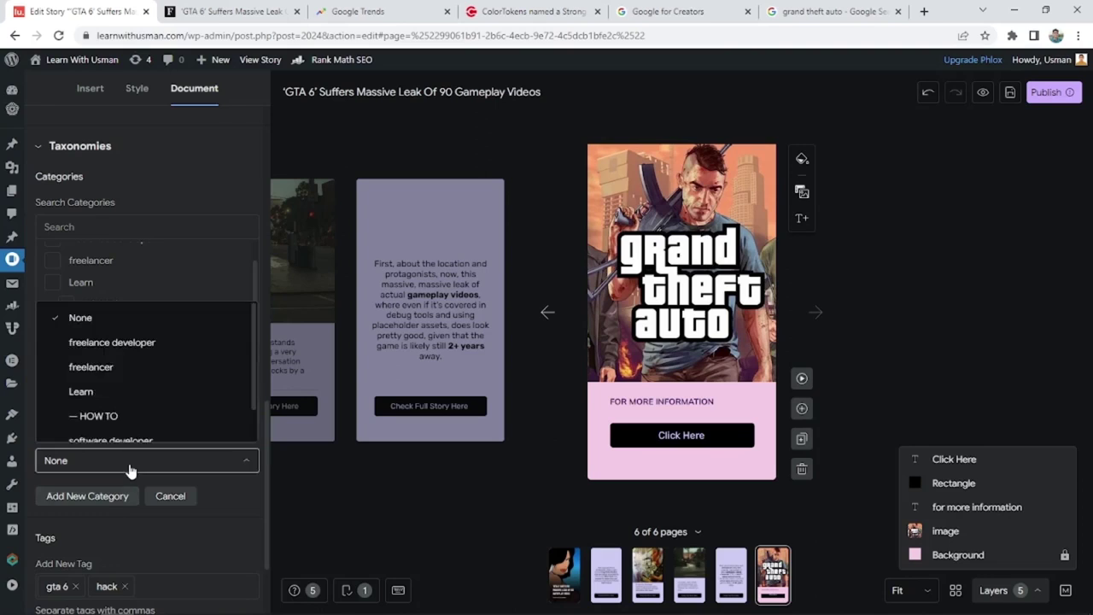
left_click(137, 417)
left_click(87, 495)
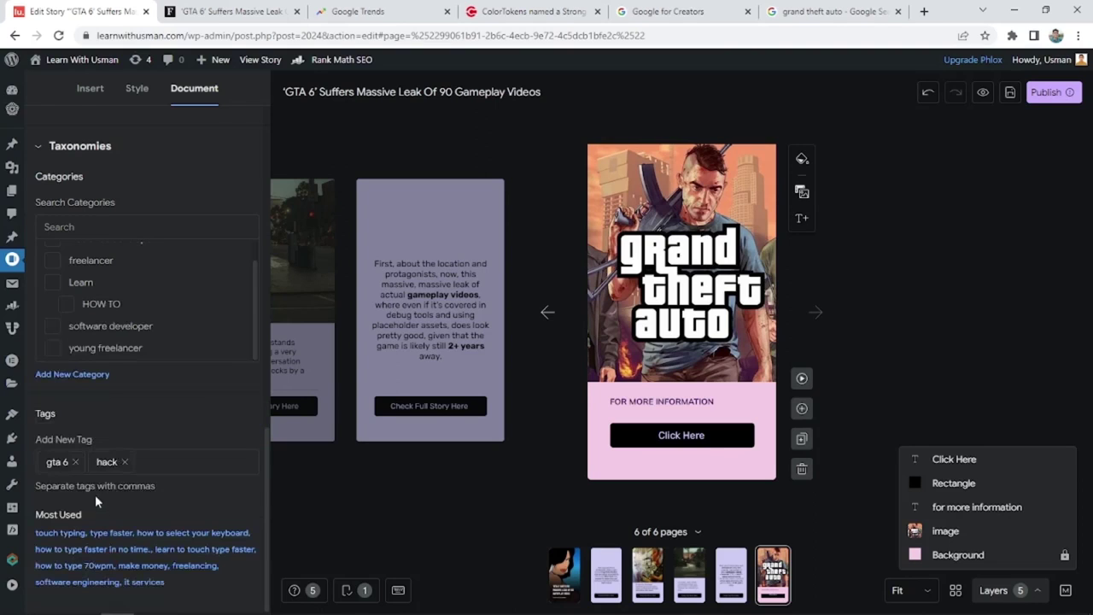
left_click(66, 305)
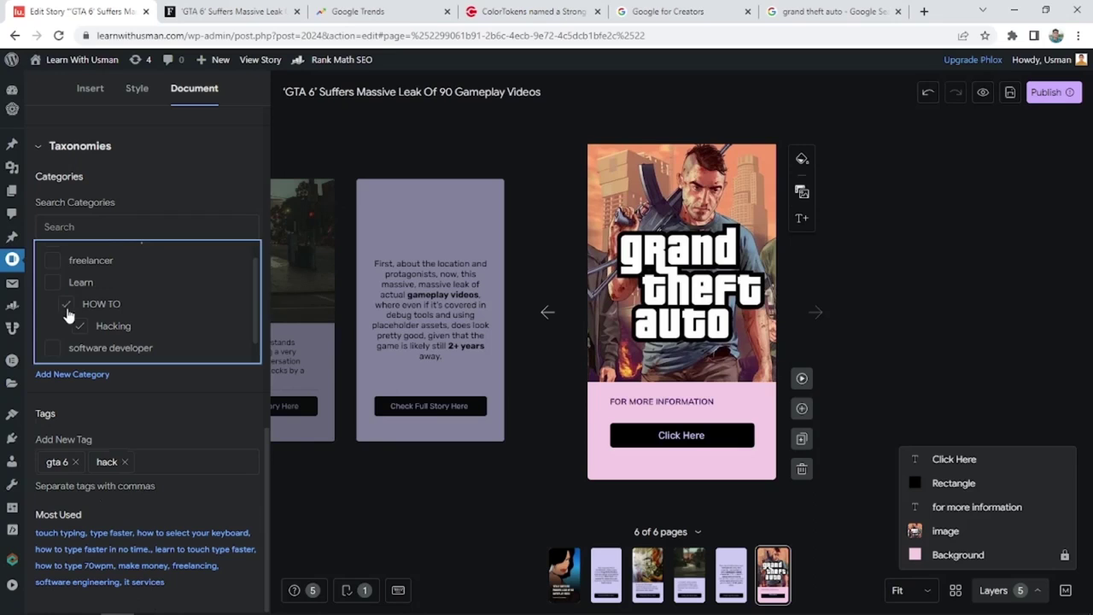
left_click(66, 304)
- Save the web story as a draft
scroll(211, 303, "up", 5)
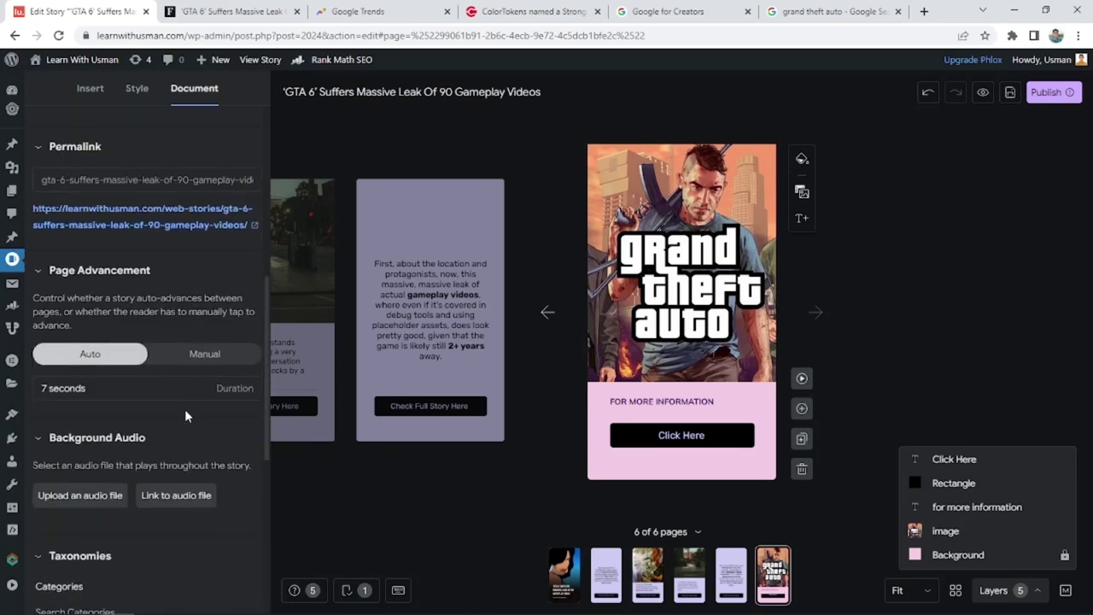
scroll(184, 415, "up", 4)
scroll(119, 331, "up", 2)
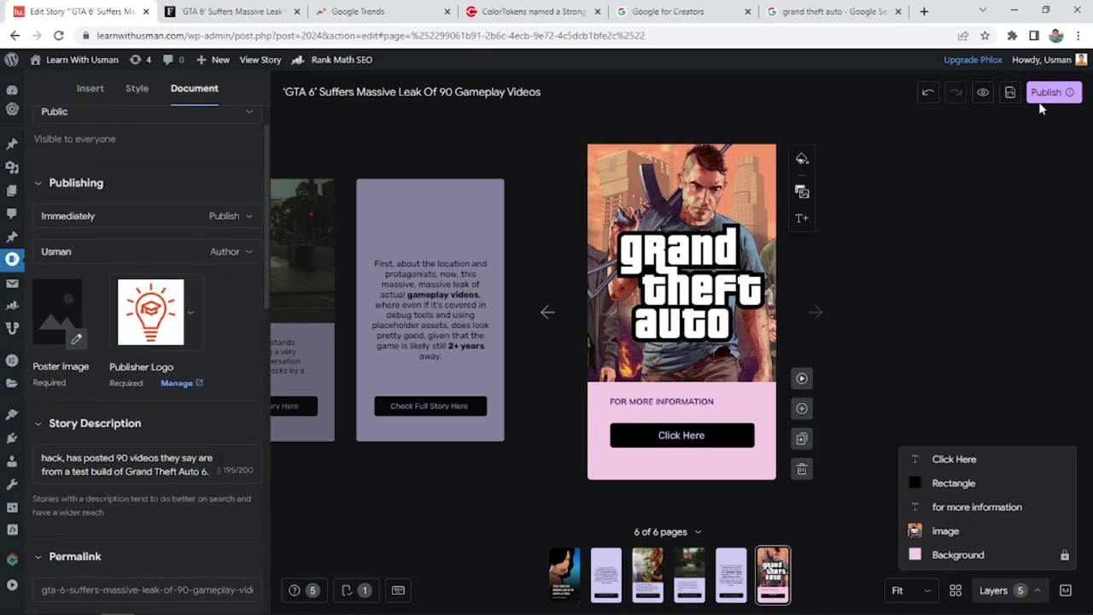
left_click(1010, 92)
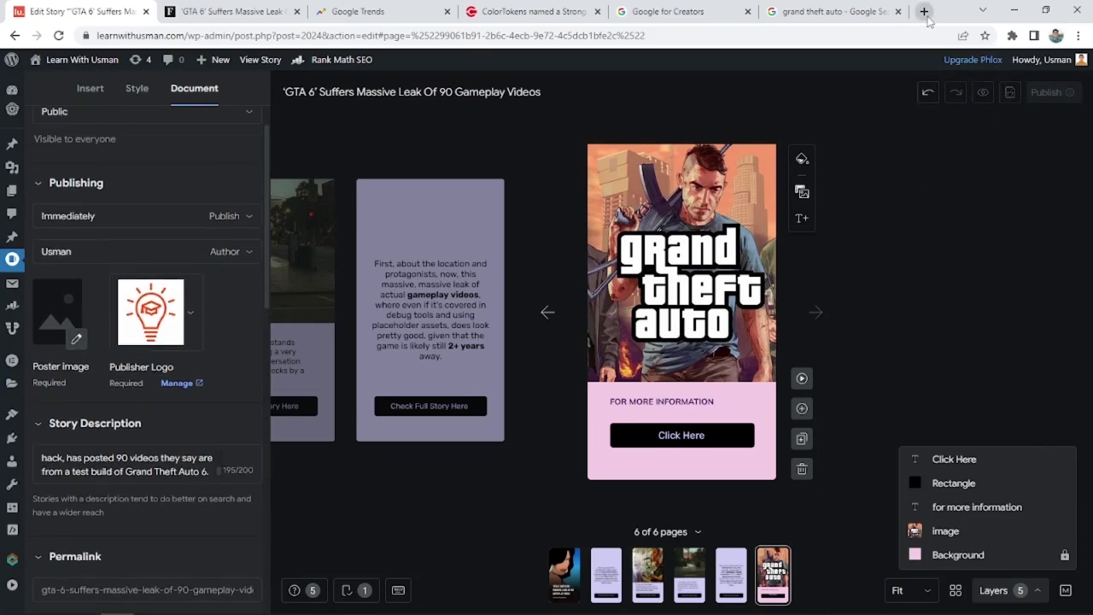
- Open canva.com in a new browser tab, log in and bring up the options for creating a design
left_click(923, 11)
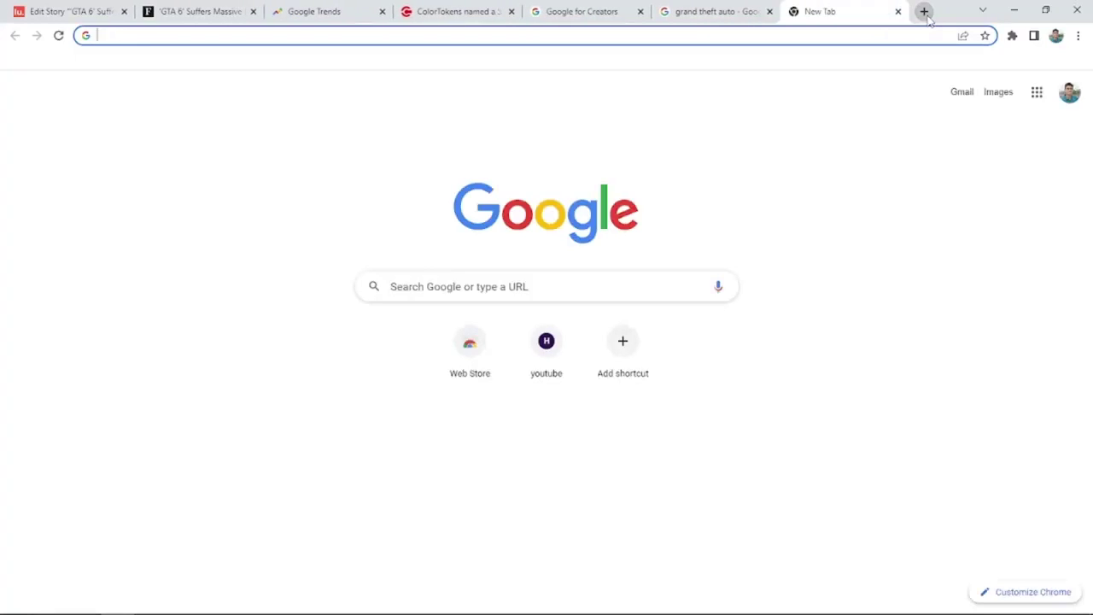
type("canva.com")
key("Return")
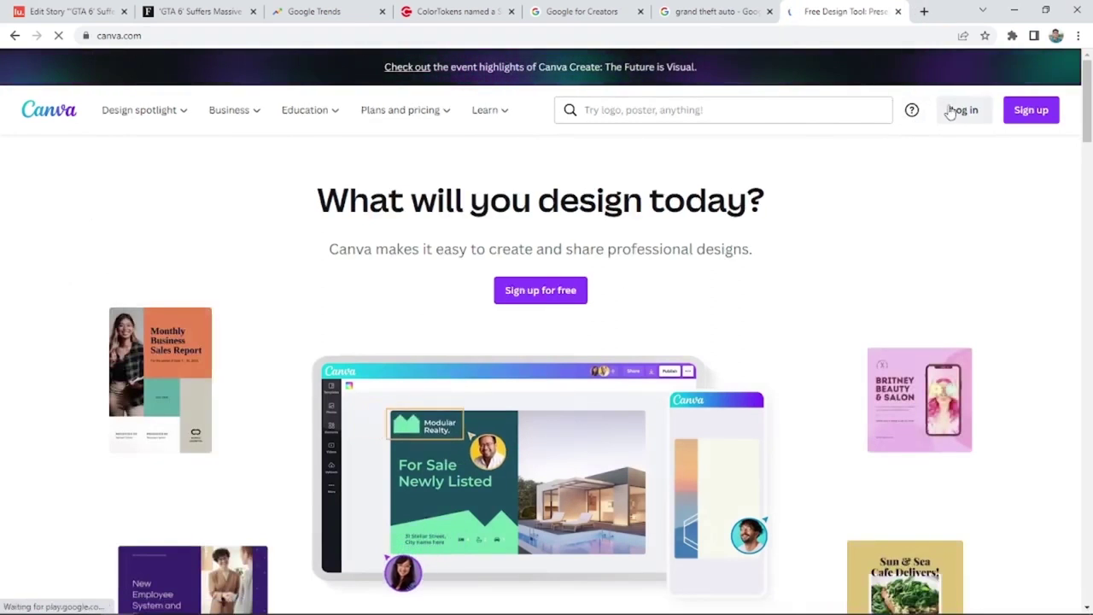
left_click(747, 104)
scroll(674, 276, "down", 1)
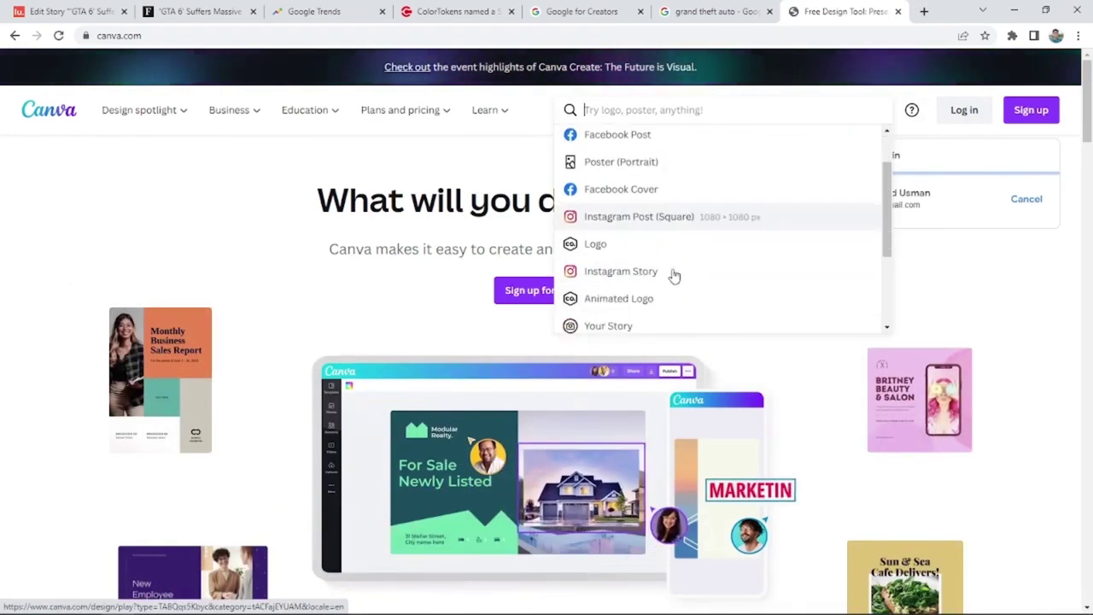
scroll(674, 275, "down", 3)
scroll(714, 296, "up", 3)
scroll(751, 295, "down", 3)
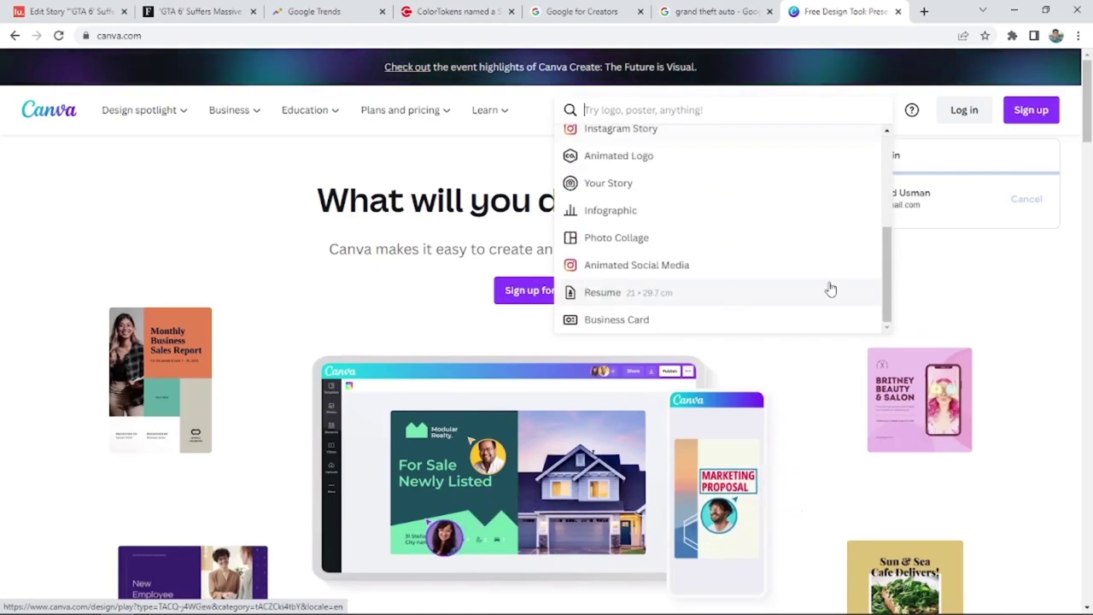
left_click(963, 118)
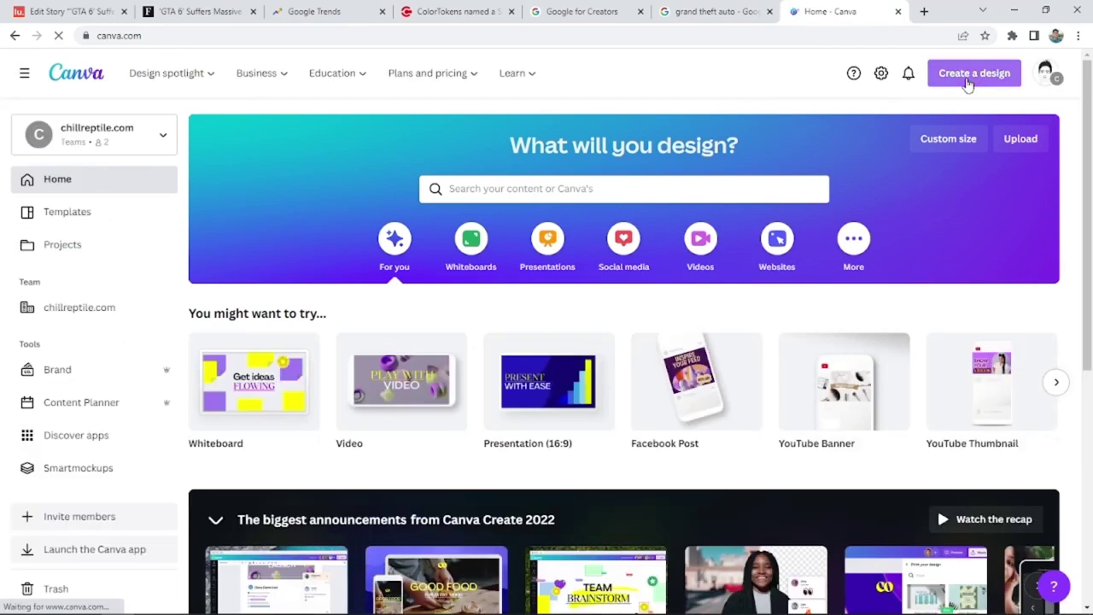
left_click(967, 77)
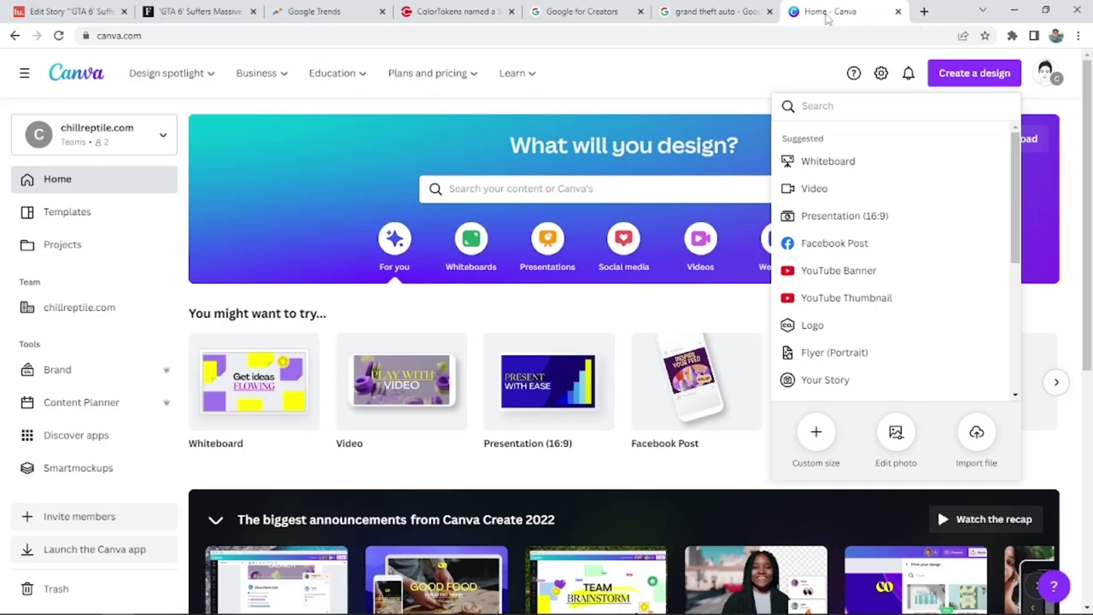
- Search Google for "poster size of web story" and view the general web results instead of images
left_click(717, 11)
left_click(407, 76)
key("ctrl+shift+Left")
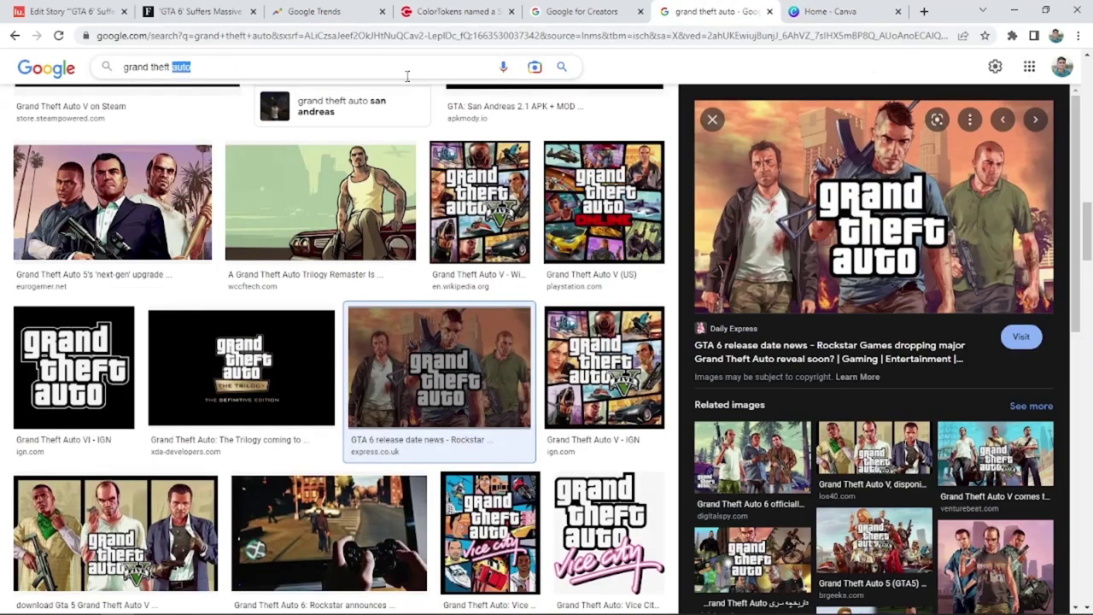
key("ctrl+shift+Left")
key("ctrl+shift+Left")
type("poster size ")
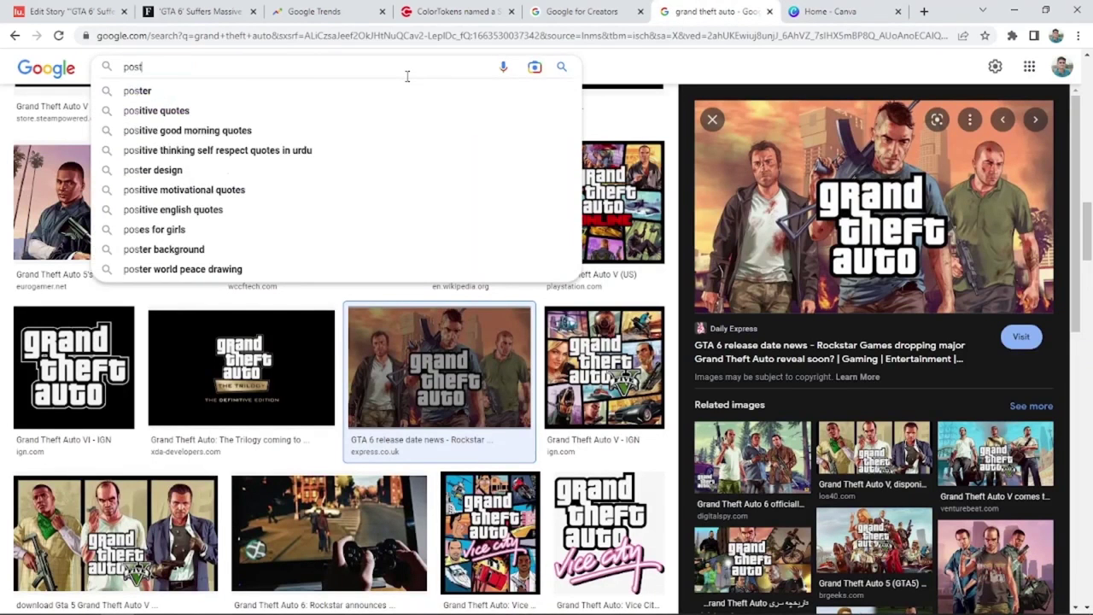
type("of web story")
key("Return")
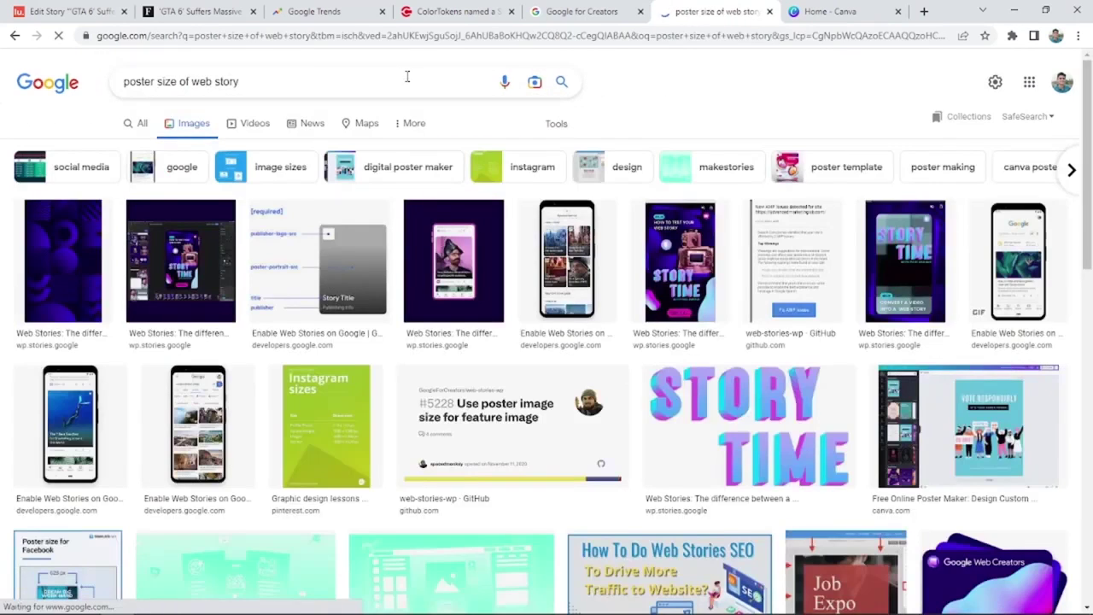
left_click(142, 126)
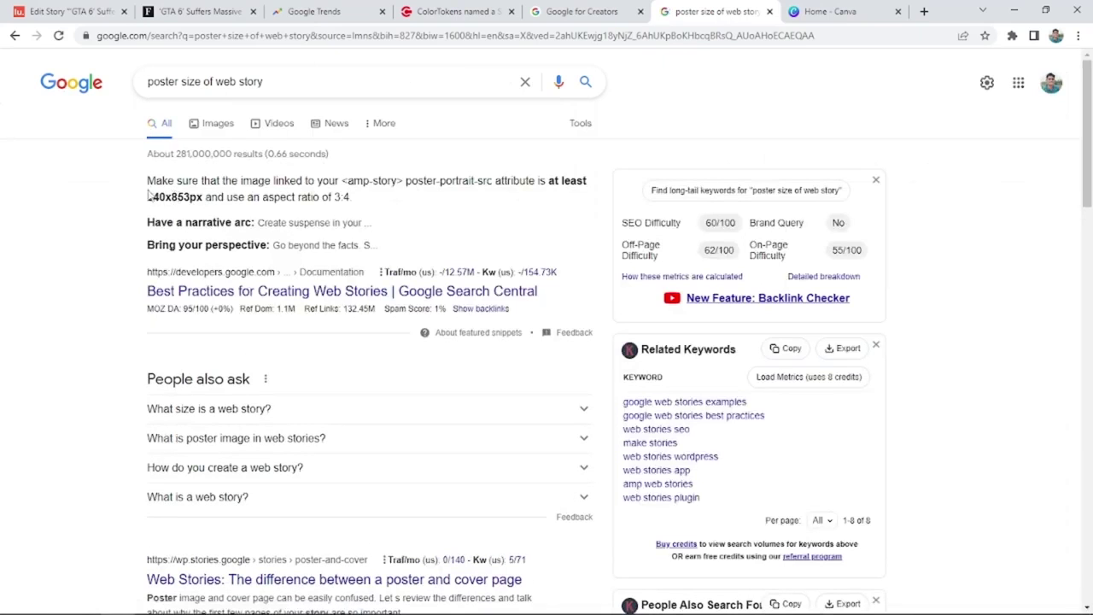
- Back in Canva, create a new custom-size design 640 px wide and 853 px high
left_click(824, 11)
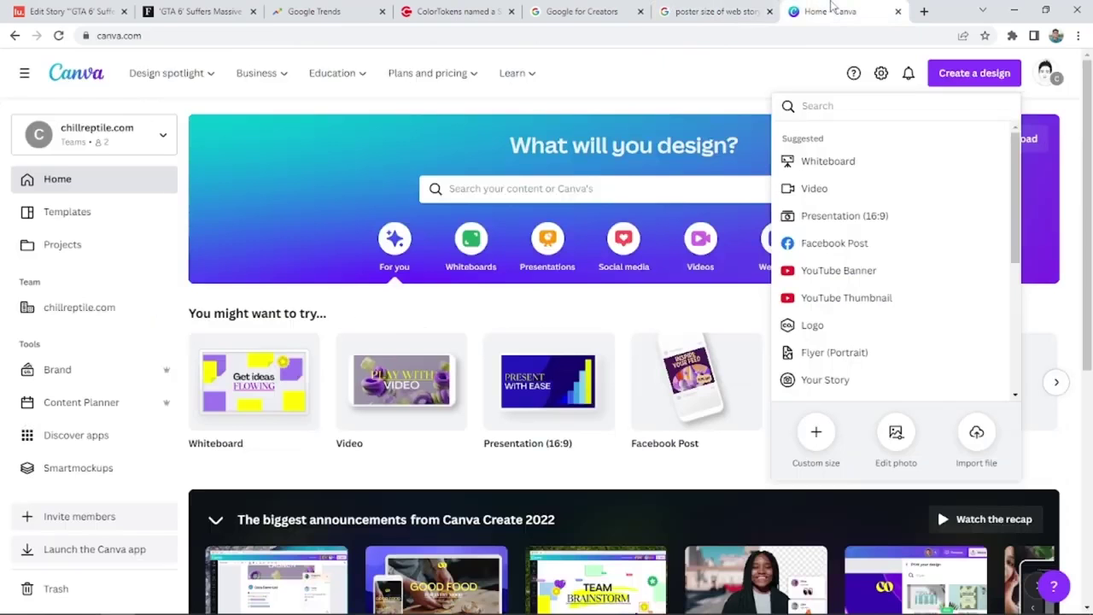
left_click(813, 429)
type("640")
left_click(910, 162)
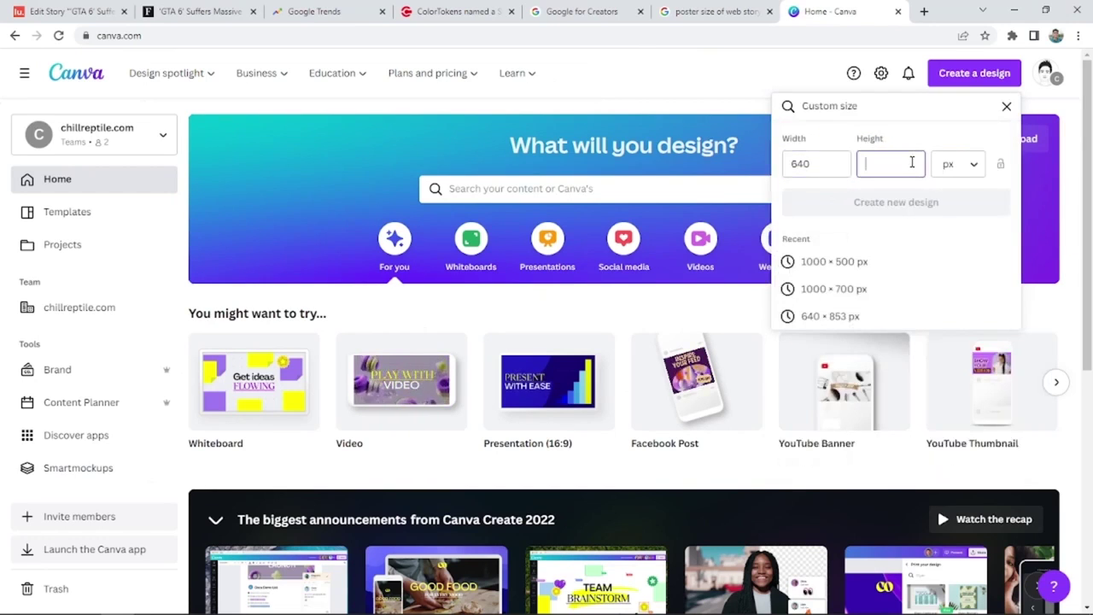
type("853")
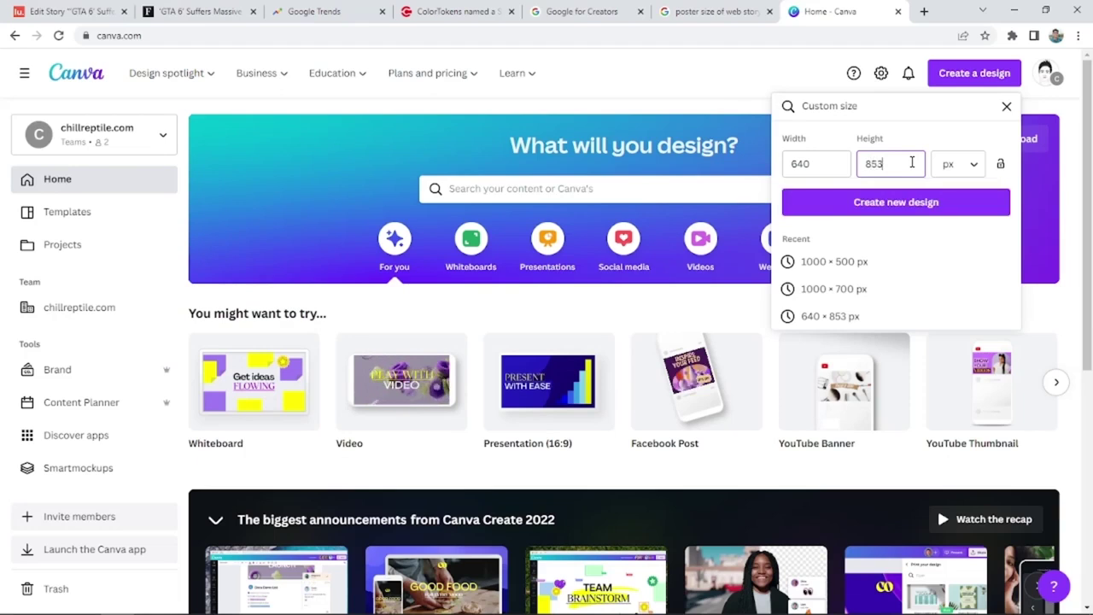
left_click(910, 203)
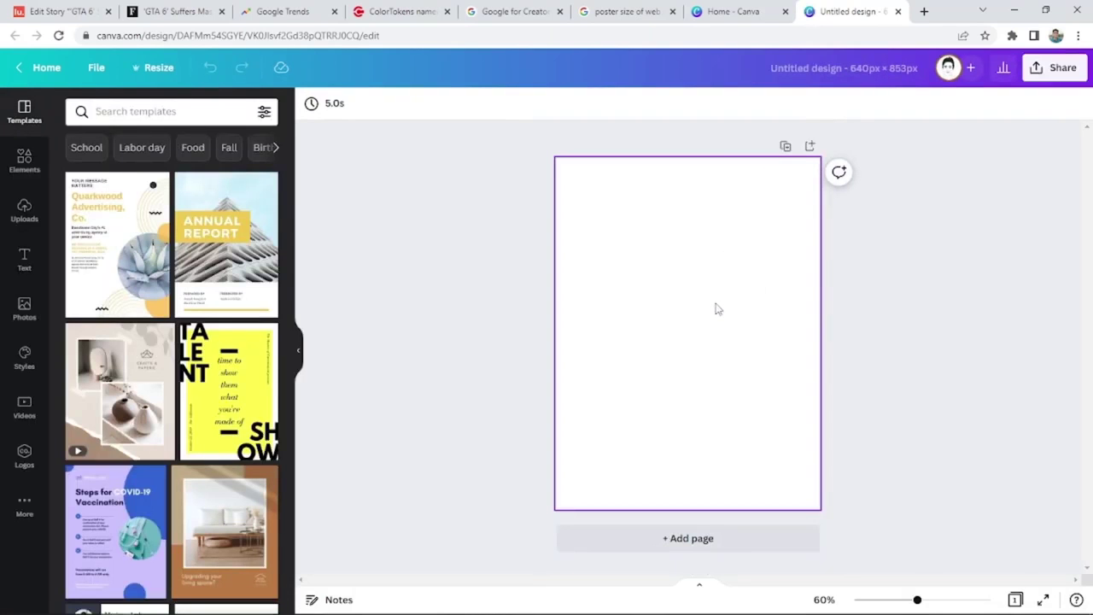
- Search the design templates for "gradient"
left_click(154, 116)
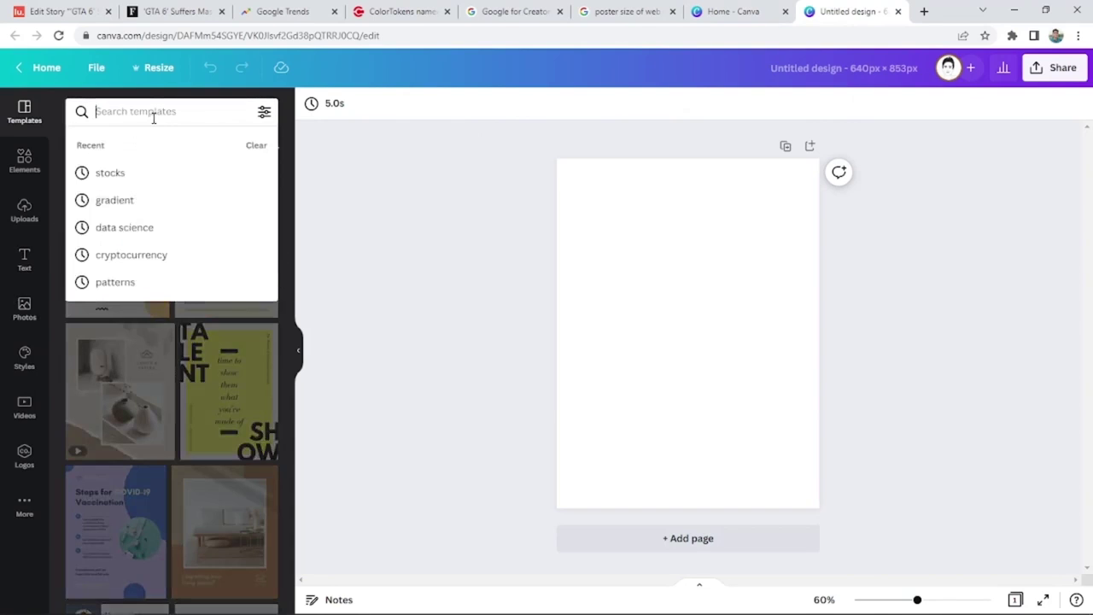
key("Down")
key("Down")
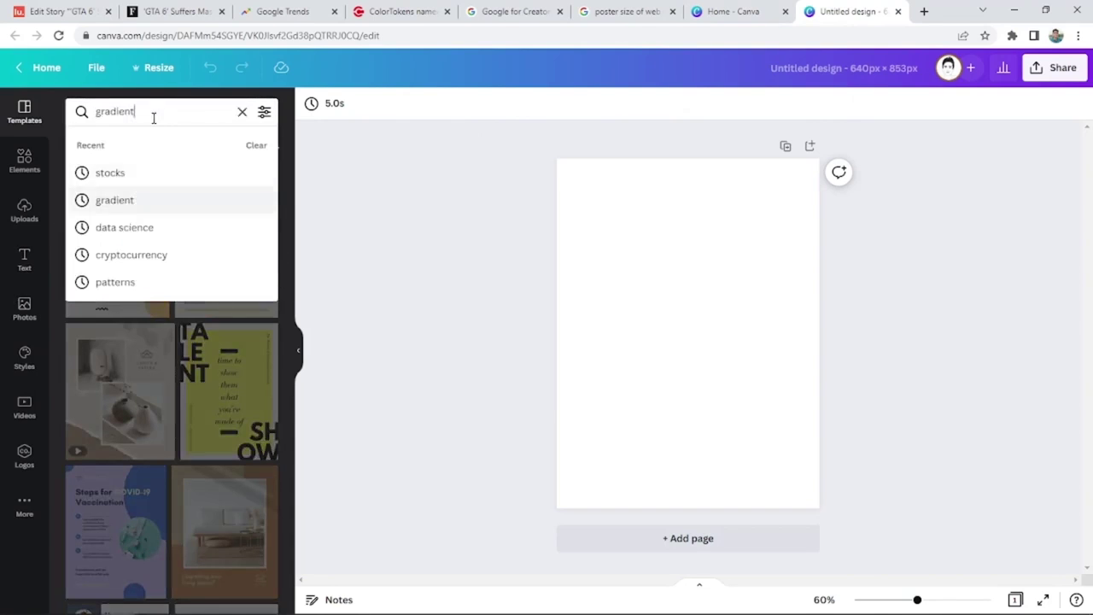
key("Return")
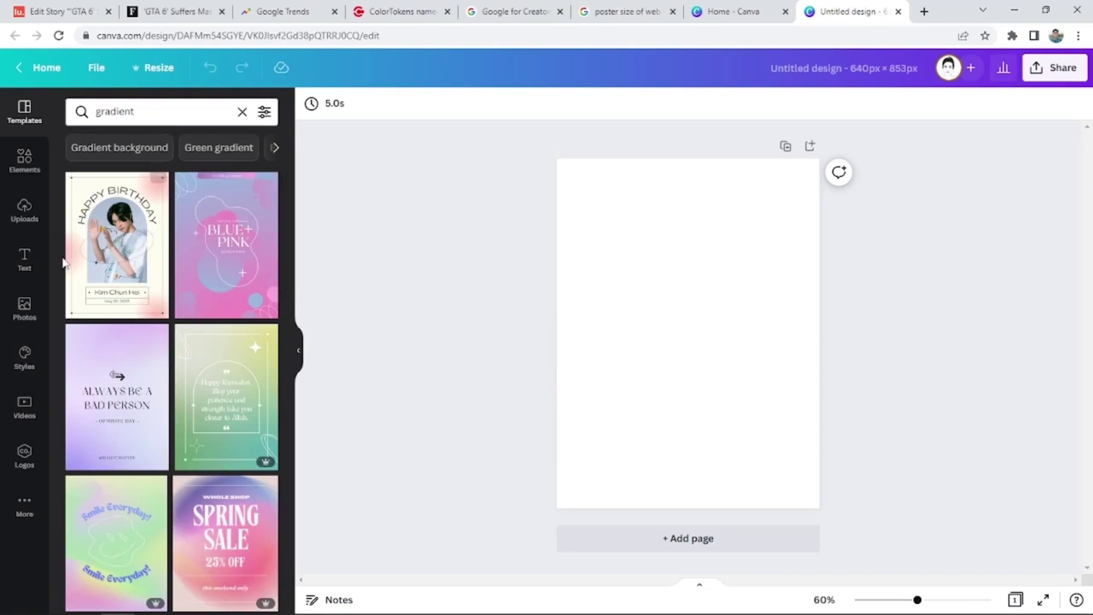
- Search the photo library for "gradient" and browse the backgrounds it offers
left_click(25, 309)
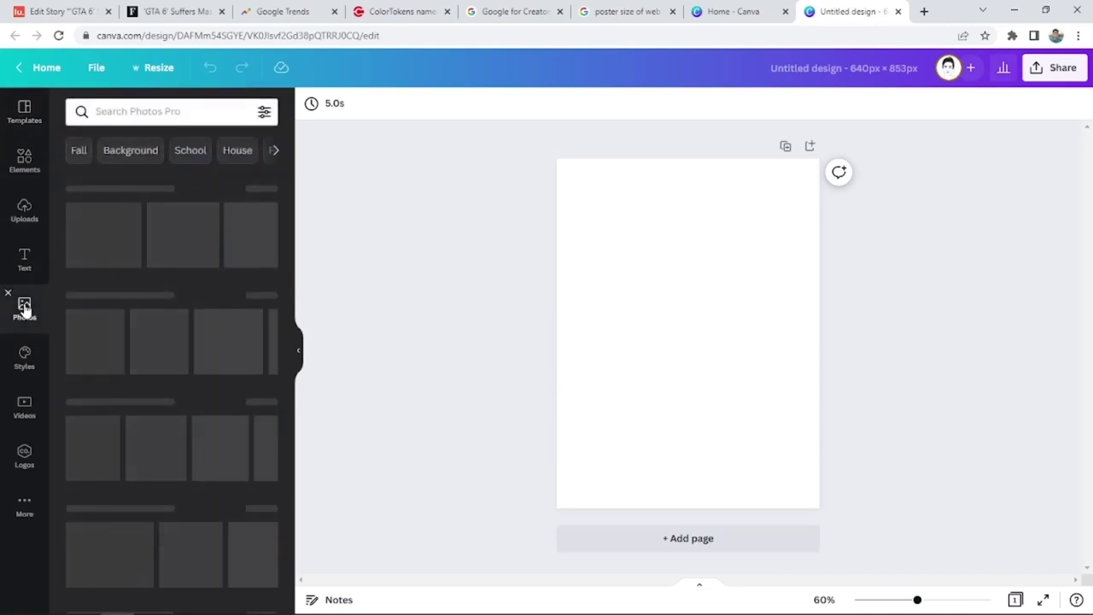
left_click(23, 357)
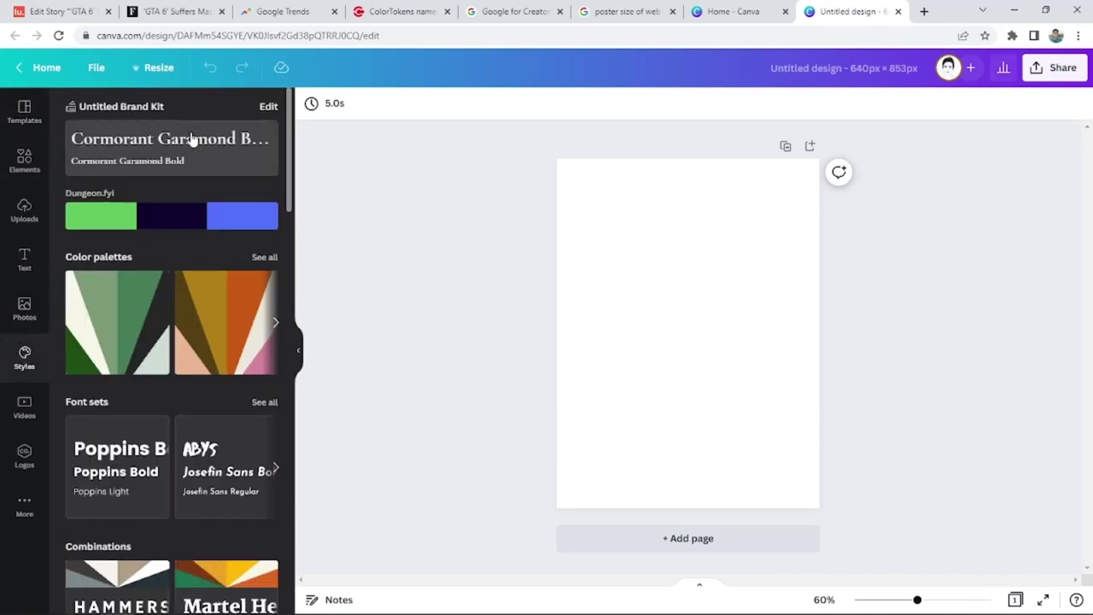
left_click(18, 306)
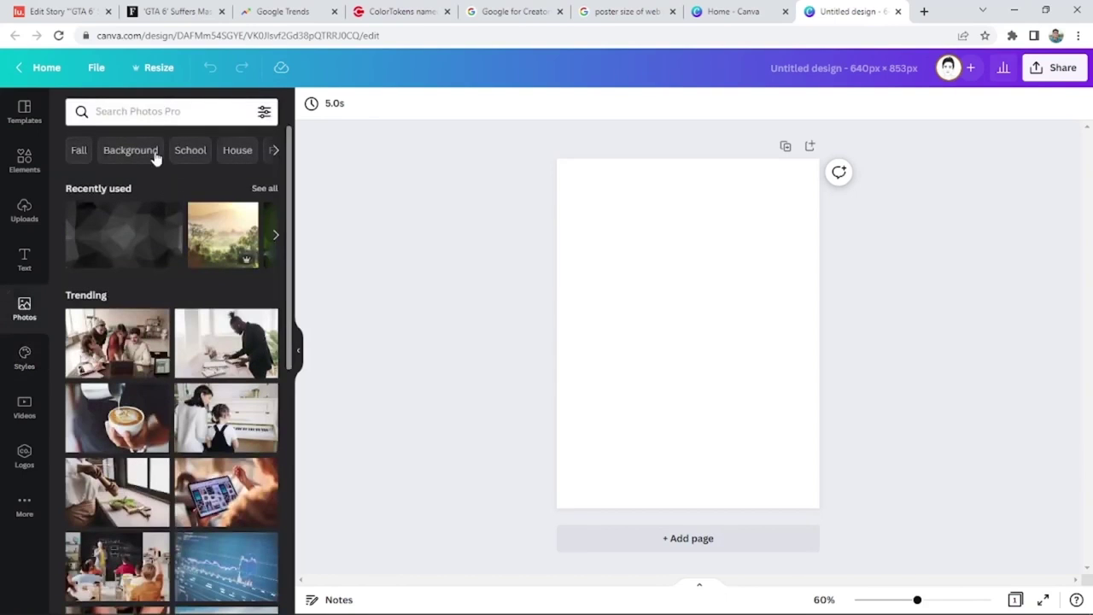
left_click(201, 110)
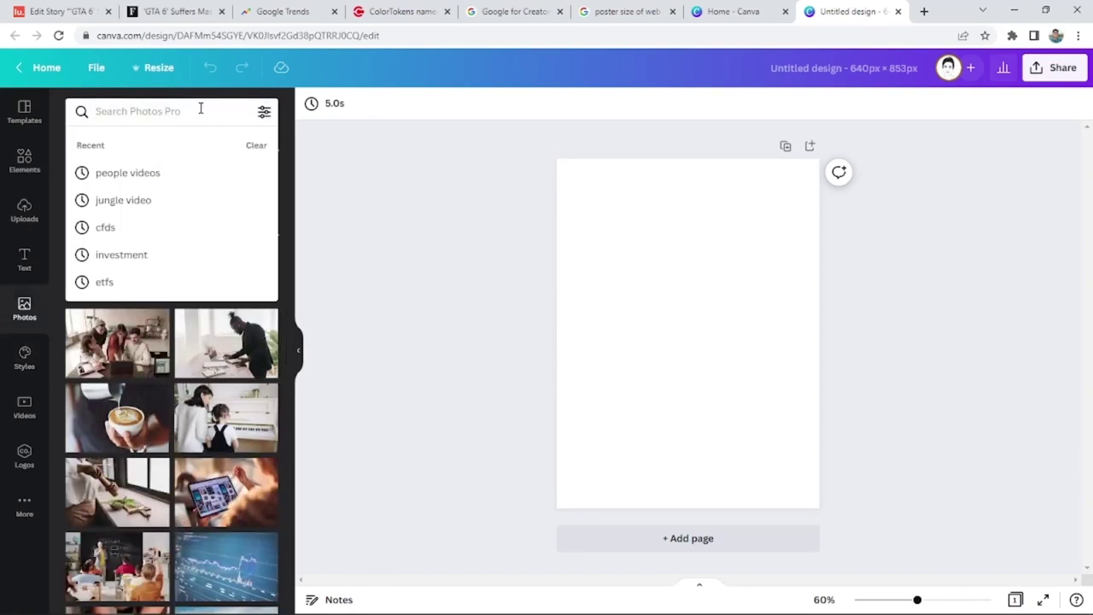
type("gradient")
key("Return")
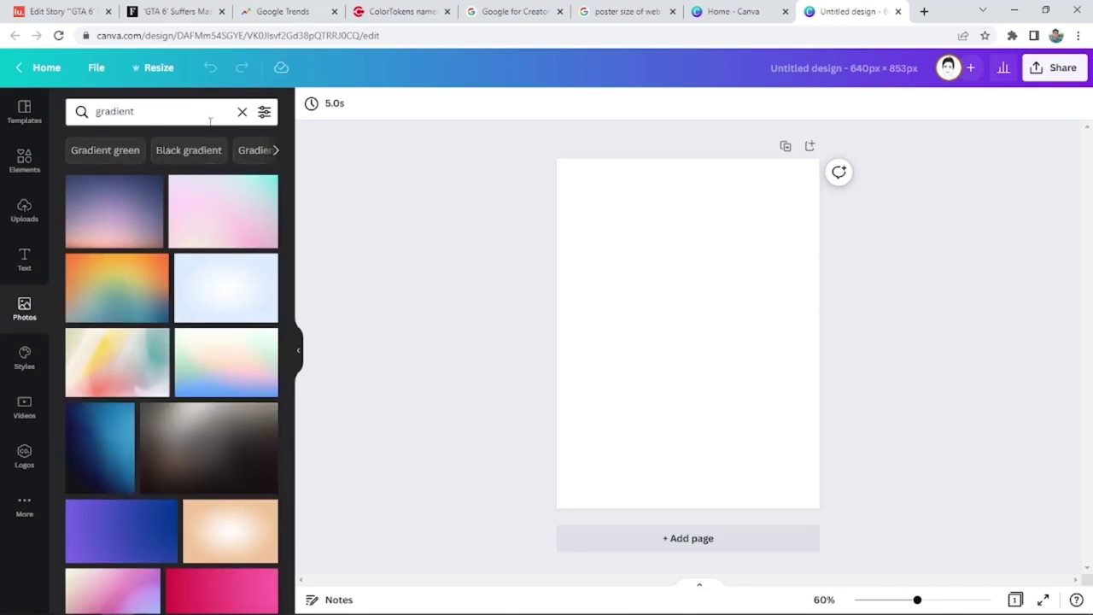
scroll(144, 396, "down", 7)
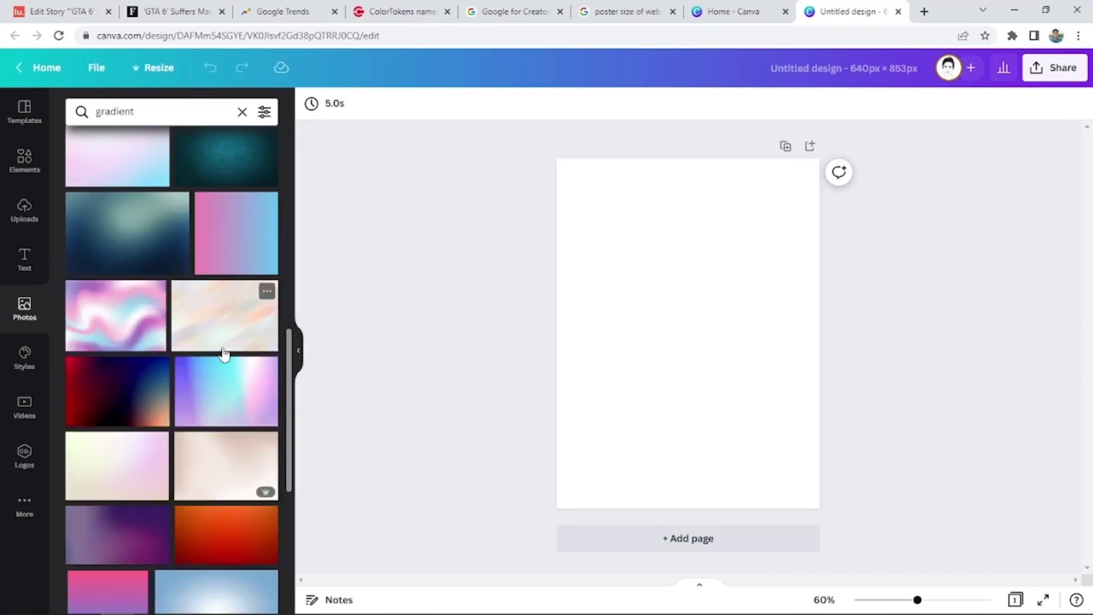
scroll(221, 354, "up", 6)
scroll(223, 353, "up", 2)
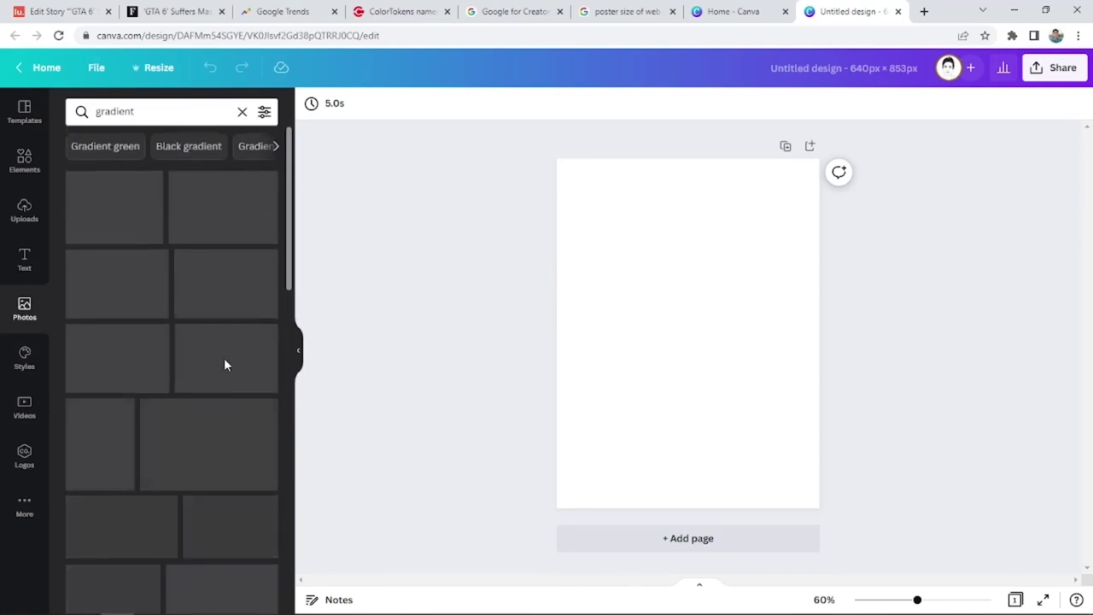
- Try the pale turquoise gradient photo on the blank page, then delete it
scroll(224, 358, "down", 5)
left_click(203, 373)
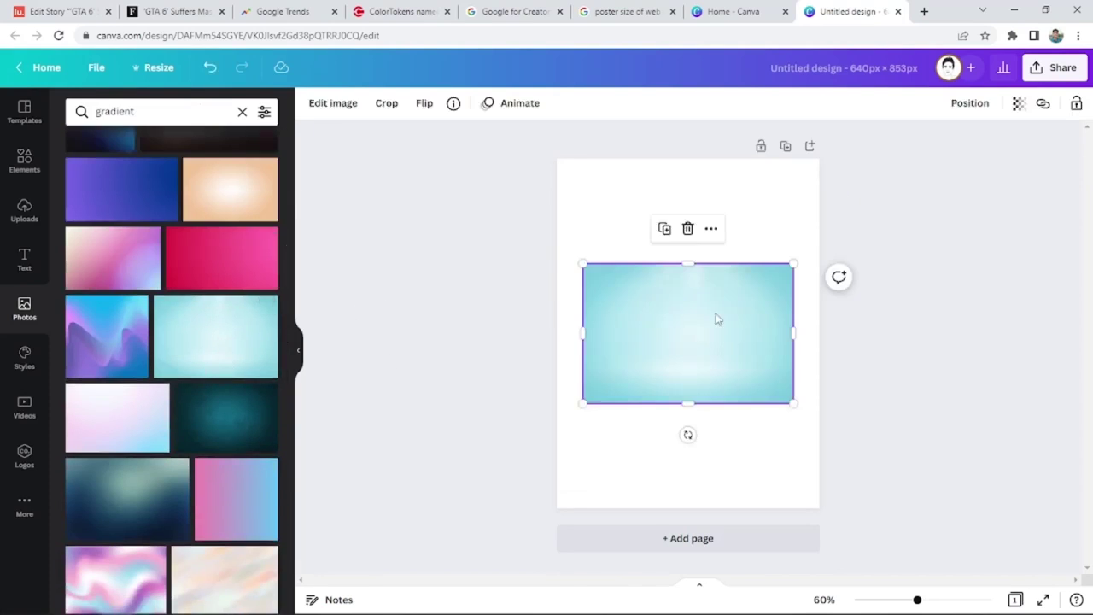
left_click_drag(699, 339, 696, 350)
key("Delete")
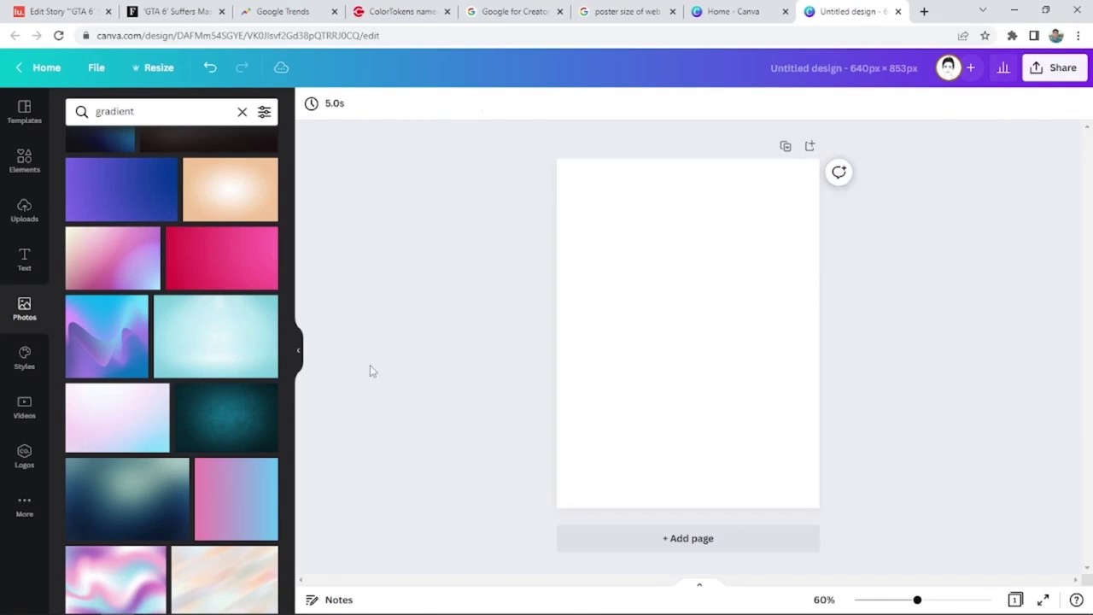
- Search the elements for "gradient", refine to "Gradient transparent", and add the black fading gradient to the page
left_click(33, 211)
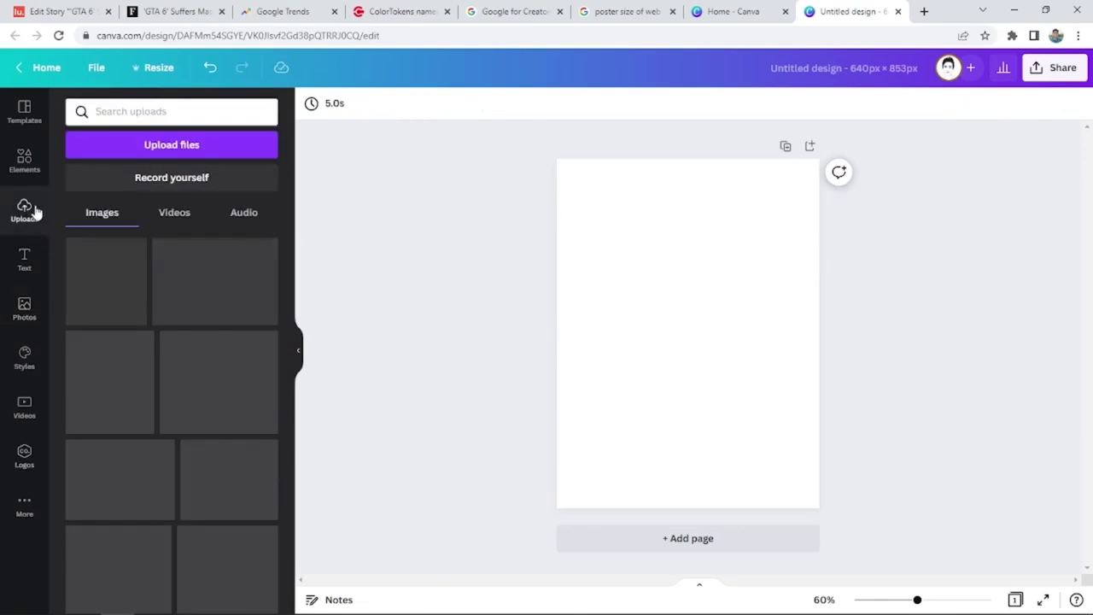
left_click(23, 157)
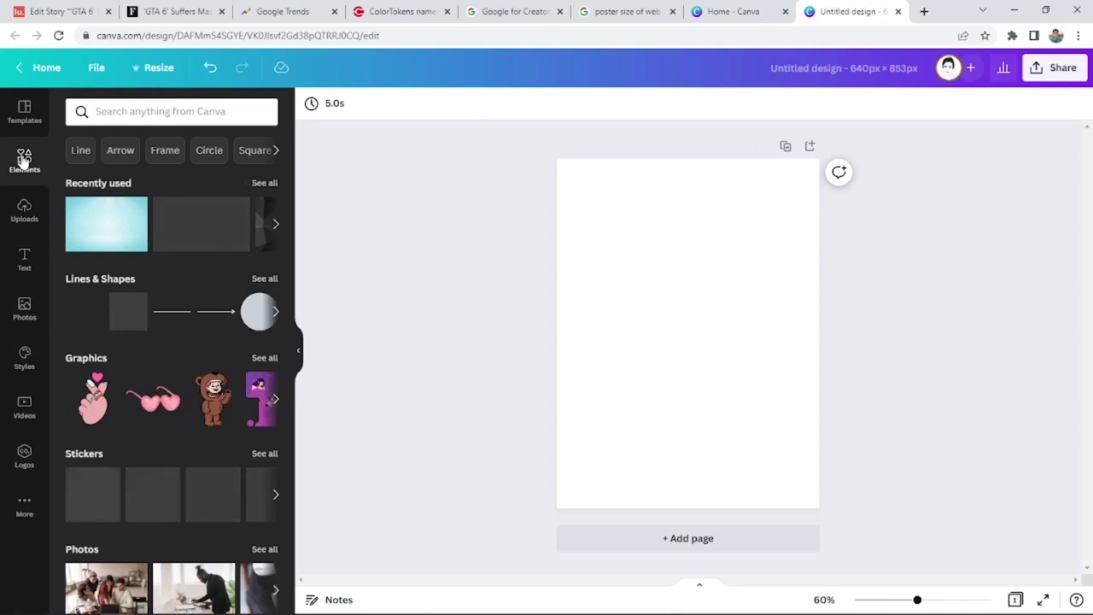
left_click(176, 112)
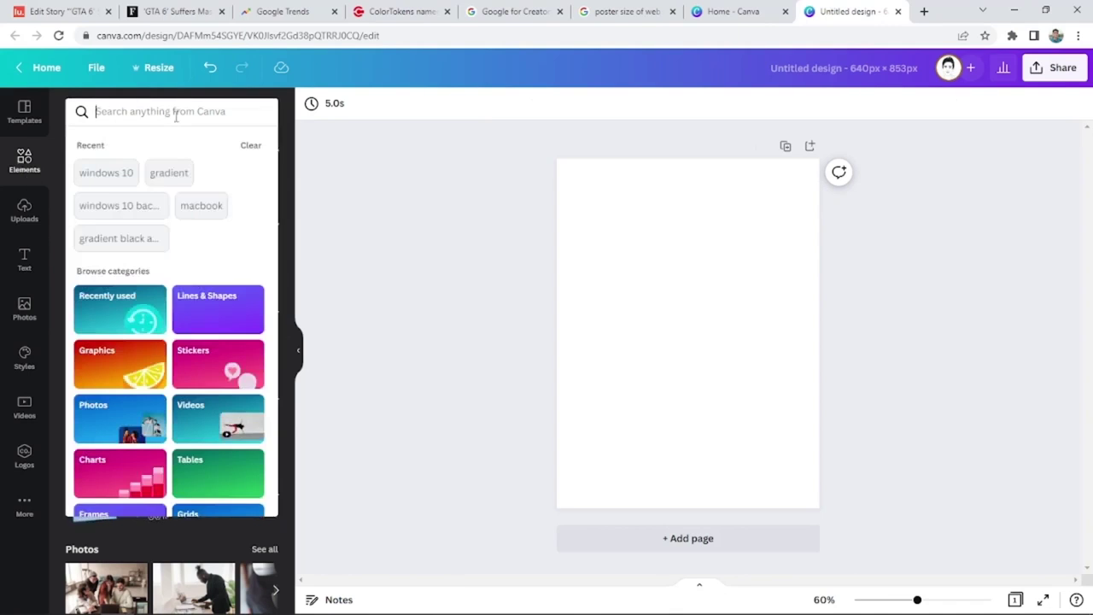
type("gradient")
key("Return")
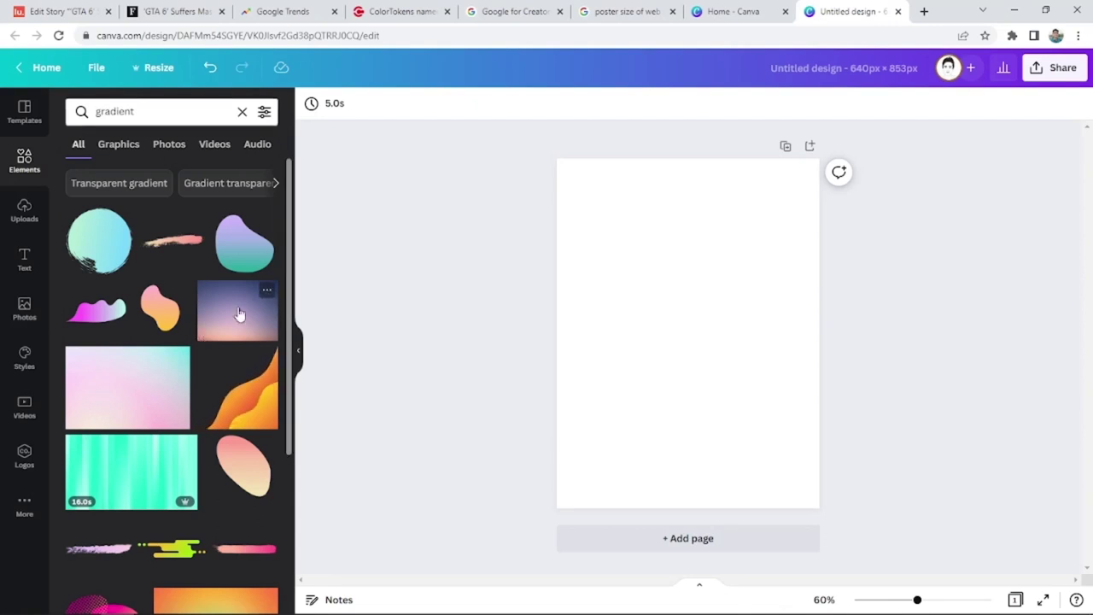
left_click(246, 182)
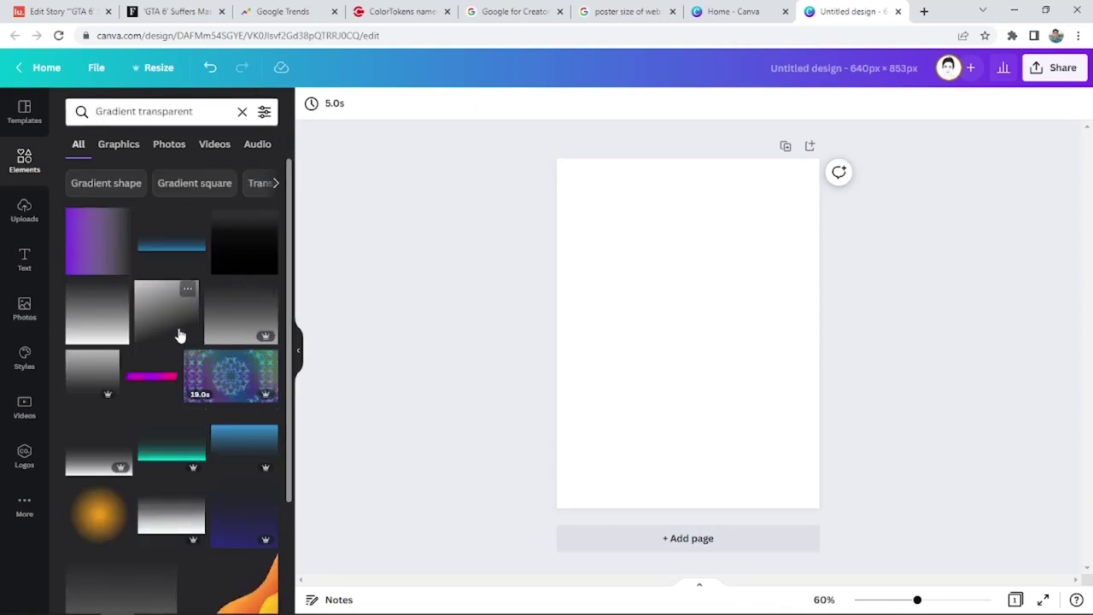
left_click(242, 243)
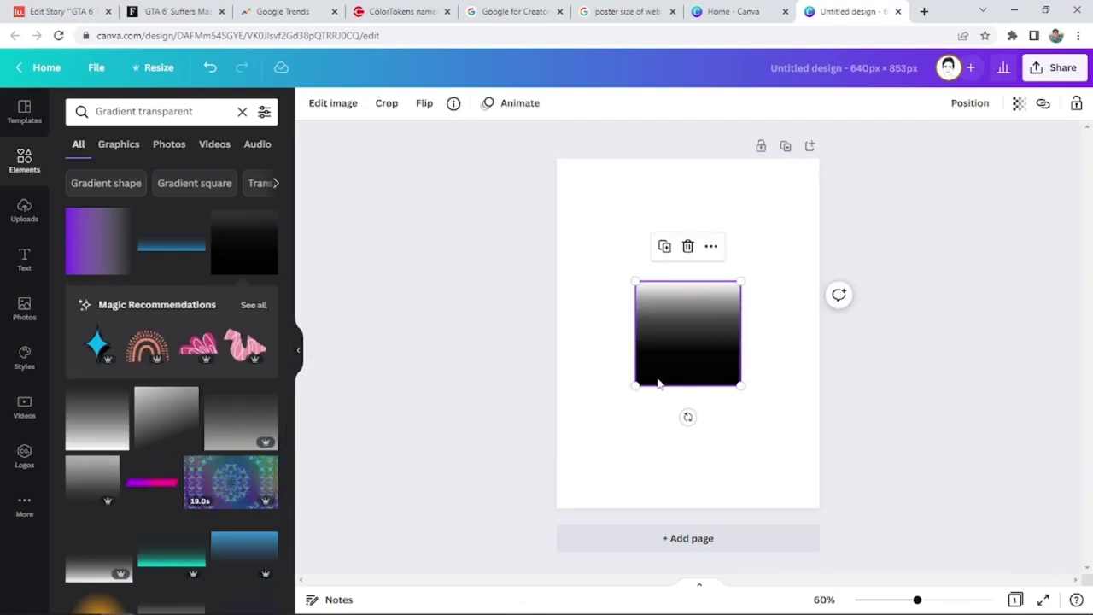
- Enlarge the black gradient and position it over the page so it spans the full width
left_click_drag(739, 386, 980, 600)
left_click_drag(764, 480, 635, 344)
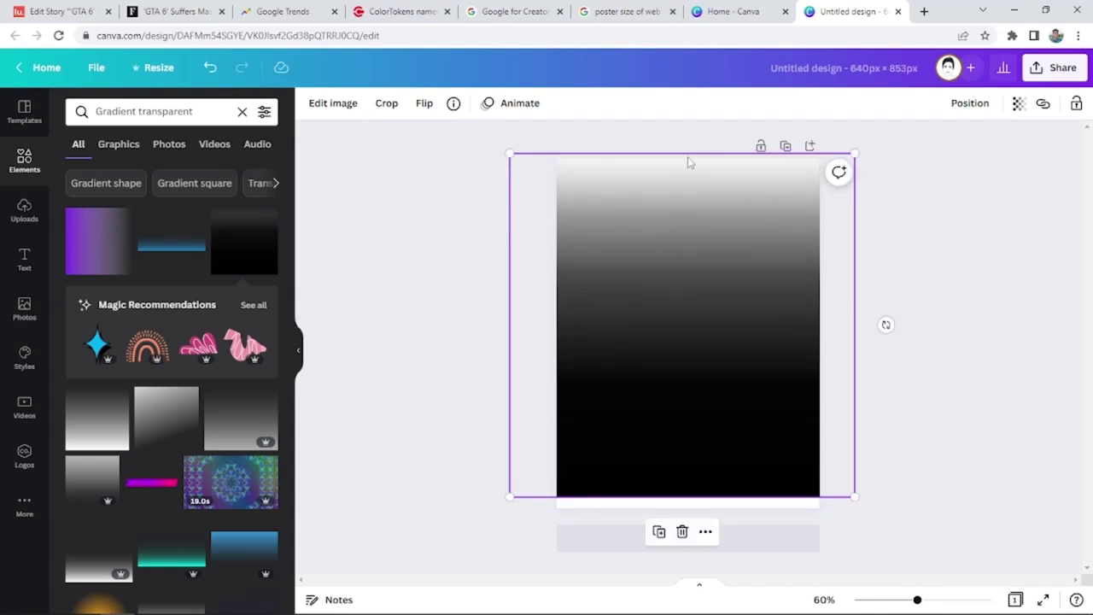
left_click_drag(509, 154, 503, 283)
left_click_drag(768, 327, 757, 339)
left_click(976, 300)
left_click(525, 11)
left_click(60, 11)
left_click(170, 11)
left_click(61, 11)
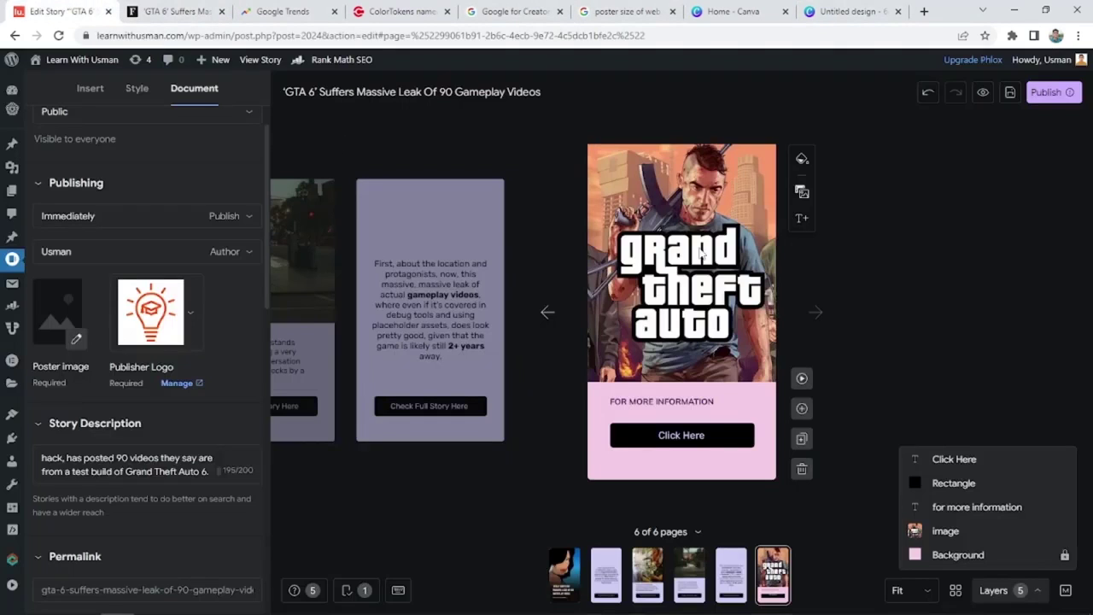
left_click(681, 255)
right_click(694, 214)
- Return to the "grand theft auto" image results and copy the enlarged picture of the three characters with the logo
left_click(283, 11)
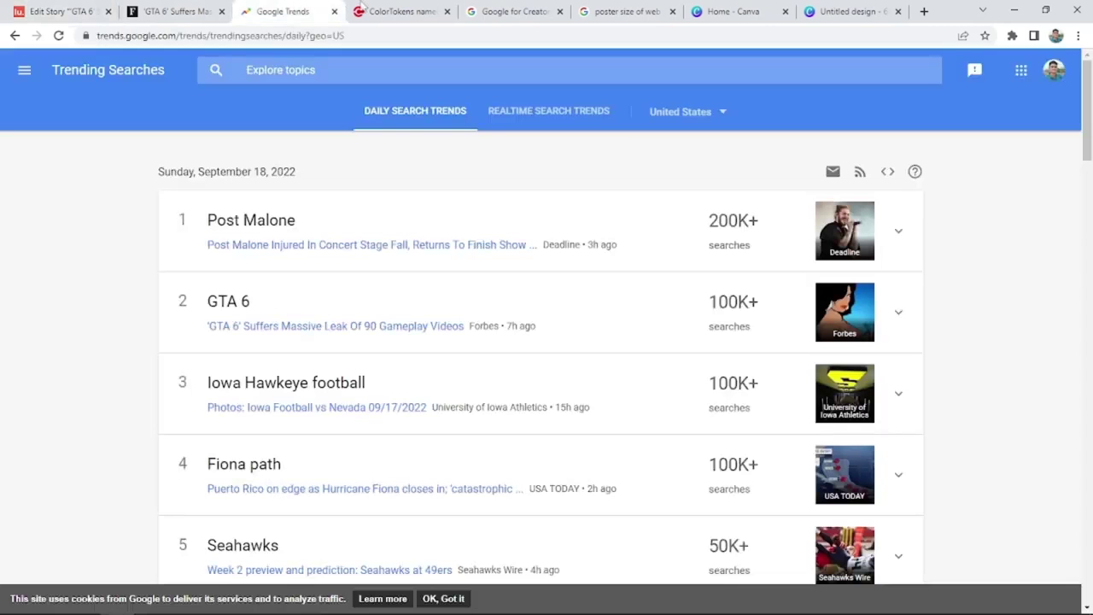
left_click(512, 11)
left_click(636, 7)
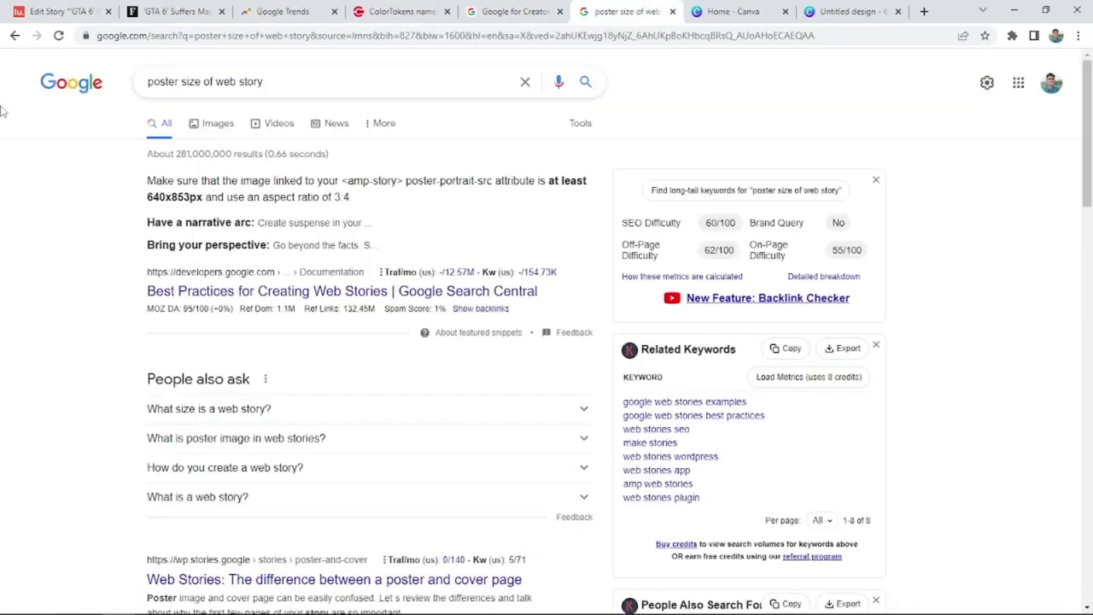
left_click(15, 35)
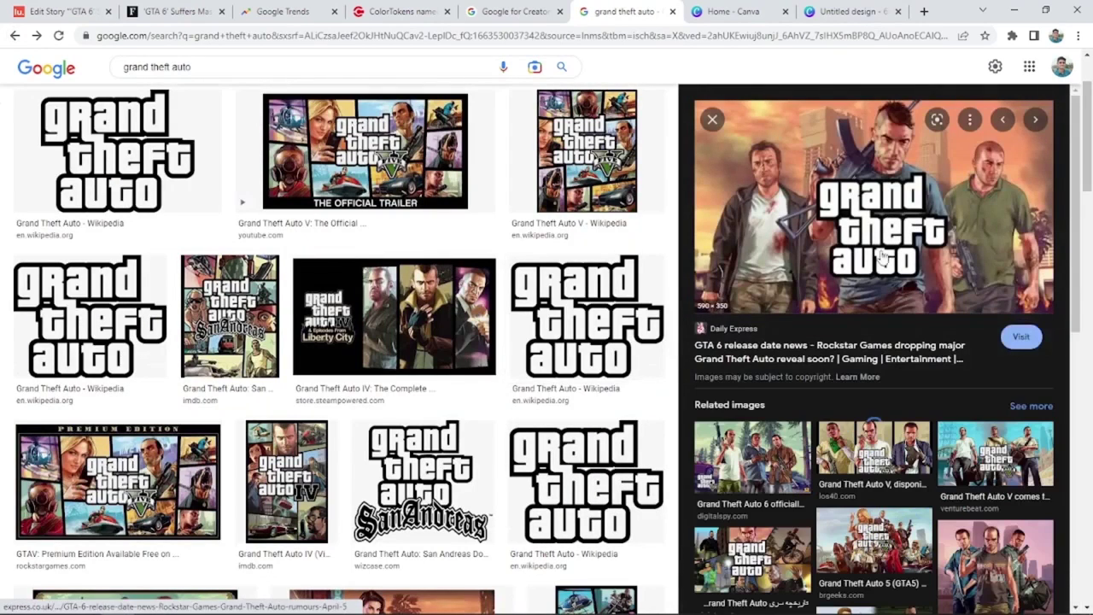
right_click(883, 171)
left_click(934, 332)
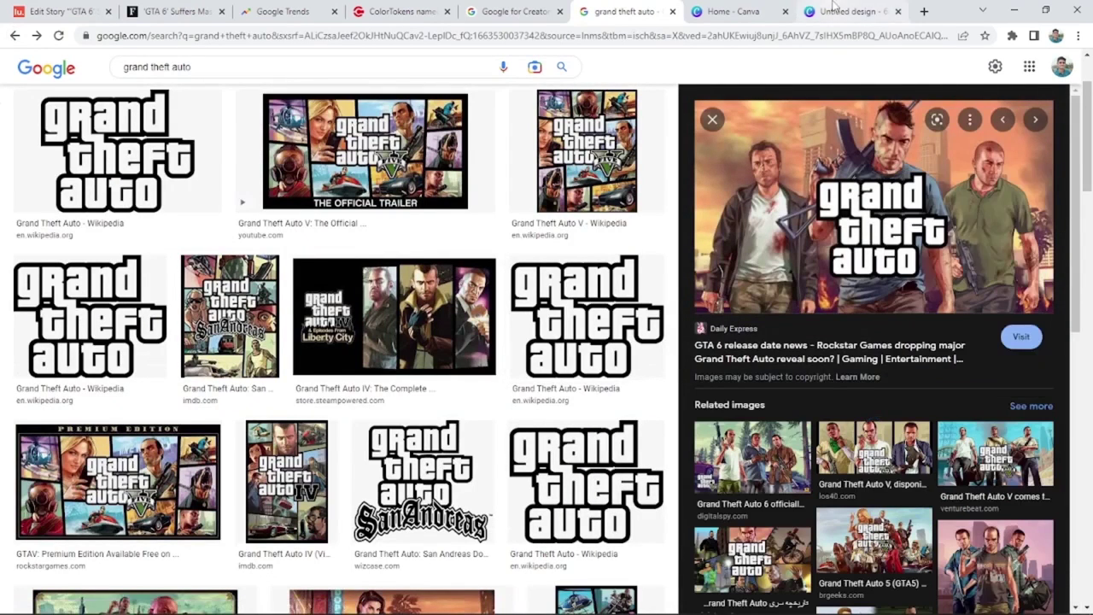
- Paste the copied Grand Theft Auto picture into the Canva poster and enlarge it to fill the page's upper part across the full width
left_click(846, 11)
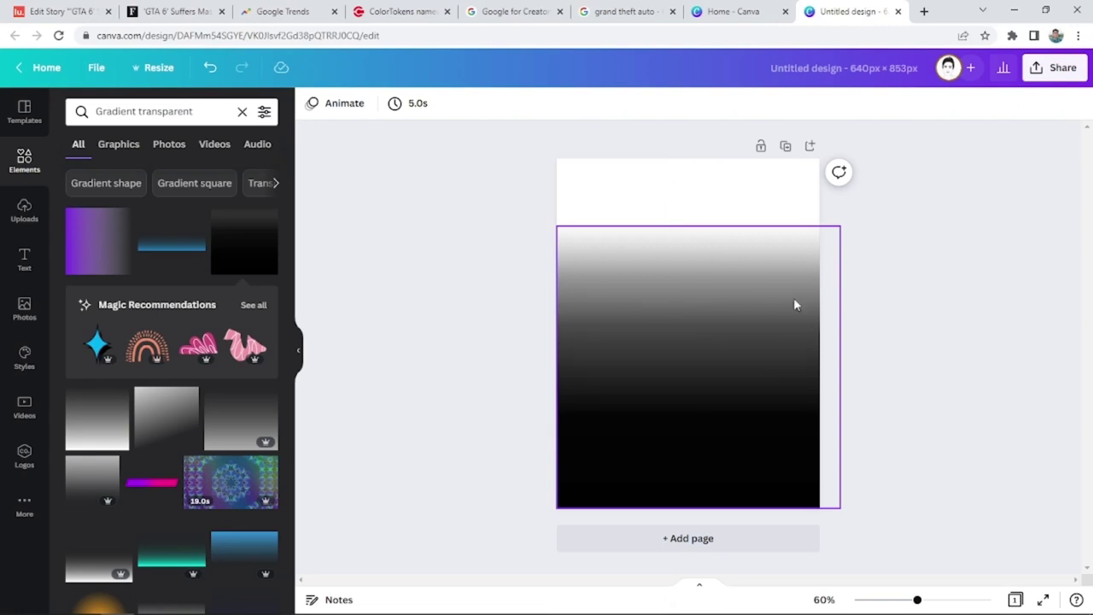
key("ctrl+v")
left_click(968, 270)
left_click(741, 354)
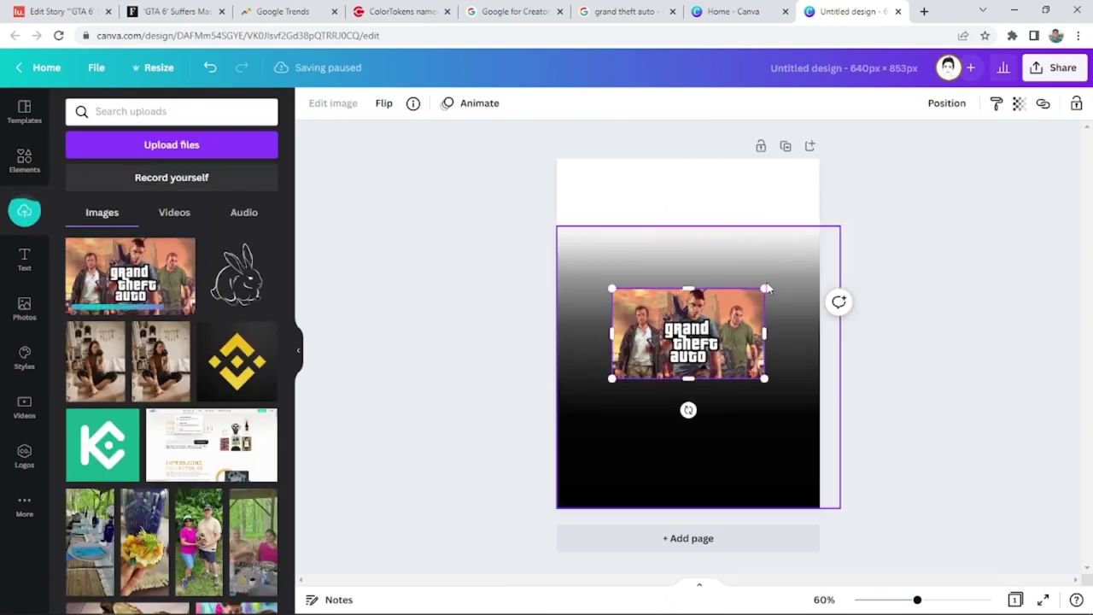
left_click_drag(763, 289, 985, 142)
left_click_drag(728, 282, 615, 301)
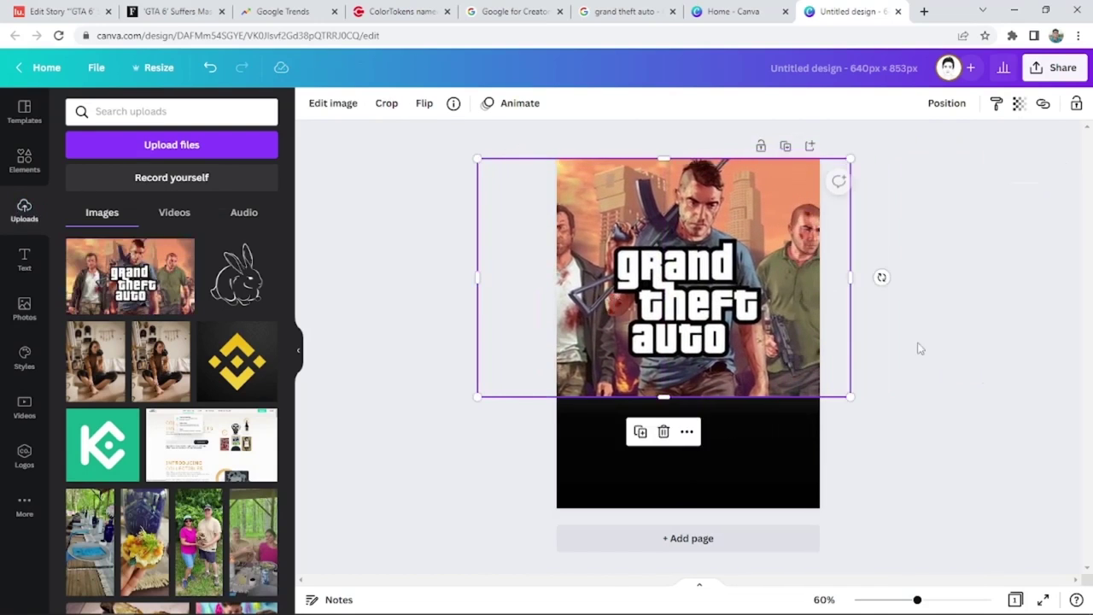
left_click(1000, 310)
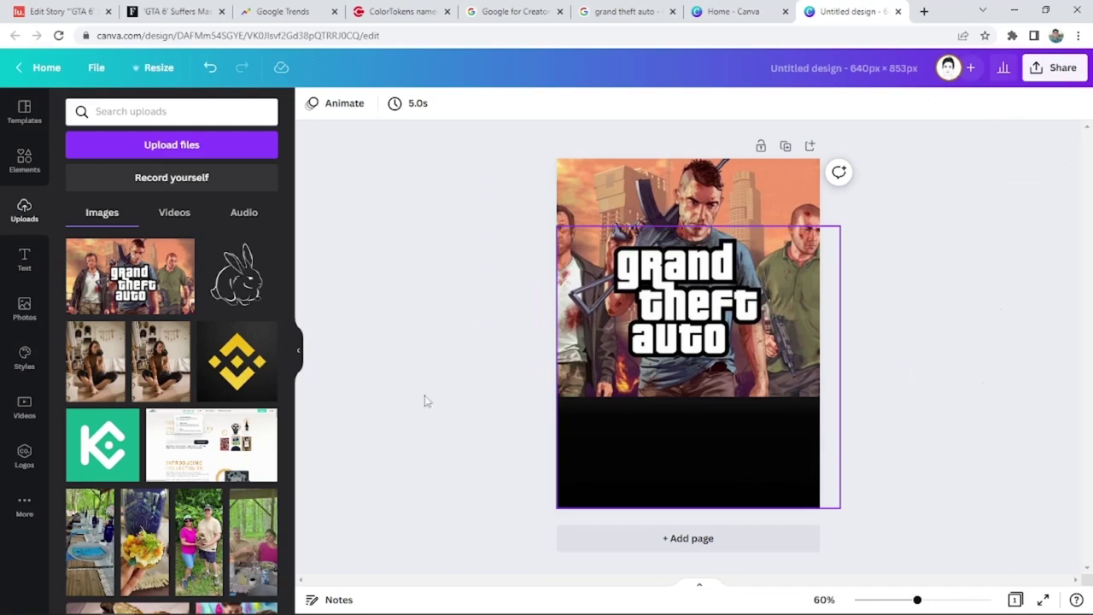
- Add another black fading gradient over the Grand Theft Auto picture and align it with the page's bottom edge
left_click(22, 160)
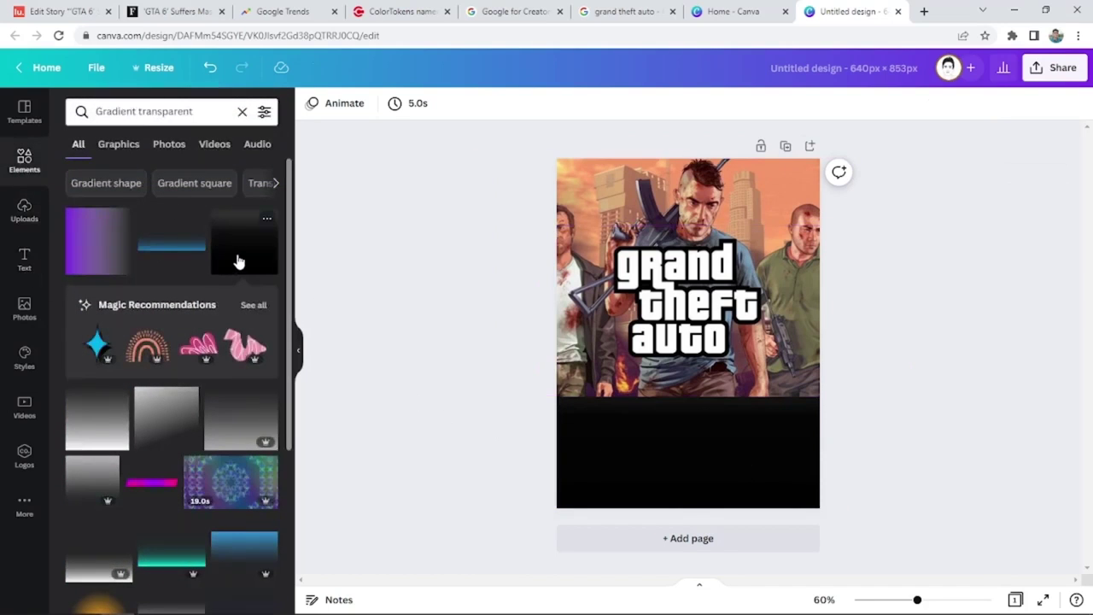
left_click(239, 262)
left_click_drag(688, 430, 682, 458)
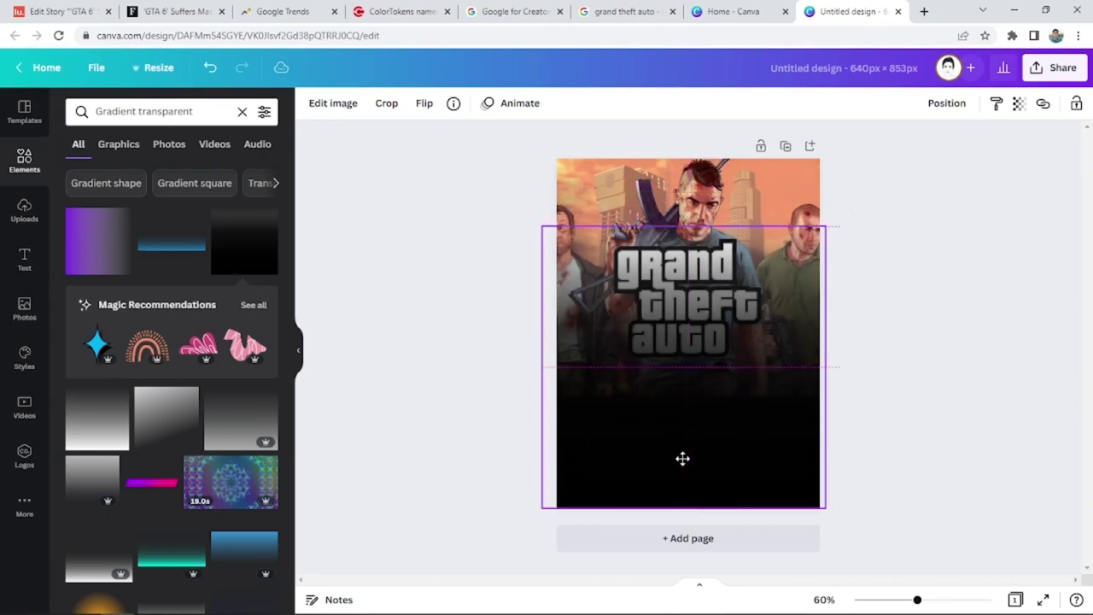
left_click(758, 219)
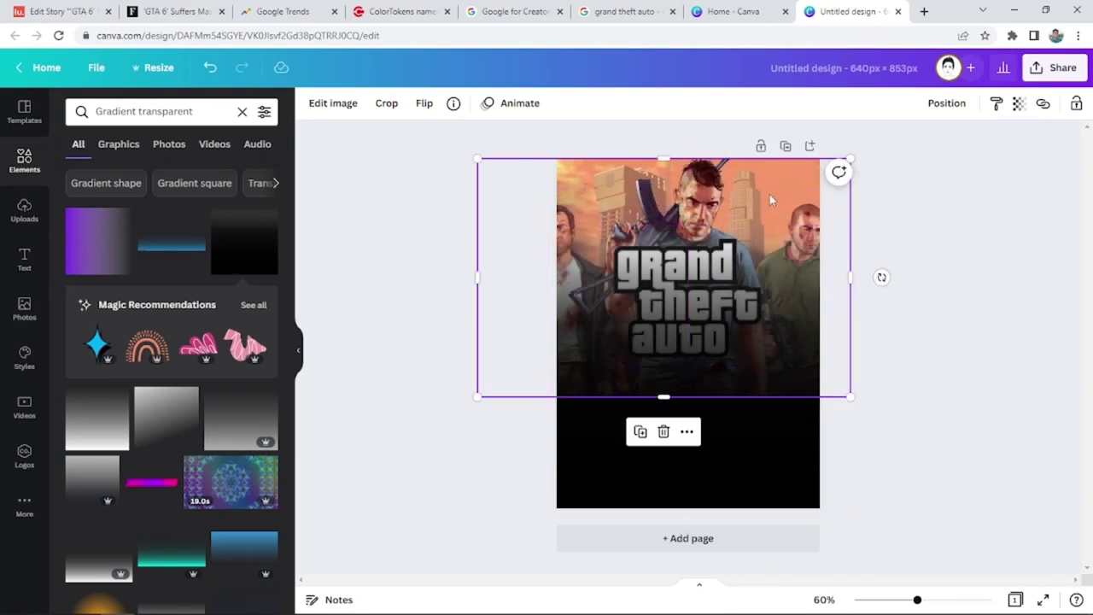
left_click(979, 247)
left_click(731, 445)
left_click(931, 362)
- Download the poster design as a PNG at 640 × 853 px
left_click(1055, 68)
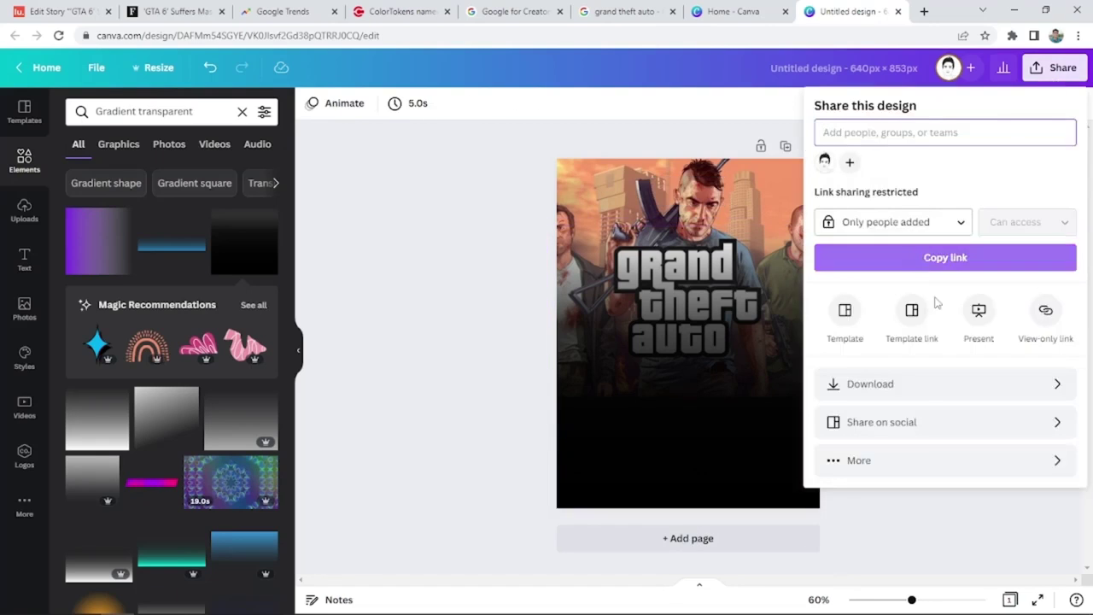
left_click(931, 384)
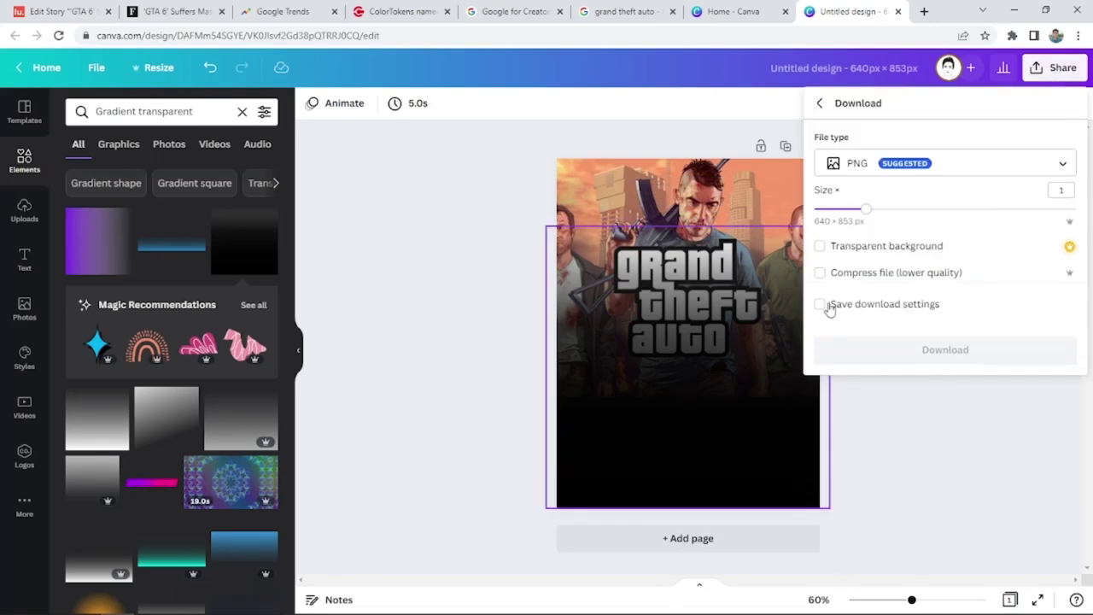
left_click(949, 342)
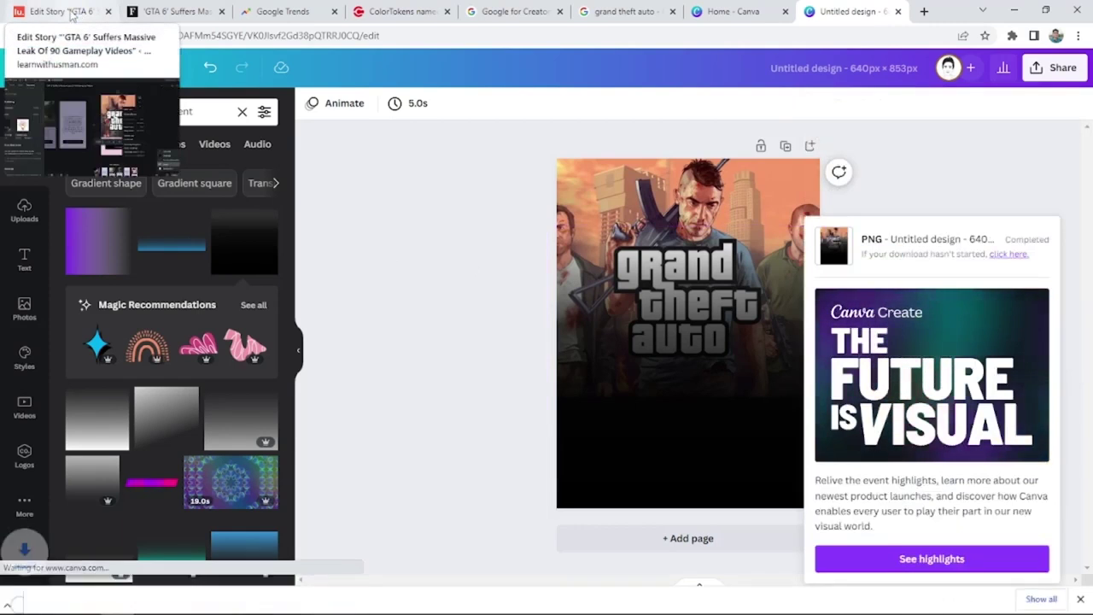
- Show the downloaded poster in its folder and rename the file as "gt6 video files leaked.png"
left_click(73, 12)
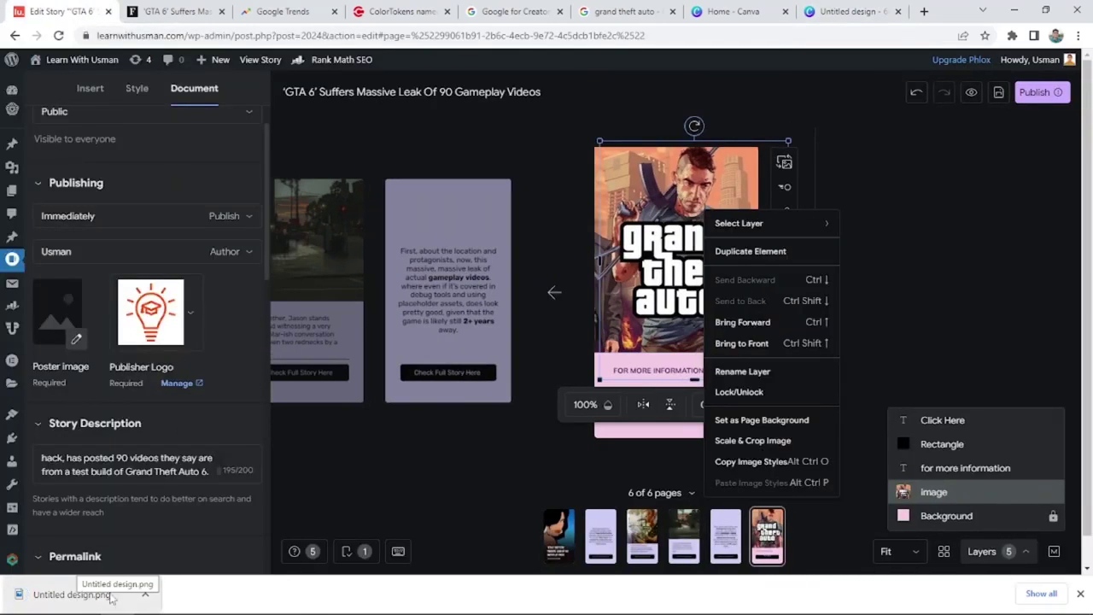
left_click(146, 595)
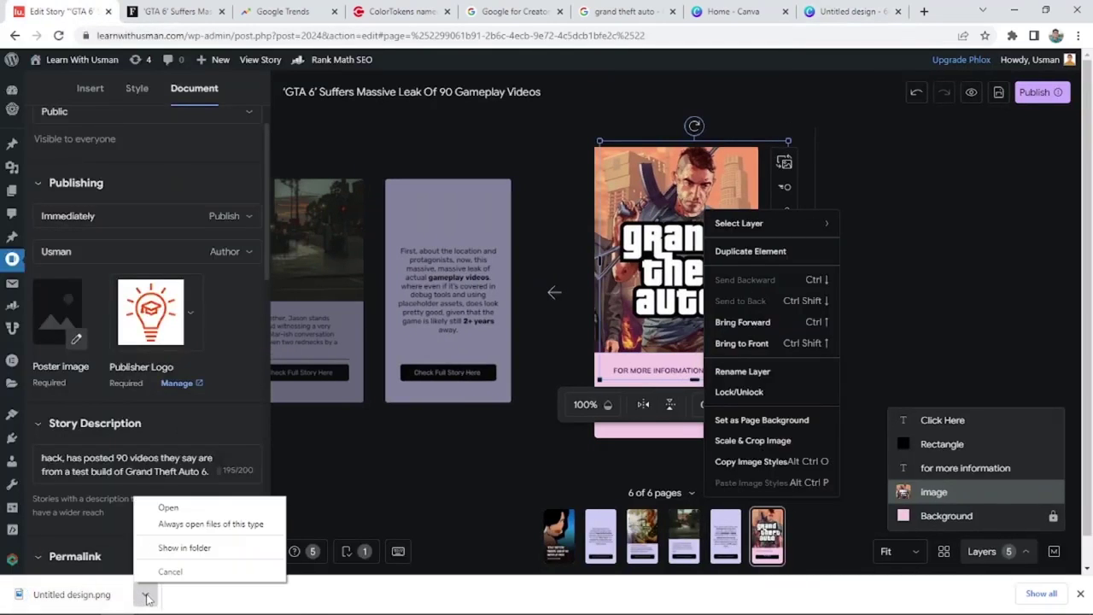
left_click(175, 551)
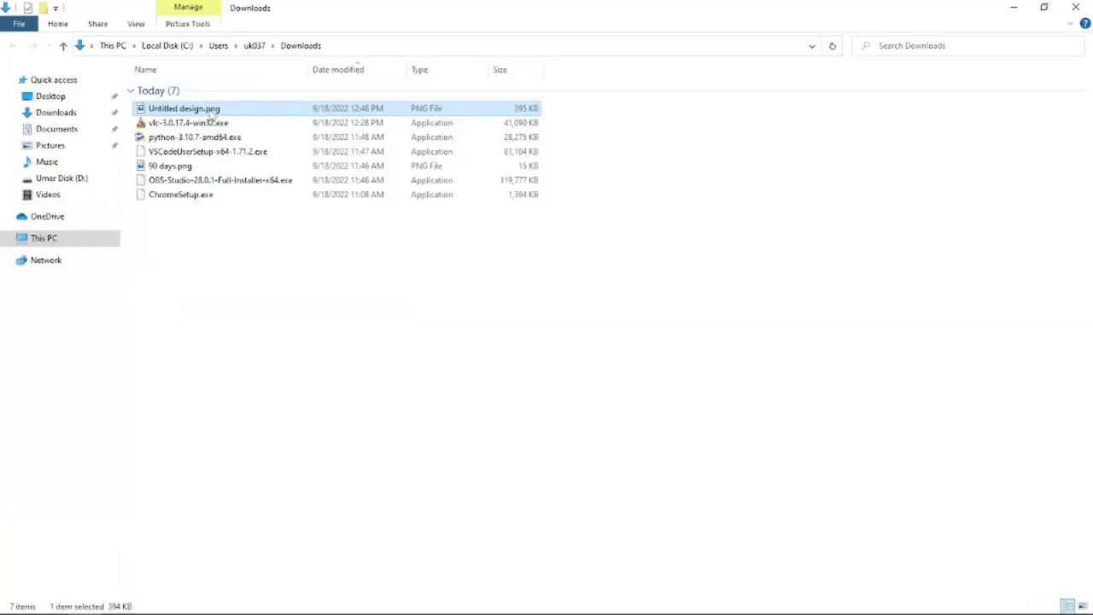
left_click(209, 113)
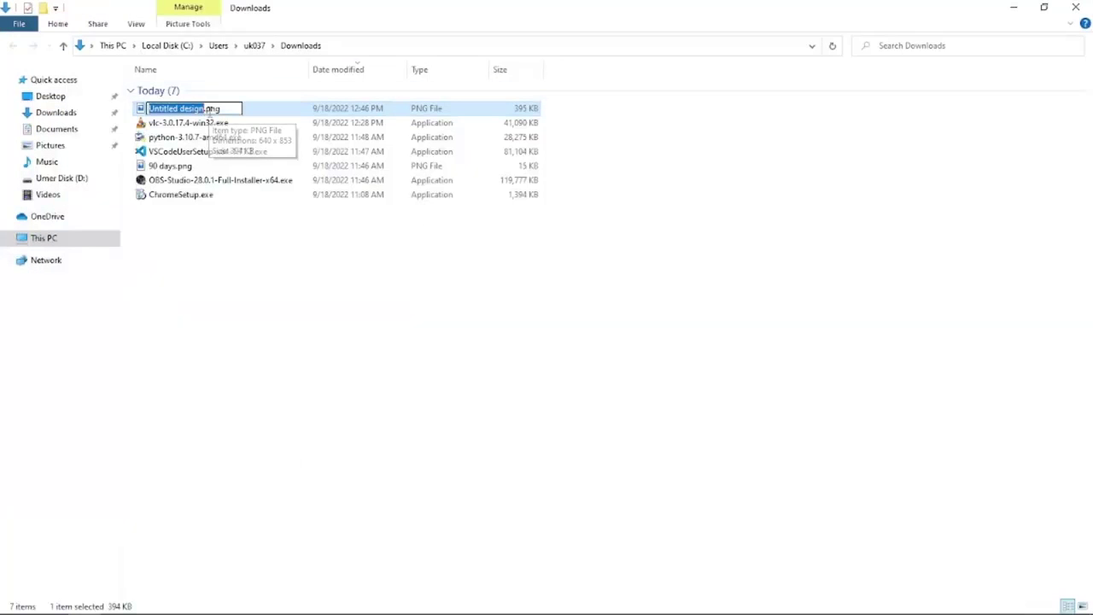
type("gt6")
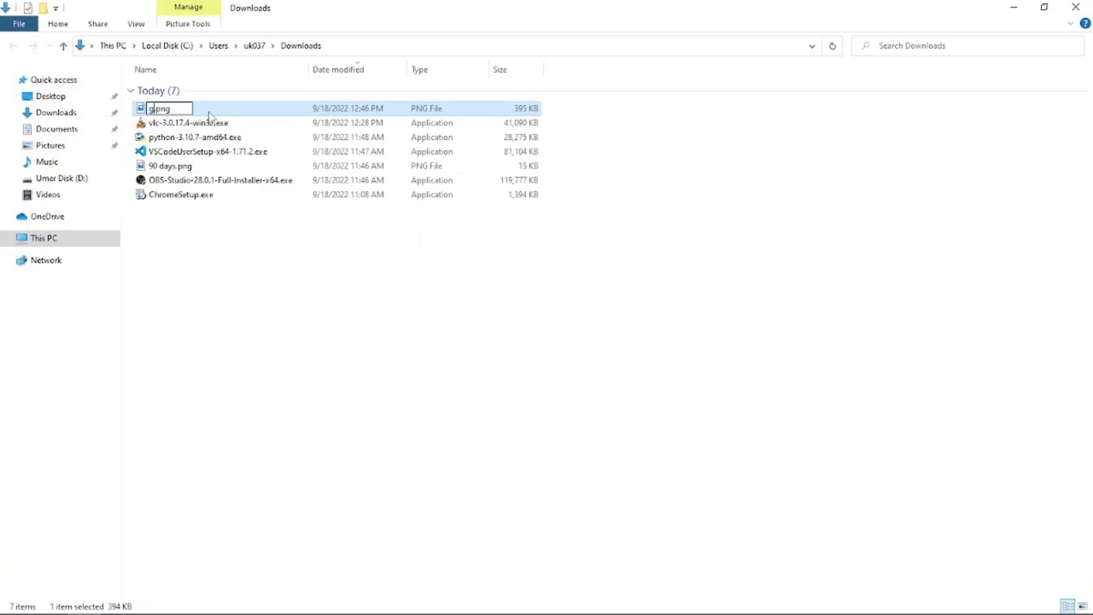
type(" vidoe")
key("BackSpace")
key("BackSpace")
type("eo fiees leaked")
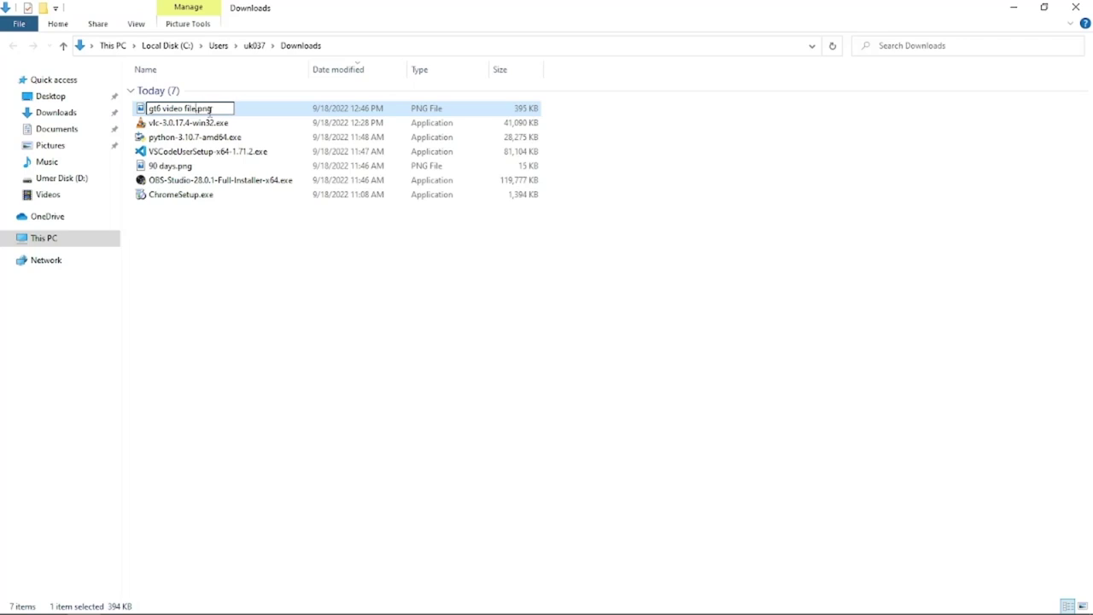
key("Return")
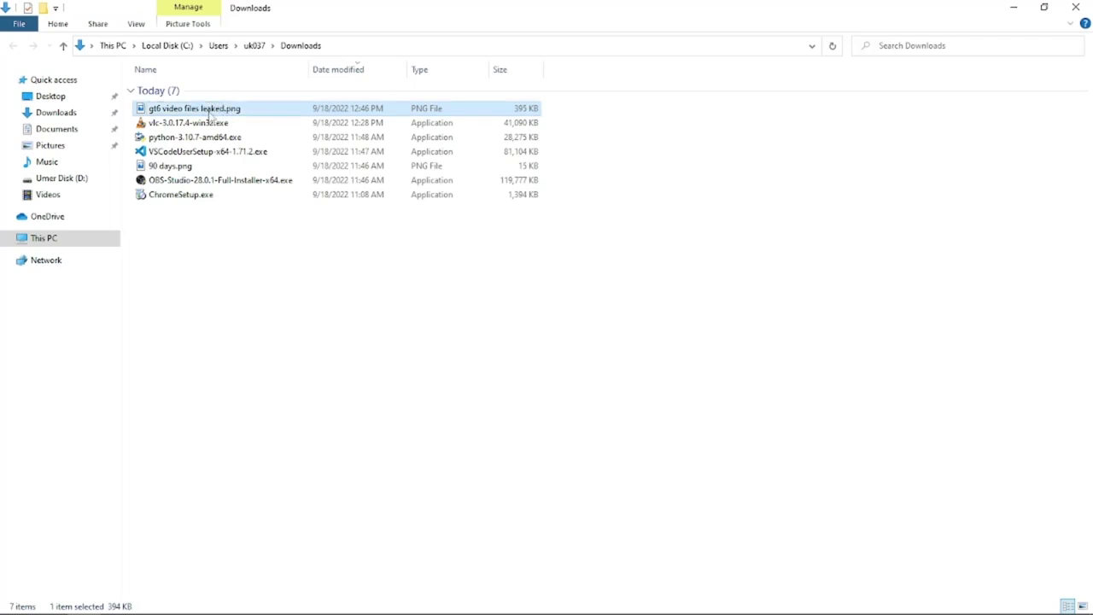
- Return to the story editor and upload "gt6 video files leaked.png" from Downloads for the poster image
left_click(117, 601)
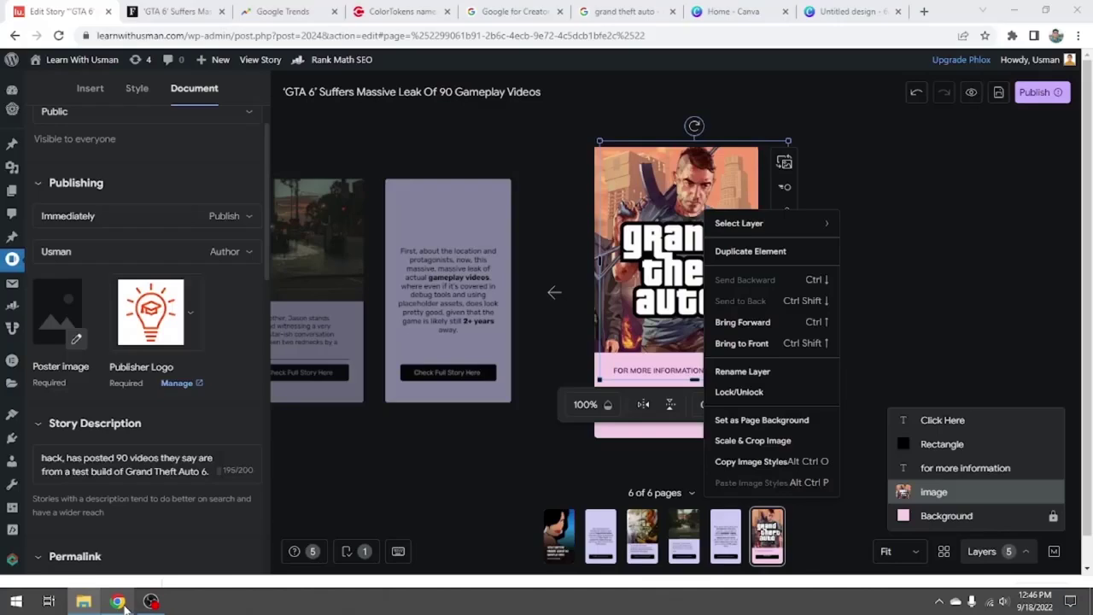
left_click(76, 340)
left_click(67, 366)
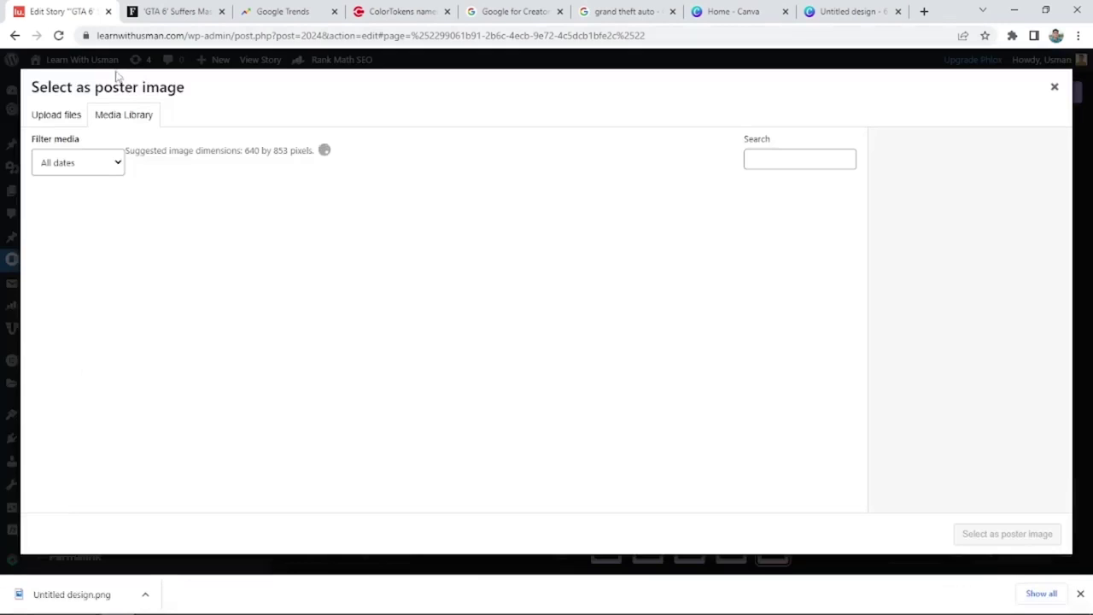
left_click(527, 312)
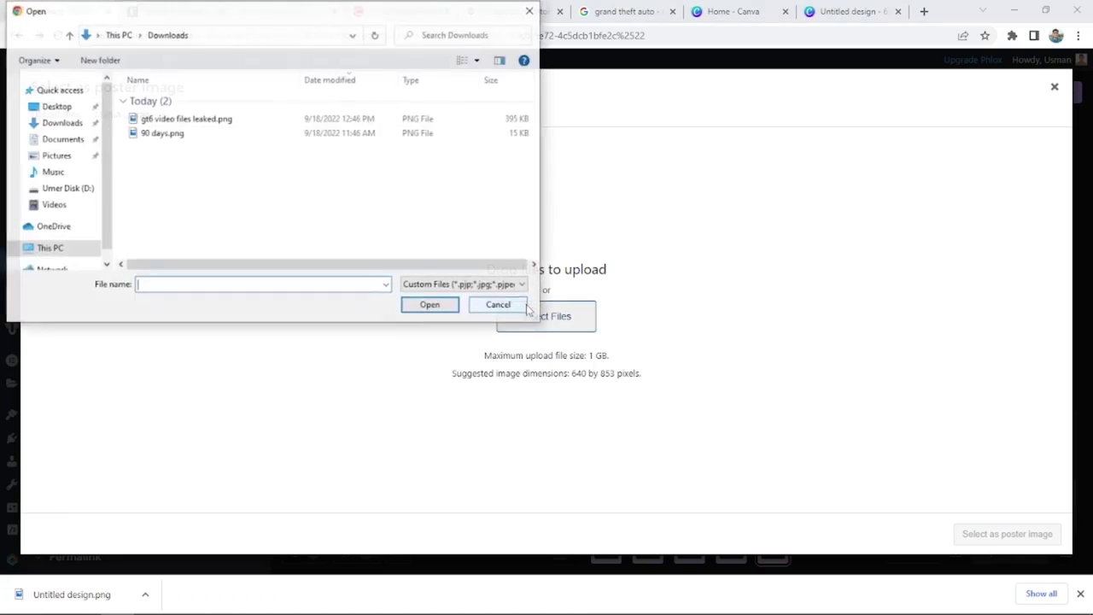
double_click(196, 123)
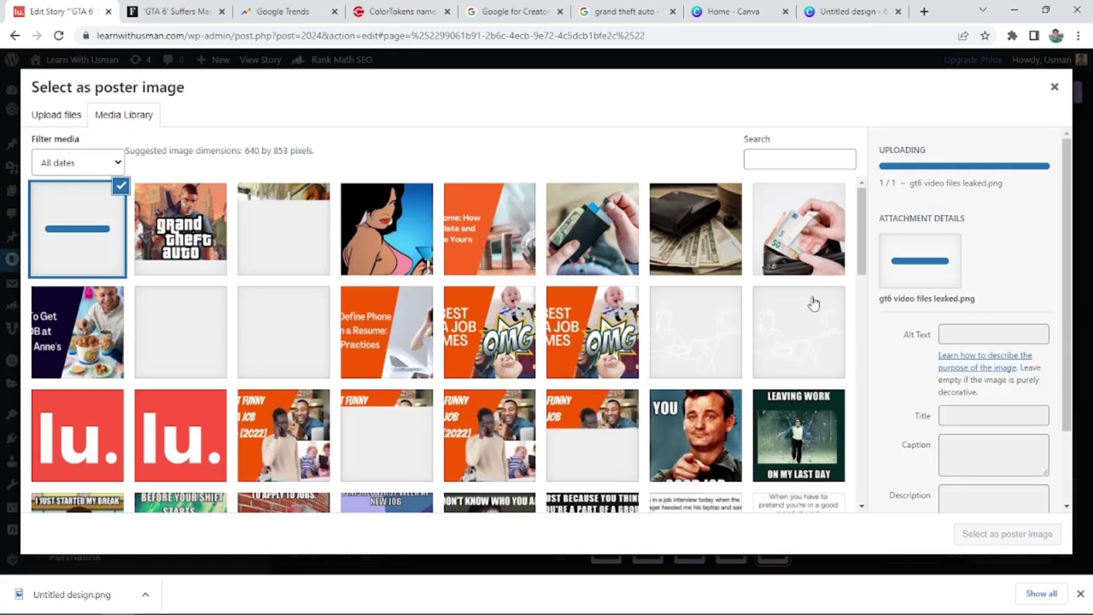
- Give the uploaded image the alt text and description "gta6 video files leaked" and set it as the story's poster image
left_click(988, 265)
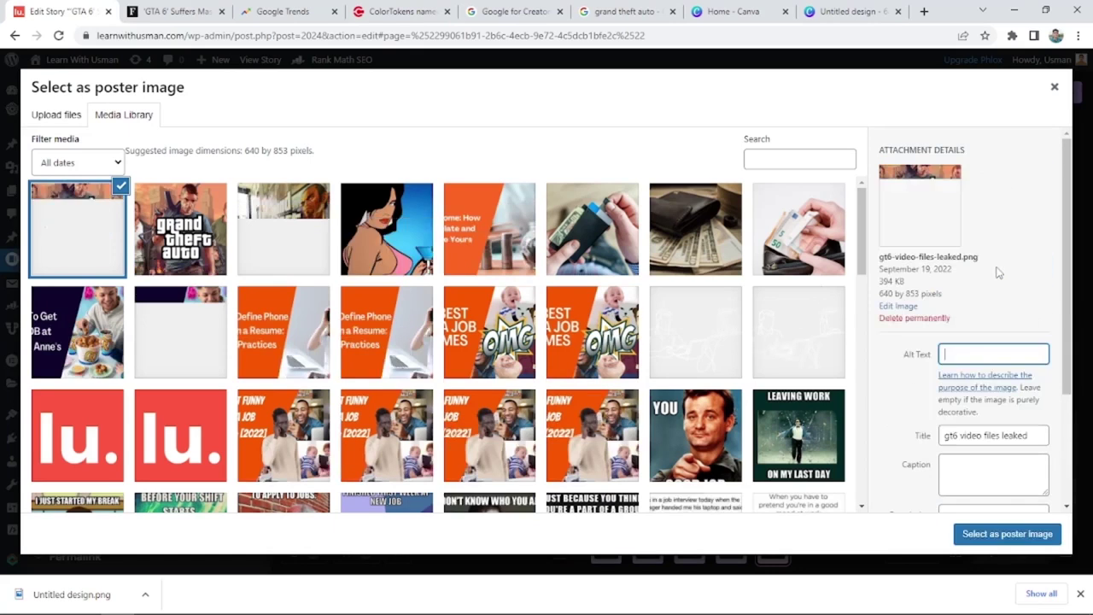
type("gta6 f")
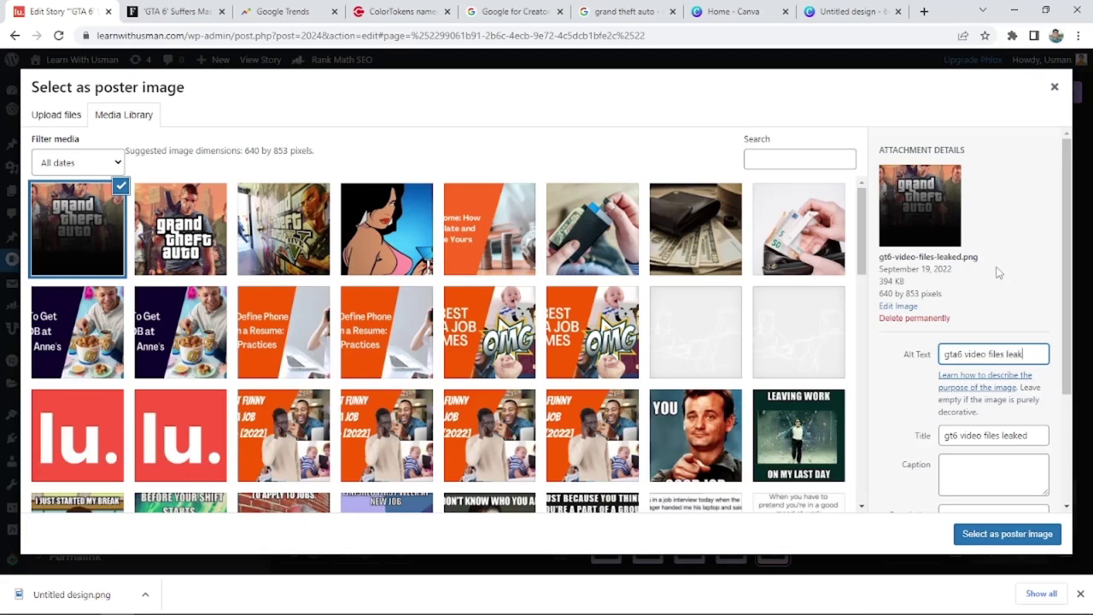
key("ctrl+a")
key("ctrl+c")
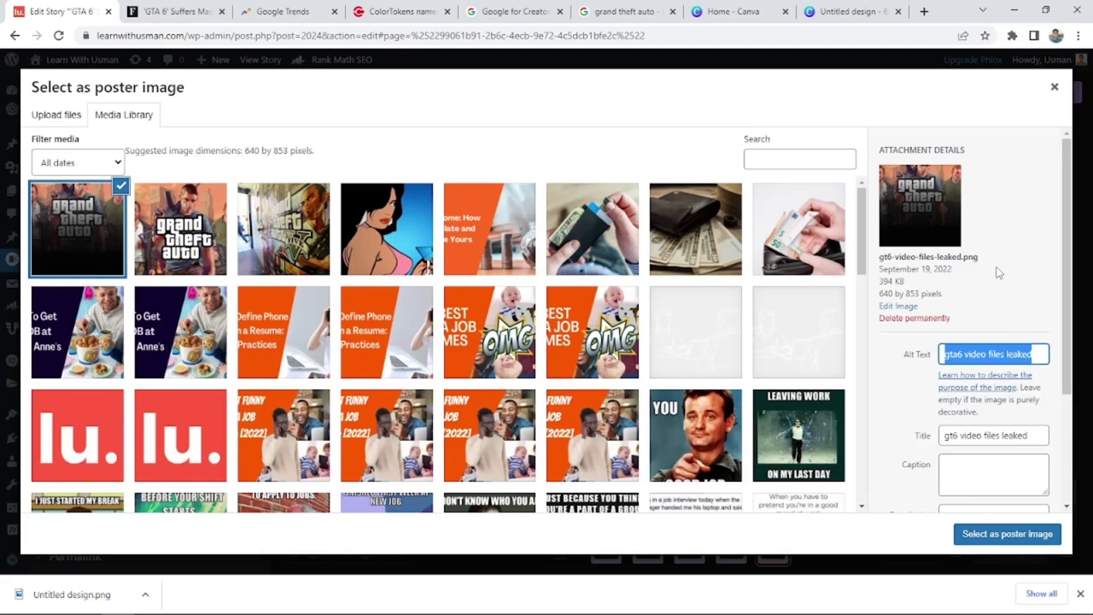
scroll(998, 292, "down", 2)
left_click(987, 365)
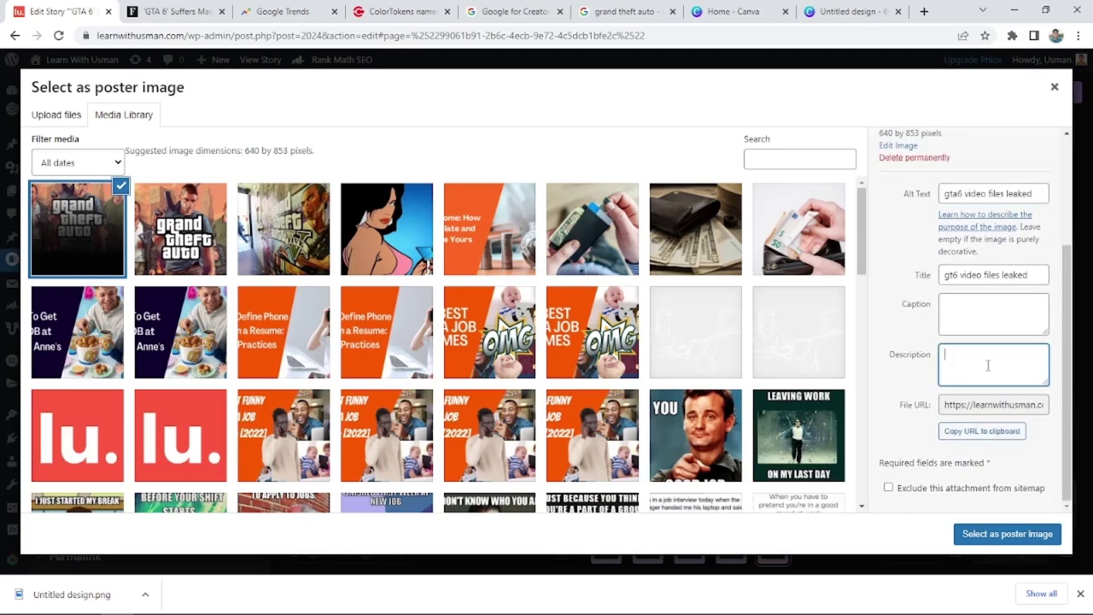
key("ctrl+v")
left_click(995, 535)
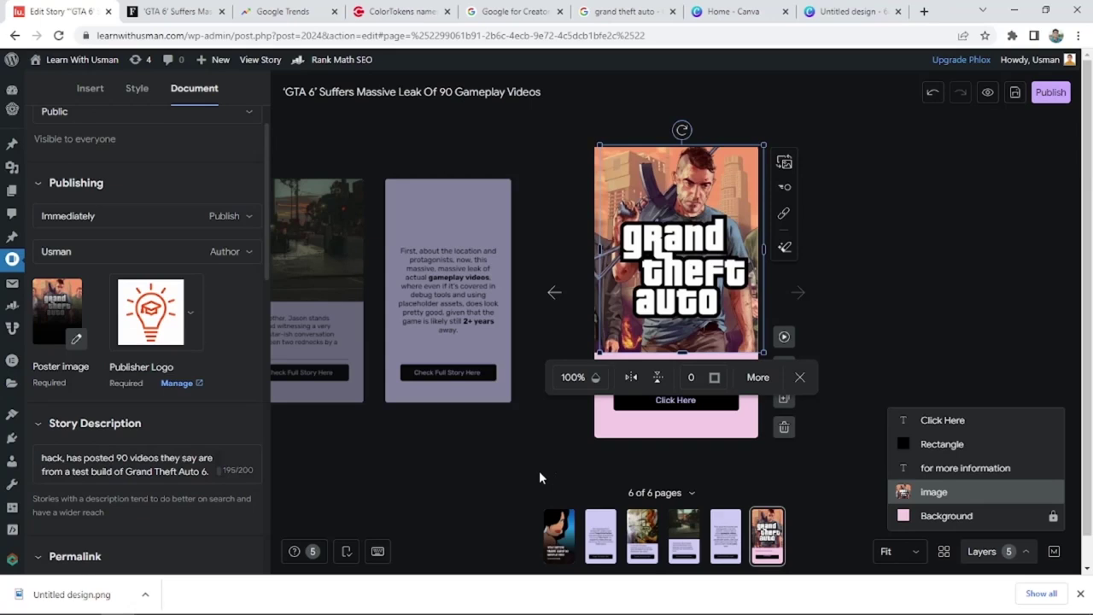
- Save the story as a draft, preview it on the simulated devices, and close the preview
left_click(1015, 94)
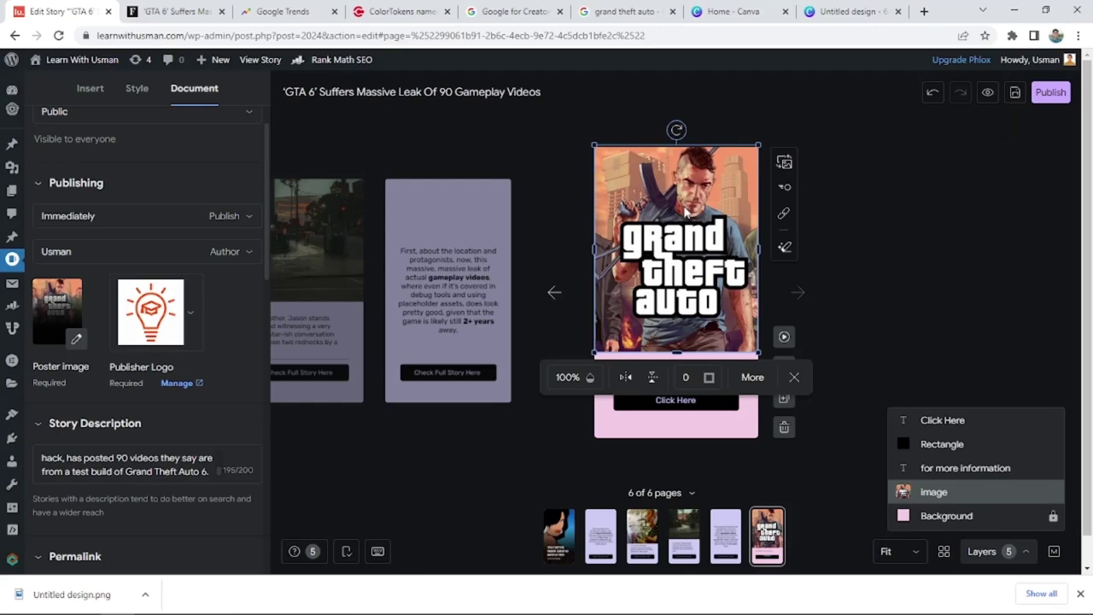
left_click(987, 92)
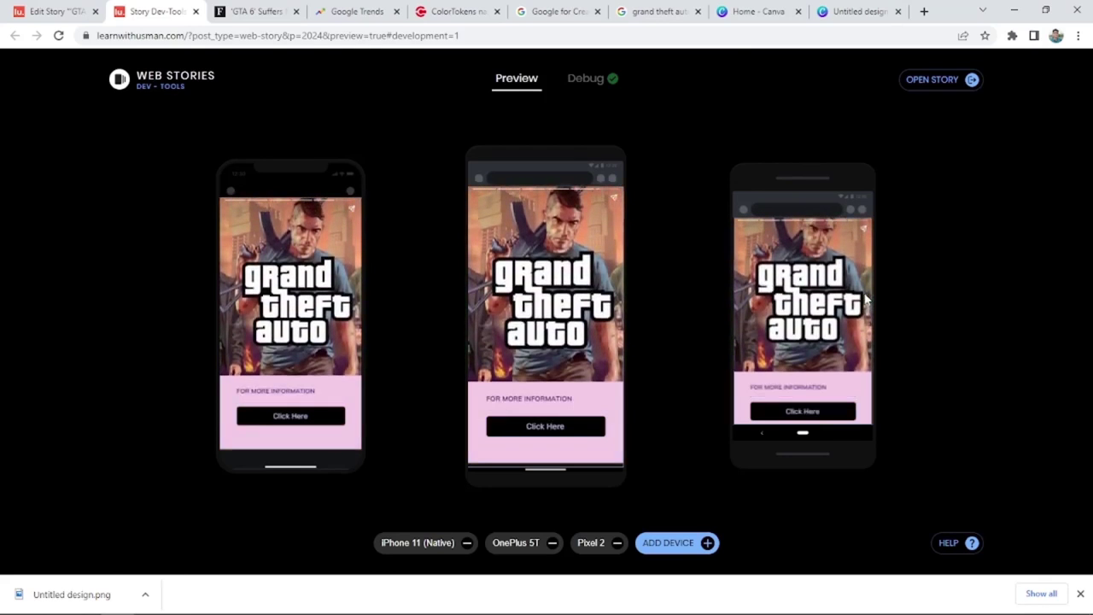
left_click(196, 11)
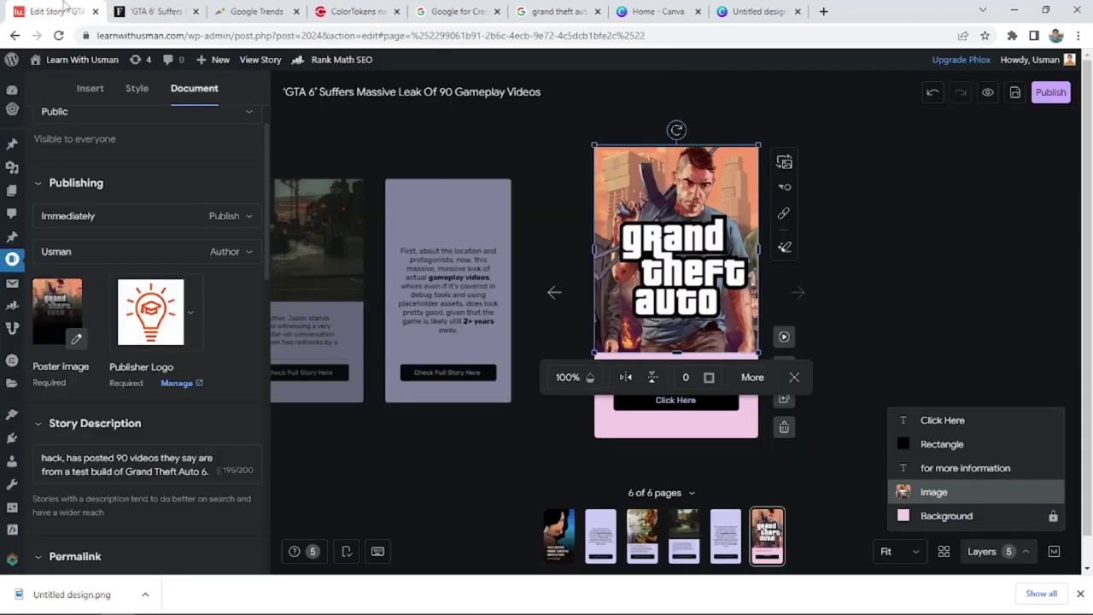
mouse_move(11, 265)
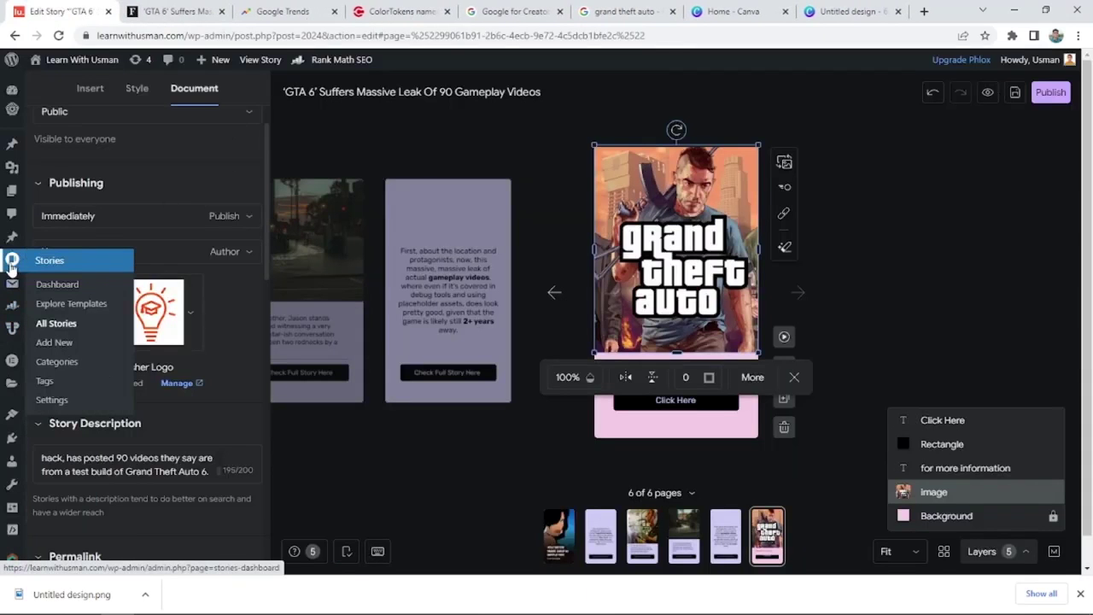
- Reopen the GTA 6 leak draft from the Web Stories dashboard and save it as a draft again
left_click(56, 287)
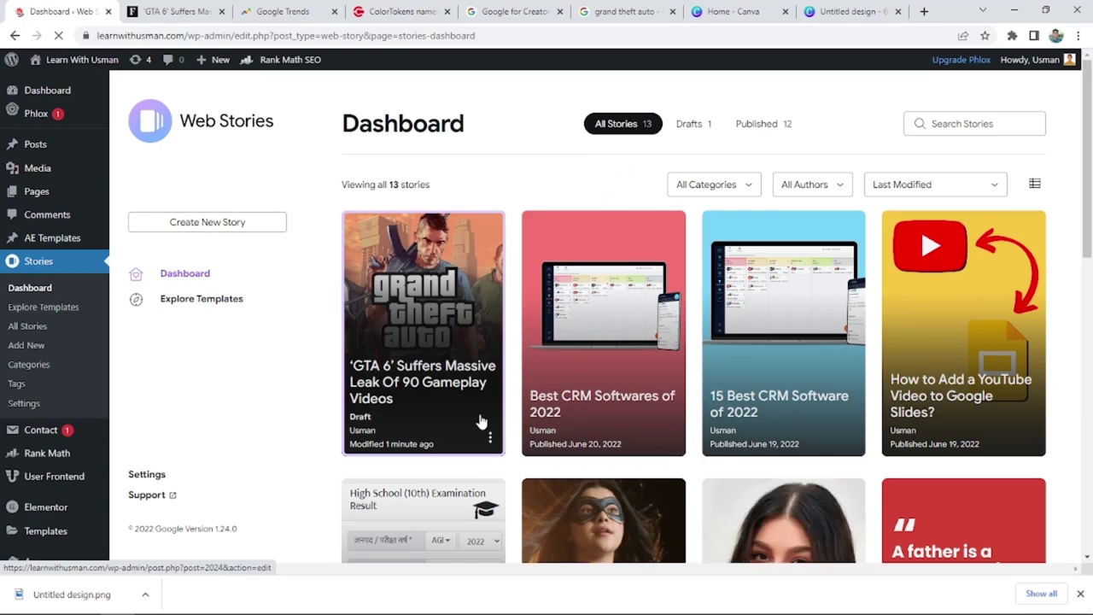
left_click(438, 308)
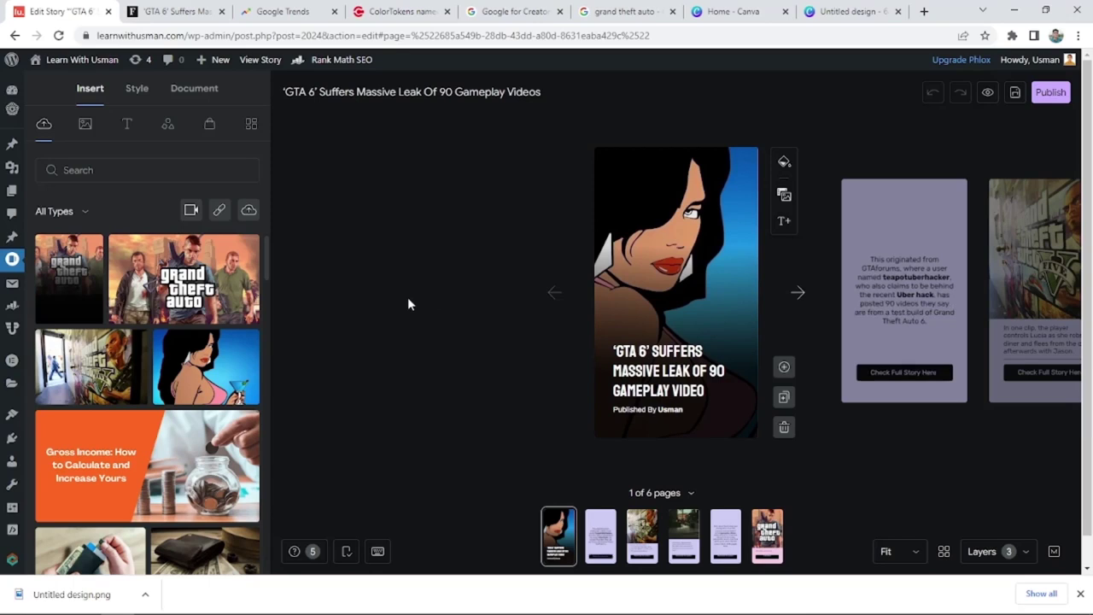
left_click(1015, 94)
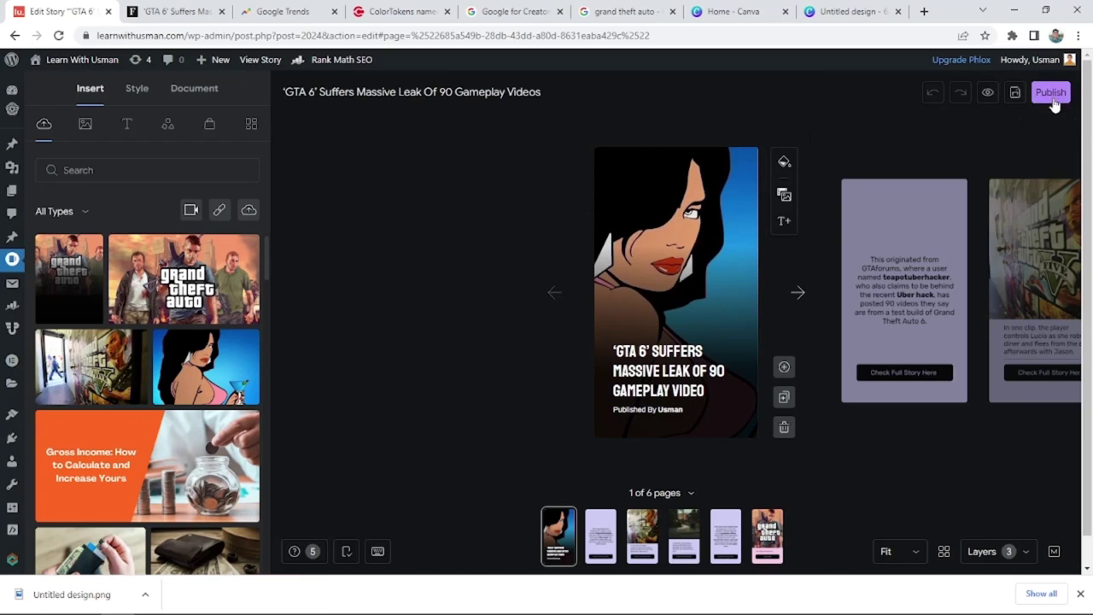
- Review the story details down to page advancement, publish the story, and dismiss the offer to add it to a new post
left_click(1051, 94)
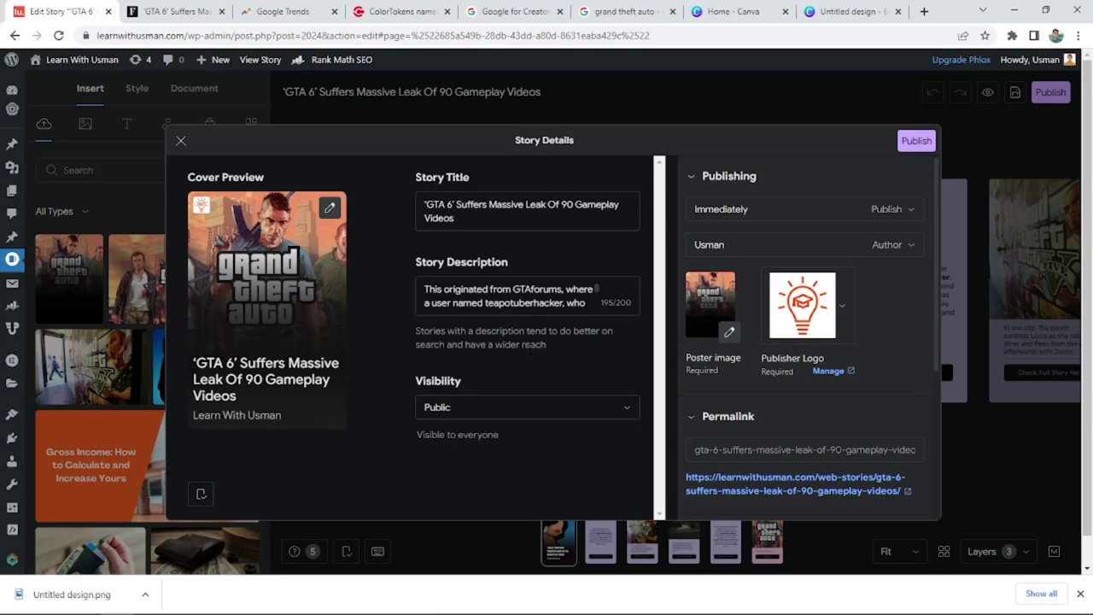
scroll(527, 294, "down", 3)
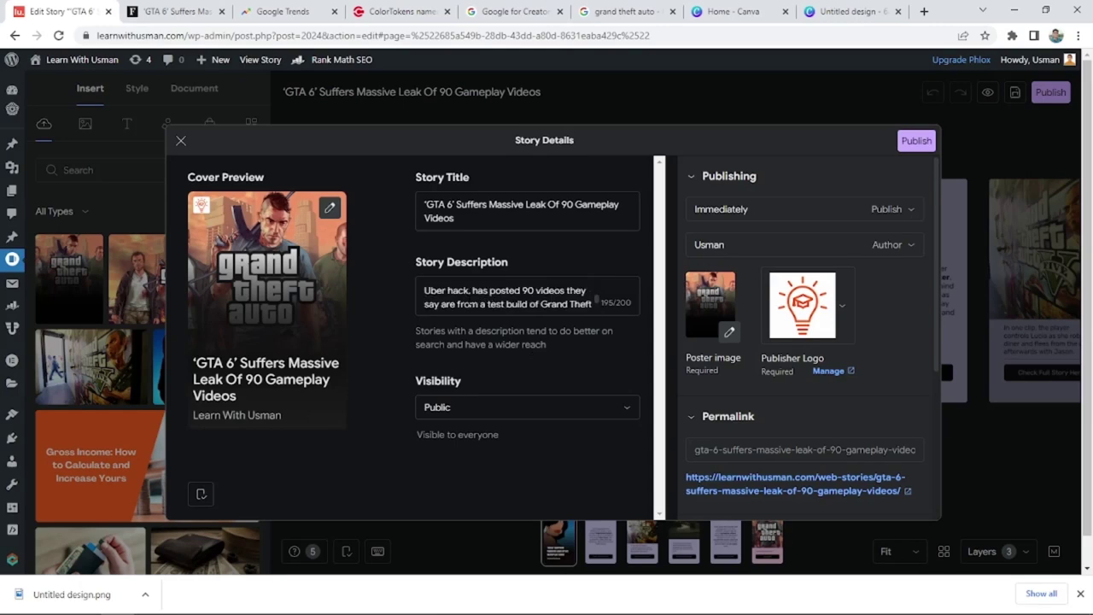
scroll(817, 325, "down", 2)
scroll(817, 326, "down", 1)
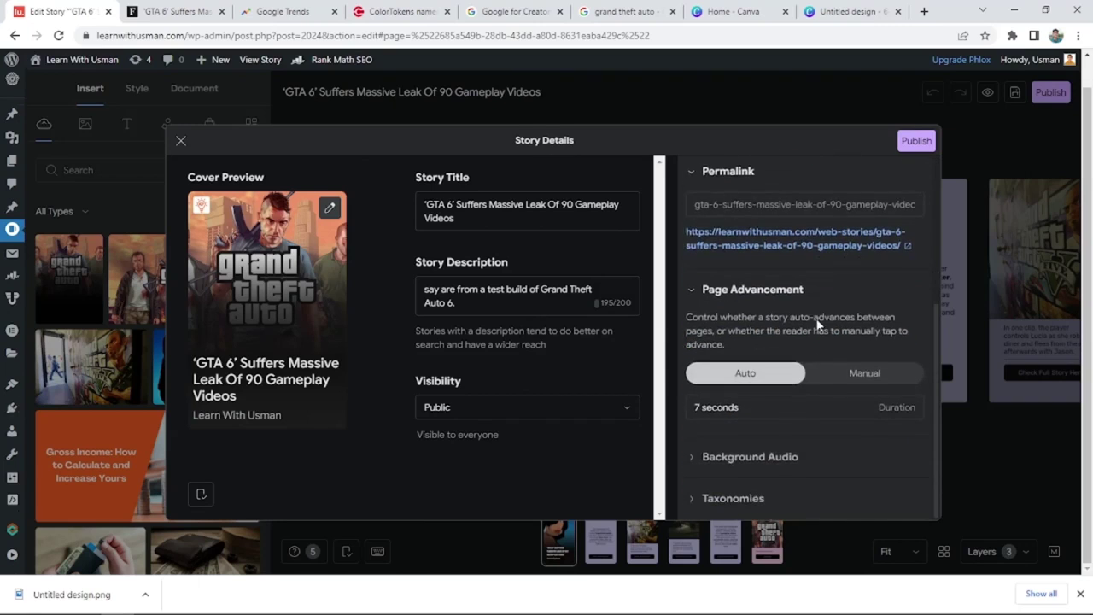
scroll(820, 326, "up", 4)
scroll(527, 295, "up", 3)
left_click(916, 141)
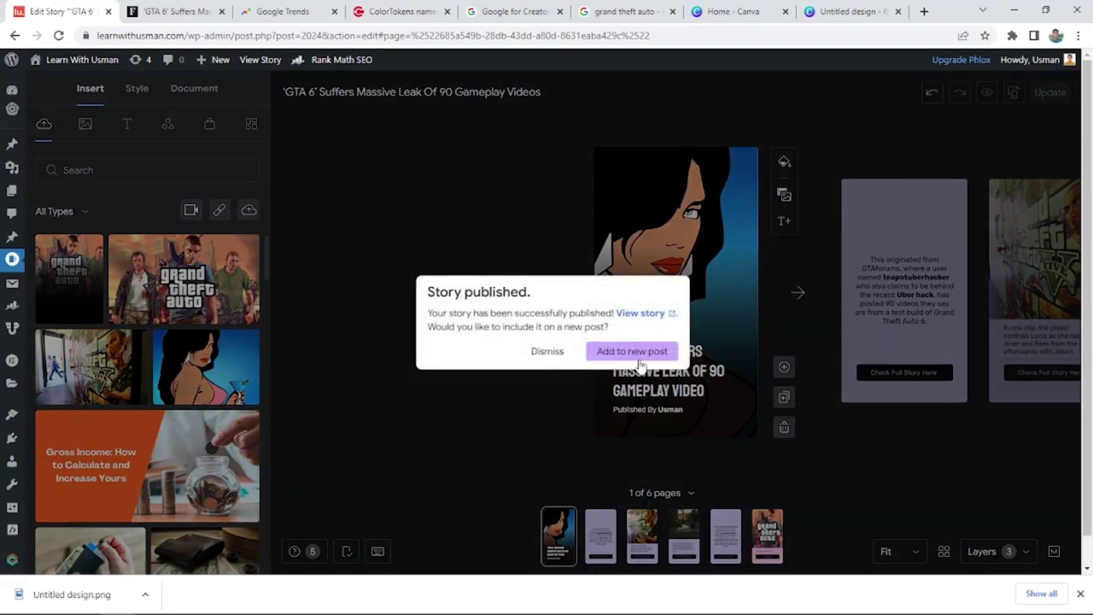
left_click(547, 351)
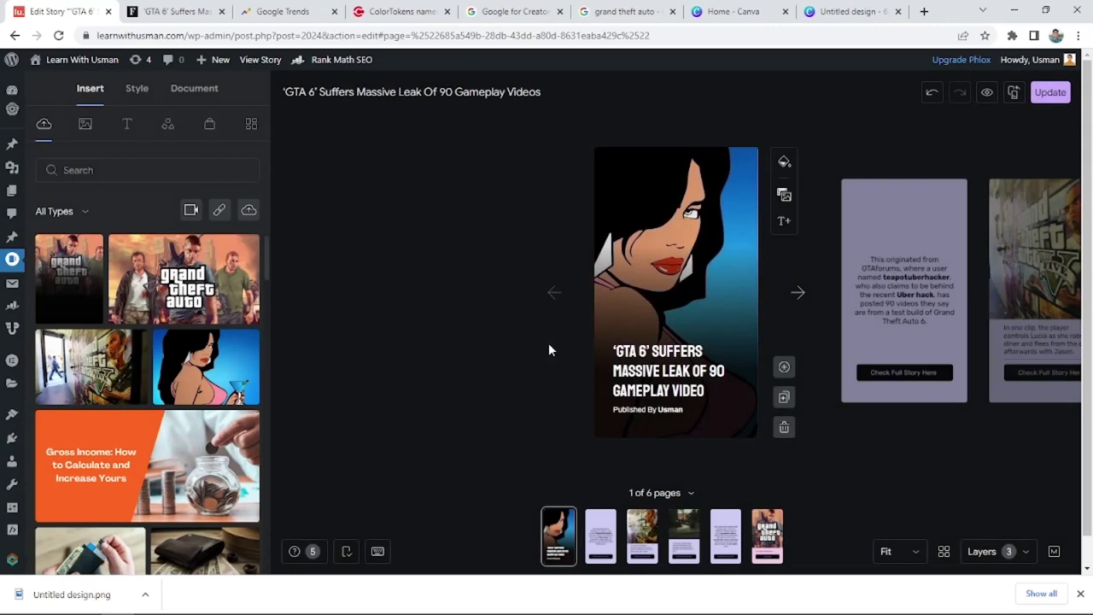
- Load learnwithusman.com/web-stories in the Google Trends browser tab to show the site's public stories page
mouse_move(218, 88)
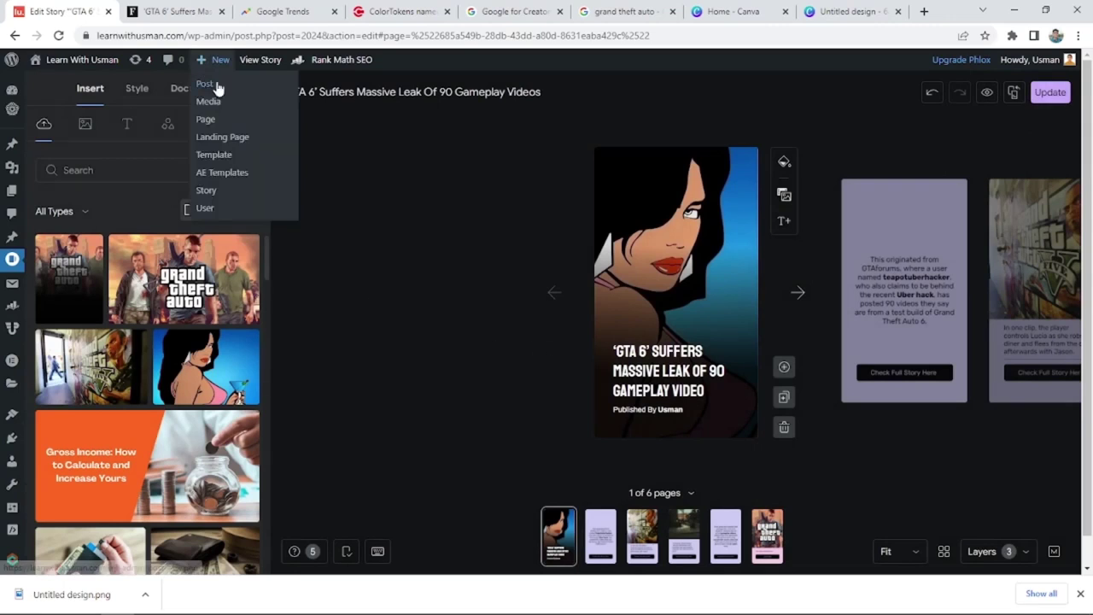
left_click(287, 11)
left_click(291, 39)
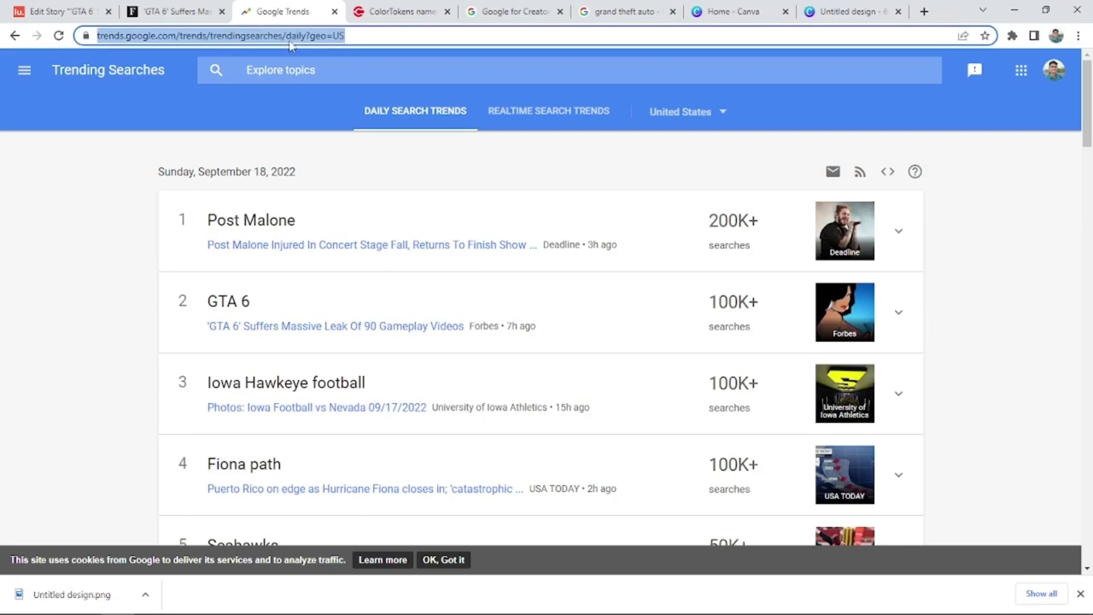
type("learnwithusman.com")
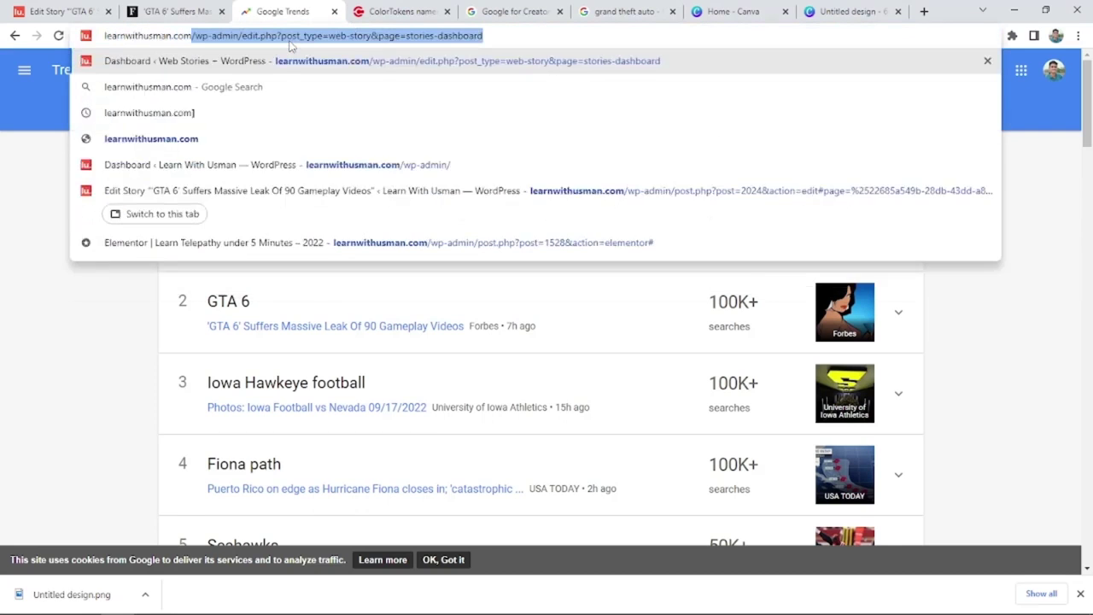
type("/")
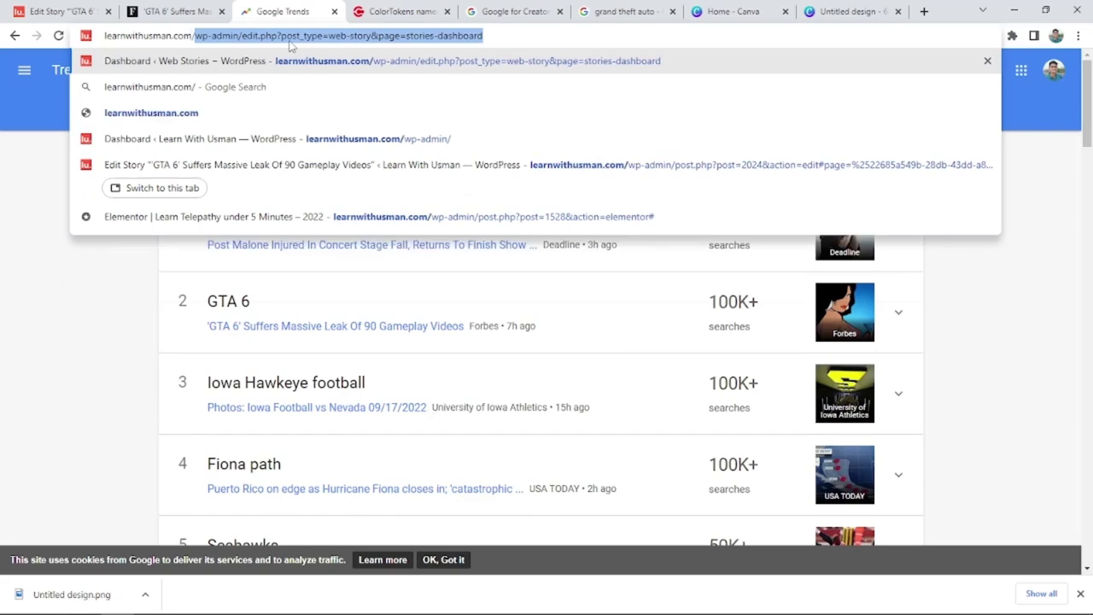
type("web-st")
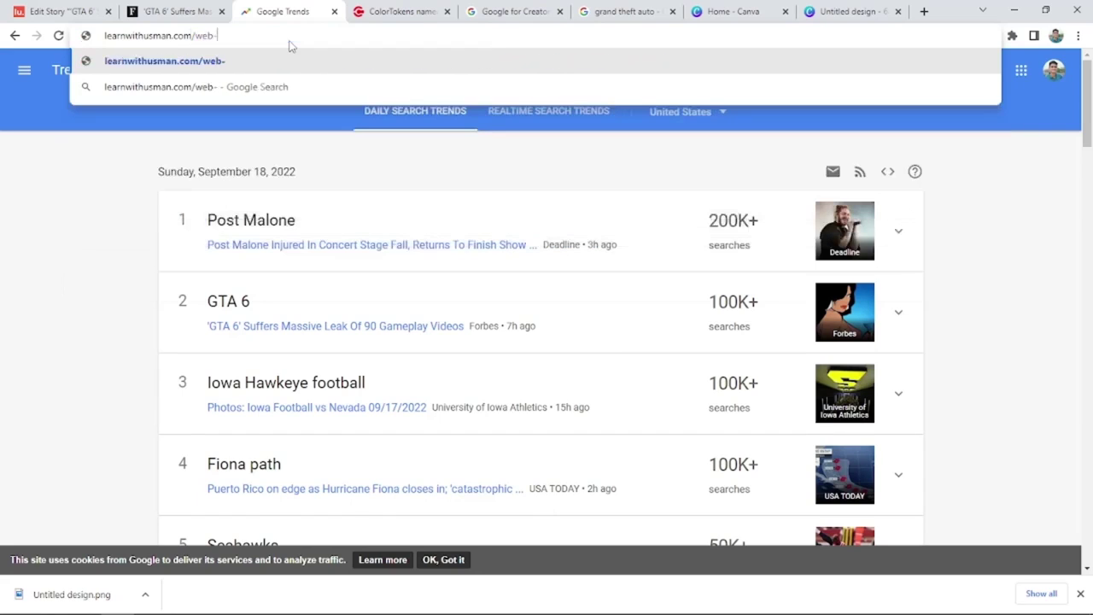
type("ories")
key("Return")
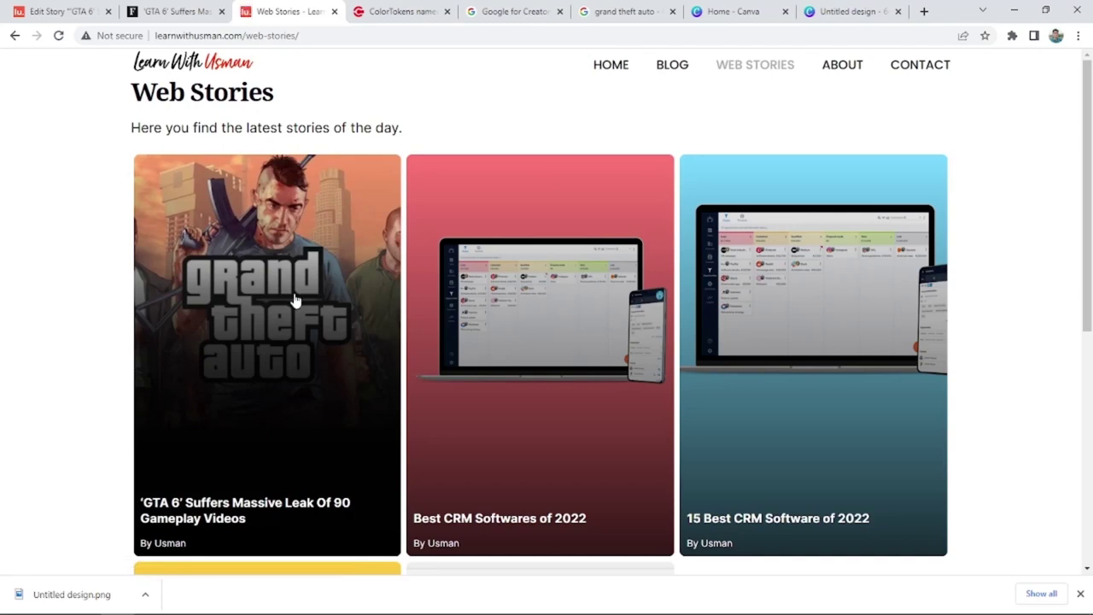
- Play the published GTA 6 story through its pages to the final "Click Here" page, and close the story player
left_click(256, 389)
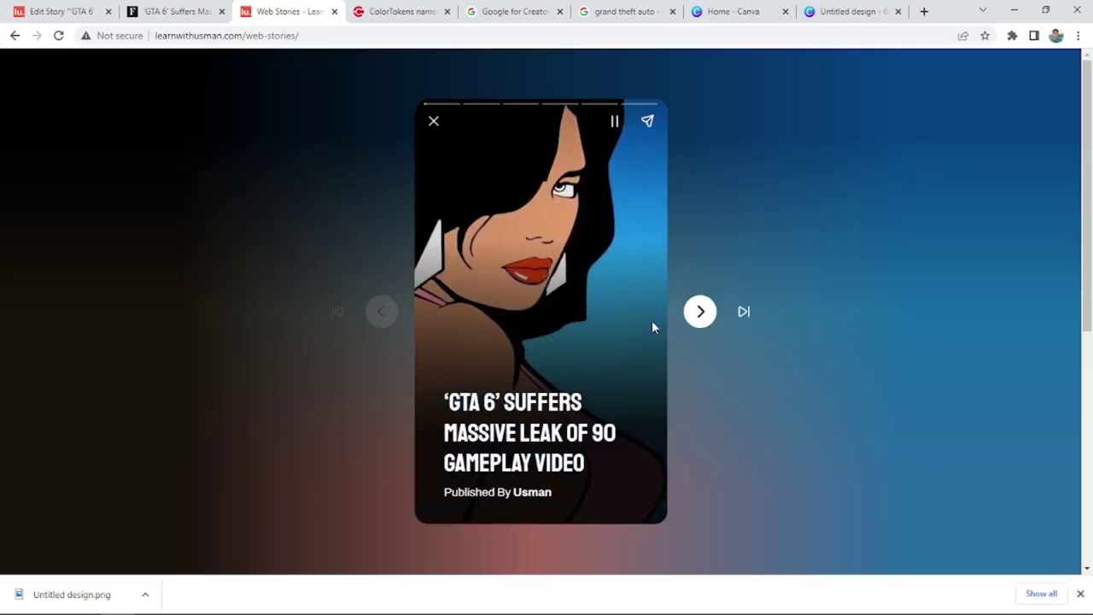
left_click(651, 320)
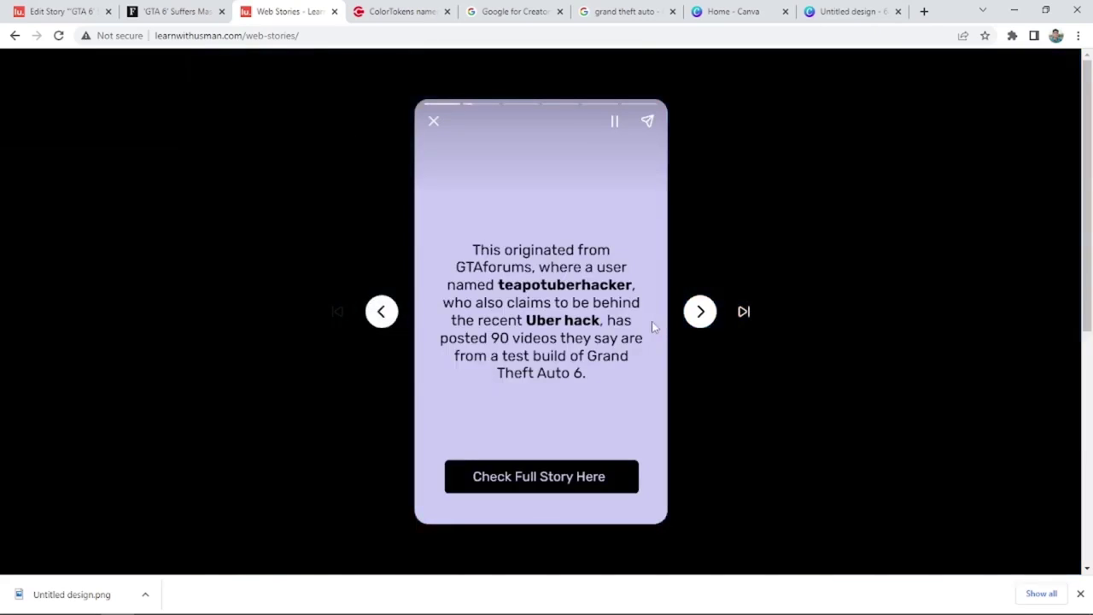
left_click(651, 321)
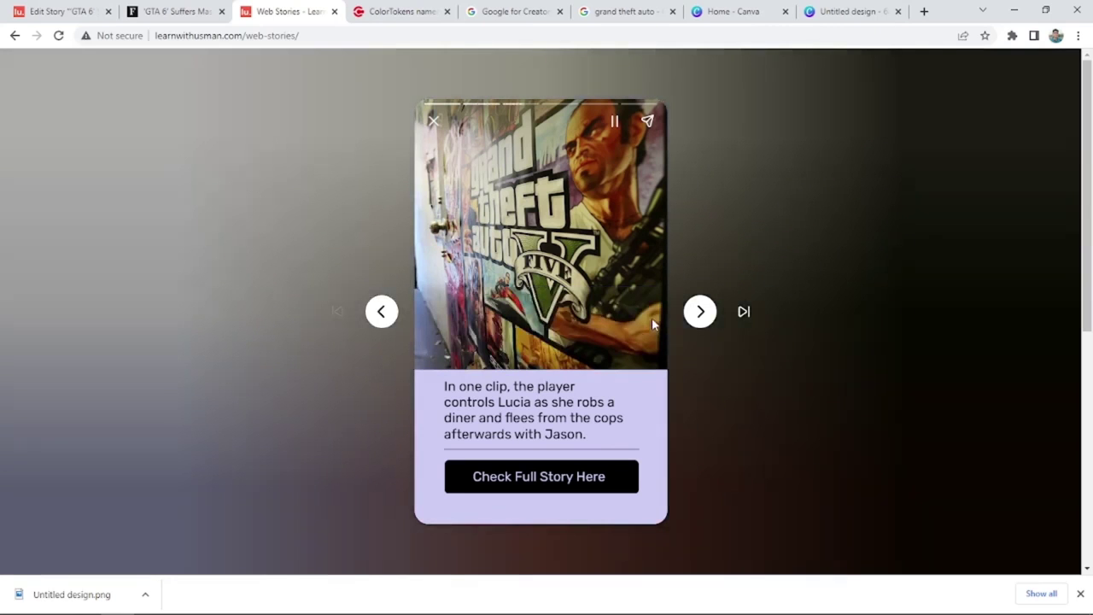
left_click(652, 317)
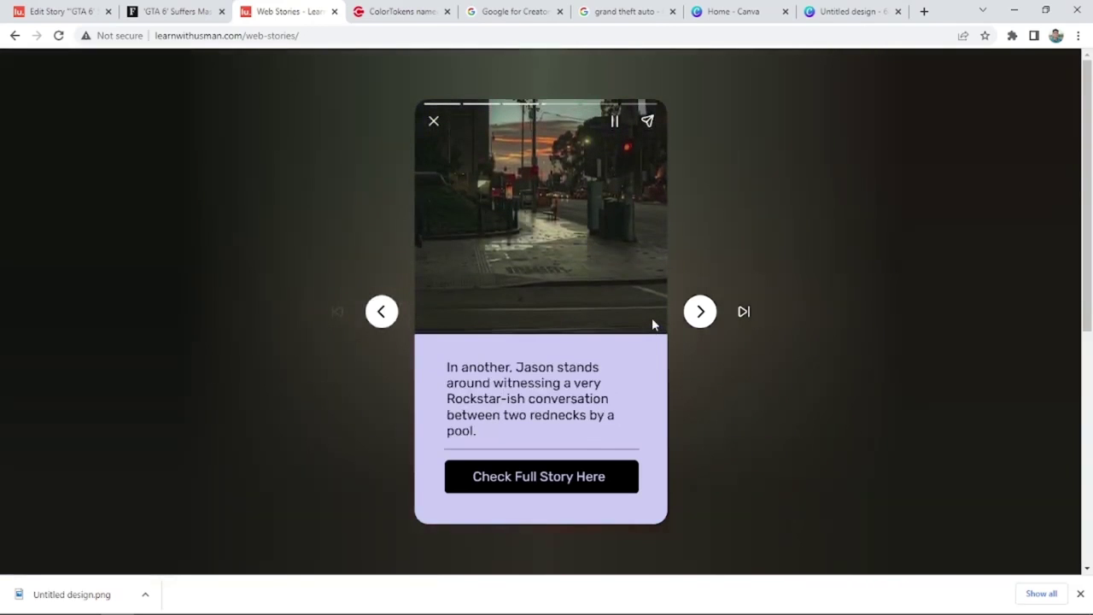
left_click(652, 318)
left_click(652, 318)
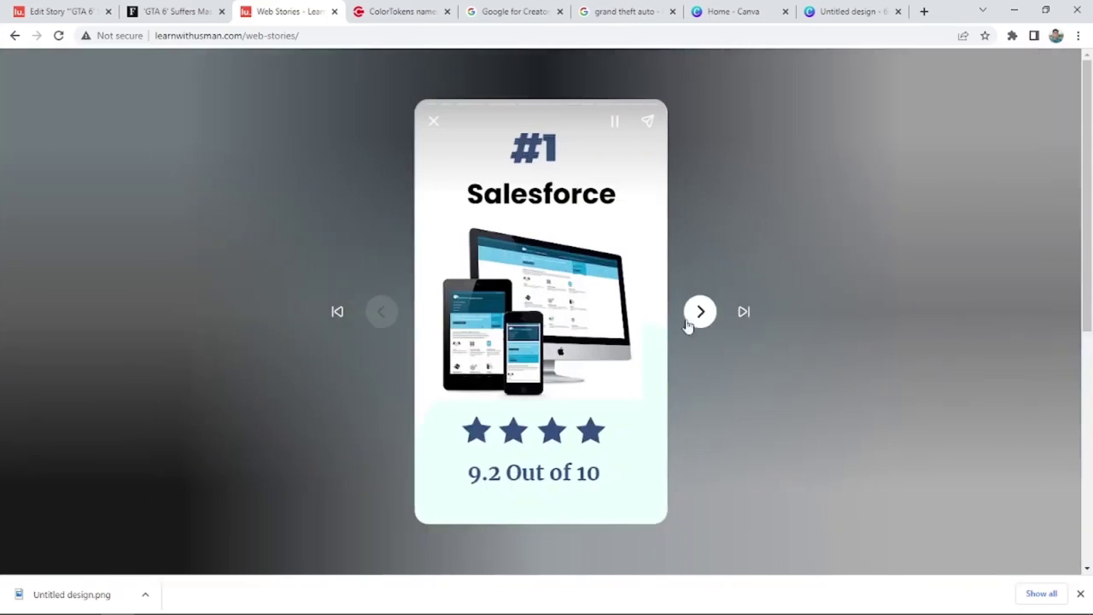
left_click(337, 314)
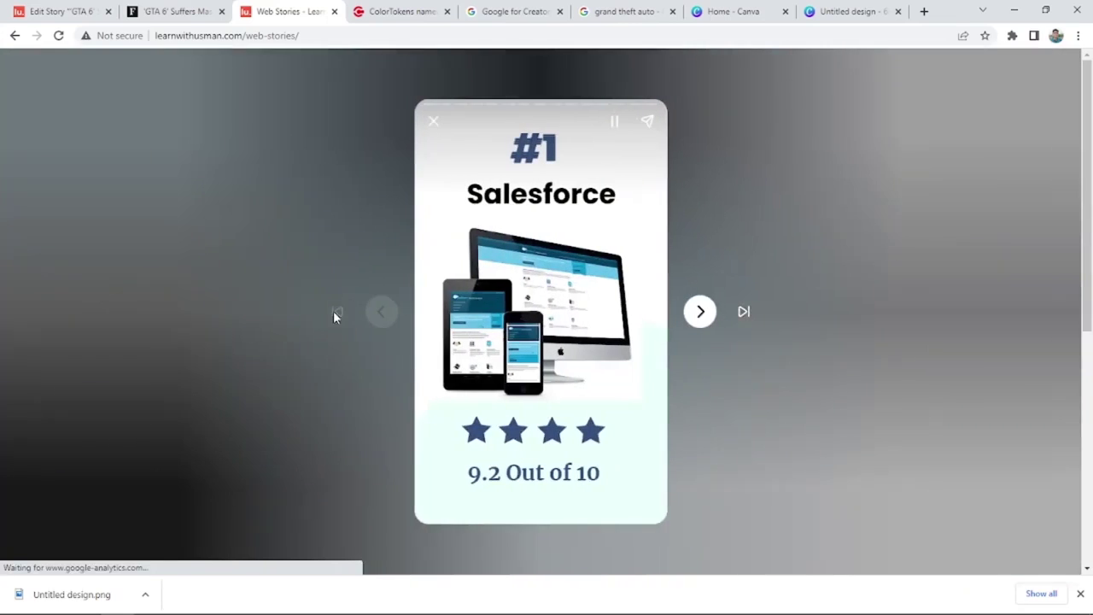
left_click(335, 313)
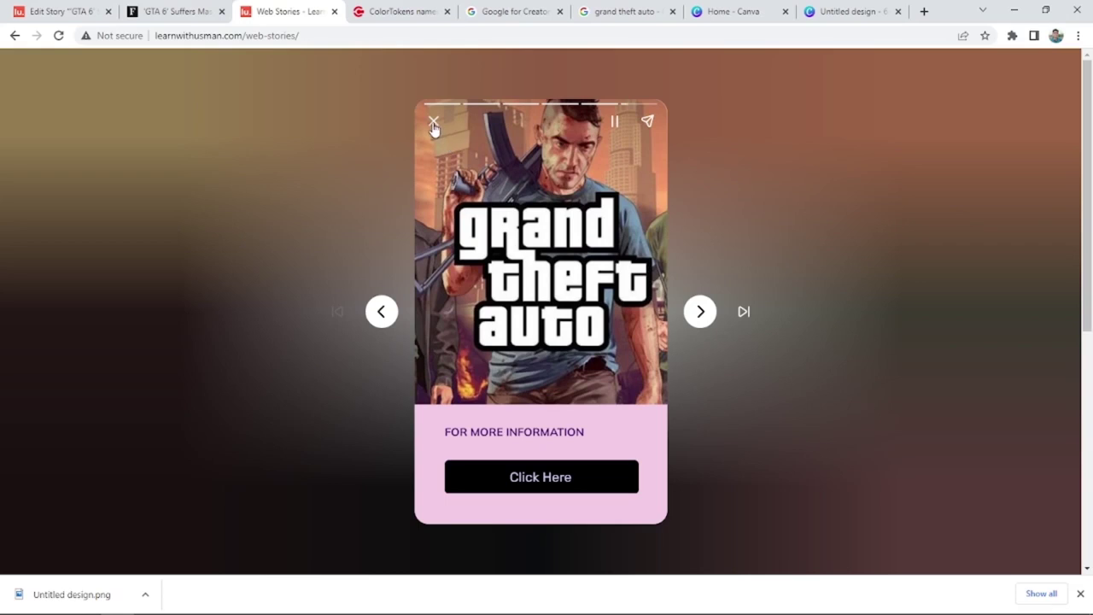
left_click(434, 124)
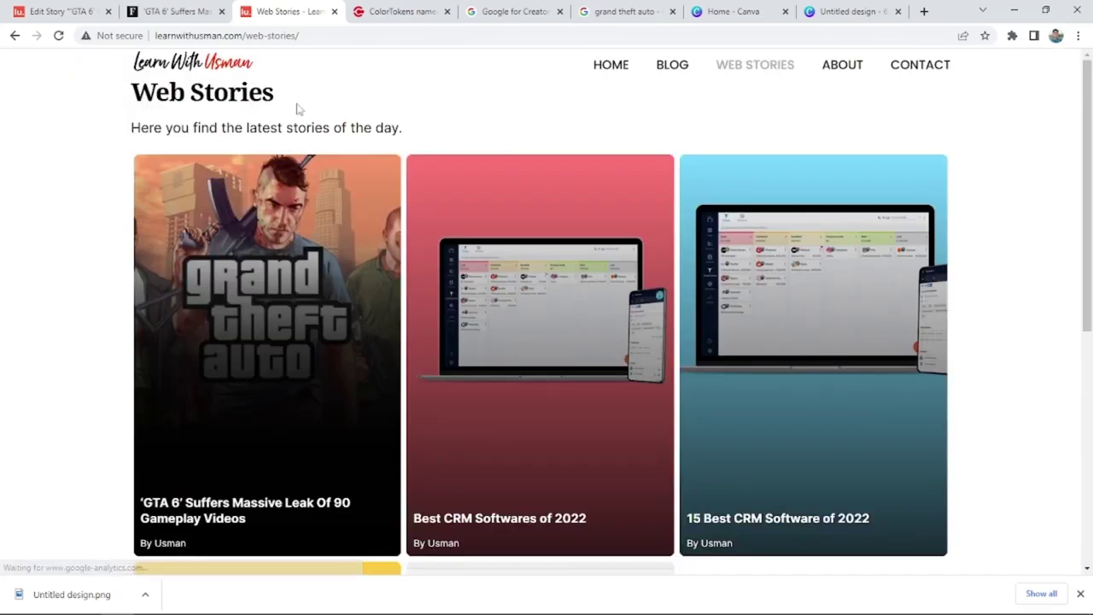
- Close the public Web Stories page, return to the story editor, and dismiss the browser's downloads bar
left_click(334, 11)
left_click(108, 8)
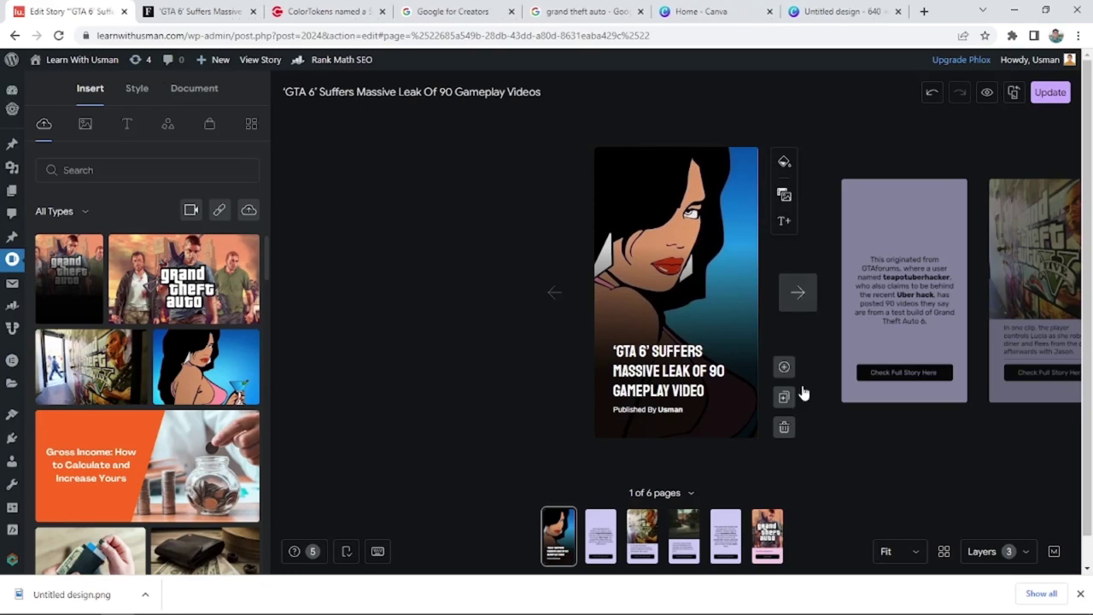
left_click(1080, 593)
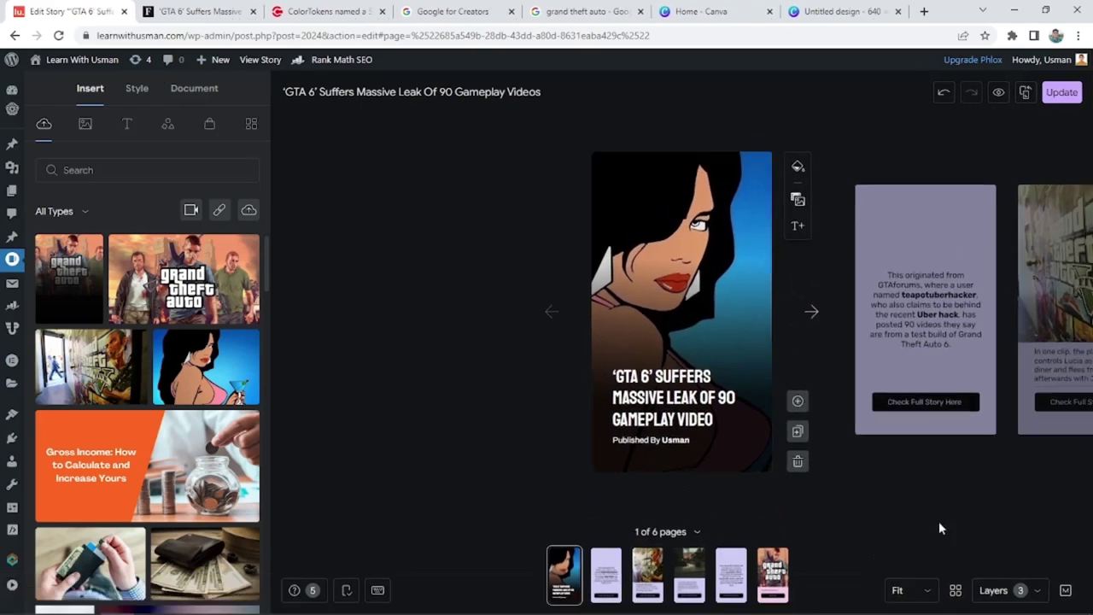